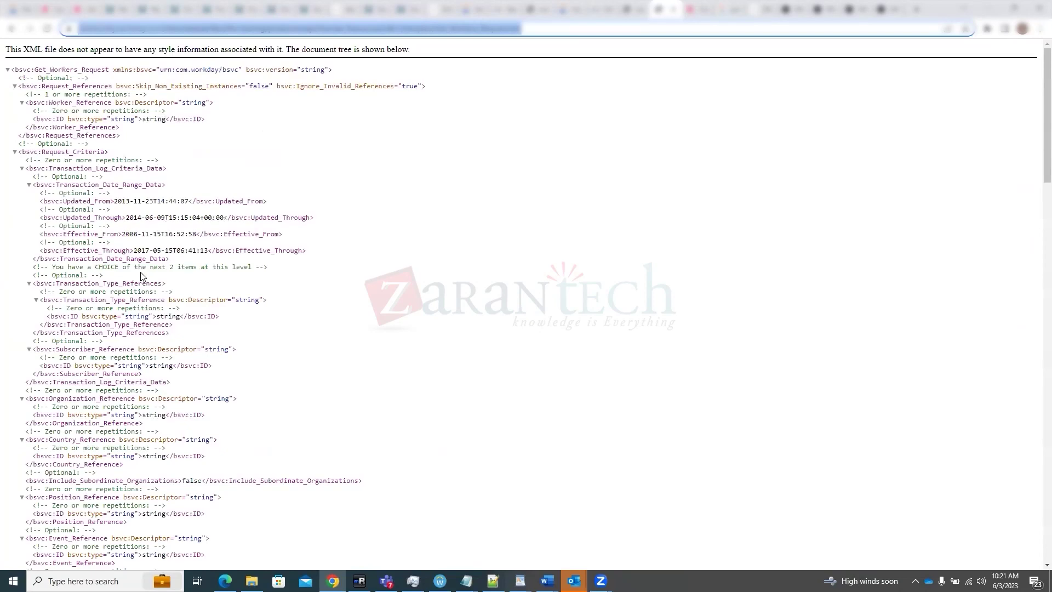
# Examine the sample Get_Workers_Request XML, including its Request_Criteria, Response_Filter and Response_Group elements
pyautogui.scroll(-15, 141, 275)
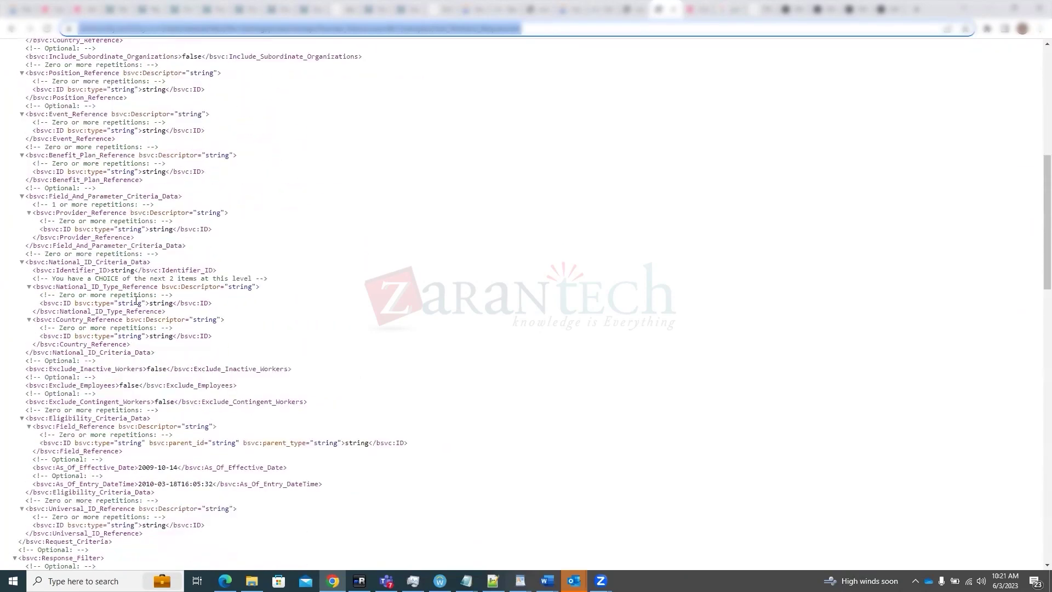
pyautogui.scroll(-3, 136, 306)
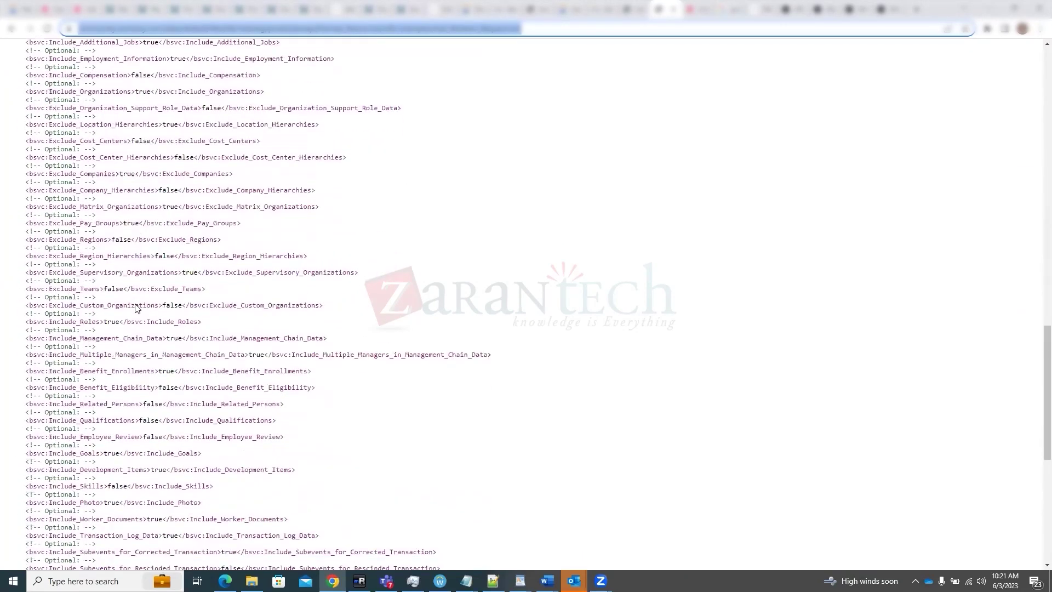
pyautogui.scroll(2, 136, 306)
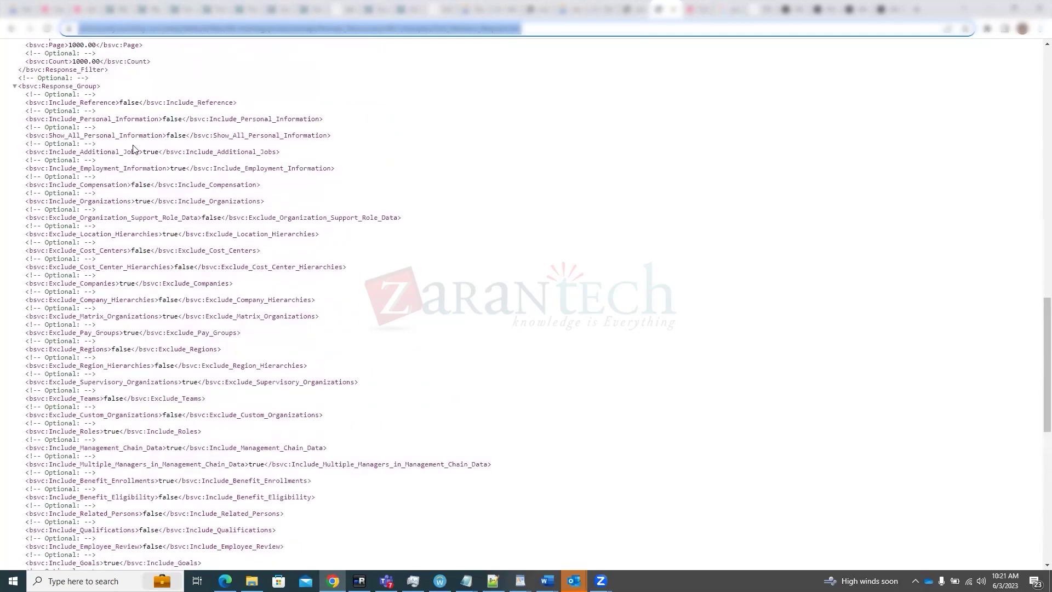
# Return to the Get_Workers operation page, open the sample XML for Get_Workers_Response and examine its elements
pyautogui.click(630, 9)
pyautogui.click(602, 9)
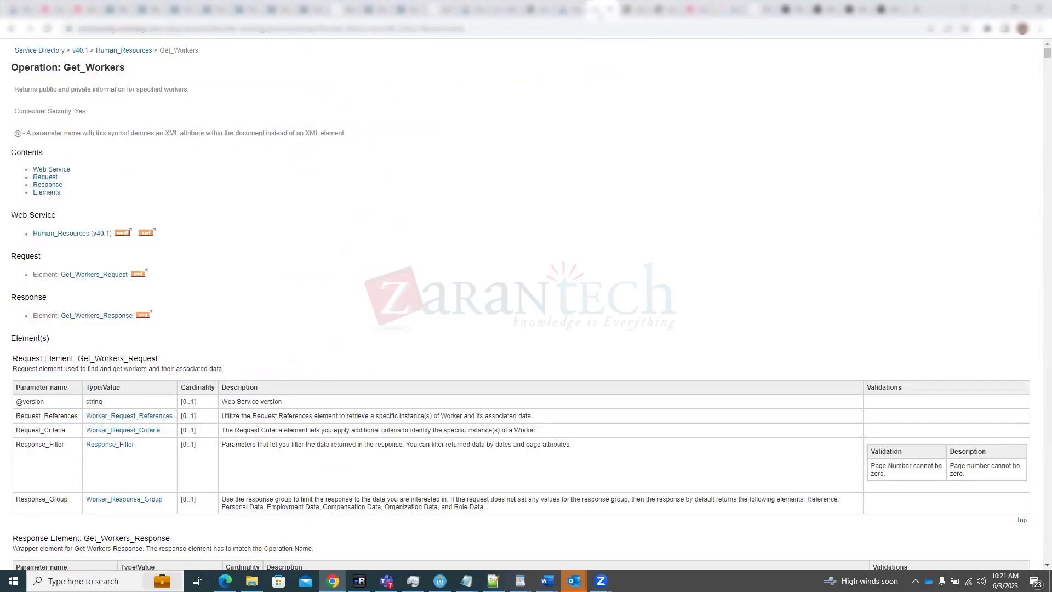
pyautogui.click(143, 314)
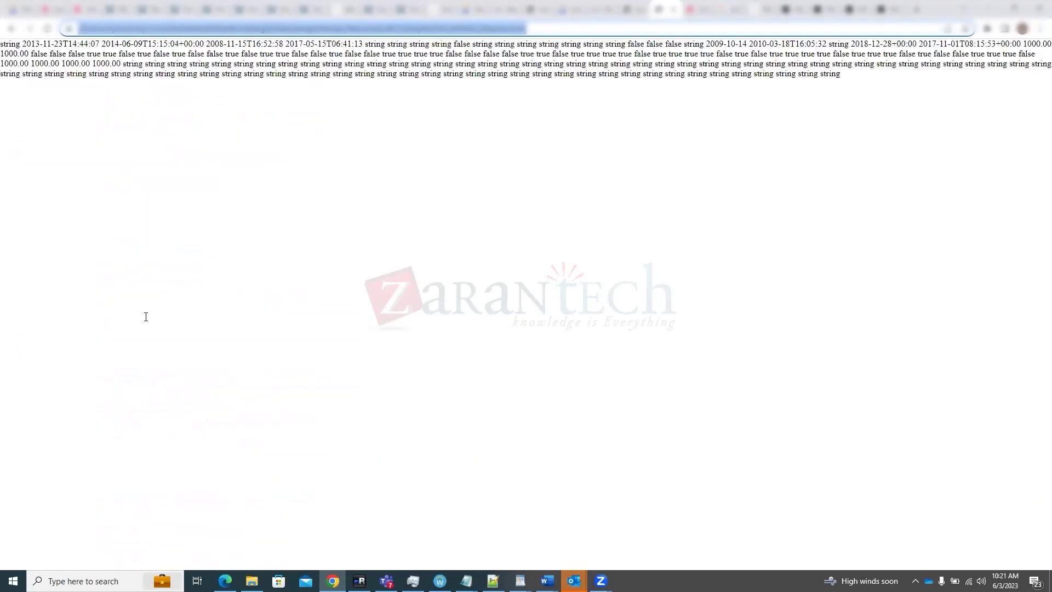
pyautogui.scroll(-3, 223, 199)
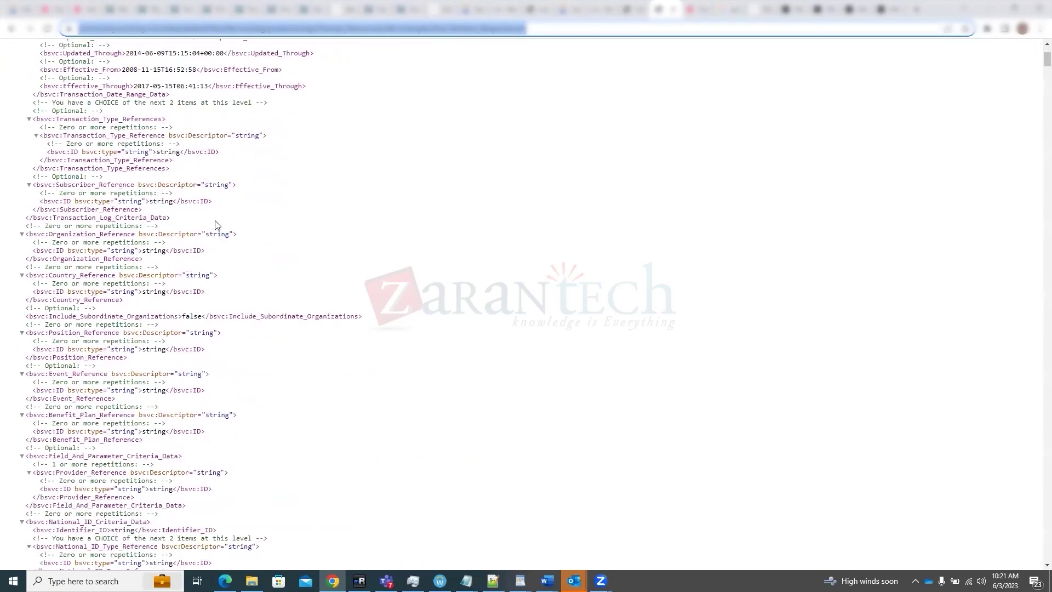
pyautogui.scroll(-9, 121, 425)
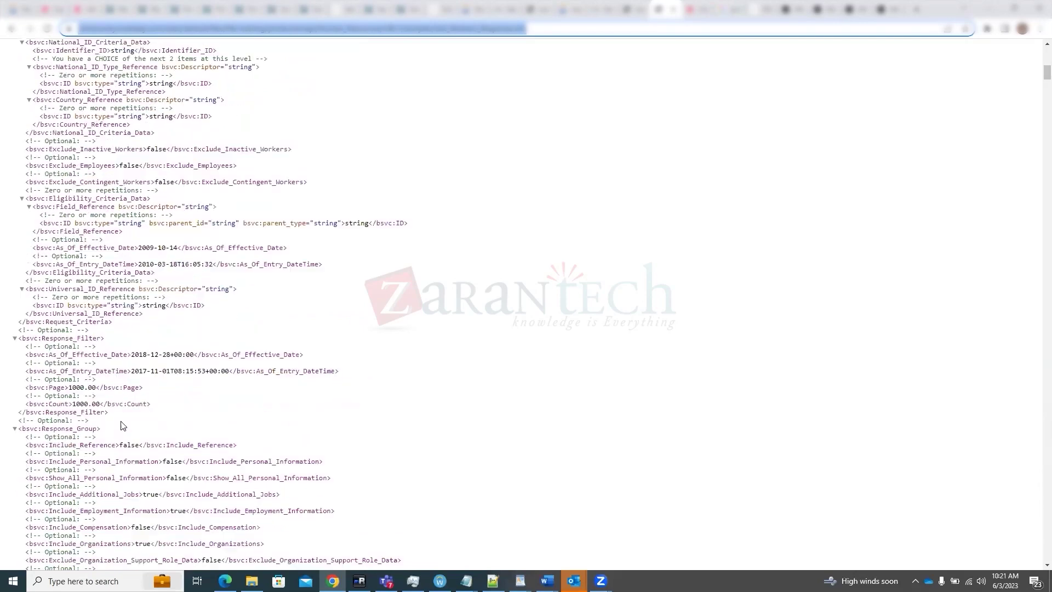
pyautogui.scroll(-2, 121, 425)
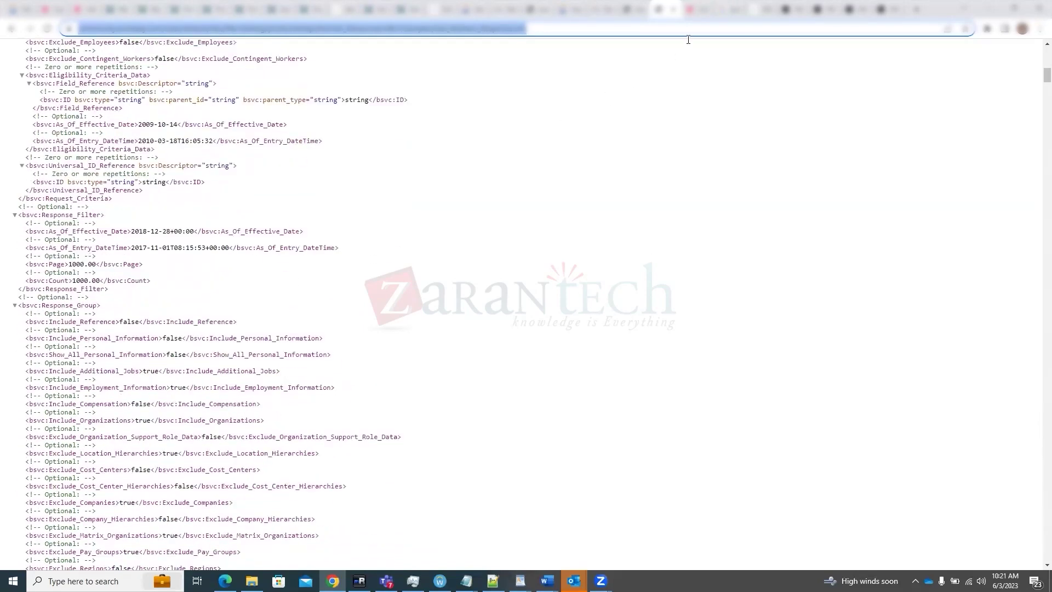
# Go back through the open browser pages to the worker profile showing Job Details in the Workday tenant
pyautogui.click(603, 10)
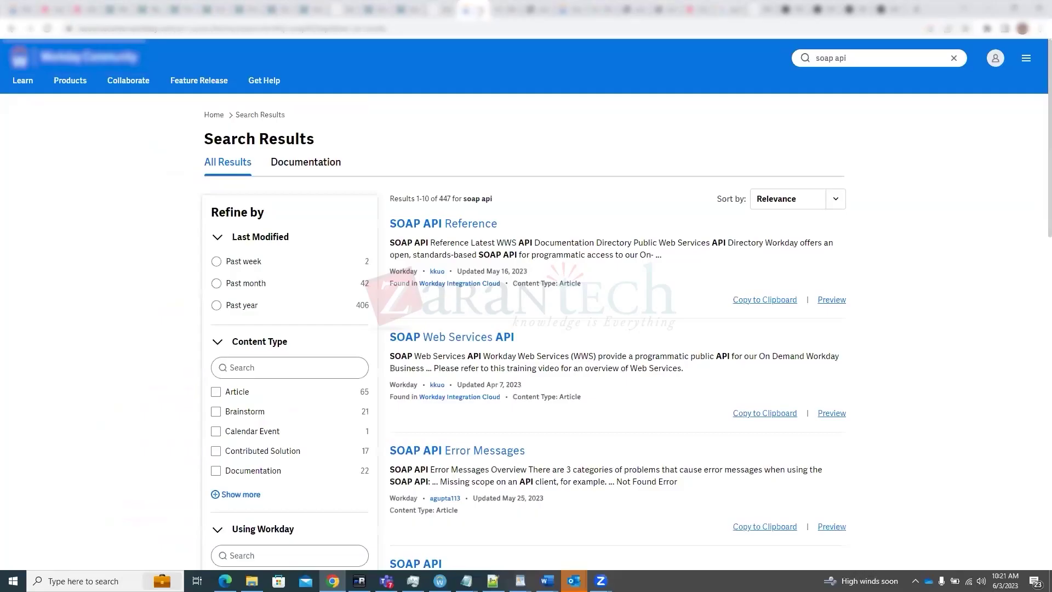
pyautogui.click(504, 9)
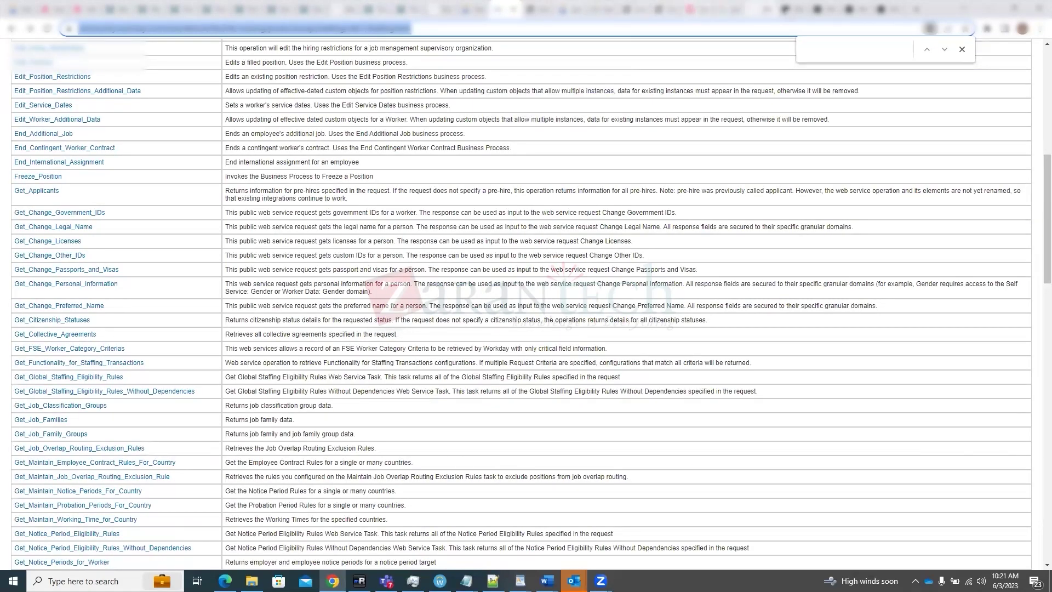
pyautogui.click(881, 10)
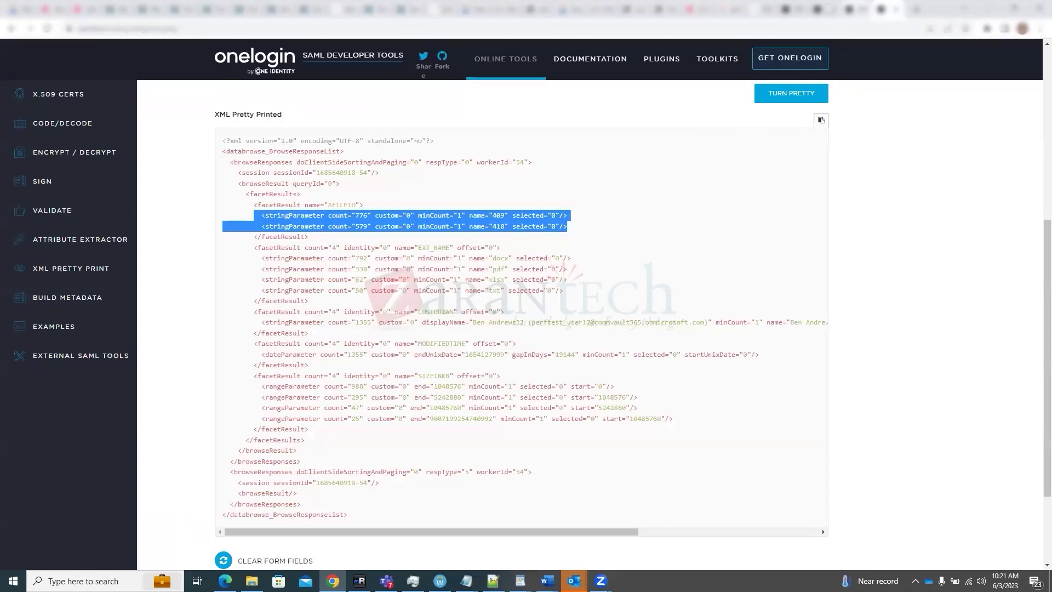
pyautogui.click(818, 9)
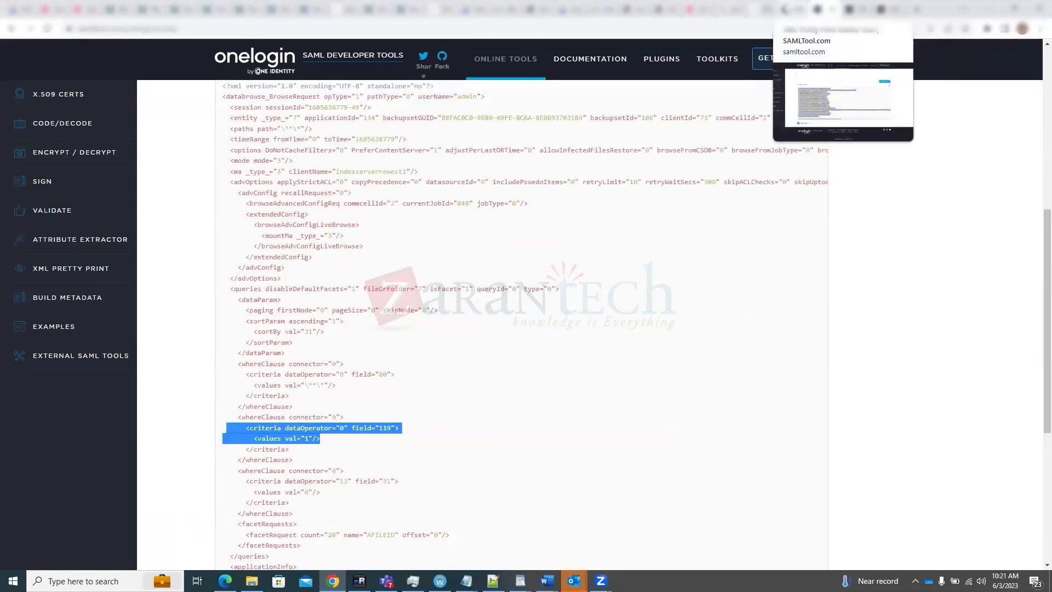
pyautogui.click(224, 581)
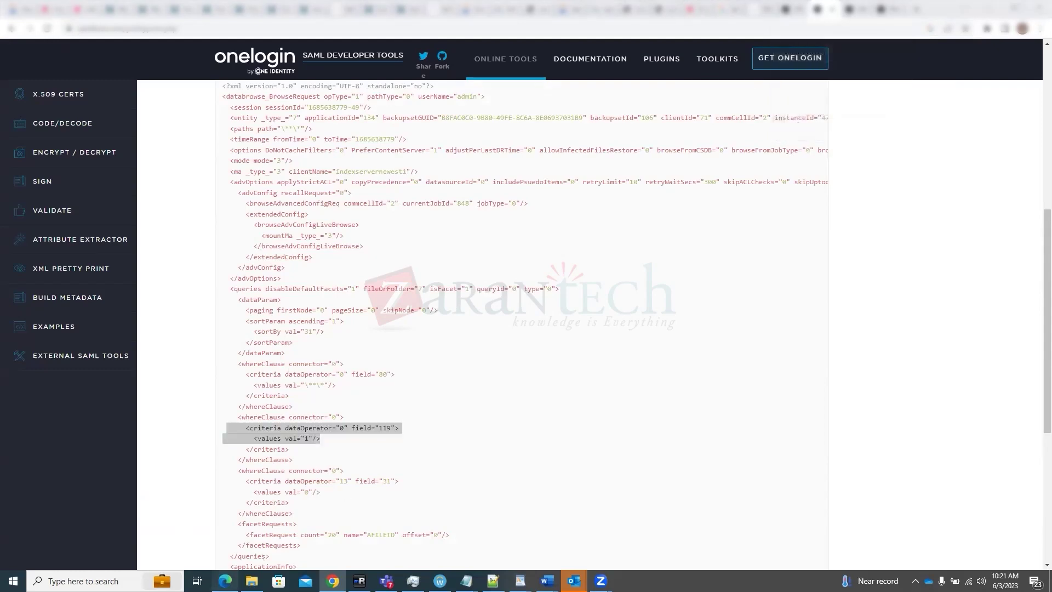
pyautogui.hotkey('alt', 'Tab')
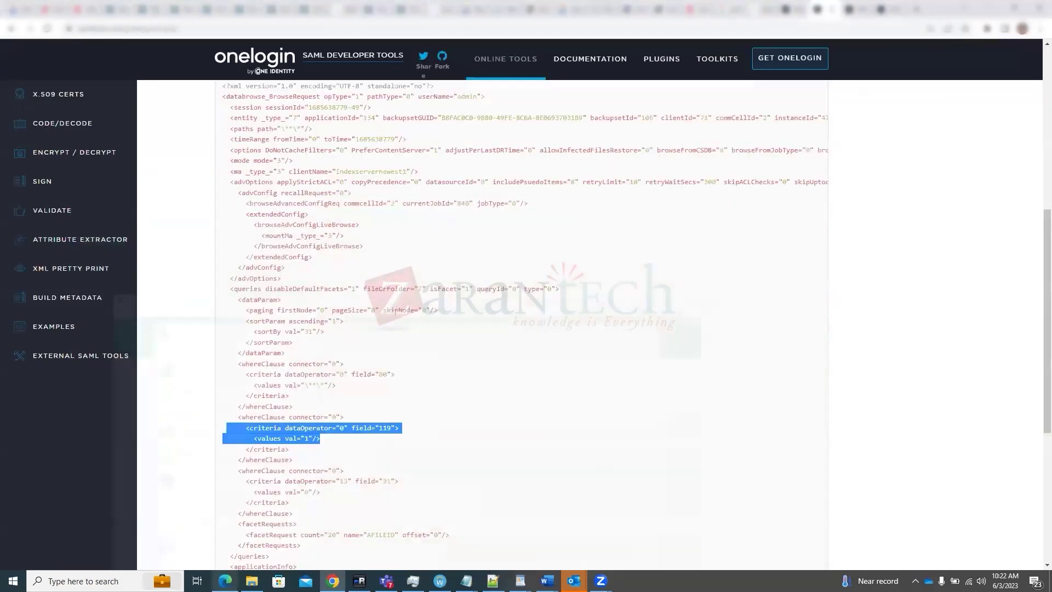
pyautogui.hotkey('ctrl', 'Tab')
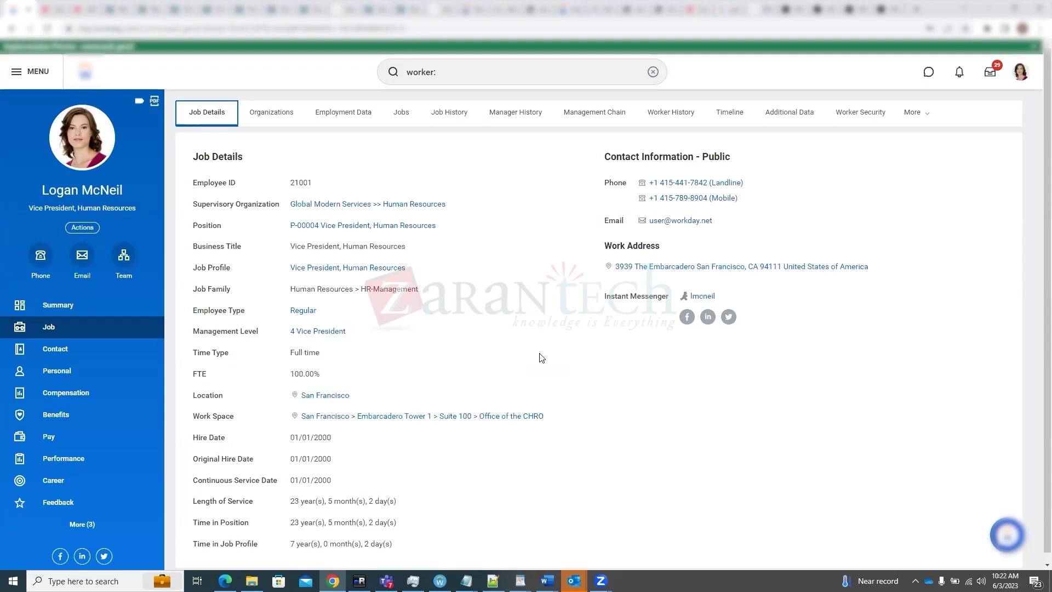
# Review the worker's organization memberships and the Job Details, Contact Information - Public and Work Address sections of the profile
pyautogui.click(277, 120)
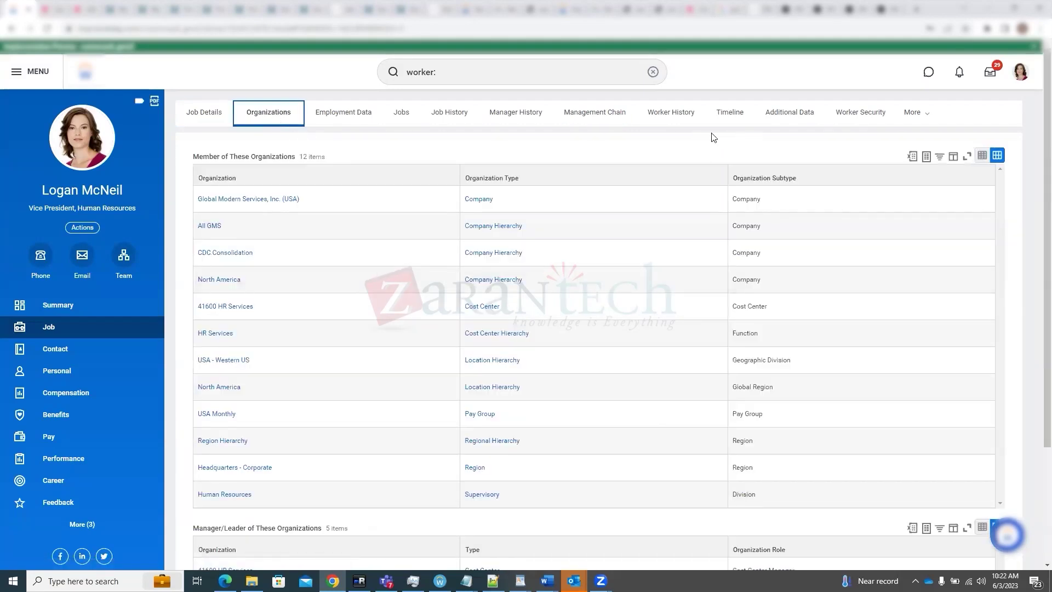
pyautogui.click(218, 115)
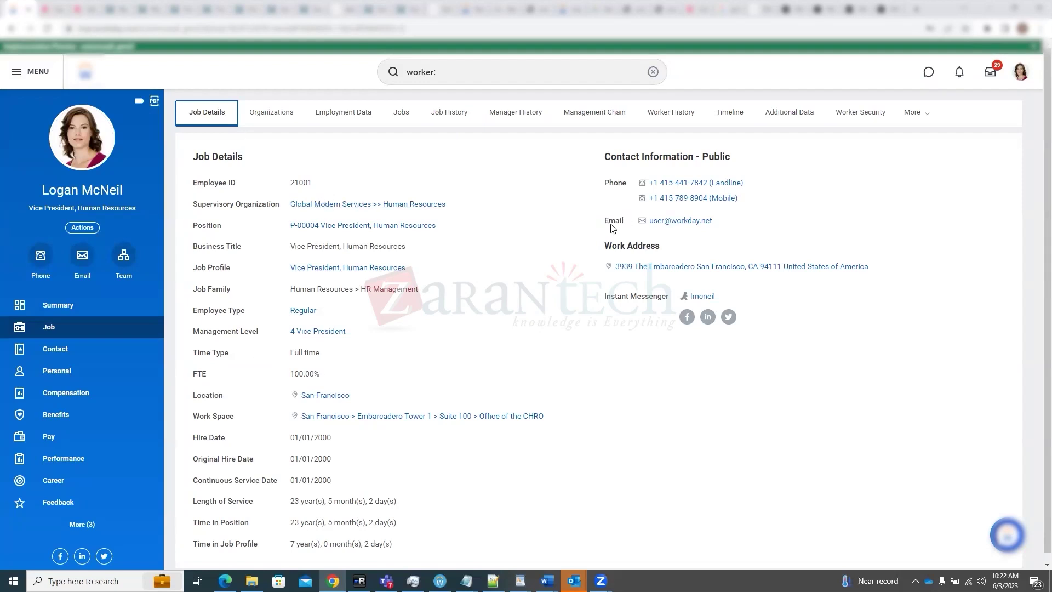
pyautogui.moveTo(605, 156); pyautogui.dragTo(745, 157)
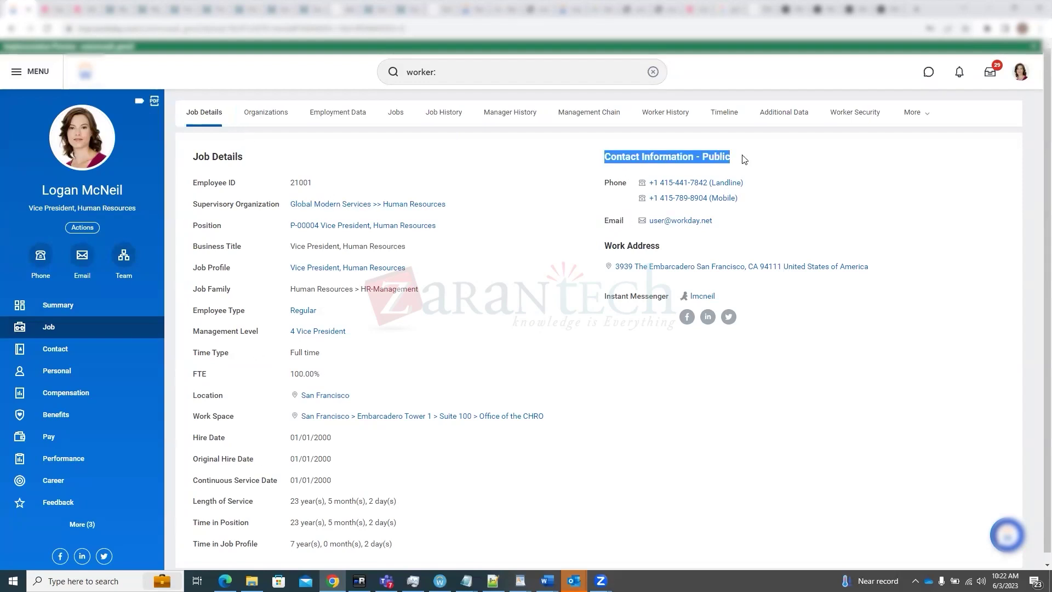
pyautogui.moveTo(616, 246); pyautogui.dragTo(676, 248)
pyautogui.moveTo(250, 158); pyautogui.dragTo(194, 164)
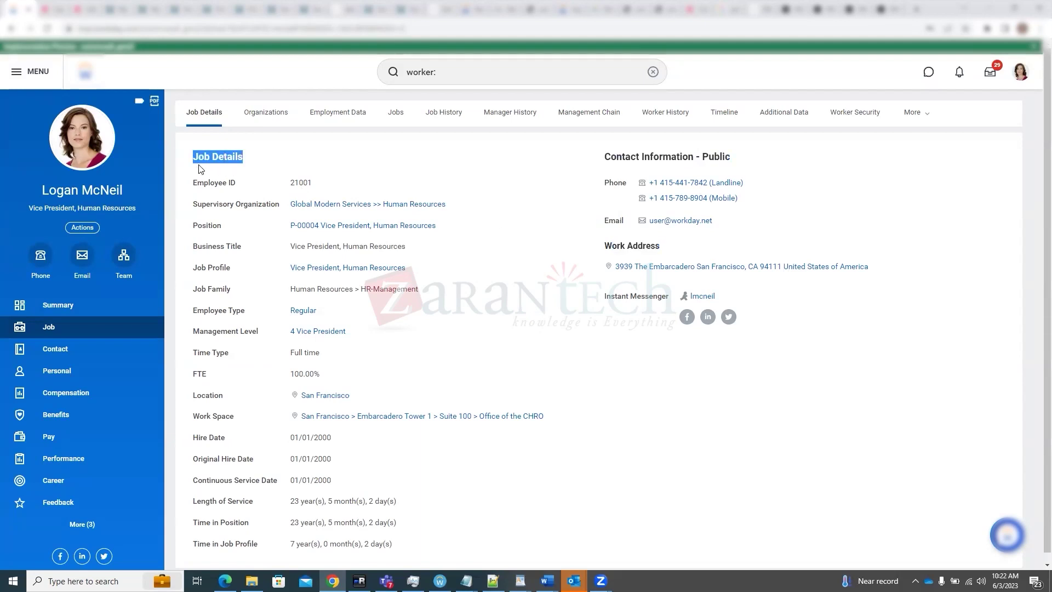
pyautogui.scroll(-1, 332, 268)
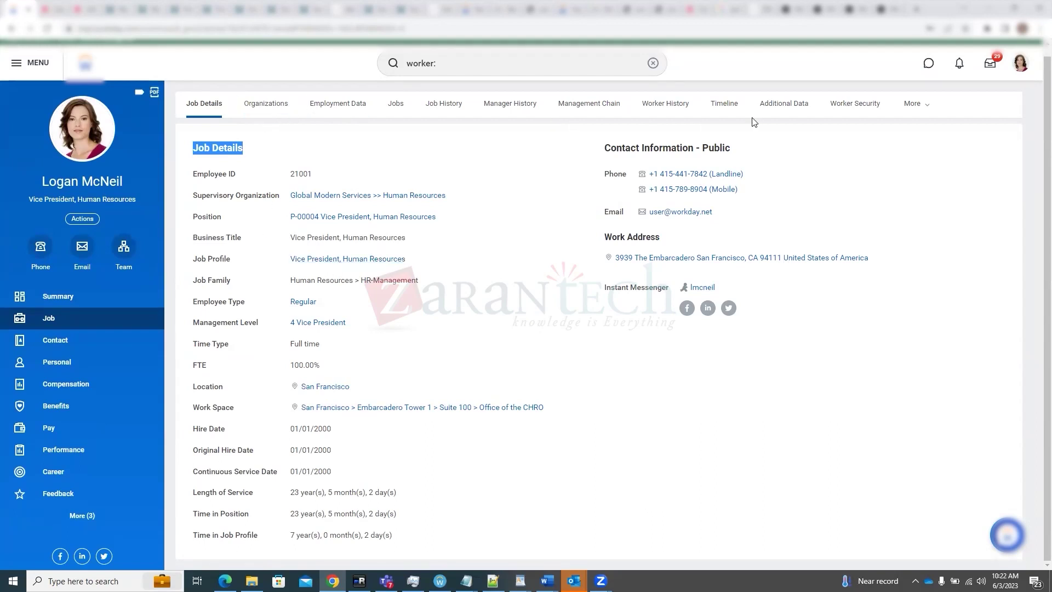
pyautogui.click(279, 118)
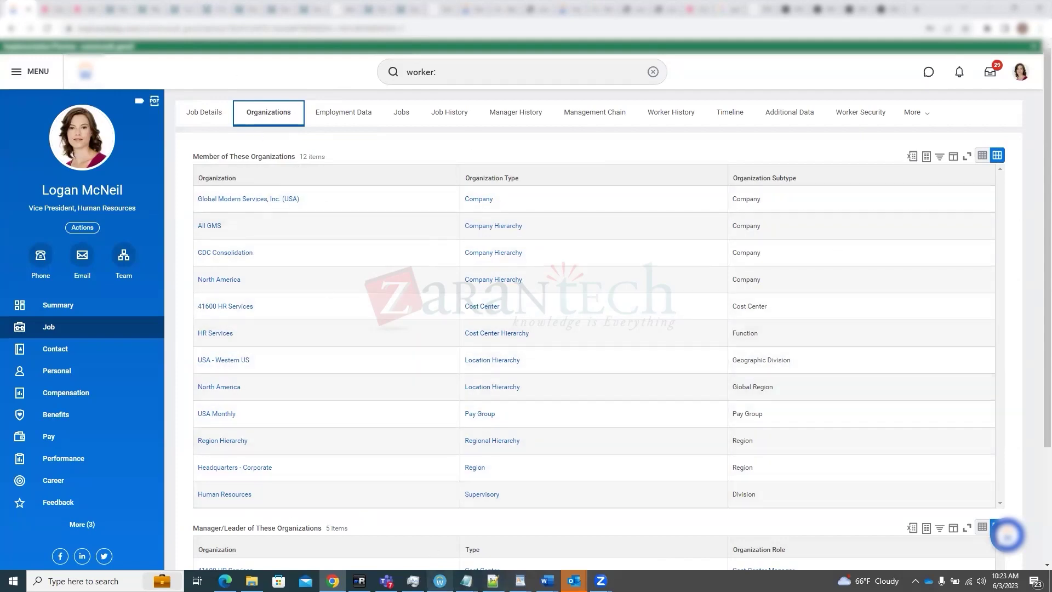
# Switch to Workday Studio and look through the open WS Tester requests, ending on the Get_Workers request
pyautogui.click(440, 581)
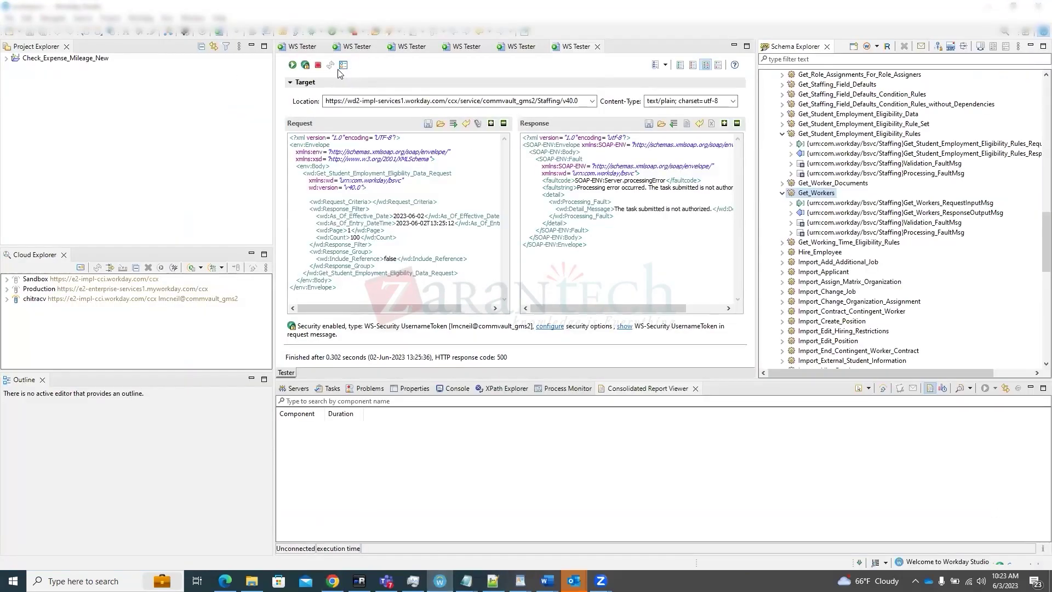
pyautogui.click(301, 48)
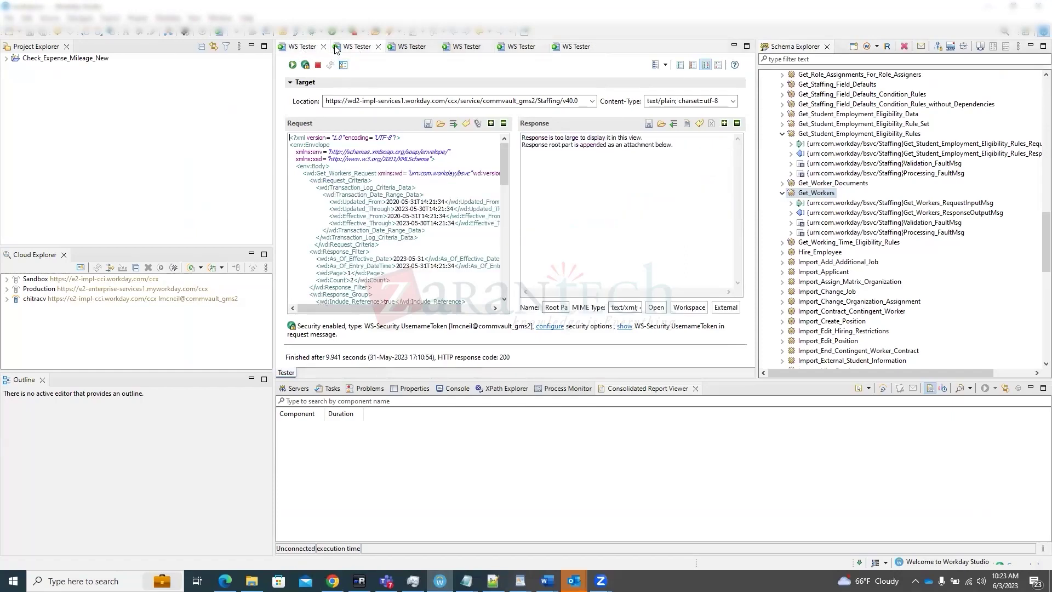
pyautogui.click(356, 48)
pyautogui.click(414, 47)
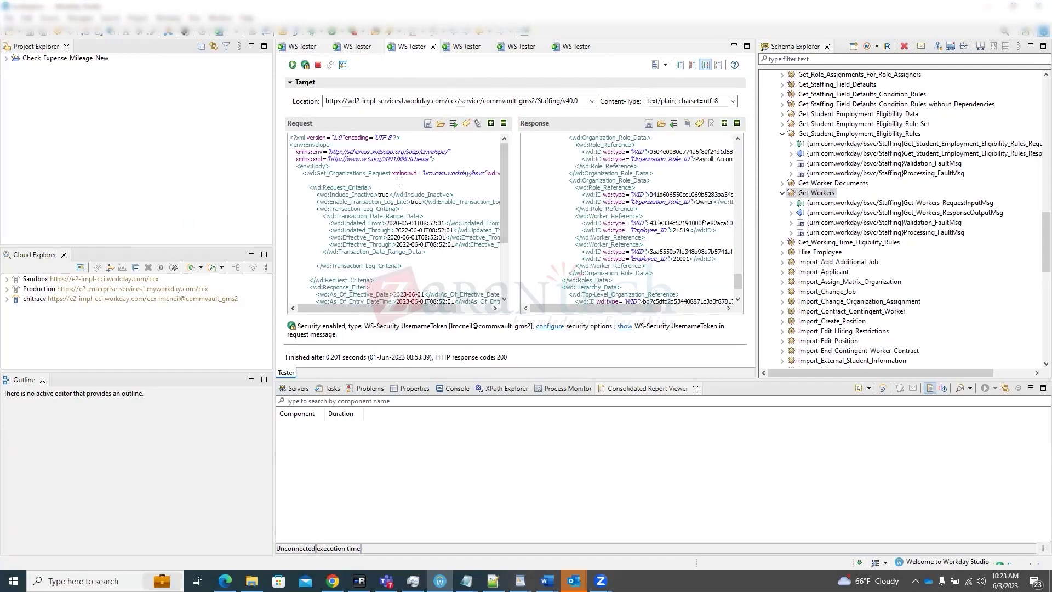
pyautogui.click(365, 49)
pyautogui.scroll(1, 392, 241)
pyautogui.click(304, 47)
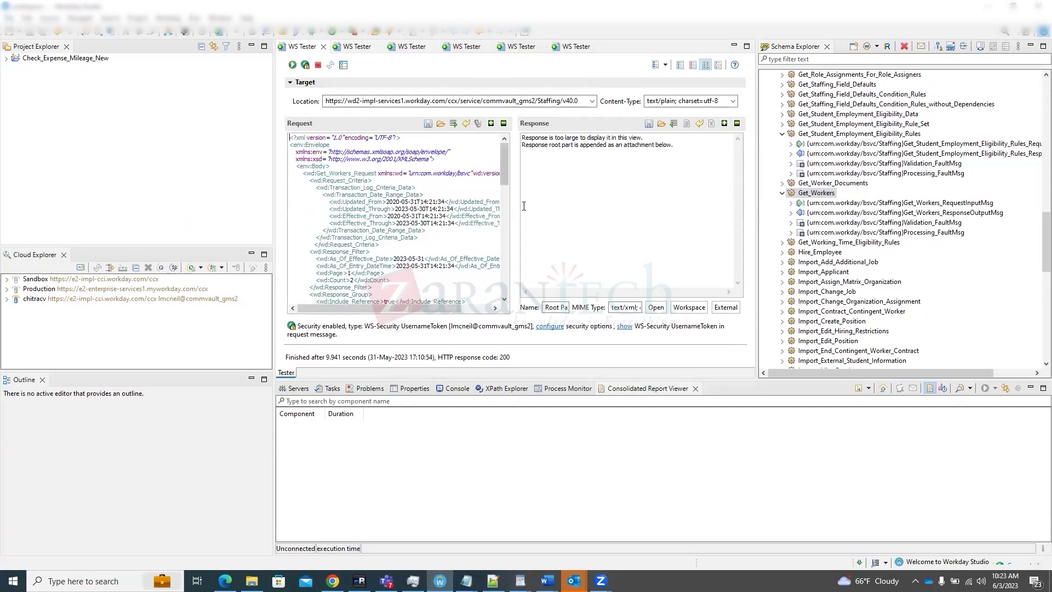
pyautogui.click(386, 273)
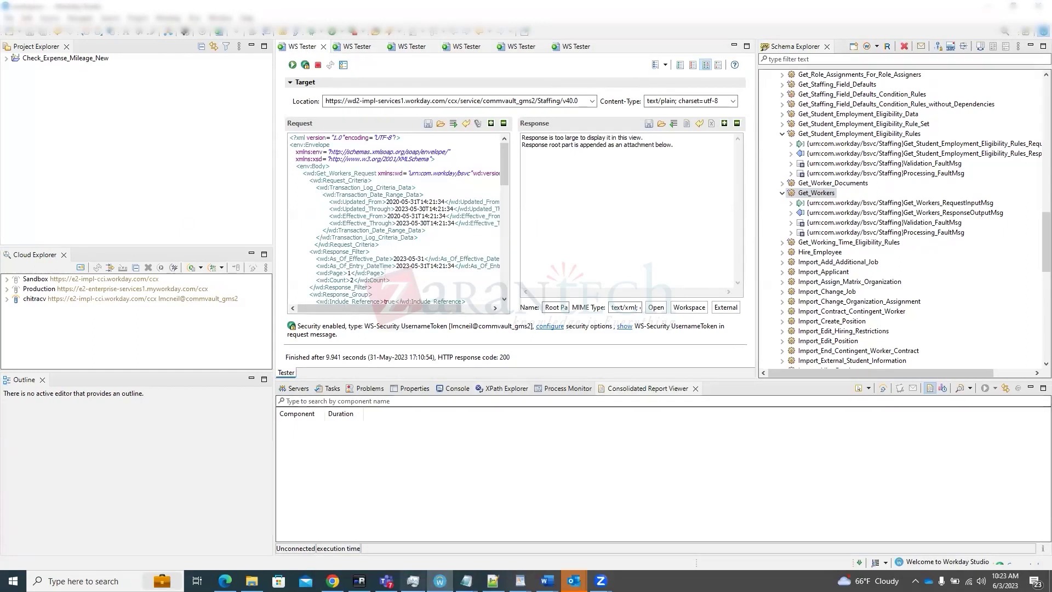
# Open the Notepad file 1.txt holding the Get_Workers request and read through its request criteria and response group
pyautogui.moveTo(466, 581)
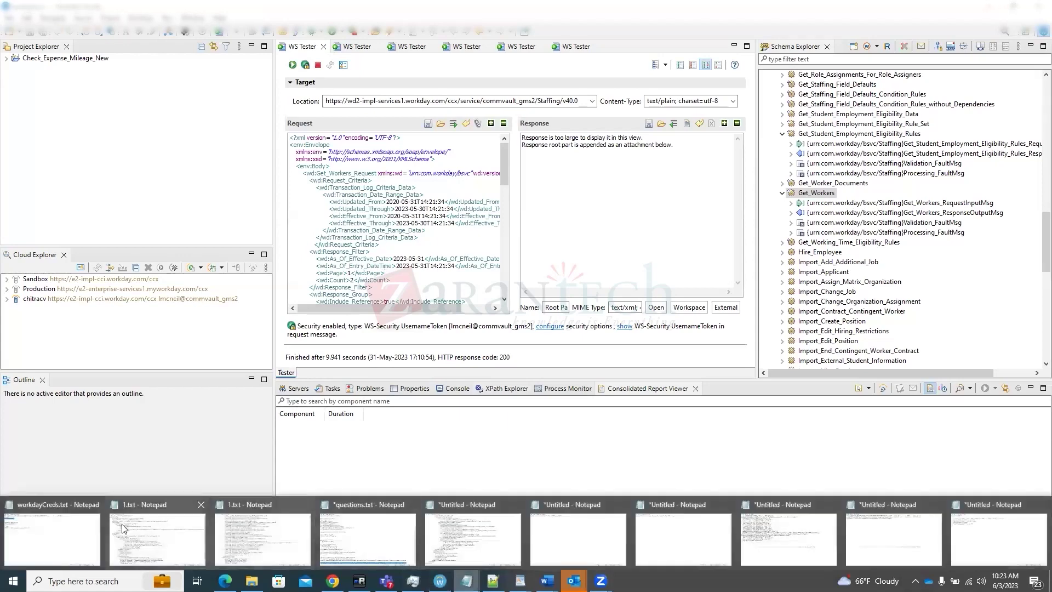
pyautogui.click(159, 537)
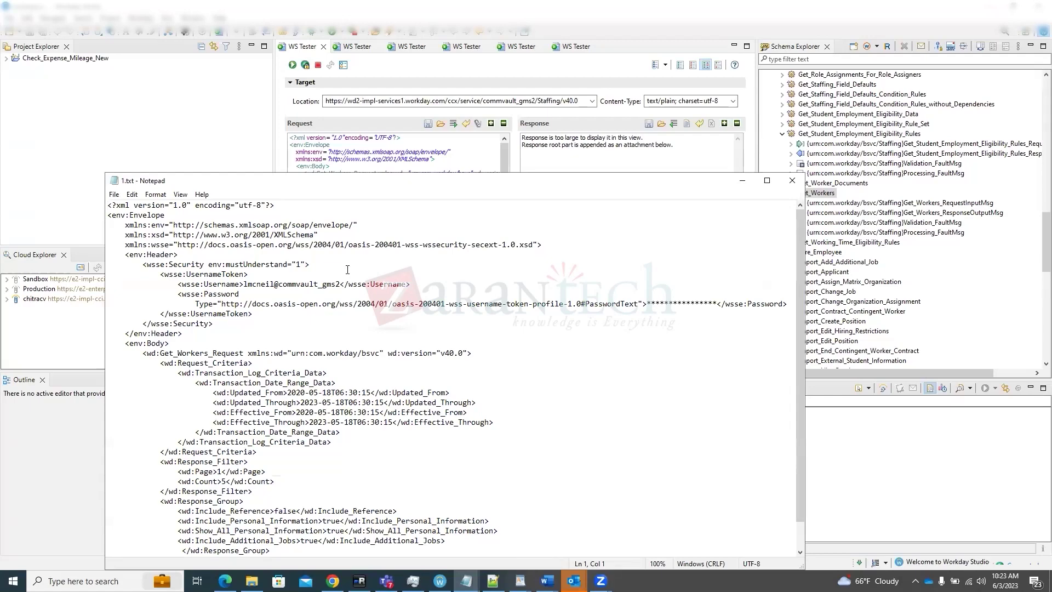
pyautogui.scroll(-1, 347, 270)
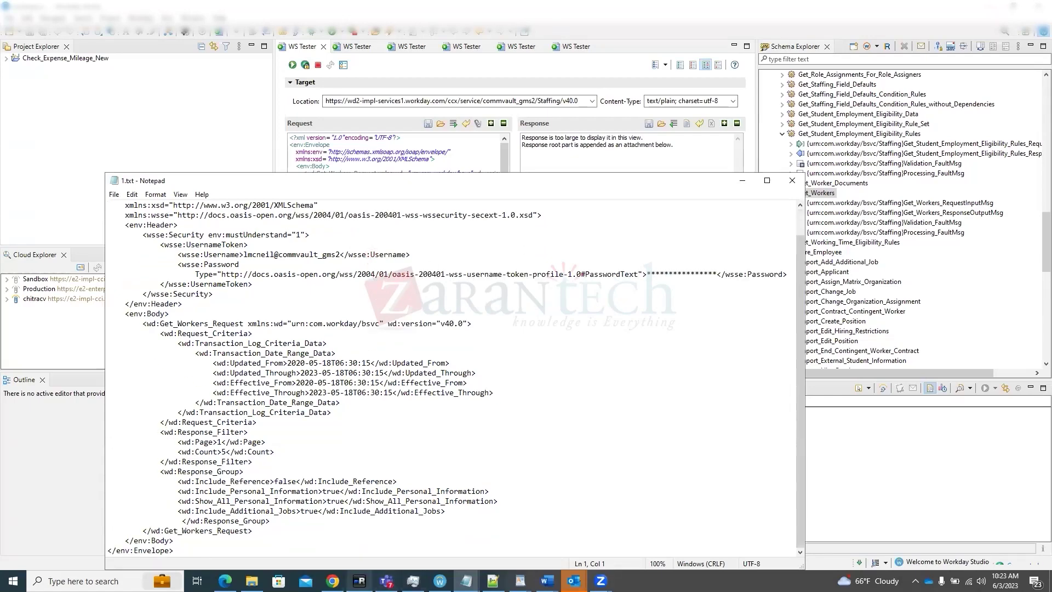
# Open the other 1.txt Notepad file with the Get_Workers response and examine its response group, worker data and country reference IDs
pyautogui.click(466, 581)
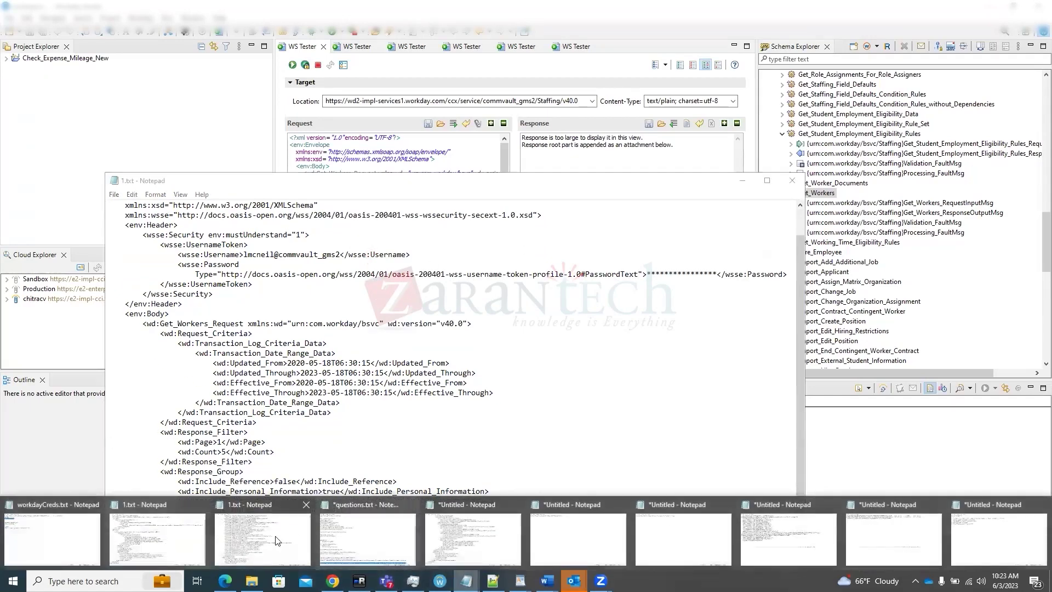
pyautogui.click(257, 539)
pyautogui.scroll(7, 283, 371)
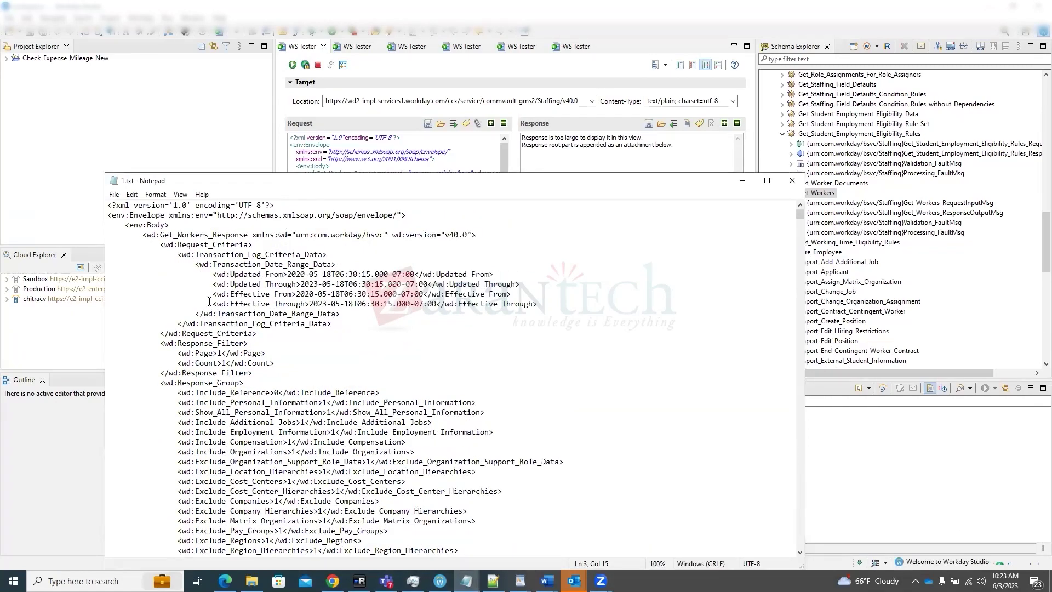
pyautogui.scroll(-14, 274, 272)
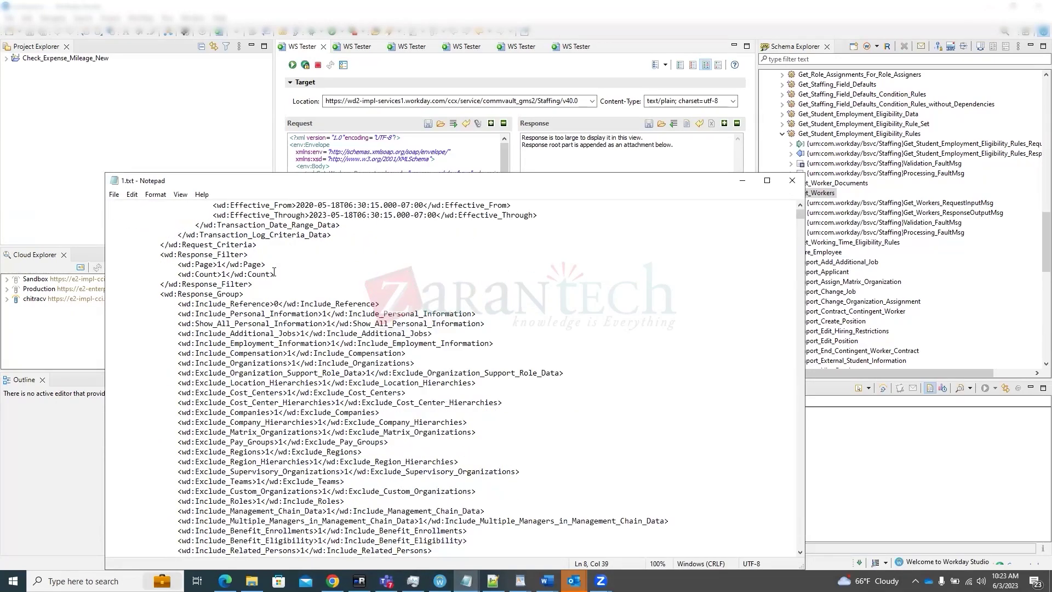
pyautogui.scroll(-2, 274, 272)
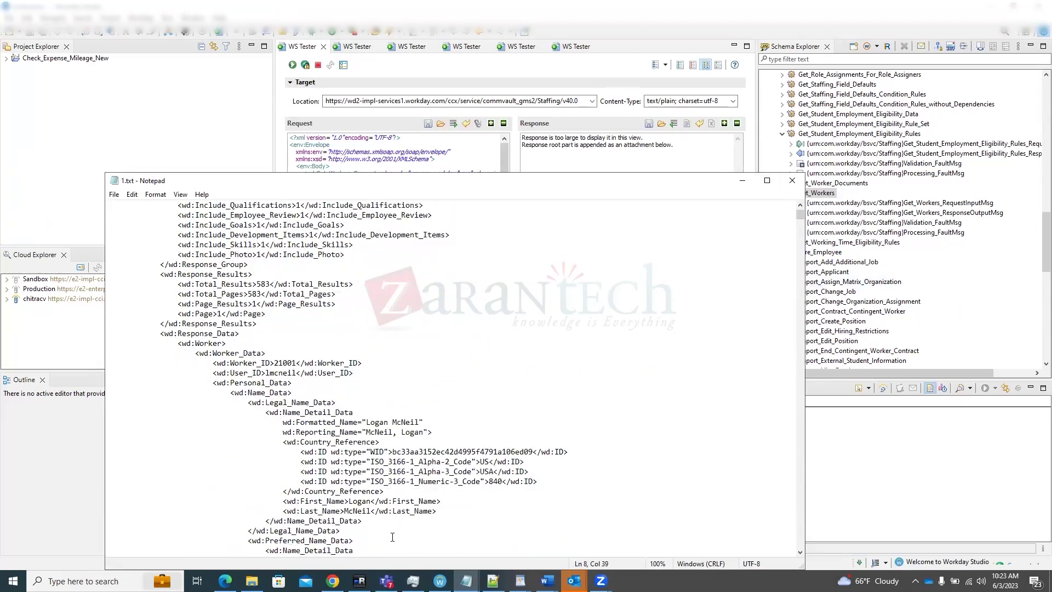
pyautogui.moveTo(331, 452); pyautogui.dragTo(569, 452)
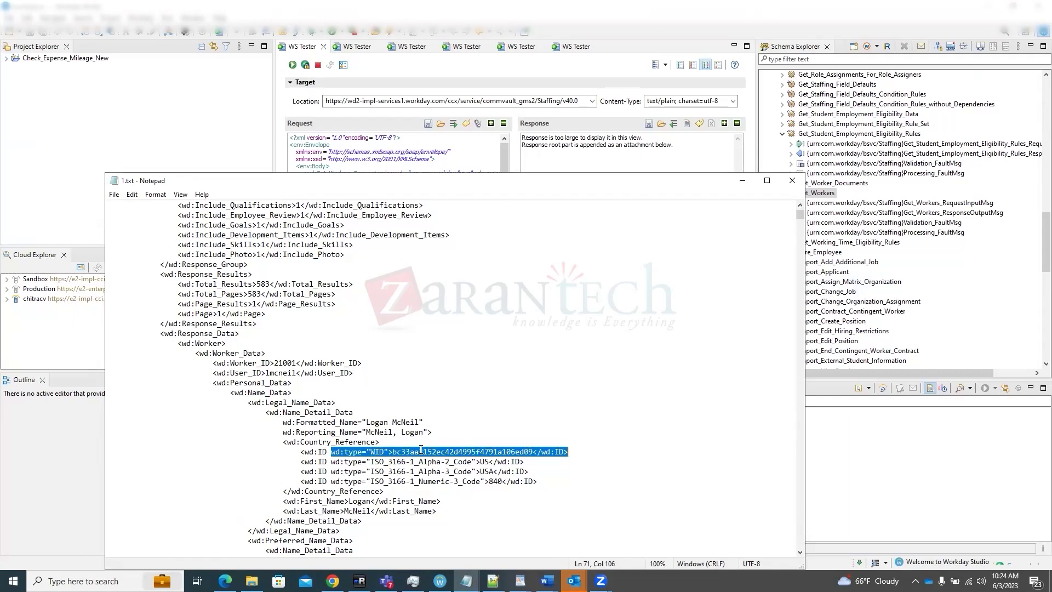
pyautogui.scroll(-4, 421, 449)
pyautogui.click(429, 471)
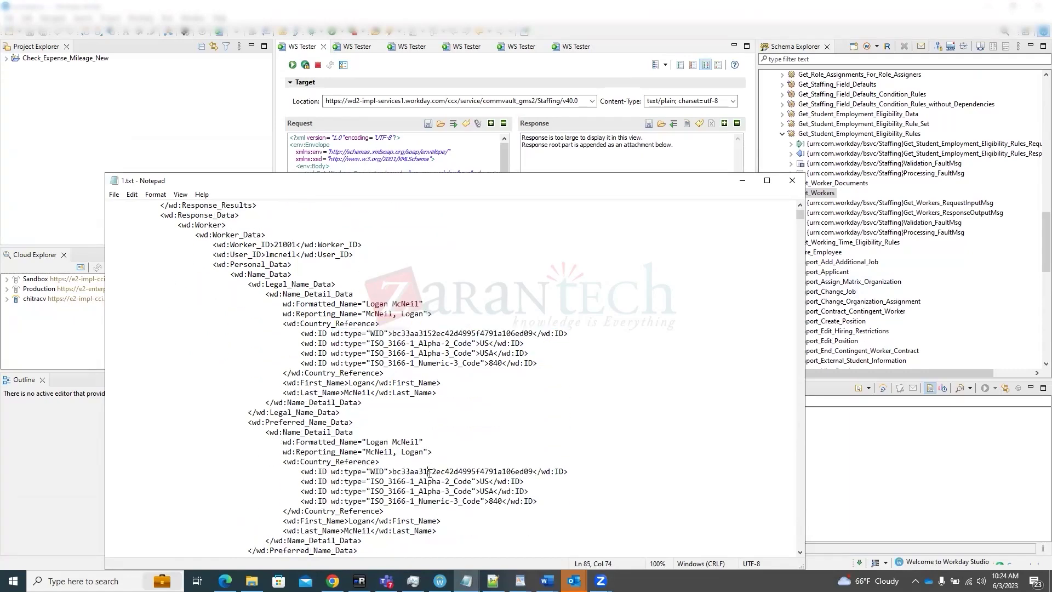
# Examine the country reference WID in the response's Personal_Information_For_Country_Data and maximize the Notepad window
pyautogui.scroll(-5, 429, 471)
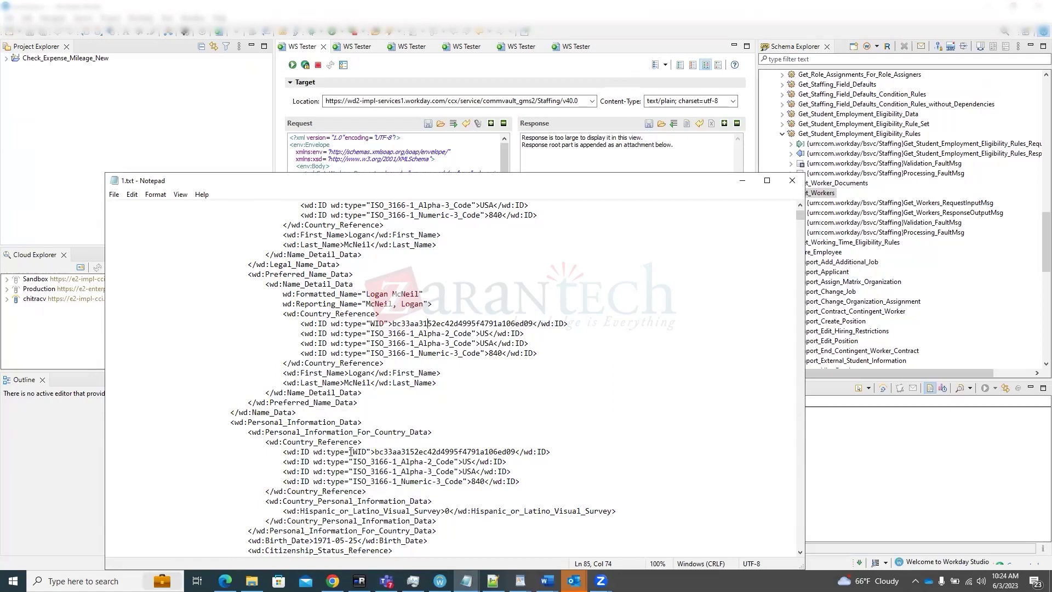
pyautogui.moveTo(350, 452); pyautogui.dragTo(556, 451)
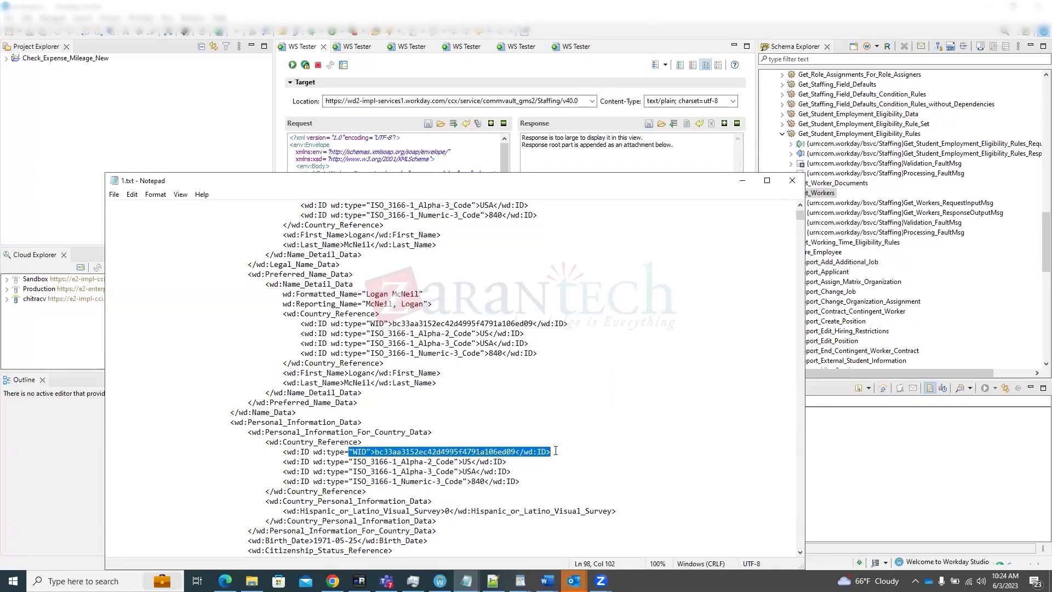
pyautogui.scroll(-1, 556, 450)
pyautogui.scroll(-1, 556, 450)
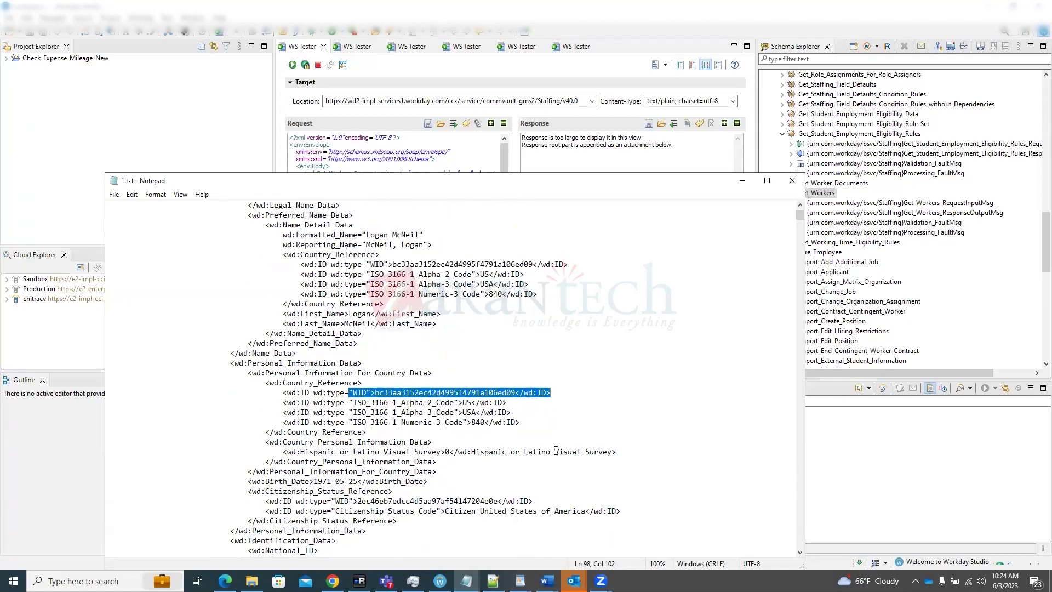
pyautogui.click(767, 181)
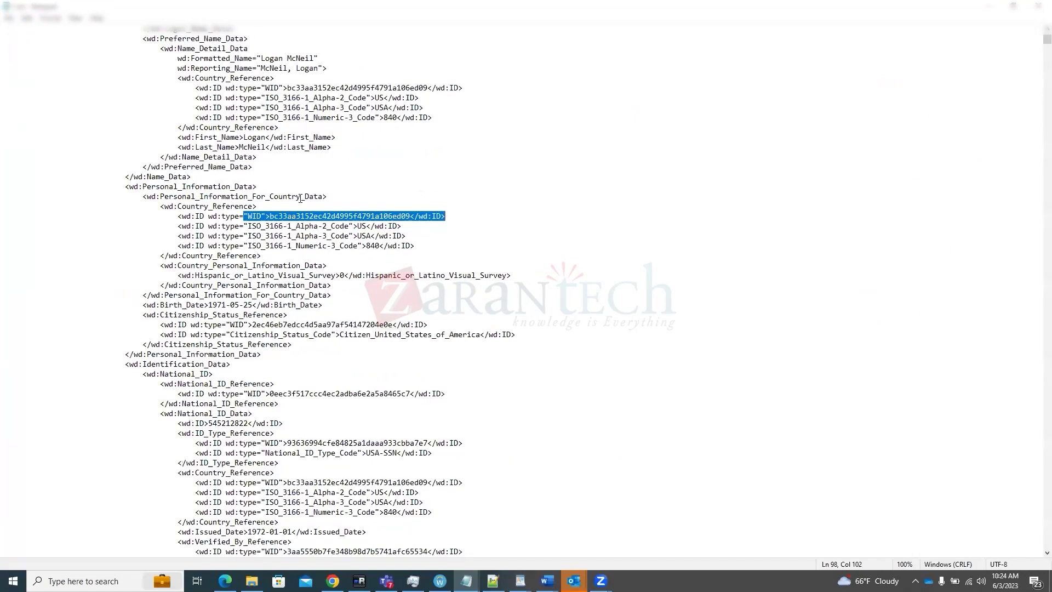
# Compare the country reference WID and ISO codes under Legal_Name_Data with those under Personal_Information_For_Country_Data
pyautogui.scroll(4, 300, 198)
pyautogui.scroll(3, 286, 193)
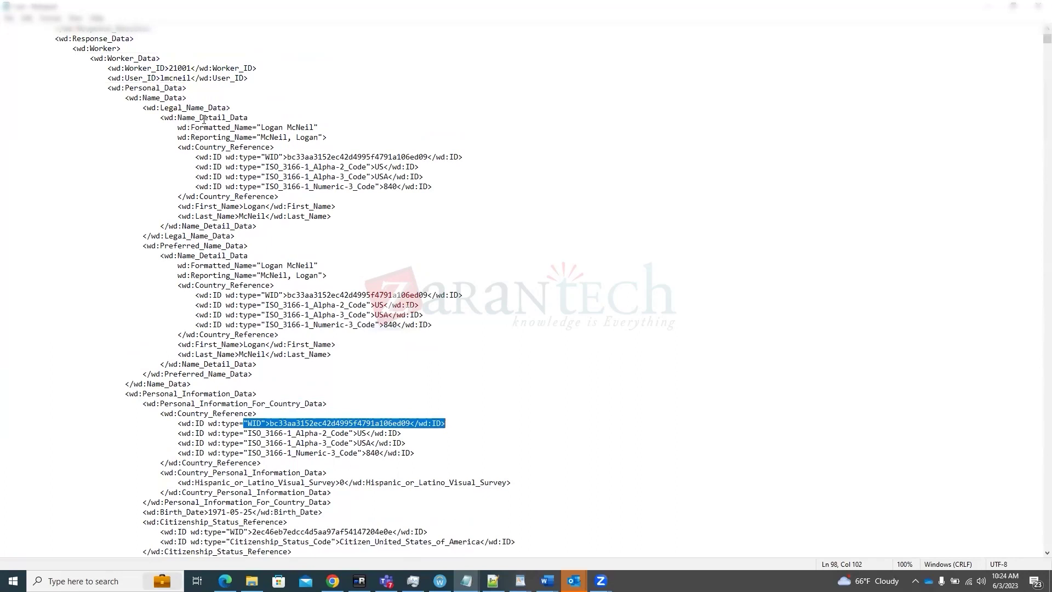
pyautogui.moveTo(173, 108); pyautogui.dragTo(247, 111)
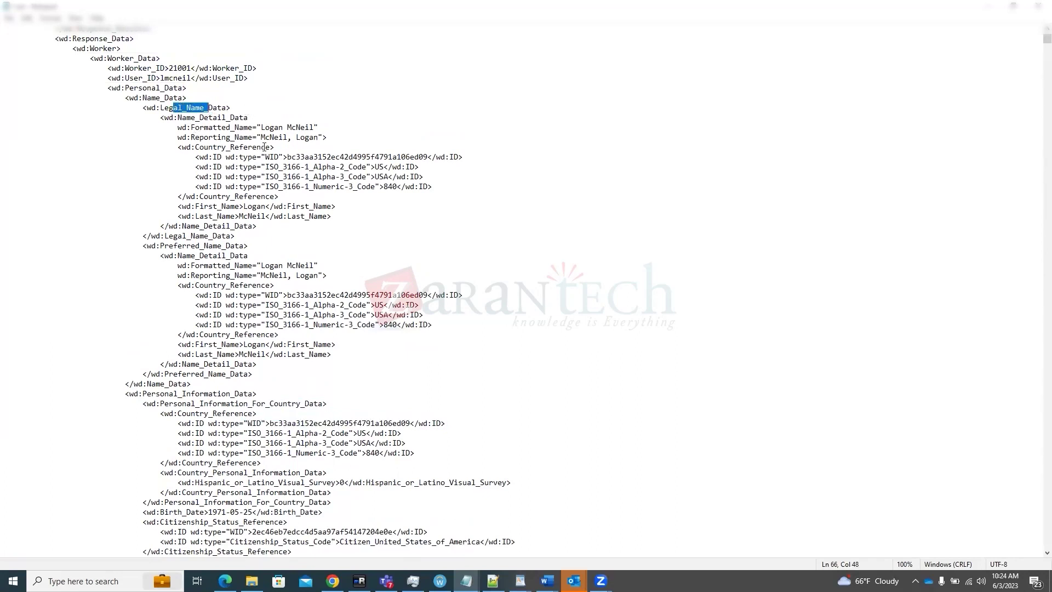
pyautogui.moveTo(268, 148); pyautogui.dragTo(222, 148)
pyautogui.moveTo(384, 167); pyautogui.dragTo(376, 167)
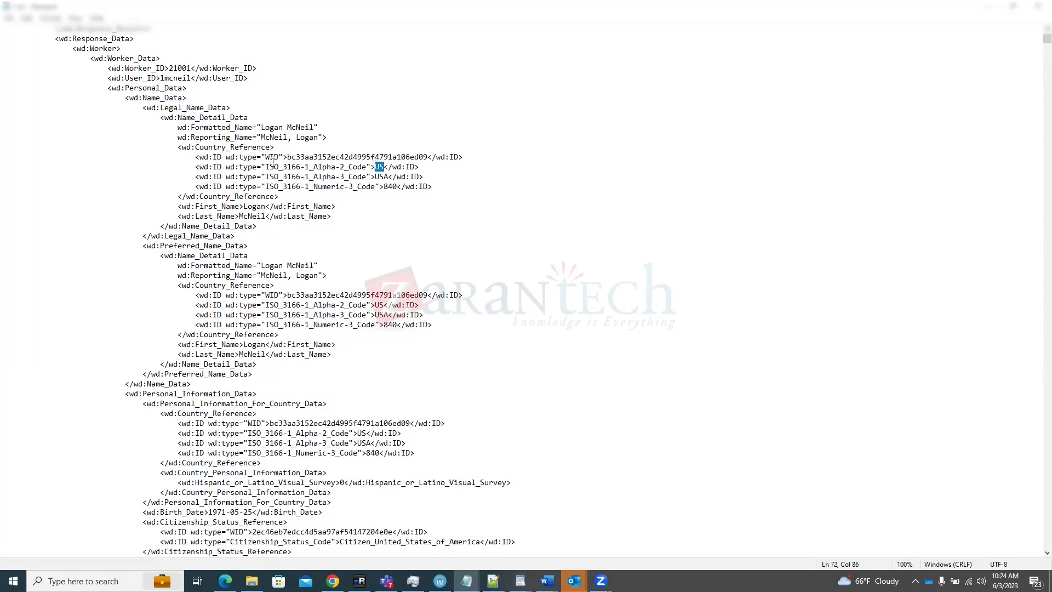
pyautogui.moveTo(288, 157); pyautogui.dragTo(347, 156)
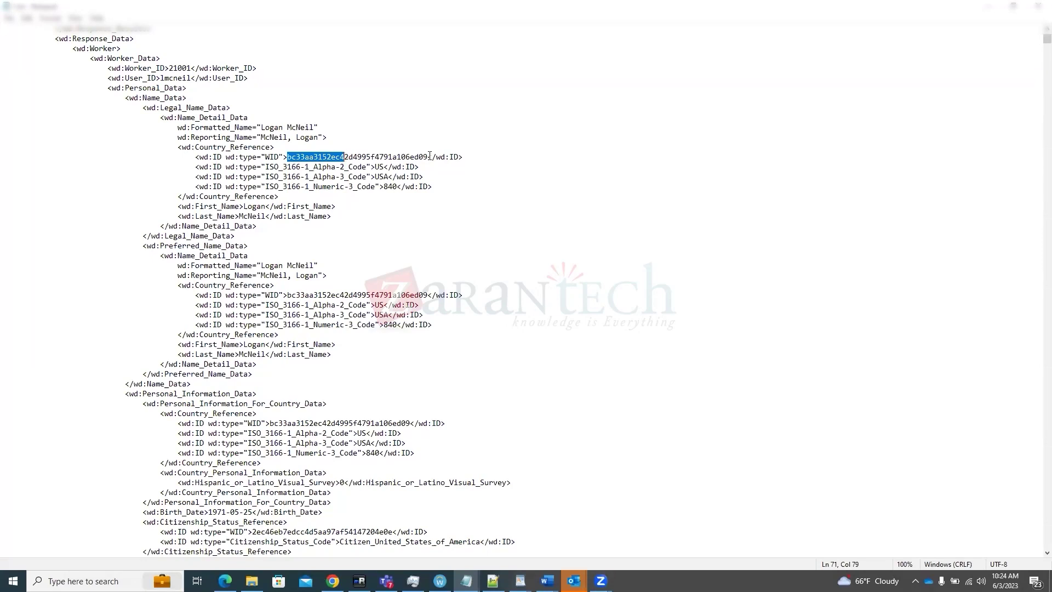
pyautogui.moveTo(426, 157); pyautogui.dragTo(289, 157)
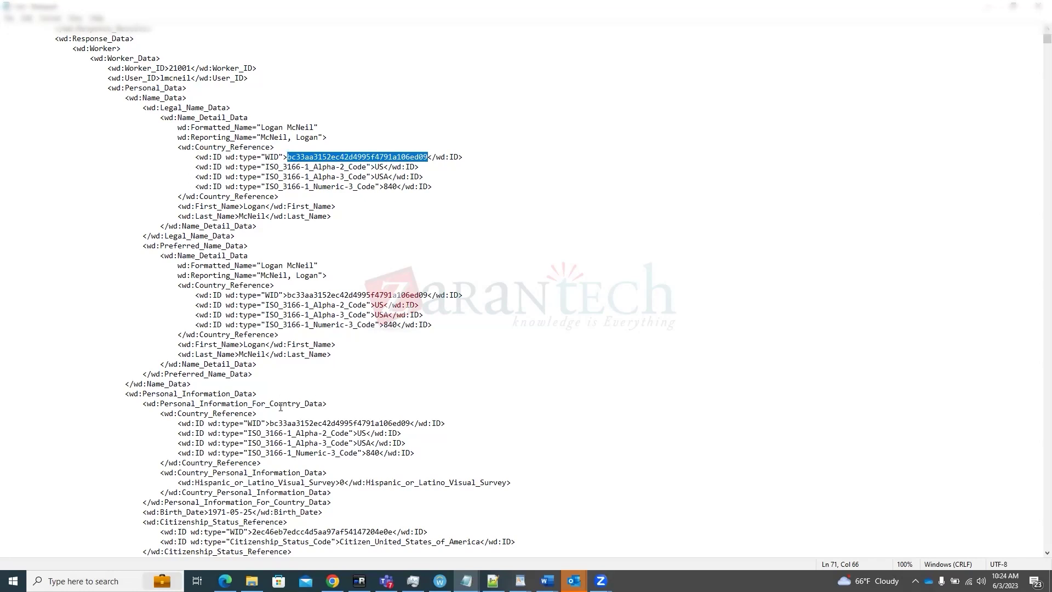
pyautogui.moveTo(397, 423); pyautogui.dragTo(301, 422)
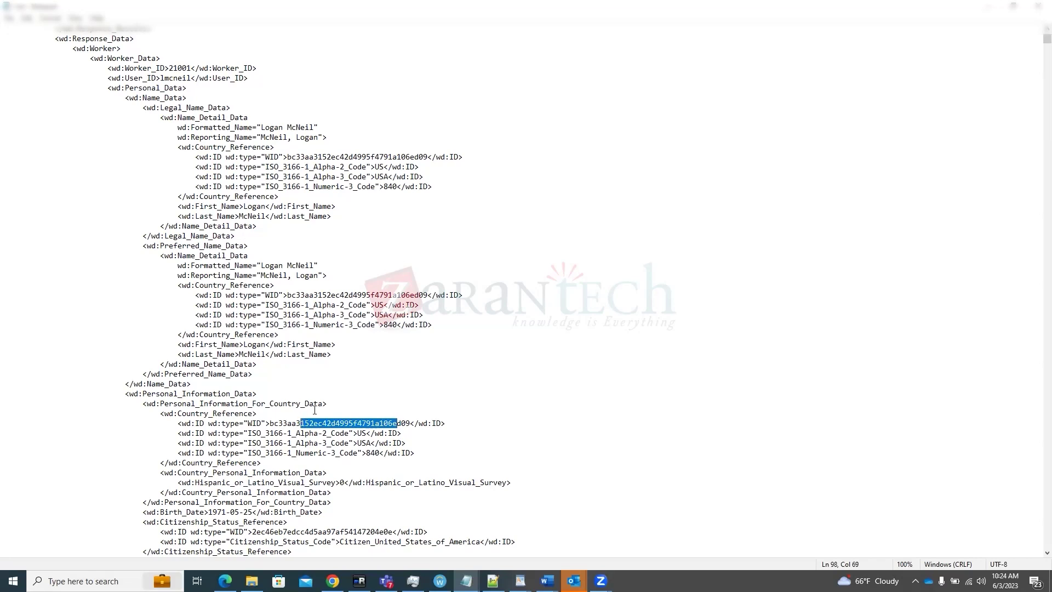
# Read through the Personal_Information_Data block of the response, with a brief check of the worker's profile in Chrome
pyautogui.scroll(-1, 315, 410)
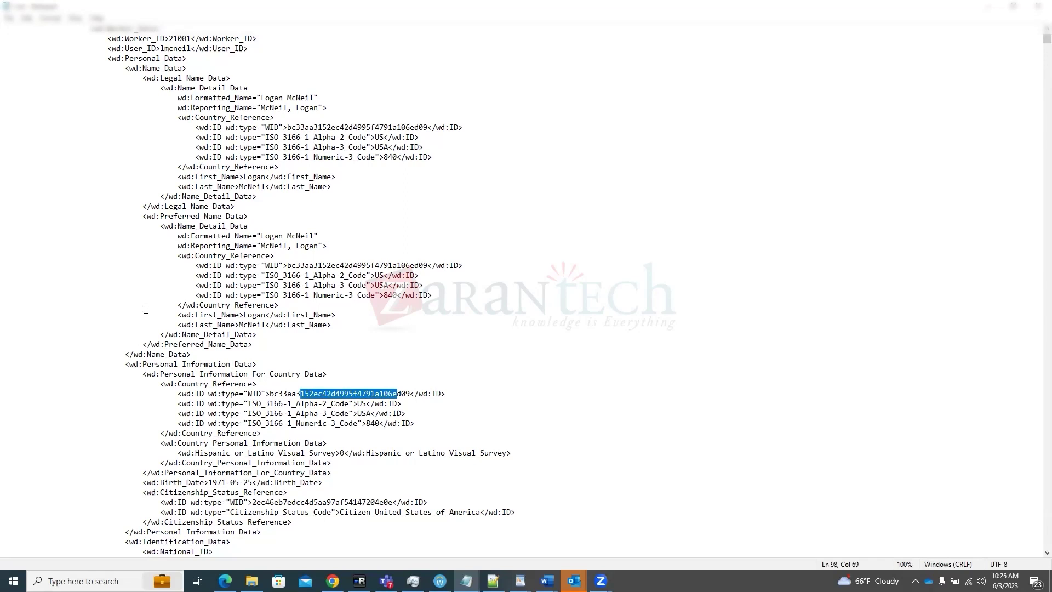
pyautogui.scroll(-1, 146, 309)
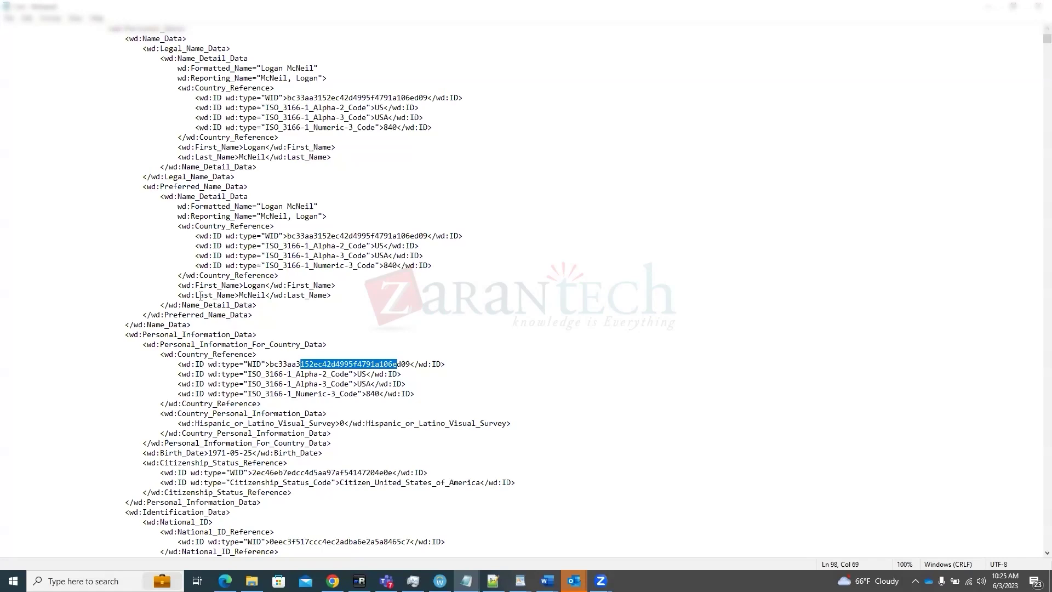
pyautogui.moveTo(139, 335); pyautogui.dragTo(262, 373)
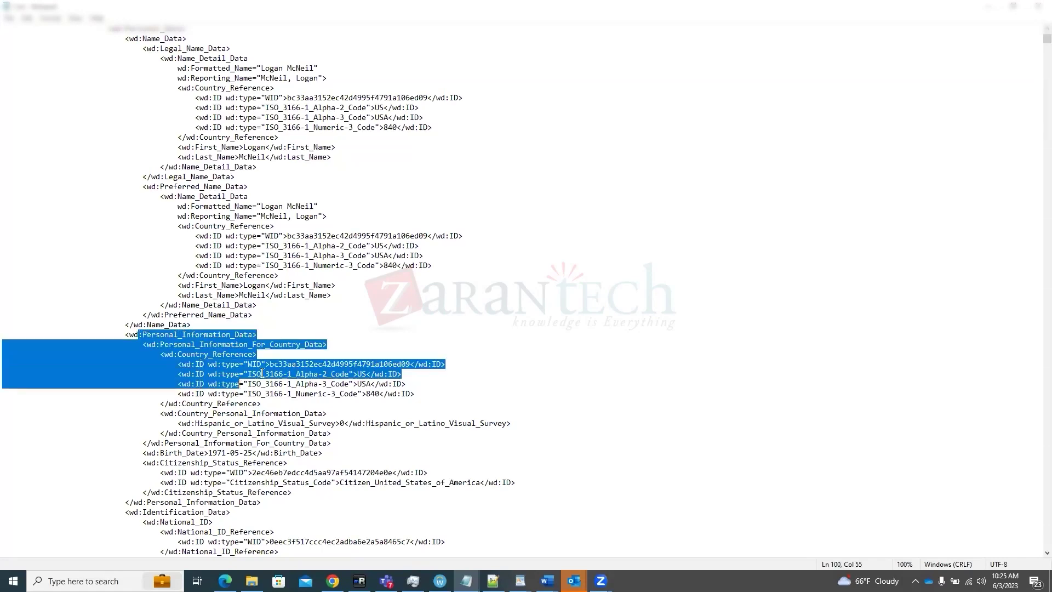
pyautogui.scroll(-6, 207, 337)
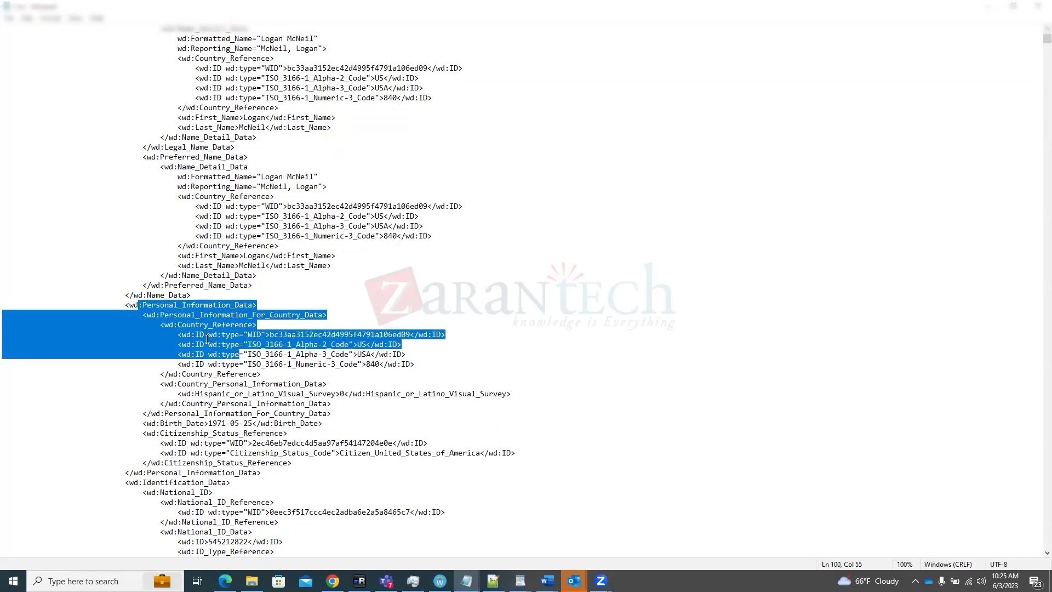
pyautogui.scroll(-2, 207, 336)
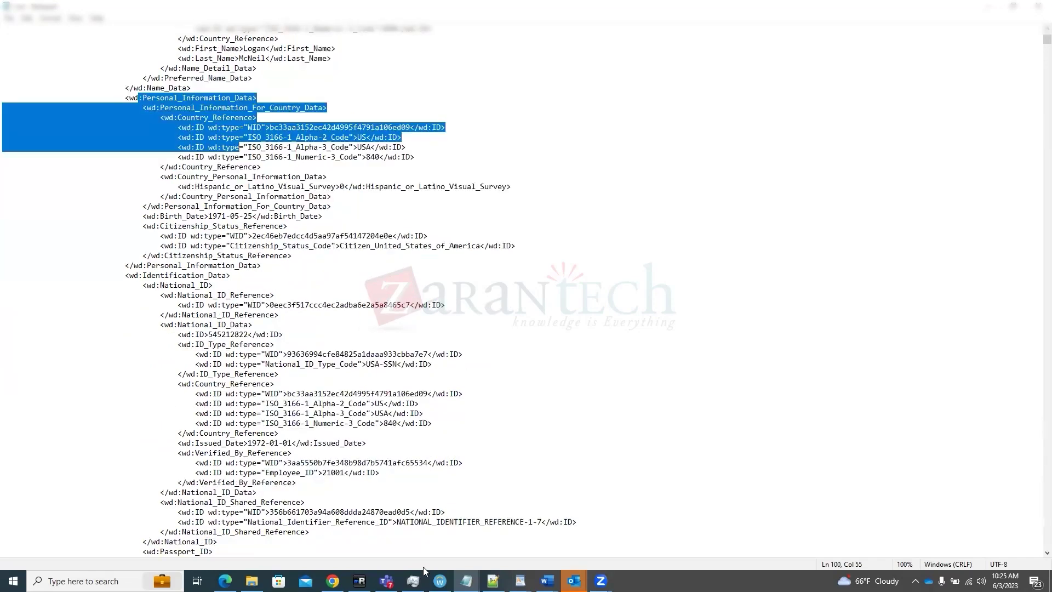
pyautogui.click(324, 579)
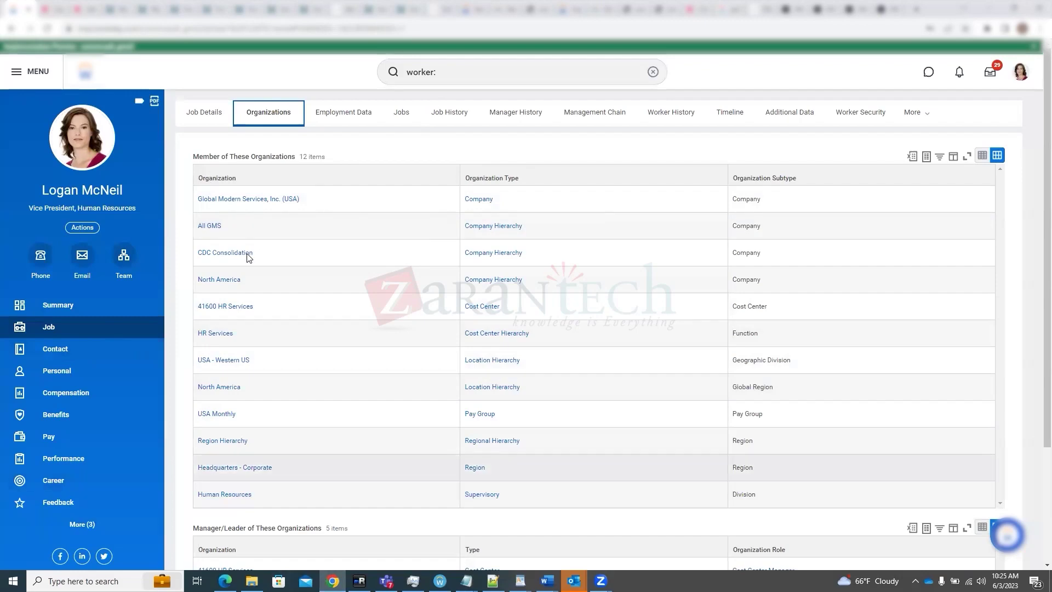
pyautogui.hotkey('alt', 'Tab')
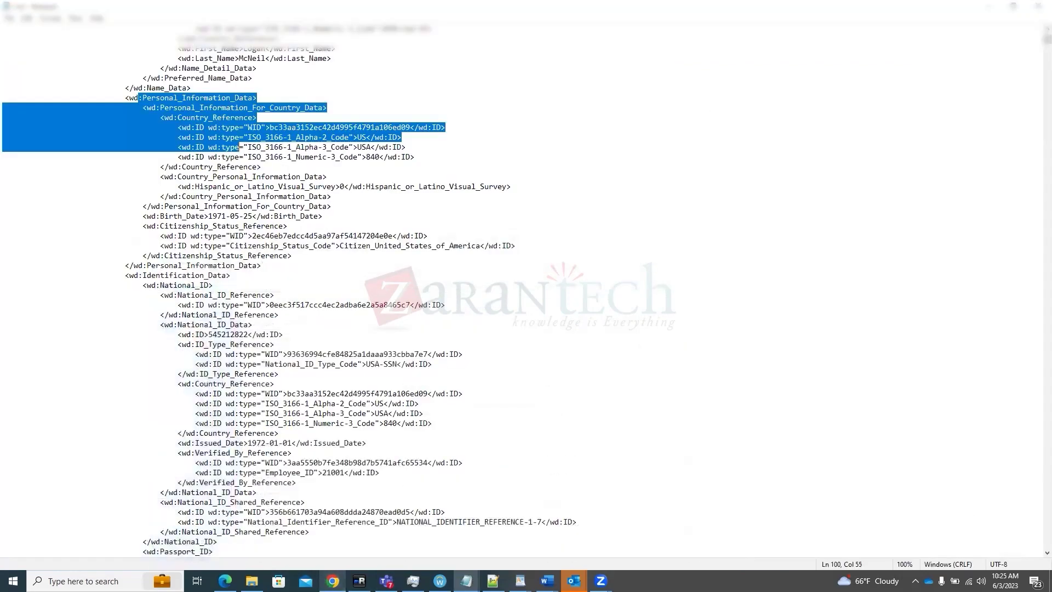
# Review the Identification_Data section of the response, covering the national, passport, license and custom ID blocks
pyautogui.scroll(-6, 290, 440)
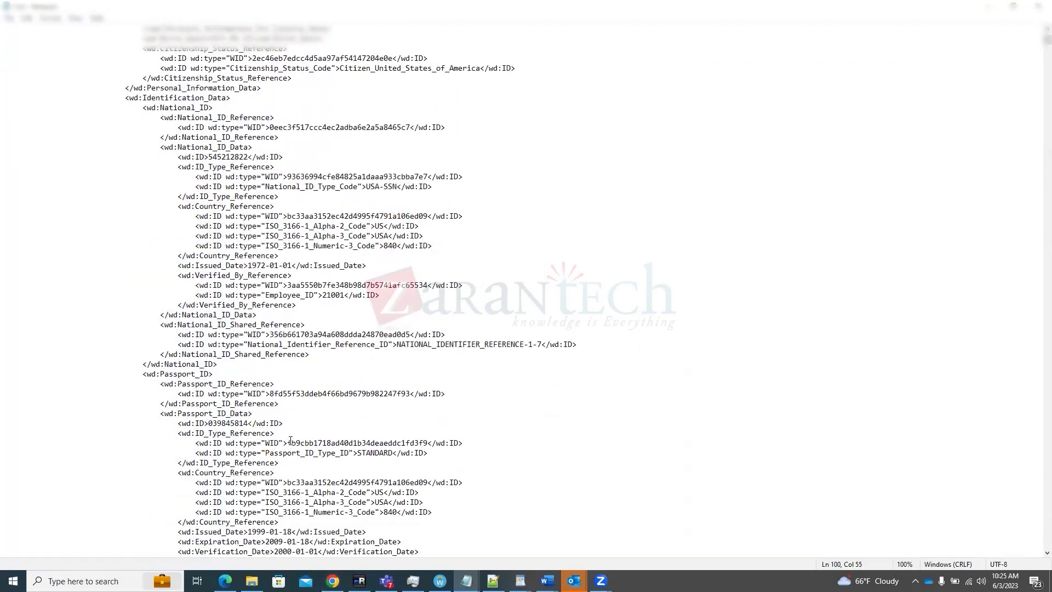
pyautogui.scroll(-4, 290, 440)
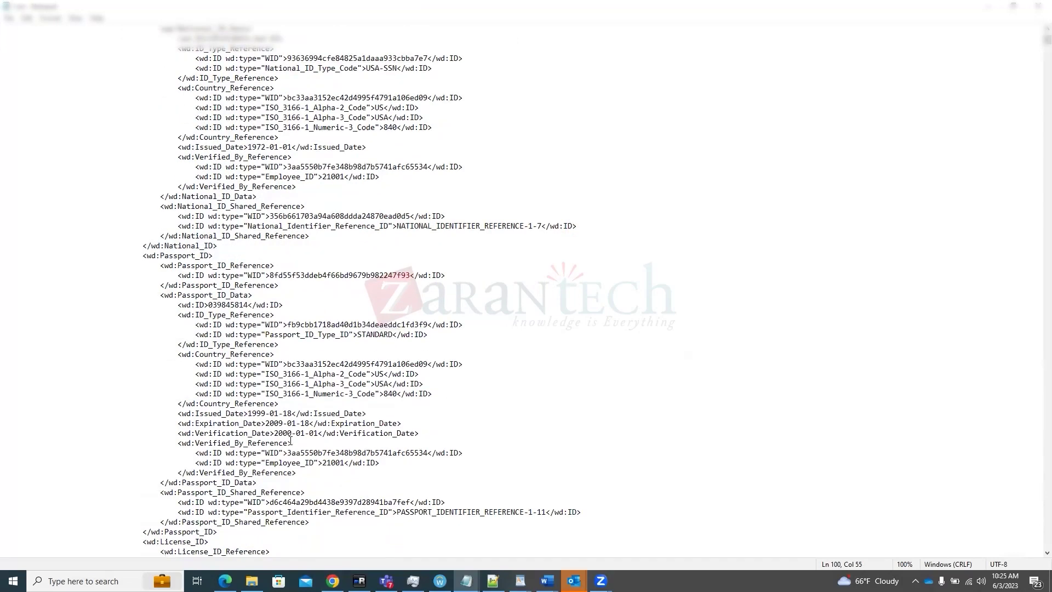
pyautogui.scroll(-5, 291, 441)
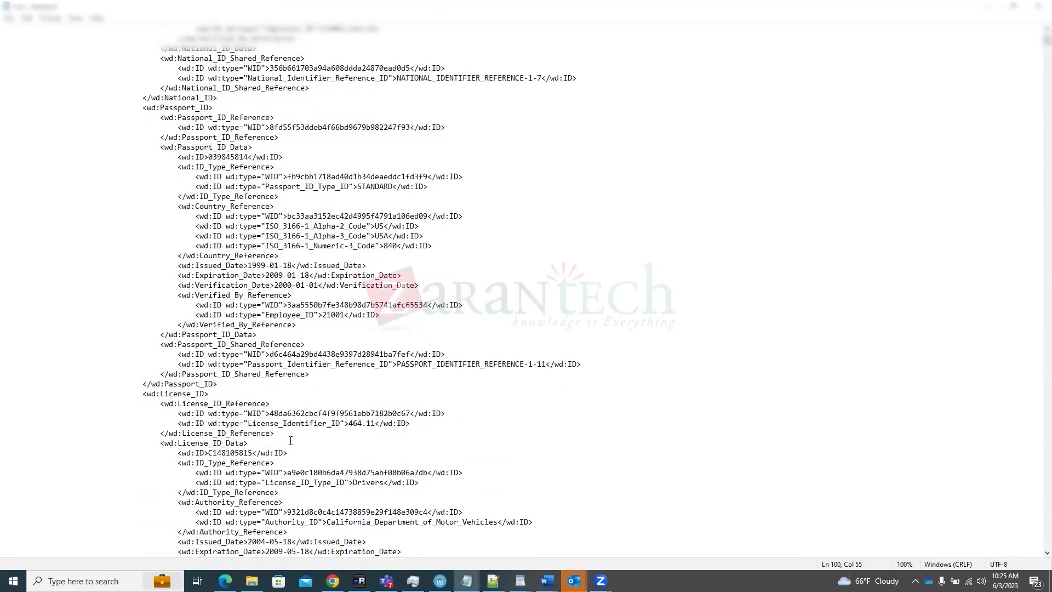
pyautogui.scroll(-7, 291, 440)
pyautogui.scroll(-9, 290, 441)
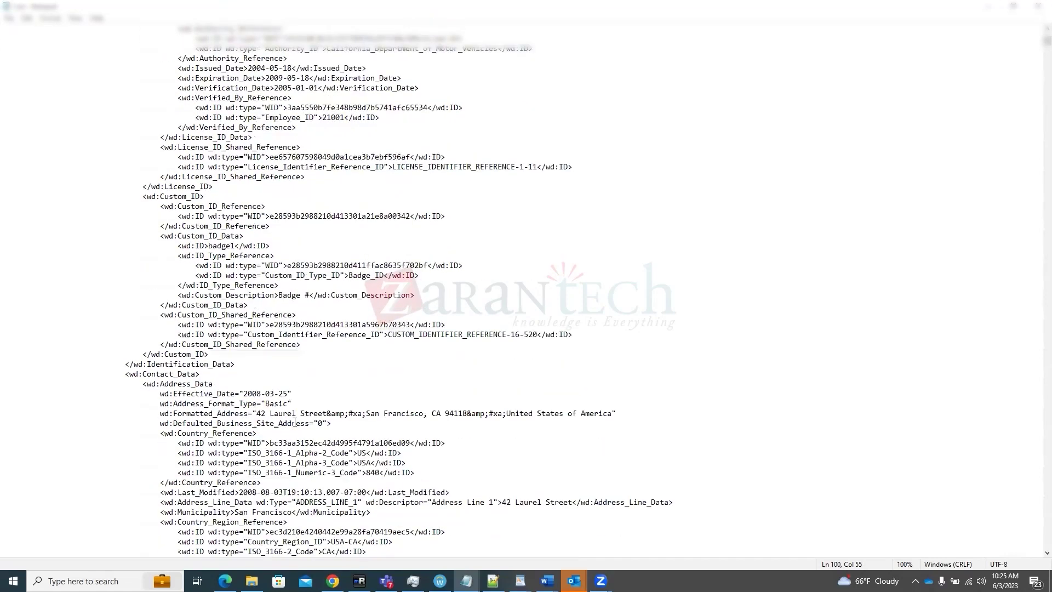
# Review the Contact_Data section of the response, covering the address, phone, email and instant messenger blocks
pyautogui.scroll(-1, 295, 422)
pyautogui.click(185, 342)
pyautogui.scroll(-12, 328, 429)
pyautogui.click(329, 429)
pyautogui.scroll(-9, 328, 429)
pyautogui.scroll(-18, 328, 429)
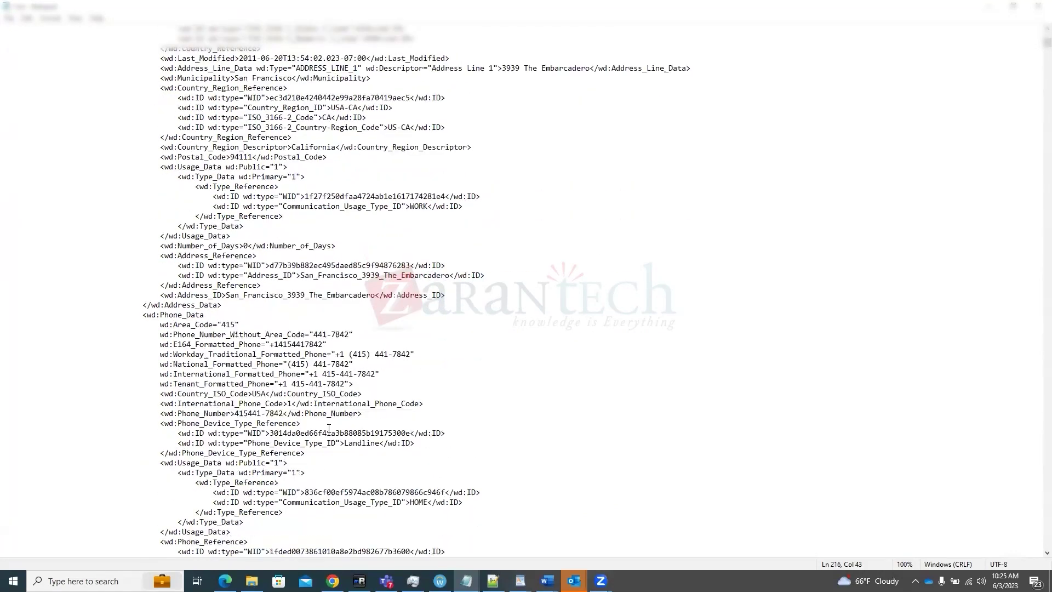
pyautogui.scroll(-4, 329, 429)
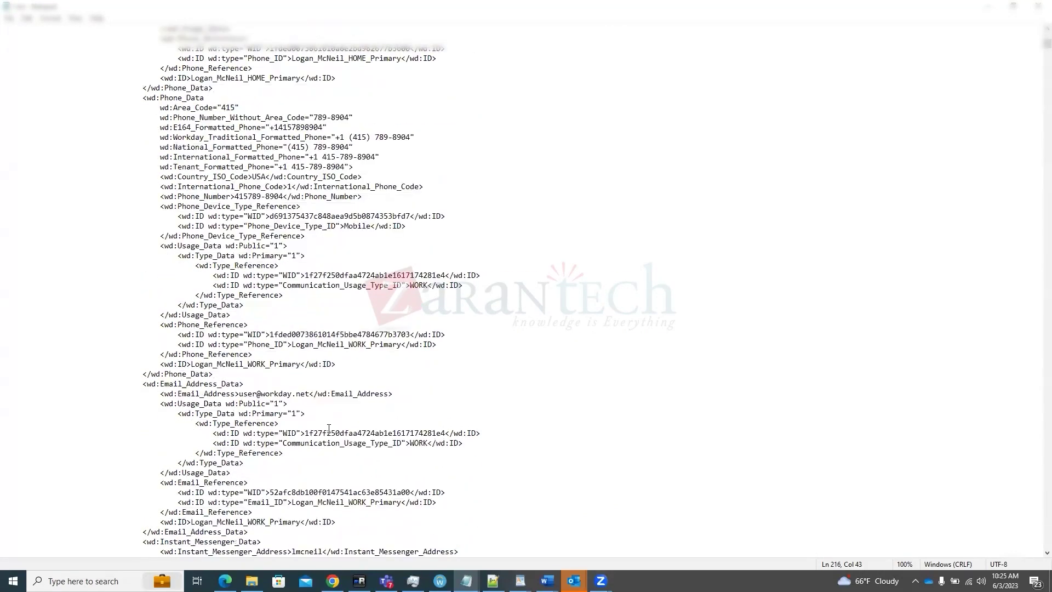
pyautogui.scroll(-9, 328, 429)
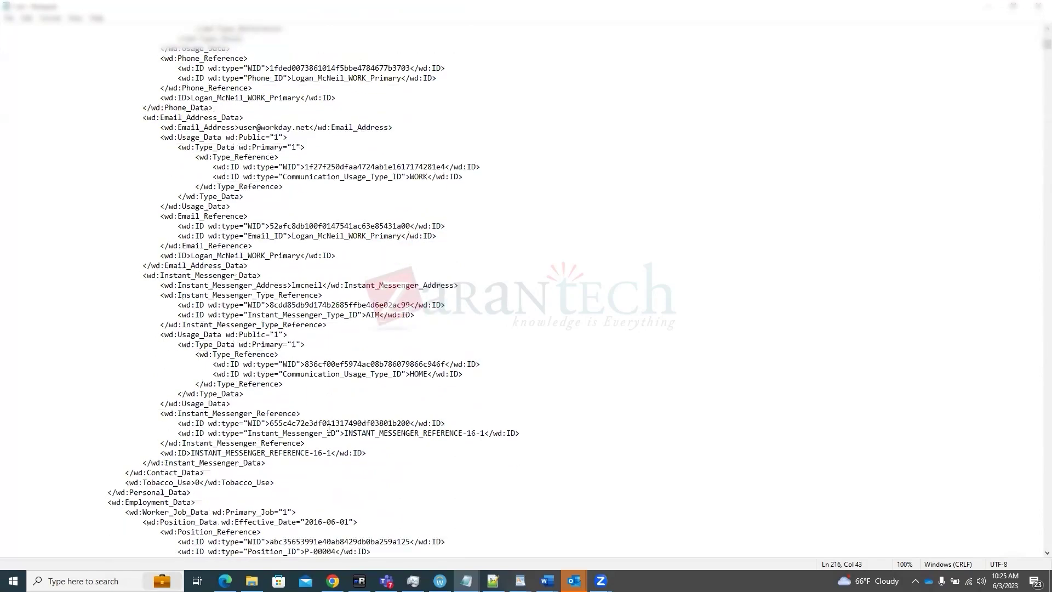
pyautogui.scroll(-5, 329, 429)
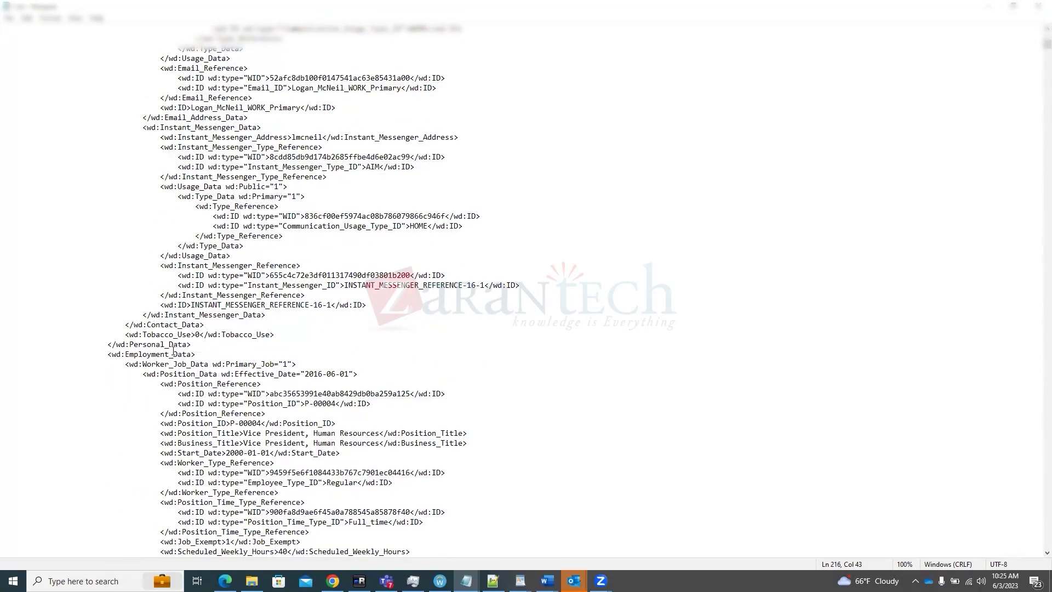
# Review the Employment_Data section of the response, covering position, job profile, business site, payroll, management chain and worker status
pyautogui.click(173, 352)
pyautogui.scroll(-20, 174, 353)
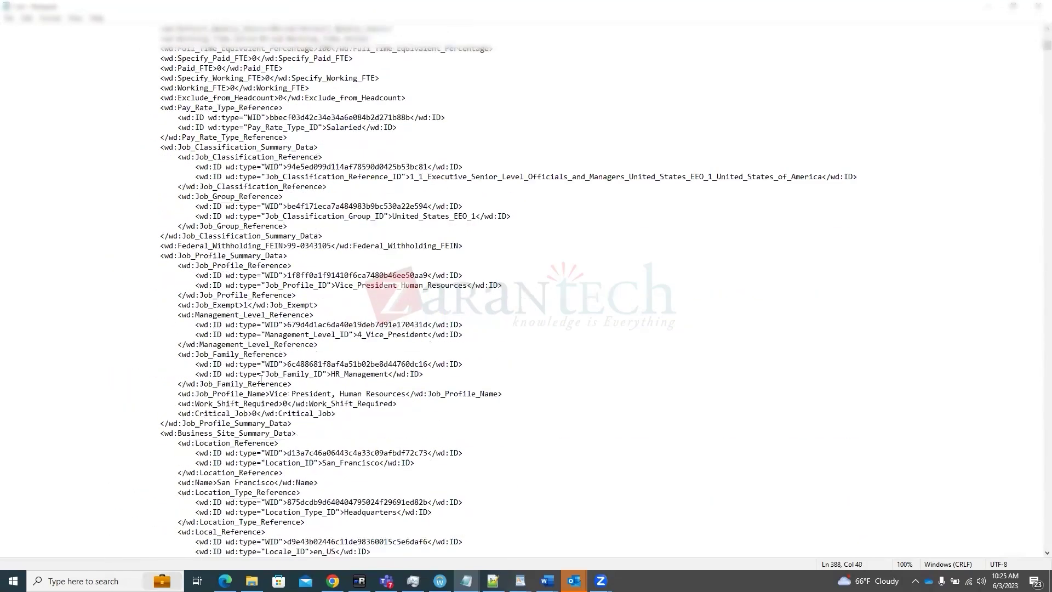
pyautogui.scroll(-19, 260, 379)
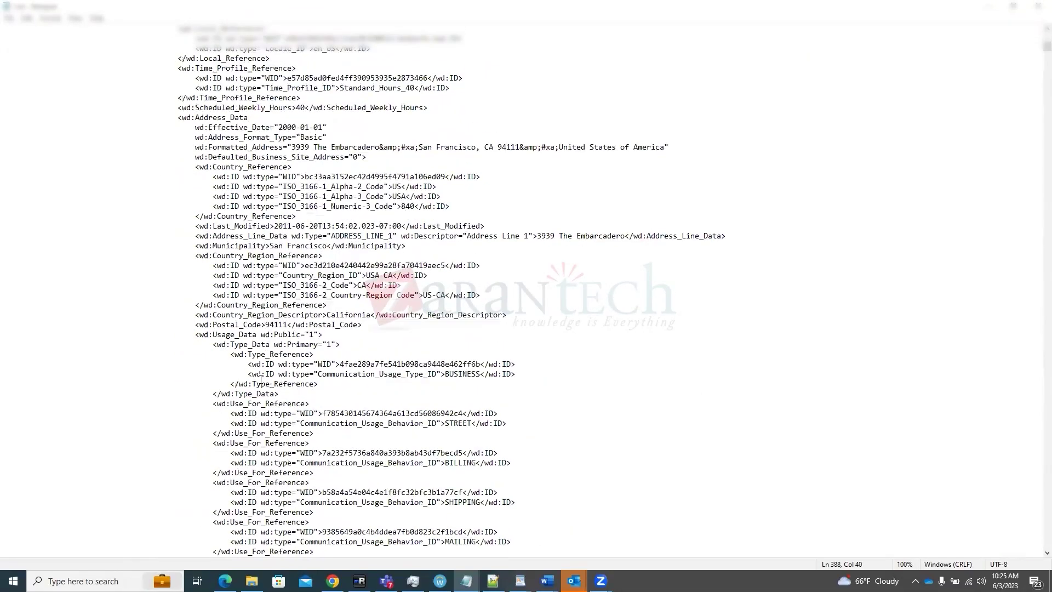
pyautogui.scroll(-8, 261, 379)
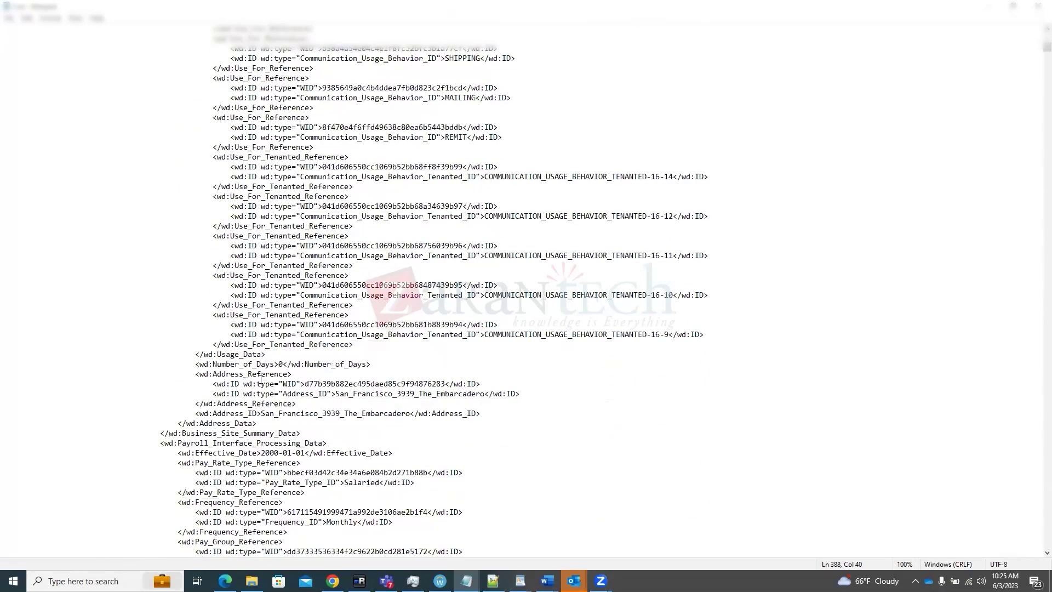
pyautogui.scroll(-16, 261, 379)
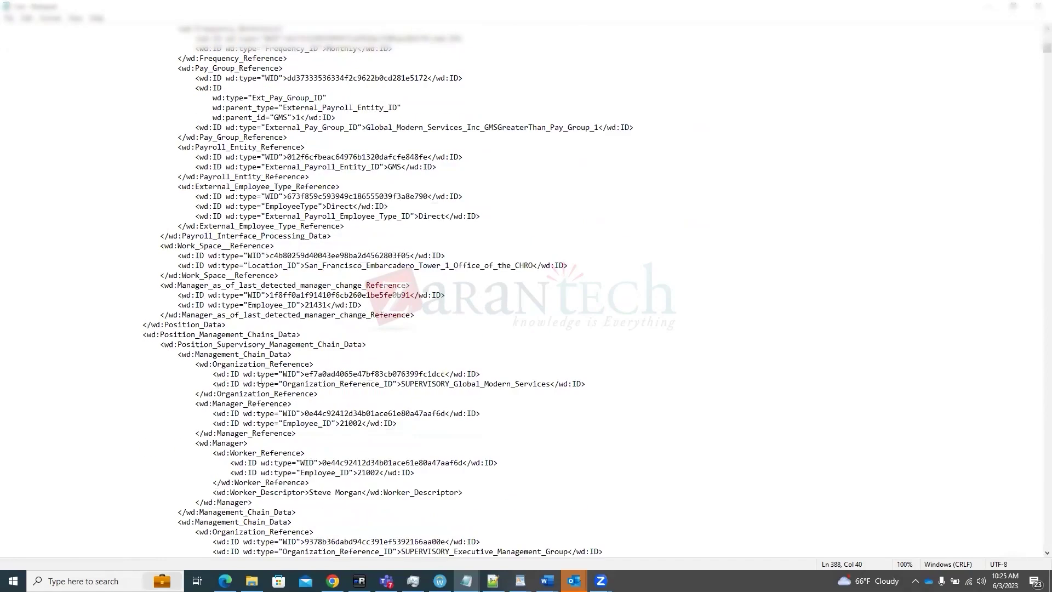
pyautogui.scroll(-14, 261, 380)
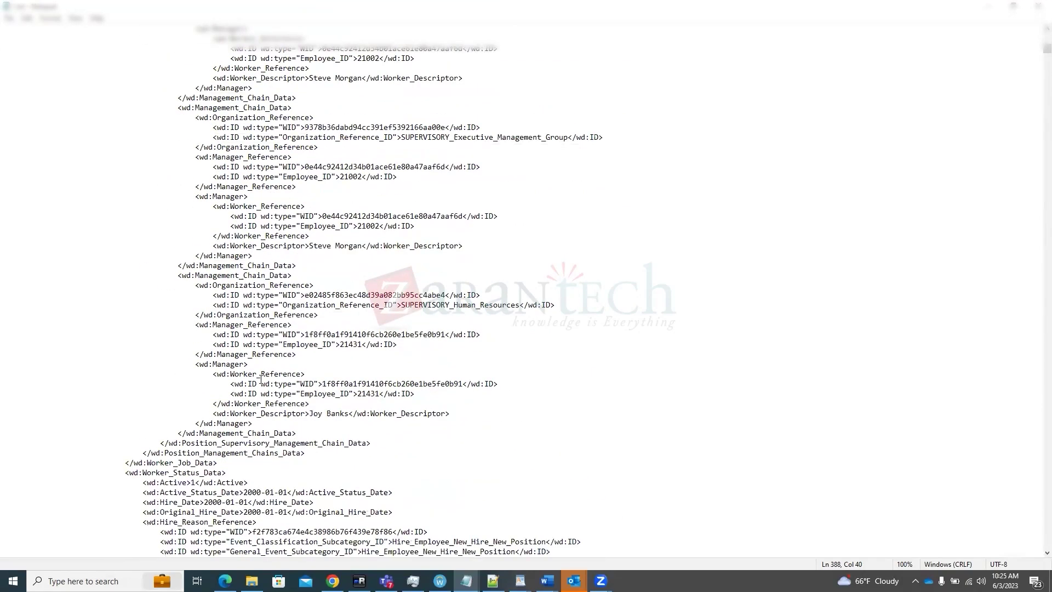
pyautogui.scroll(-12, 260, 379)
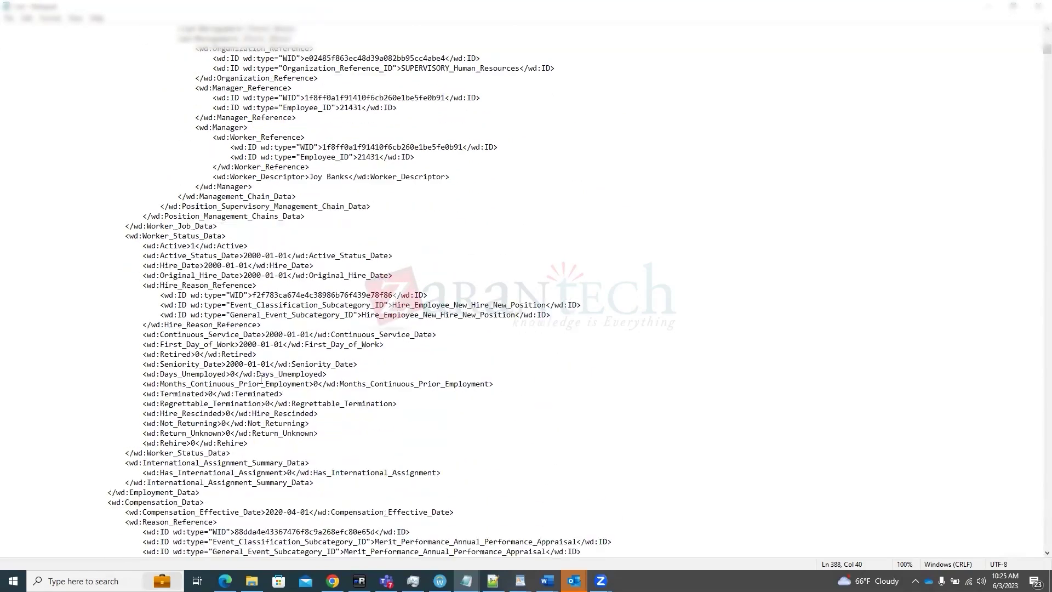
# Review the Compensation_Data section of the response, covering guidelines, salary, allowance, bonus, merit and stock plans, and the compensation summary
pyautogui.scroll(-15, 261, 379)
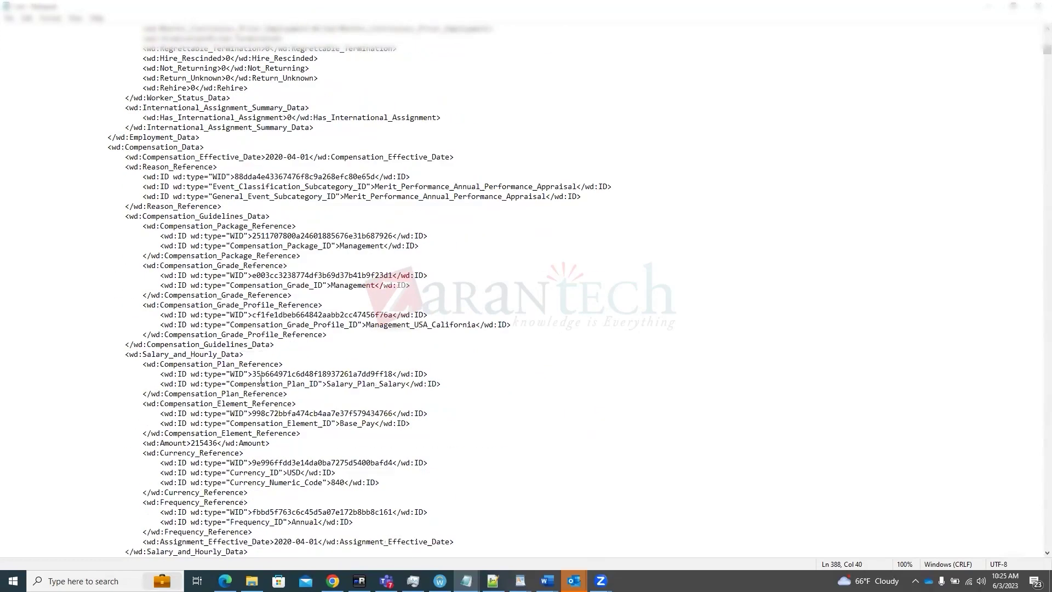
pyautogui.scroll(-19, 261, 379)
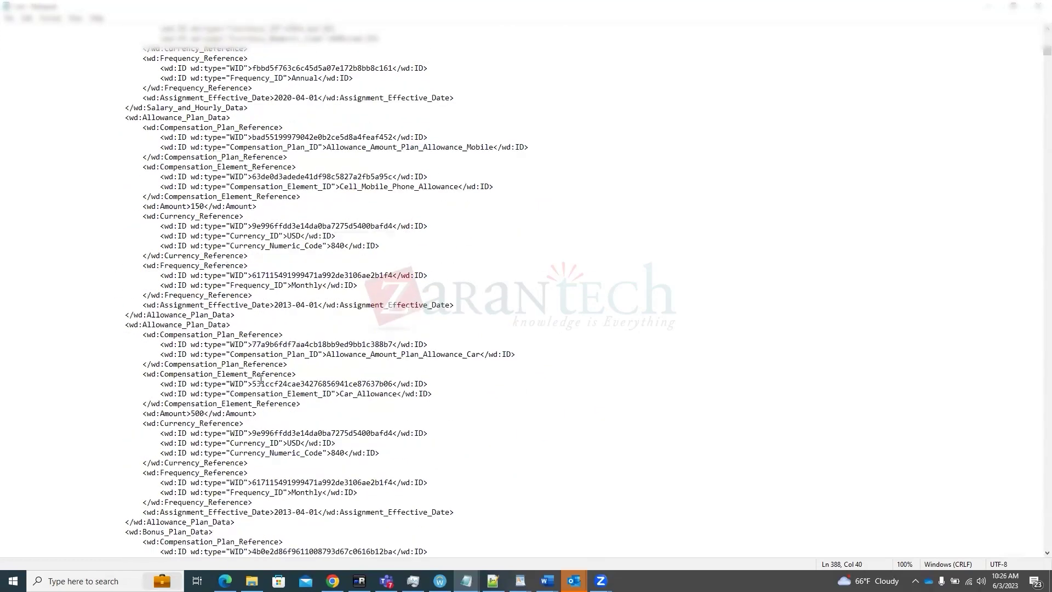
pyautogui.scroll(-4, 261, 379)
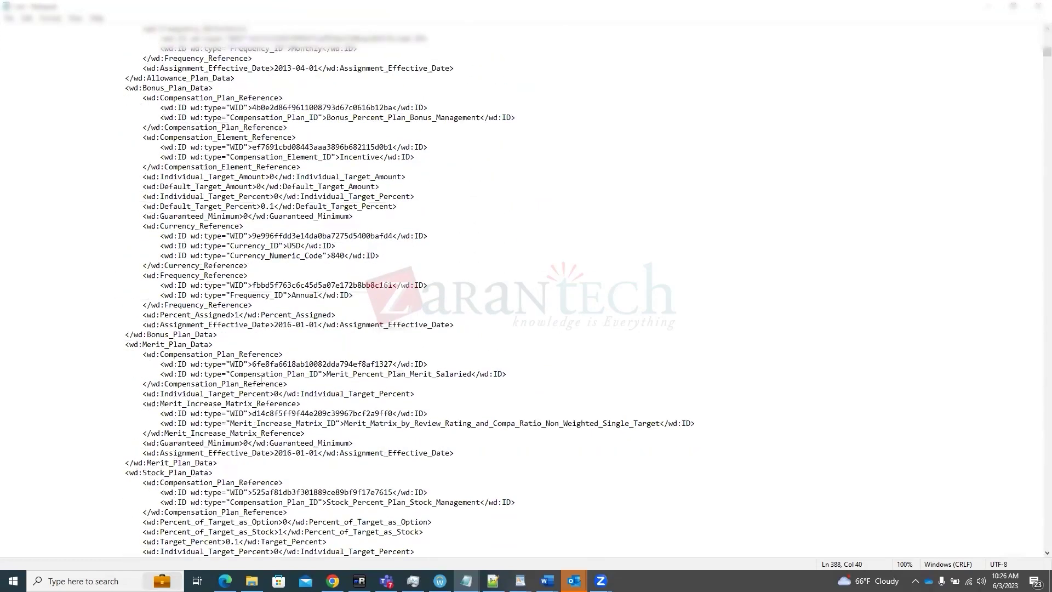
pyautogui.scroll(-12, 260, 379)
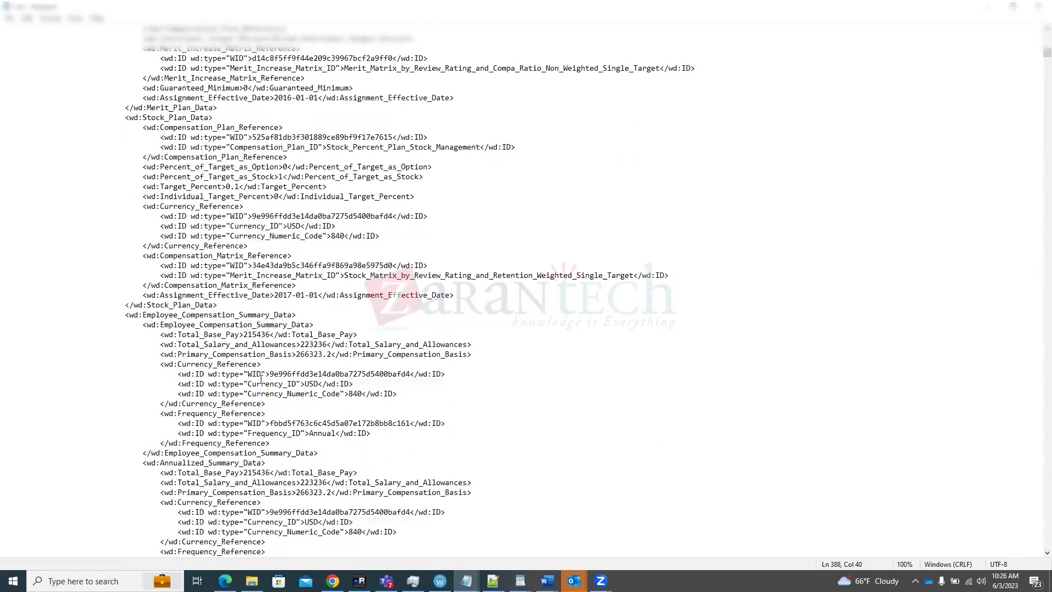
# Review the remaining compensation summary blocks of the response, covering the annualized, pay group frequency and reporting currency data
pyautogui.scroll(-16, 261, 379)
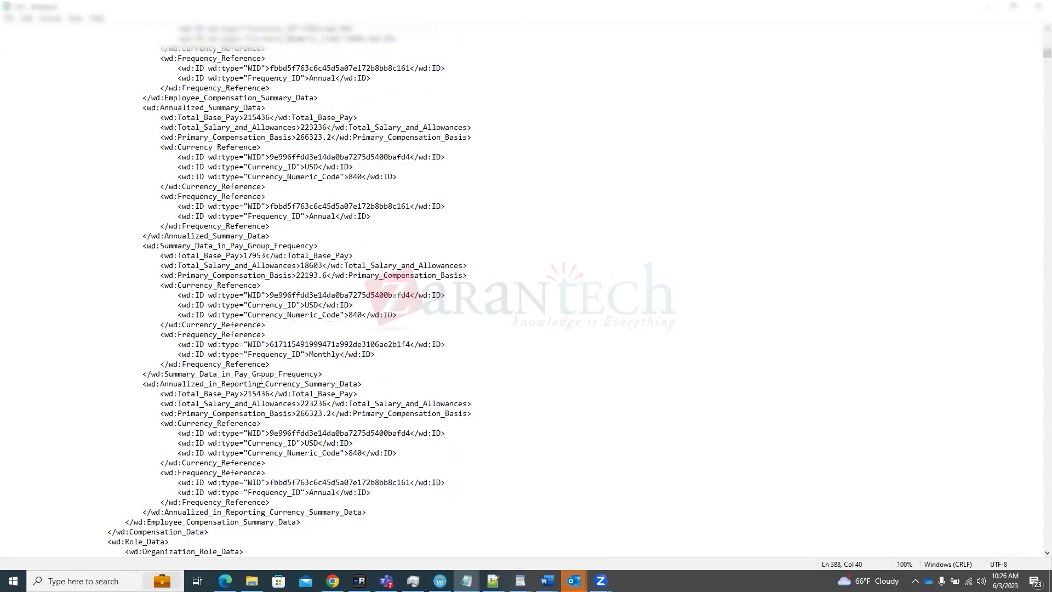
pyautogui.scroll(-7, 261, 379)
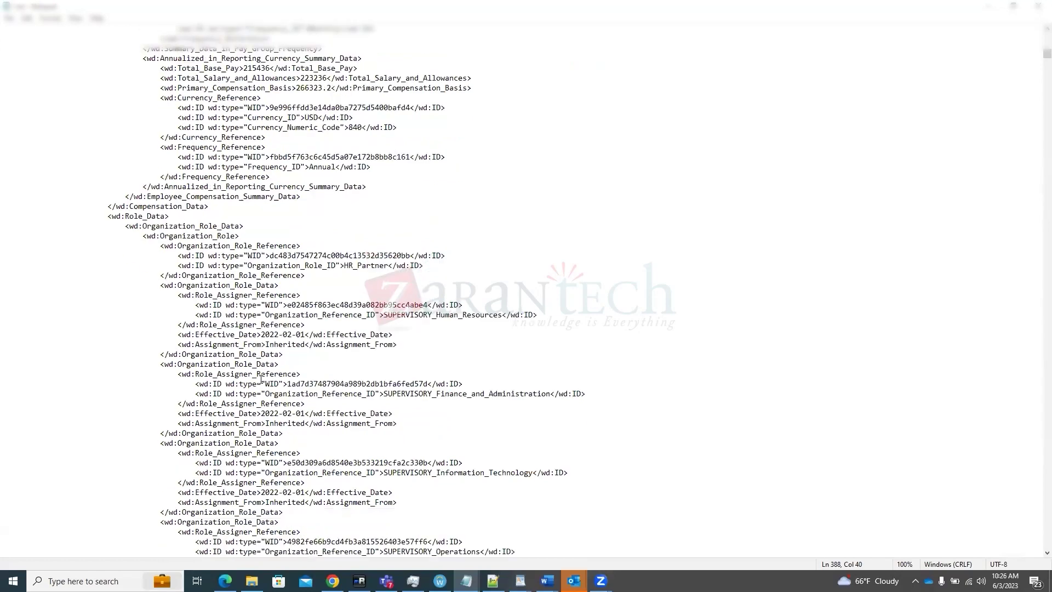
pyautogui.scroll(5, 261, 380)
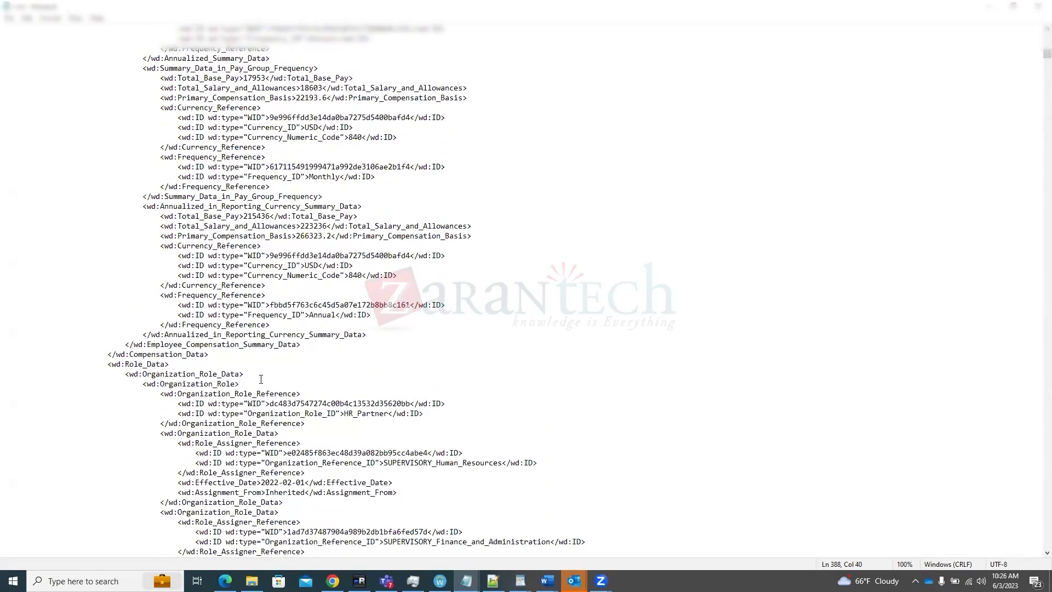
pyautogui.scroll(4, 260, 379)
pyautogui.scroll(1, 261, 380)
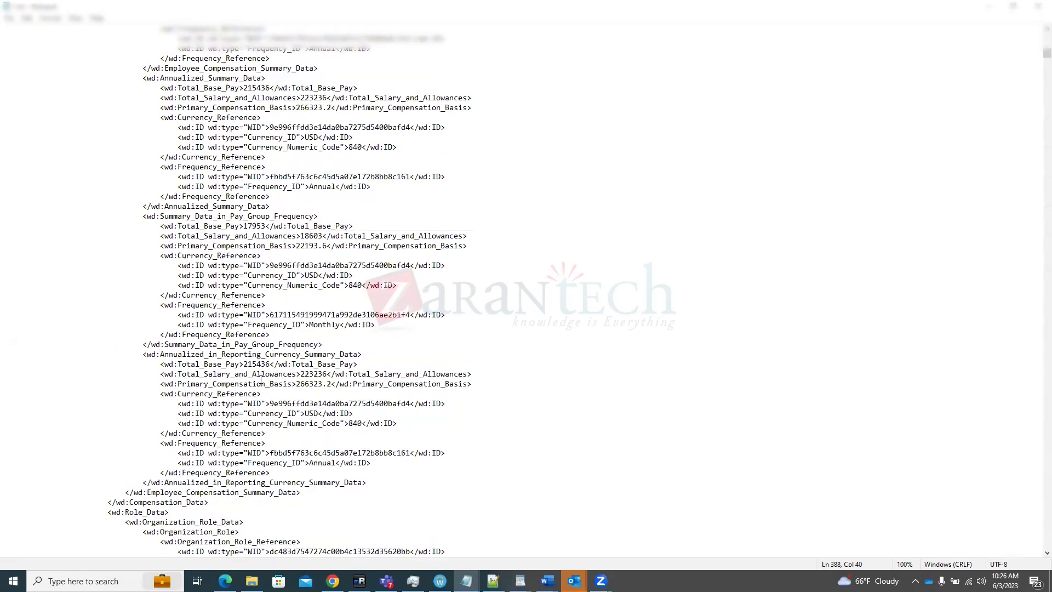
pyautogui.scroll(-8, 261, 379)
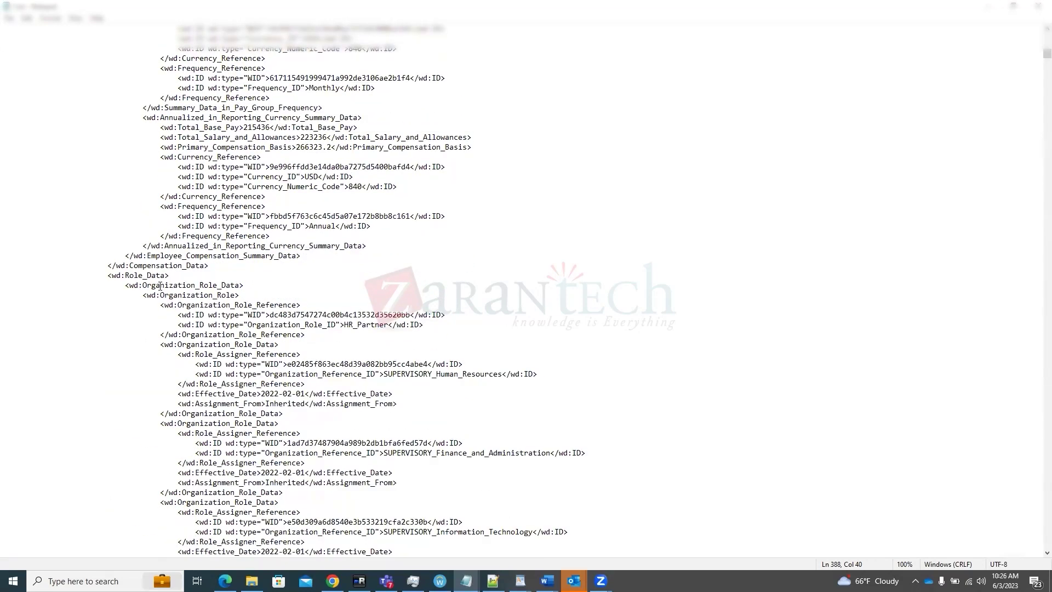
# Compare the HR_Partner role in the response's Role_Data section with the organizations listed on the worker's Workday profile in the browser
pyautogui.moveTo(160, 286); pyautogui.dragTo(212, 287)
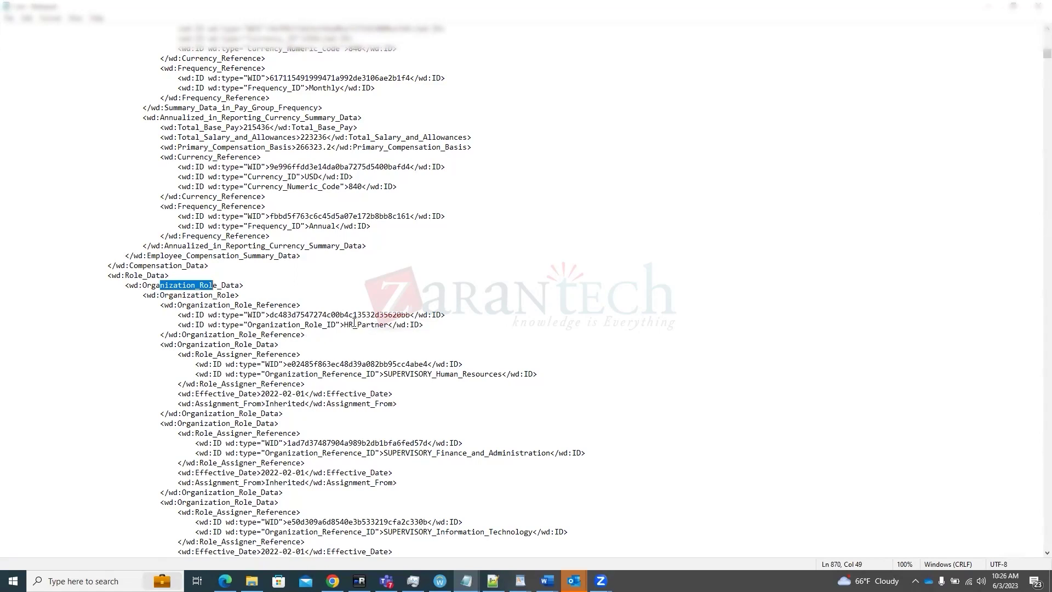
pyautogui.moveTo(354, 324); pyautogui.dragTo(377, 325)
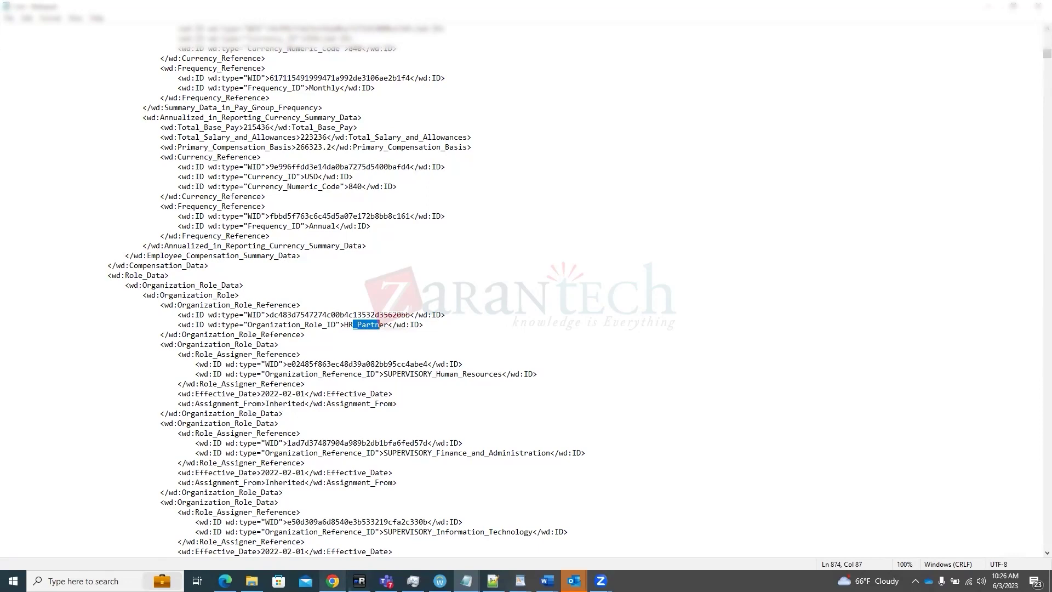
pyautogui.click(333, 581)
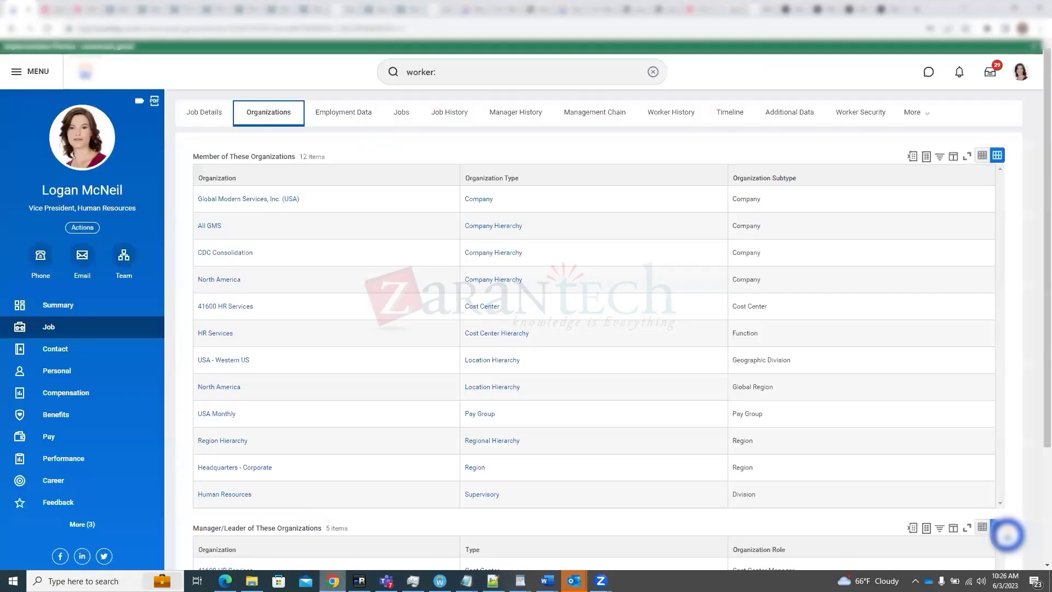
pyautogui.scroll(-3, 400, 397)
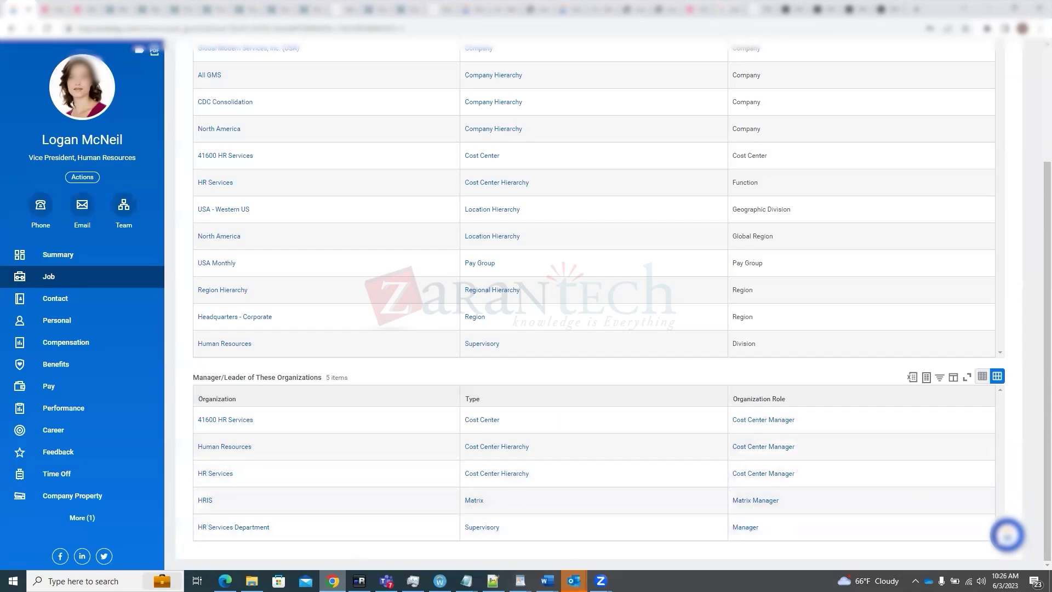
pyautogui.hotkey('alt', 'Tab')
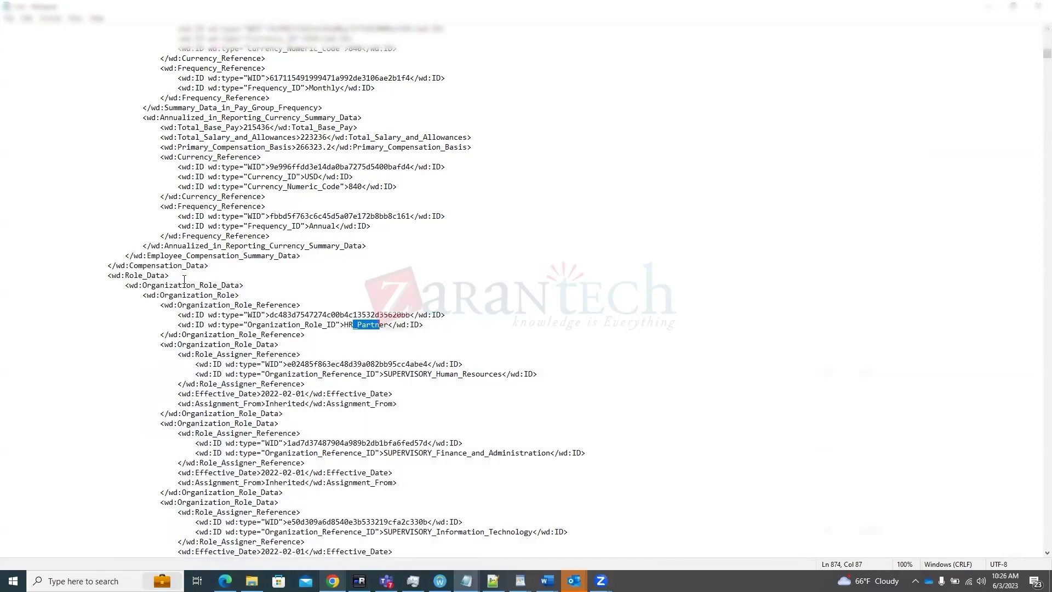
# Review the Role_Data section of the response, covering the supervisory organizations under the HR_Partner and Compensation_Partner roles
pyautogui.scroll(-3, 184, 279)
pyautogui.scroll(-3, 195, 245)
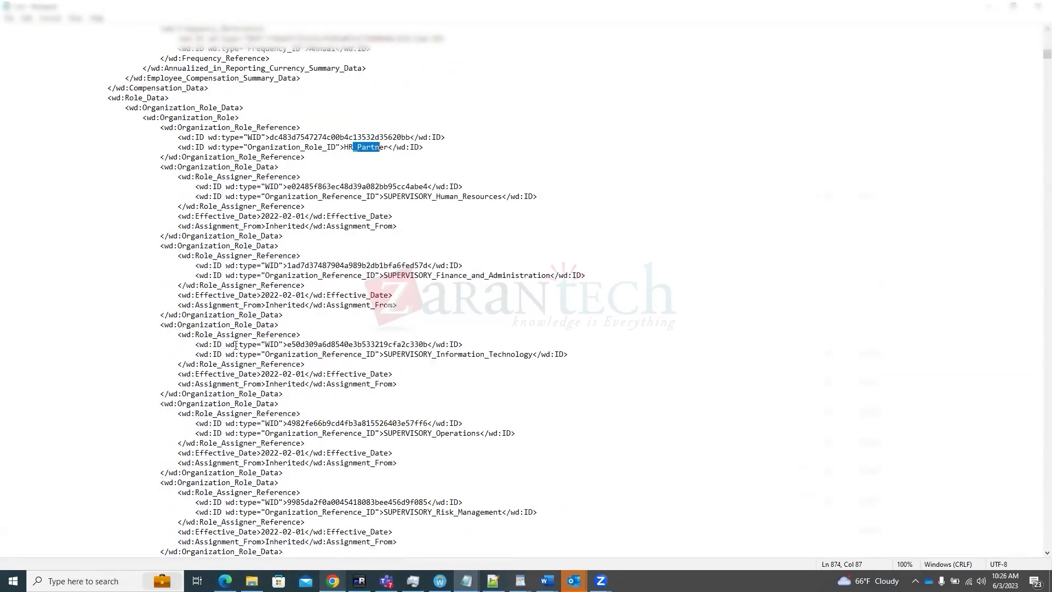
pyautogui.scroll(-8, 230, 307)
pyautogui.scroll(-11, 226, 313)
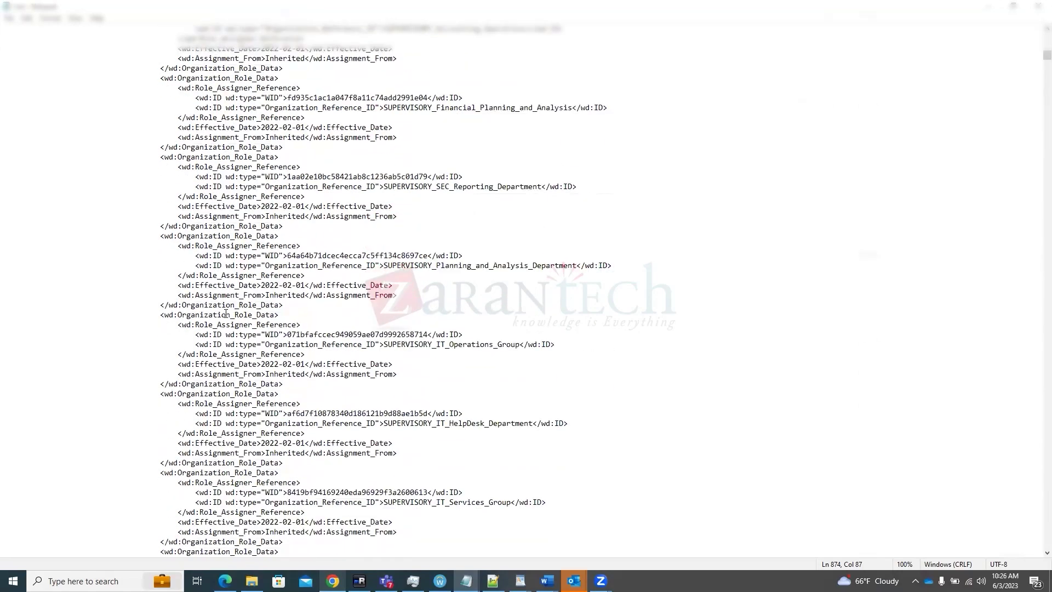
pyautogui.scroll(-13, 226, 313)
pyautogui.scroll(-13, 226, 313)
pyautogui.scroll(-11, 234, 353)
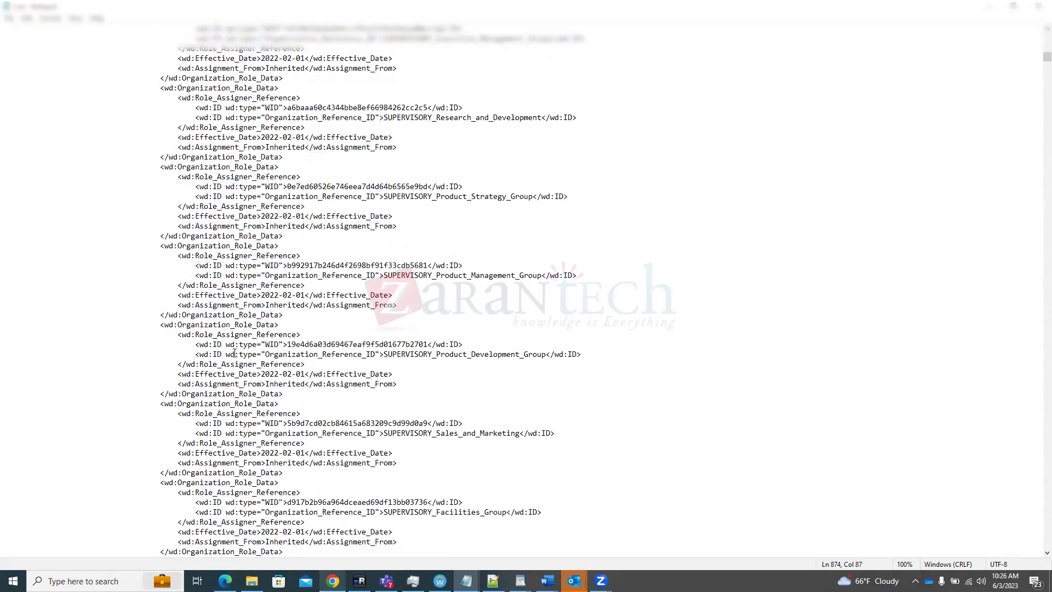
pyautogui.scroll(-3, 234, 354)
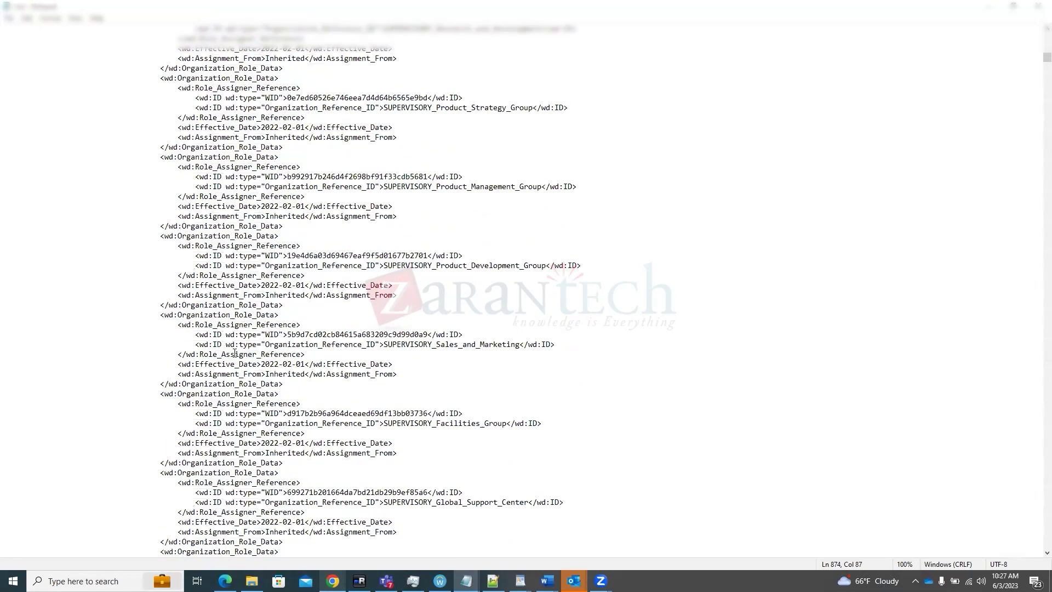
pyautogui.scroll(-3, 235, 354)
pyautogui.moveTo(279, 452); pyautogui.dragTo(270, 453)
pyautogui.scroll(-4, 281, 453)
pyautogui.scroll(-11, 281, 454)
pyautogui.scroll(-12, 281, 453)
pyautogui.scroll(-17, 281, 453)
pyautogui.scroll(-20, 281, 452)
pyautogui.scroll(-20, 282, 453)
pyautogui.scroll(-20, 281, 458)
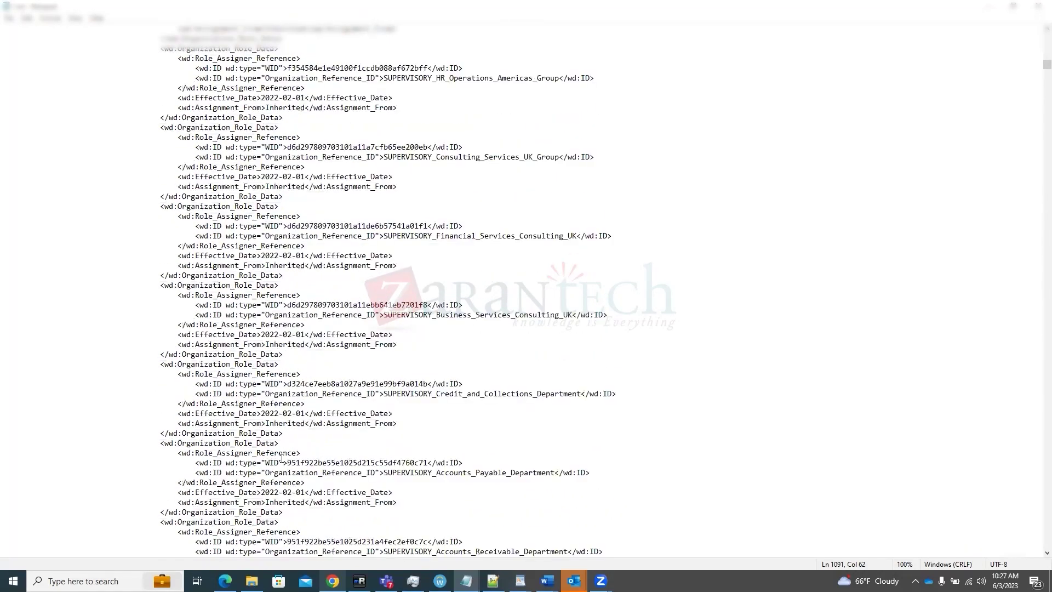
pyautogui.scroll(-5, 282, 459)
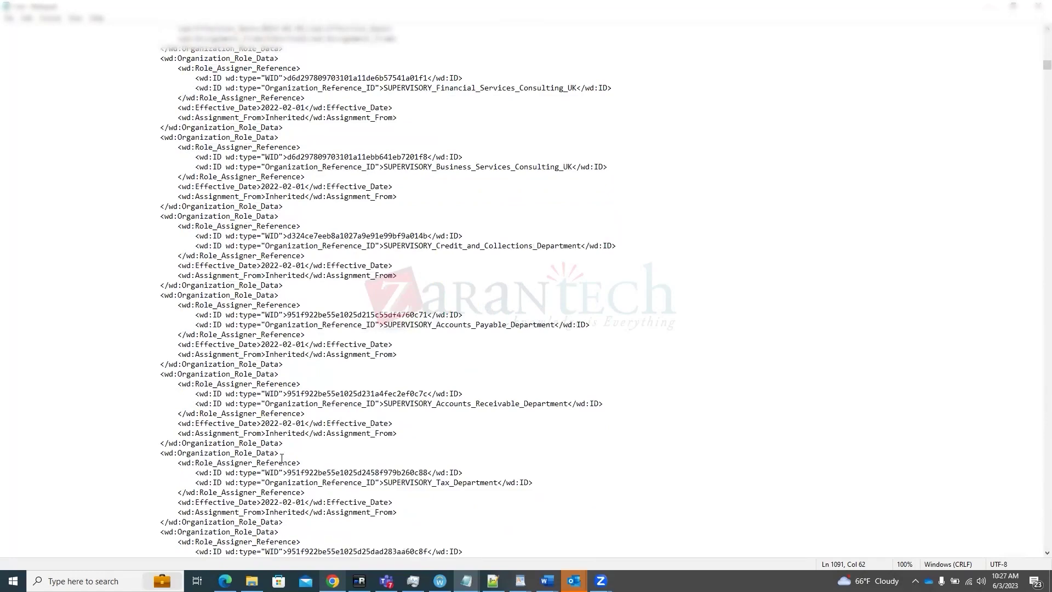
pyautogui.scroll(-20, 281, 458)
pyautogui.scroll(-19, 281, 458)
pyautogui.scroll(-20, 281, 458)
pyautogui.scroll(-20, 281, 458)
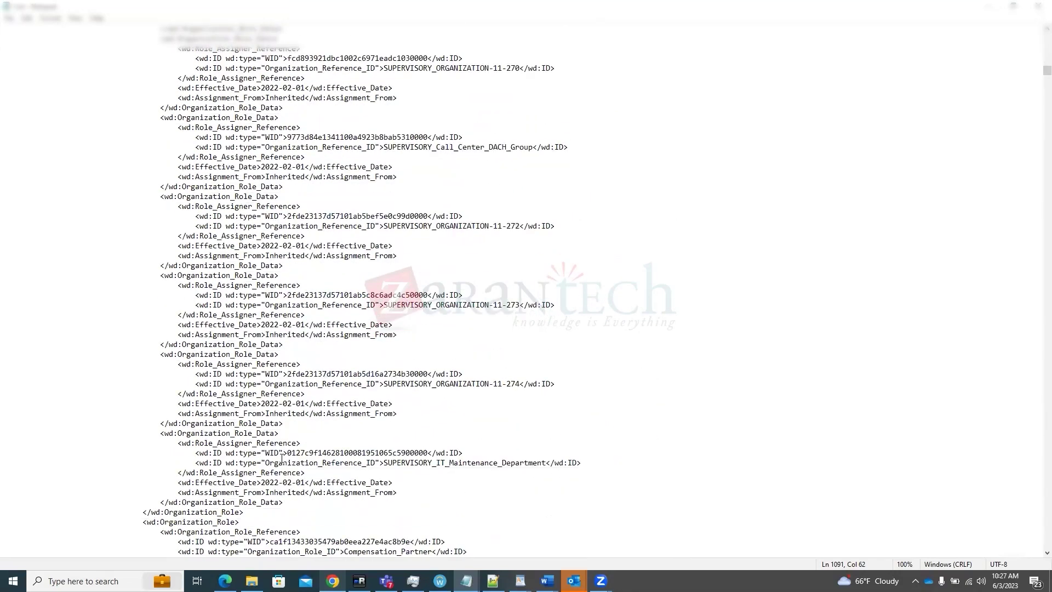
pyautogui.scroll(-8, 281, 458)
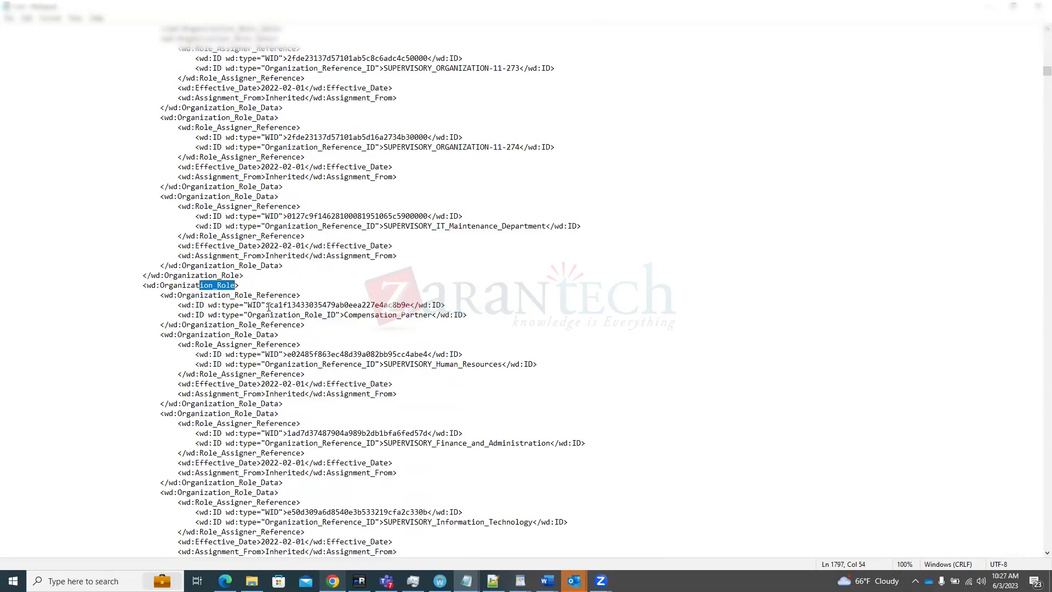
pyautogui.scroll(-20, 268, 307)
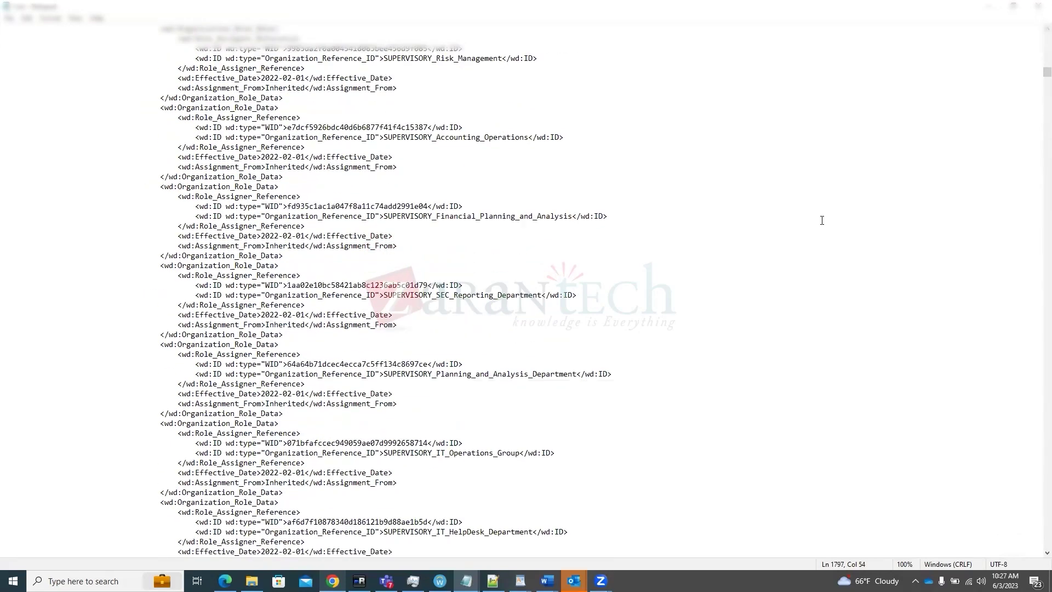
# Examine the Benefit_Enrollment_Data section of the response and the worker goal data at the end of the file
pyautogui.moveTo(1037, 76); pyautogui.dragTo(1037, 499)
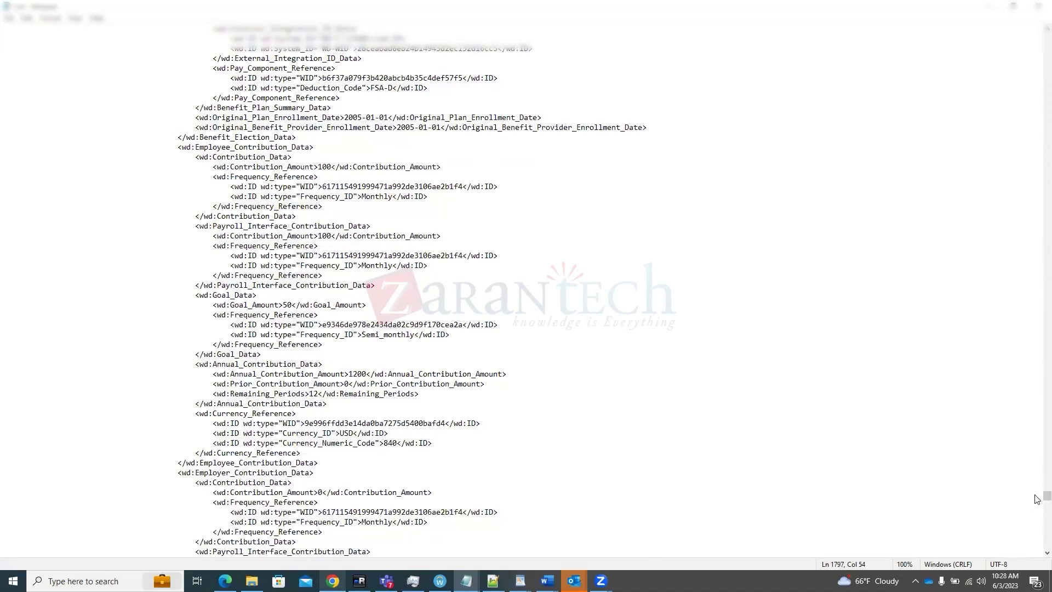
pyautogui.moveTo(1037, 502); pyautogui.dragTo(1038, 496)
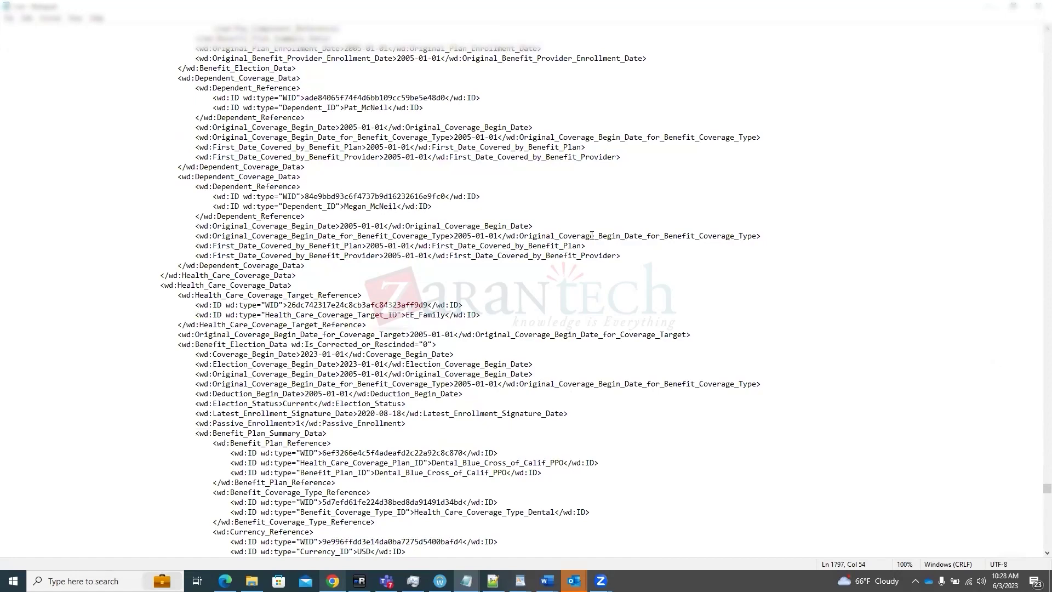
pyautogui.scroll(20, 592, 235)
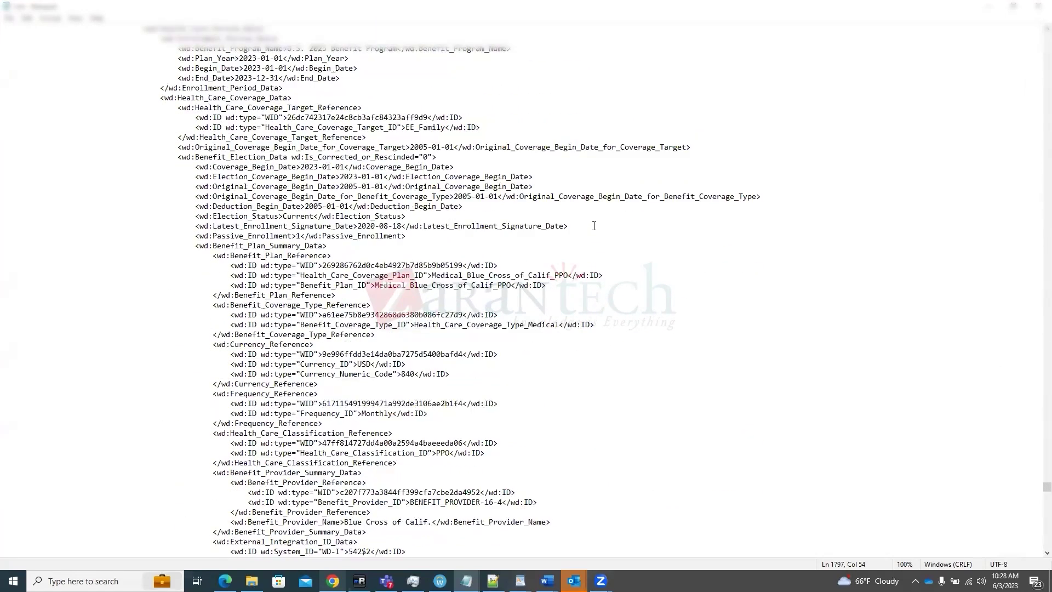
pyautogui.scroll(2, 594, 226)
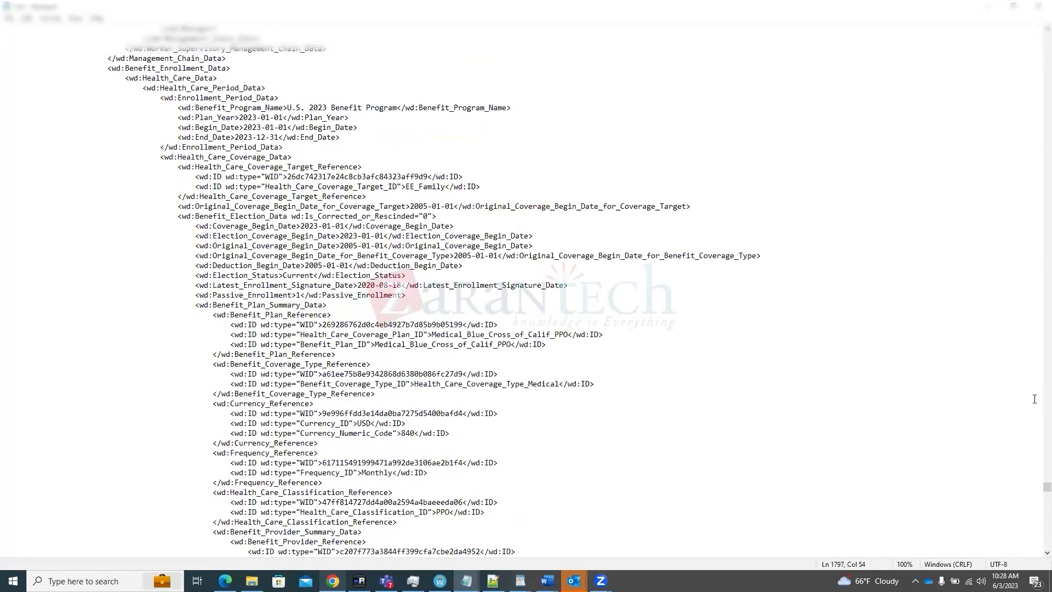
pyautogui.moveTo(1047, 486); pyautogui.dragTo(1037, 555)
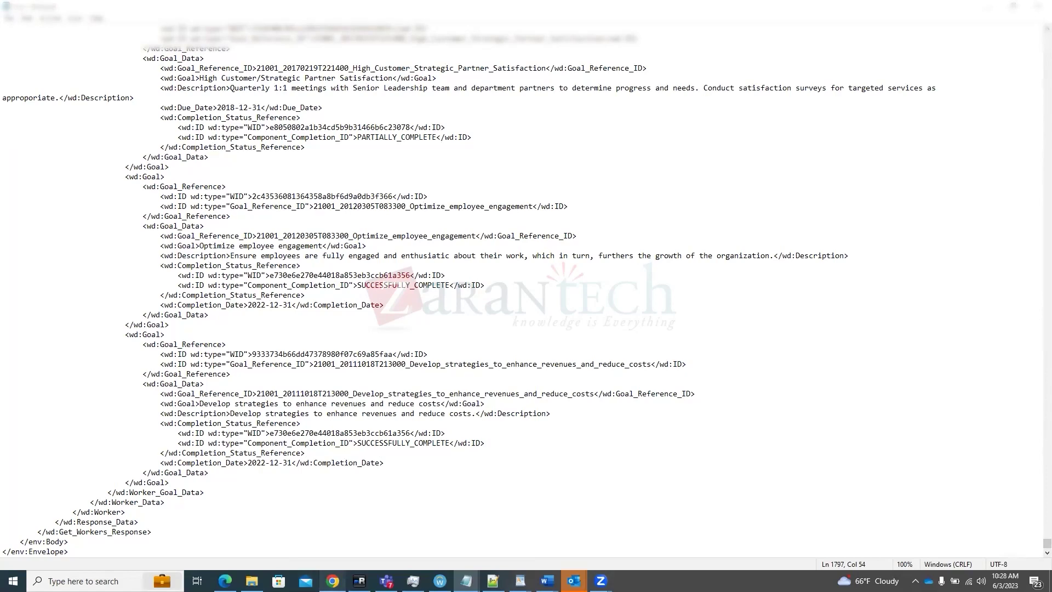
# Switch to the browser and open the sample XML of Get_Workers_Response from the Get_Workers operation documentation
pyautogui.hotkey('alt', 'Tab')
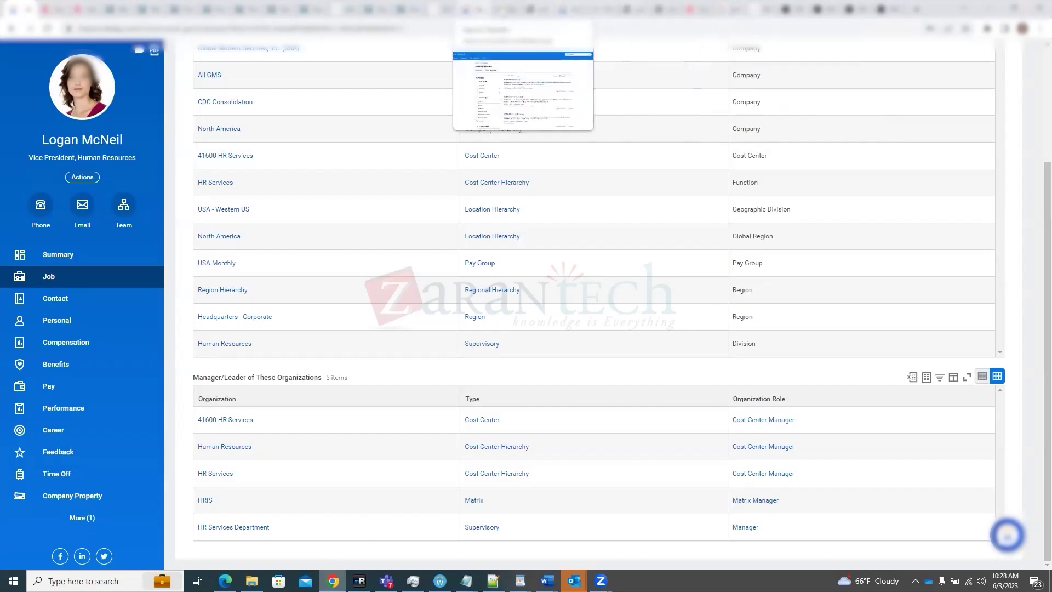
pyautogui.click(504, 9)
pyautogui.click(537, 9)
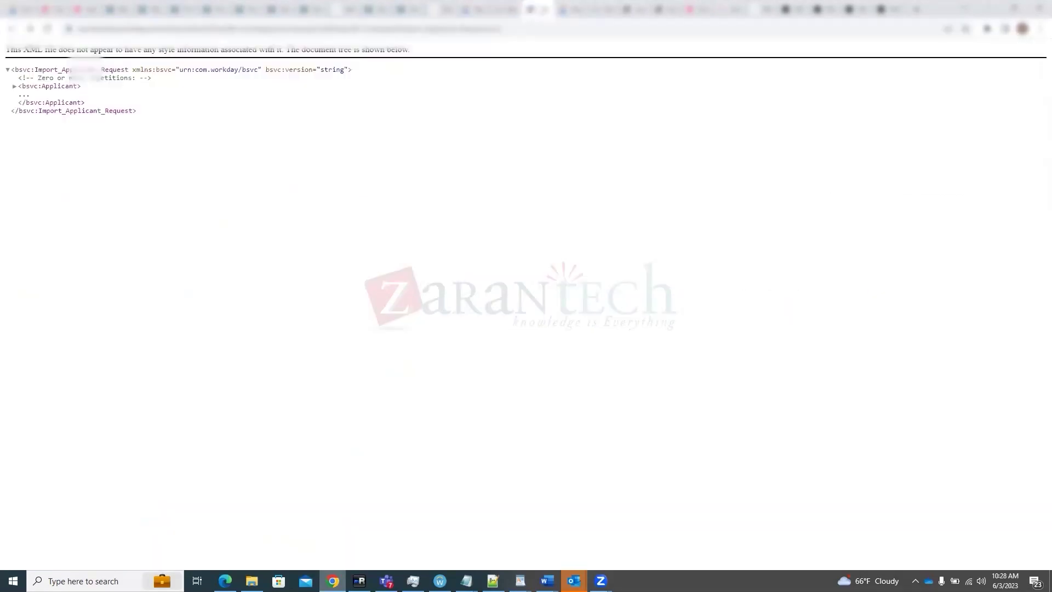
pyautogui.click(572, 9)
pyautogui.click(603, 9)
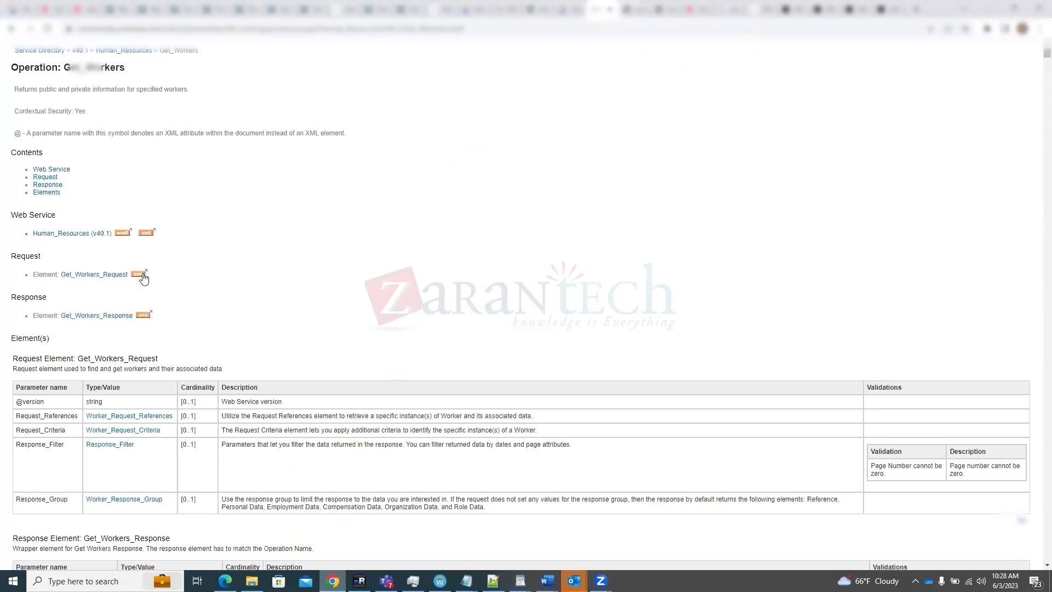
pyautogui.click(142, 317)
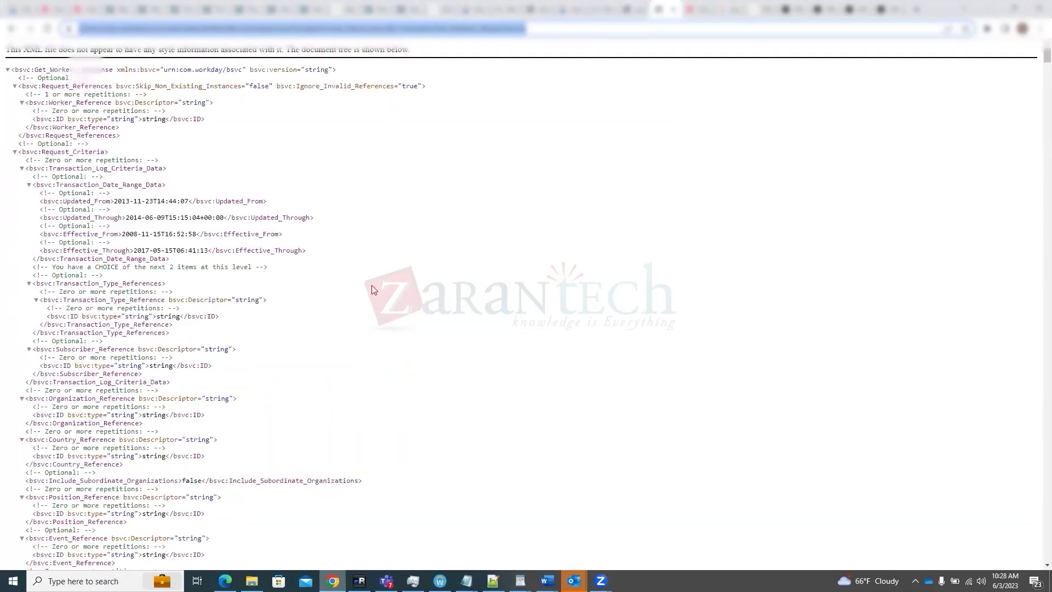
# Search the sample response XML for "organization" and go through the matches up to the Position_Organizations_Data block
pyautogui.hotkey('ctrl', 'f')
pyautogui.write('or')
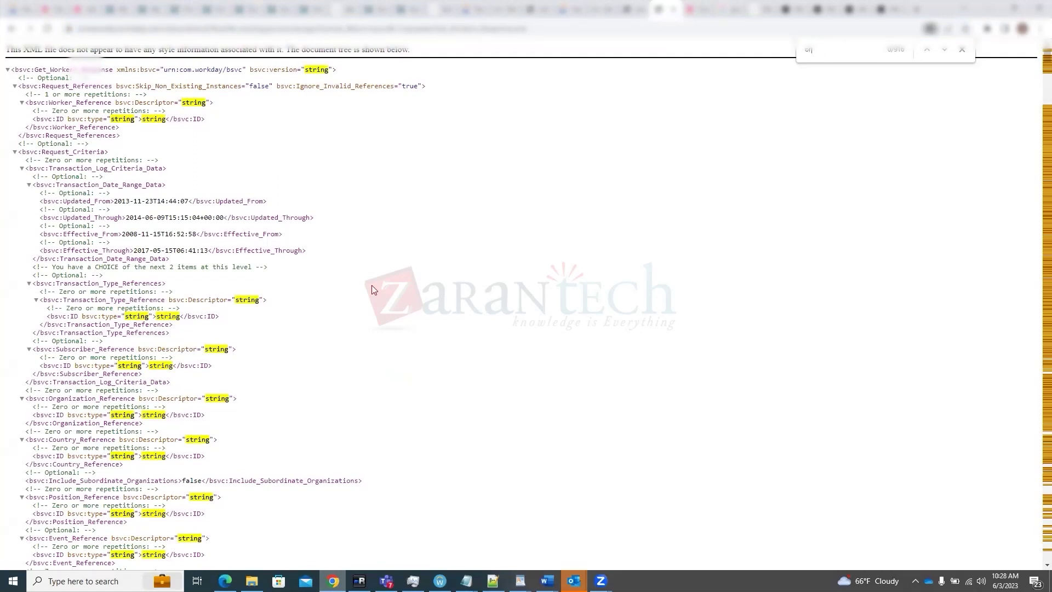
pyautogui.write('ganization')
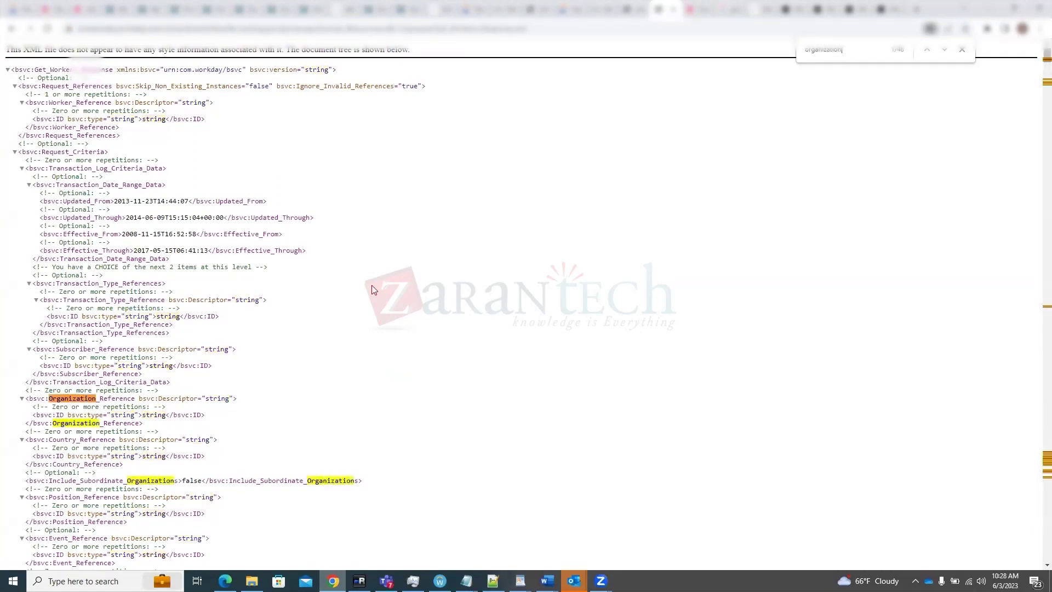
pyautogui.press('Return')
pyautogui.press('Return')
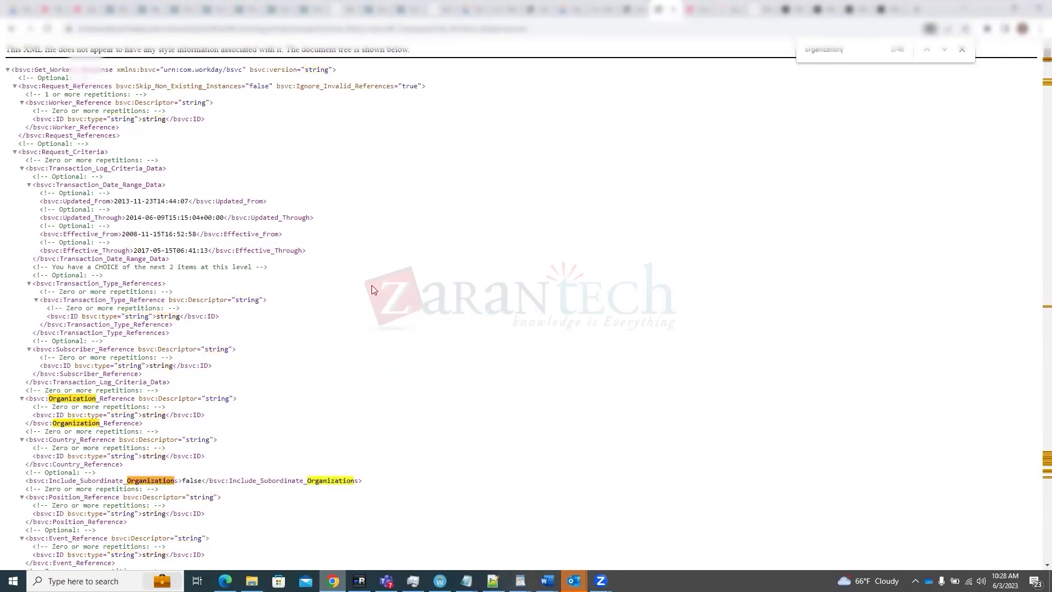
pyautogui.press('Return')
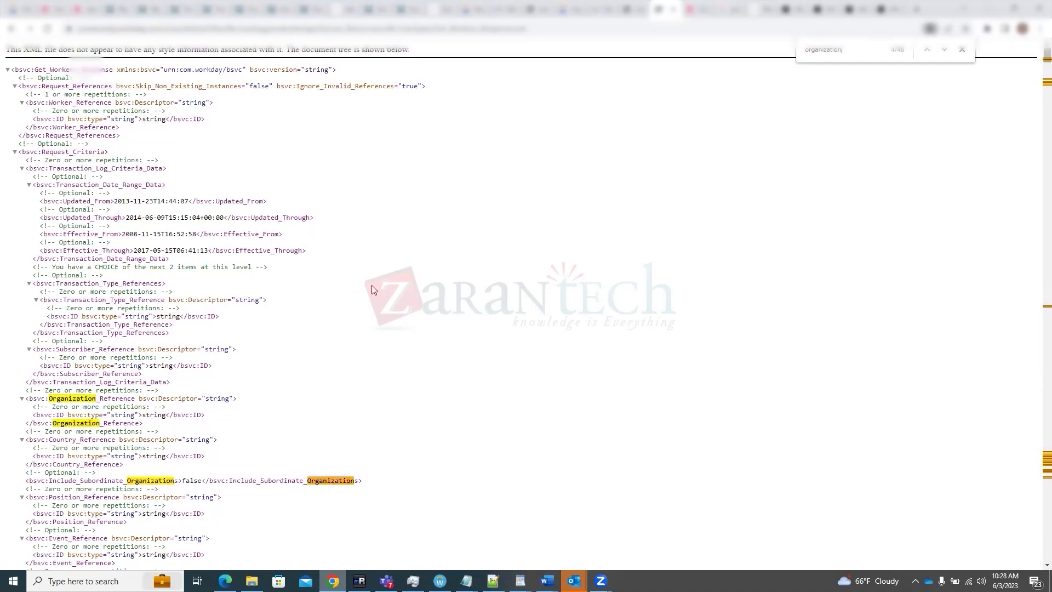
pyautogui.press('Return')
pyautogui.press('Return')
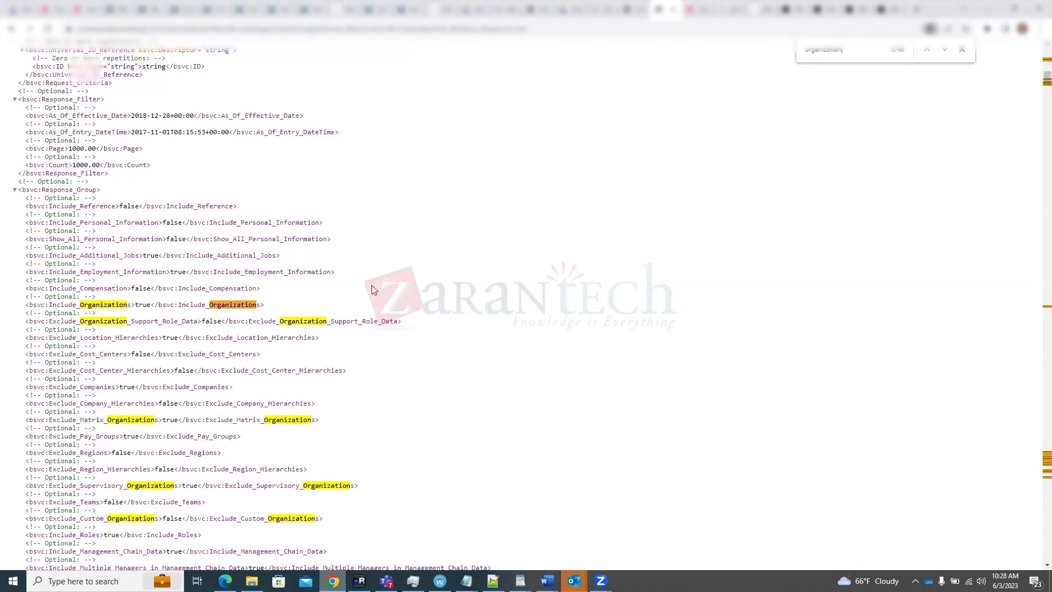
pyautogui.press('Return')
pyautogui.press('Return')
pyautogui.press('Return')
pyautogui.press('Return')
pyautogui.press('Return')
pyautogui.press('Return')
pyautogui.press('Return')
pyautogui.press('Return')
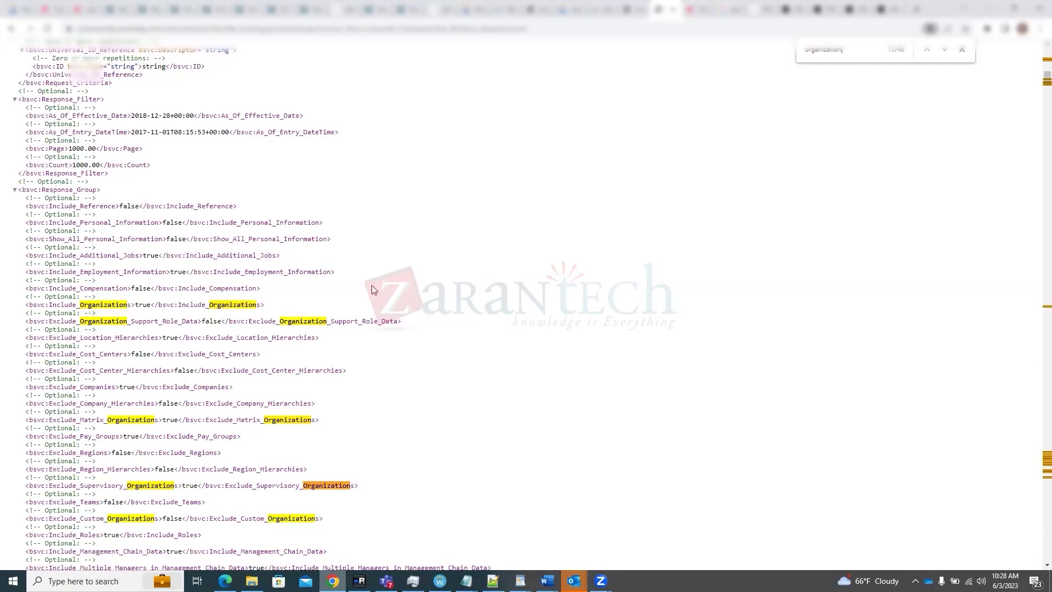
pyautogui.press('Return')
pyautogui.press('Return')
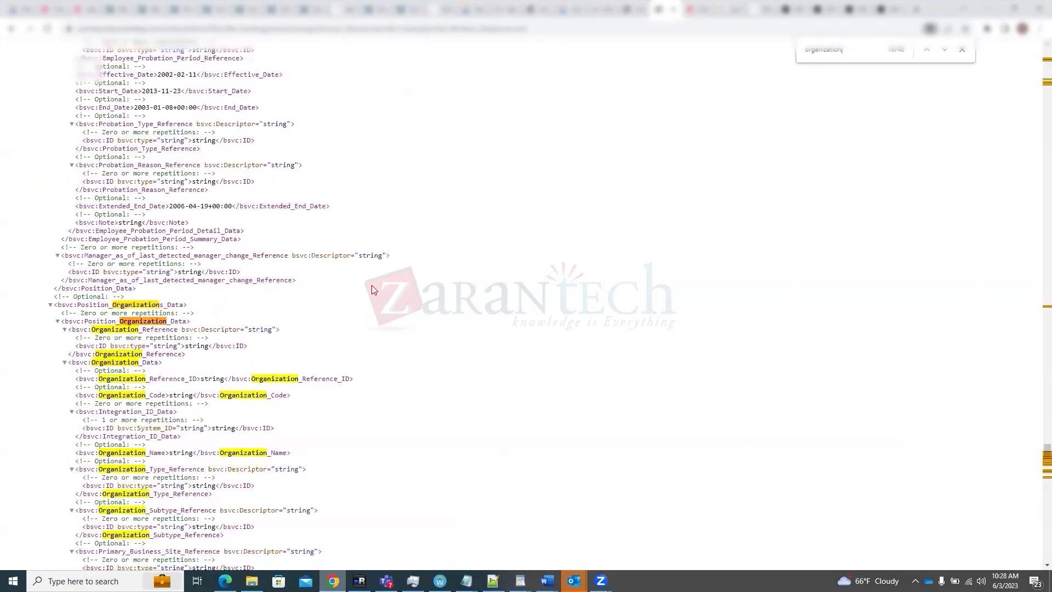
# Step through the remaining "organization" matches in the sample response, covering the Organization_Data and Organization_Support_Role_Data elements of Position_Organizations_Data
pyautogui.press('Return')
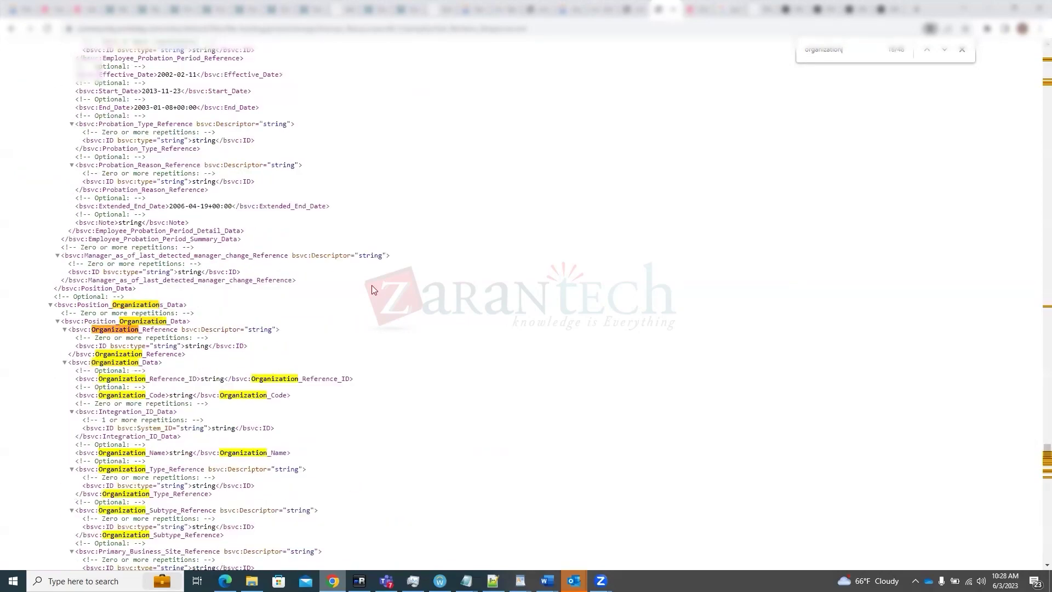
pyautogui.press('Return')
pyautogui.press('Return')
pyautogui.press('Return')
pyautogui.press('Return')
pyautogui.press('Return')
pyautogui.press('Return')
pyautogui.press('Return')
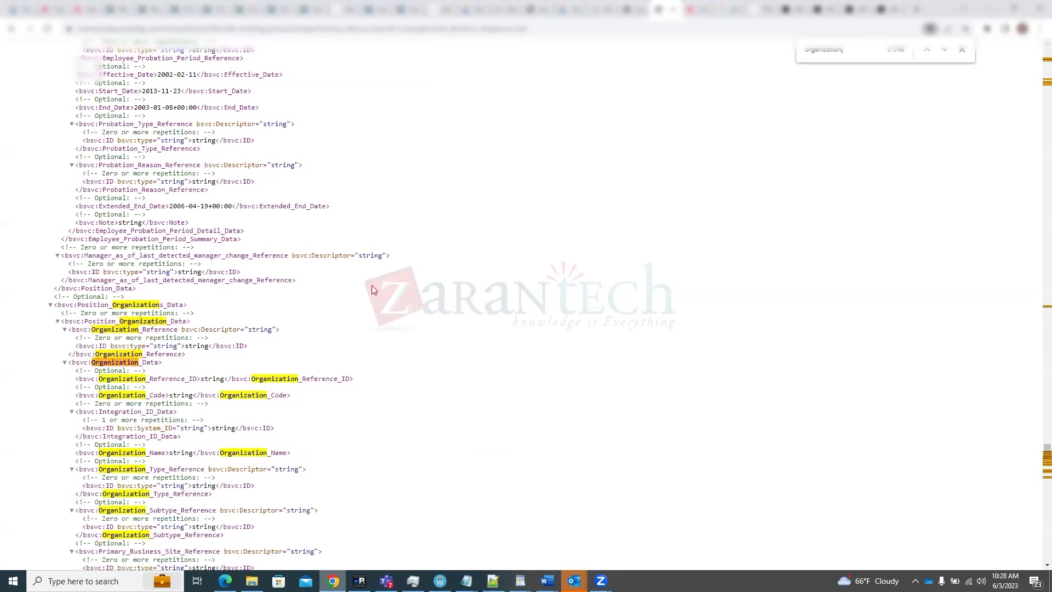
pyautogui.press('Return')
pyautogui.press('Return')
pyautogui.press('Return')
pyautogui.press('Return')
pyautogui.press('Return')
pyautogui.press('Return')
pyautogui.press('Return')
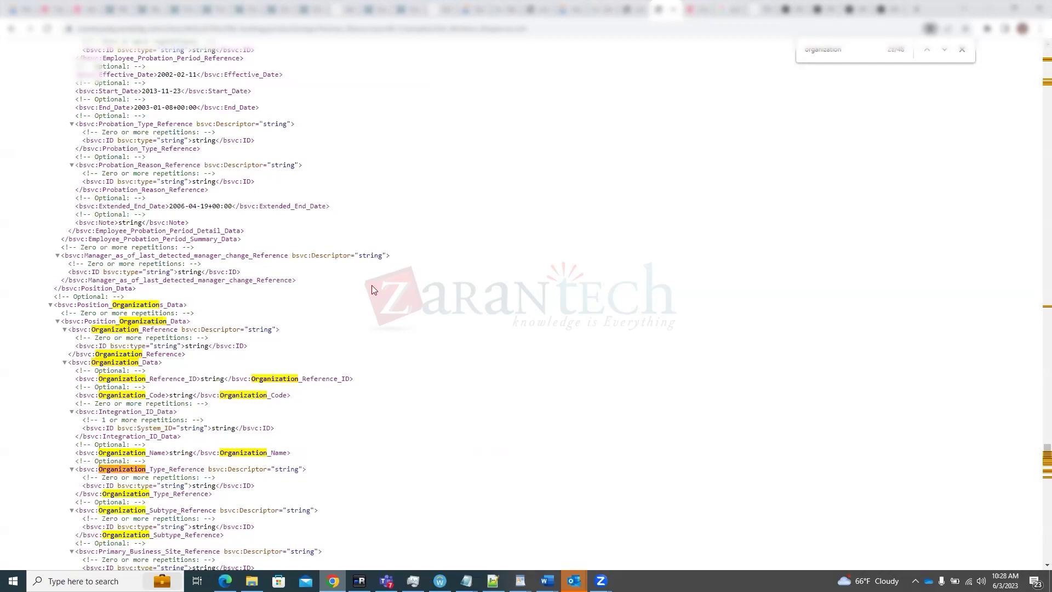
pyautogui.press('Return')
pyautogui.press('Return')
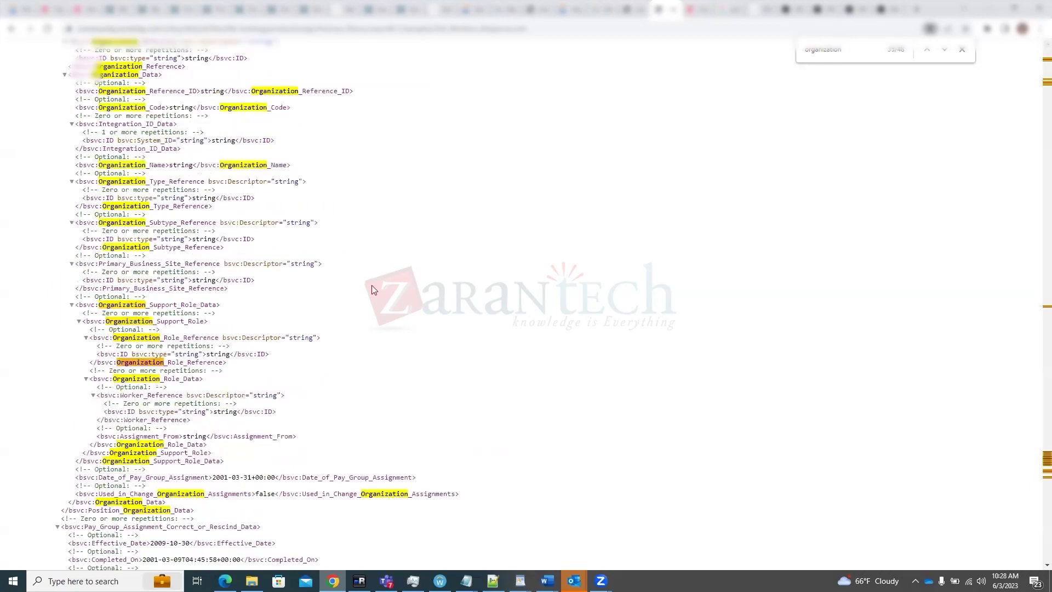
pyautogui.press('Return')
pyautogui.press('Return')
pyautogui.press('Return')
pyautogui.press('Return')
pyautogui.press('Return')
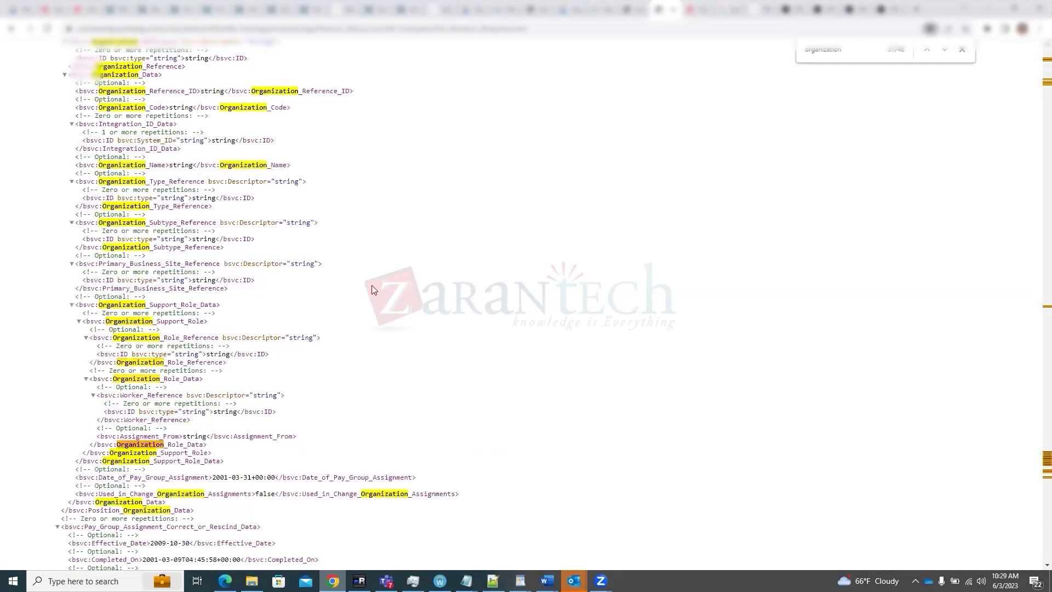
pyautogui.press('Return')
pyautogui.press('Return')
pyautogui.press('Return')
pyautogui.press('Return')
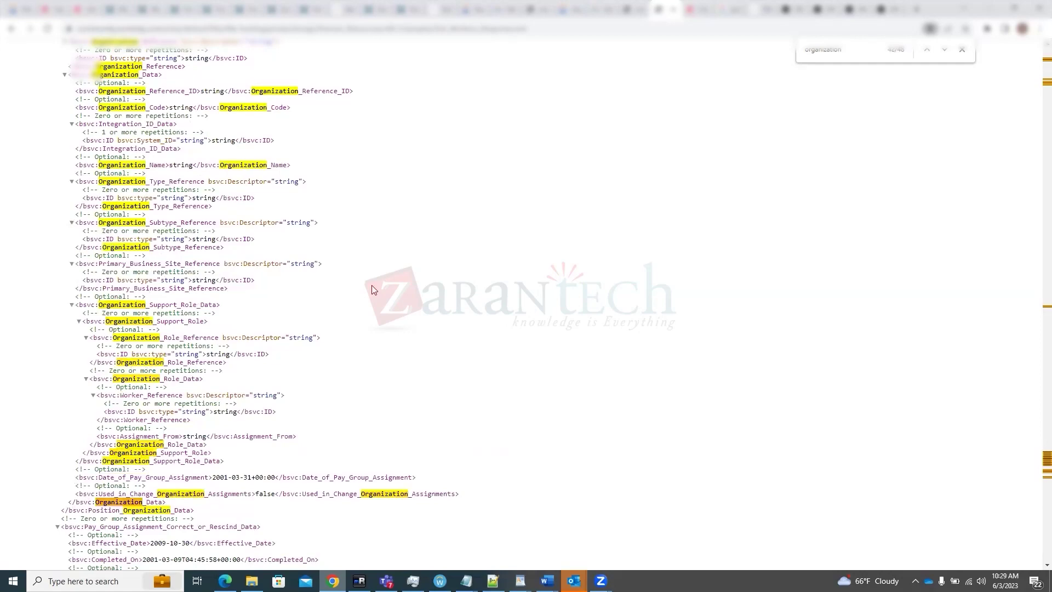
pyautogui.press('Return')
pyautogui.press('Return')
pyautogui.press('Return')
pyautogui.press('Return')
pyautogui.press('Return')
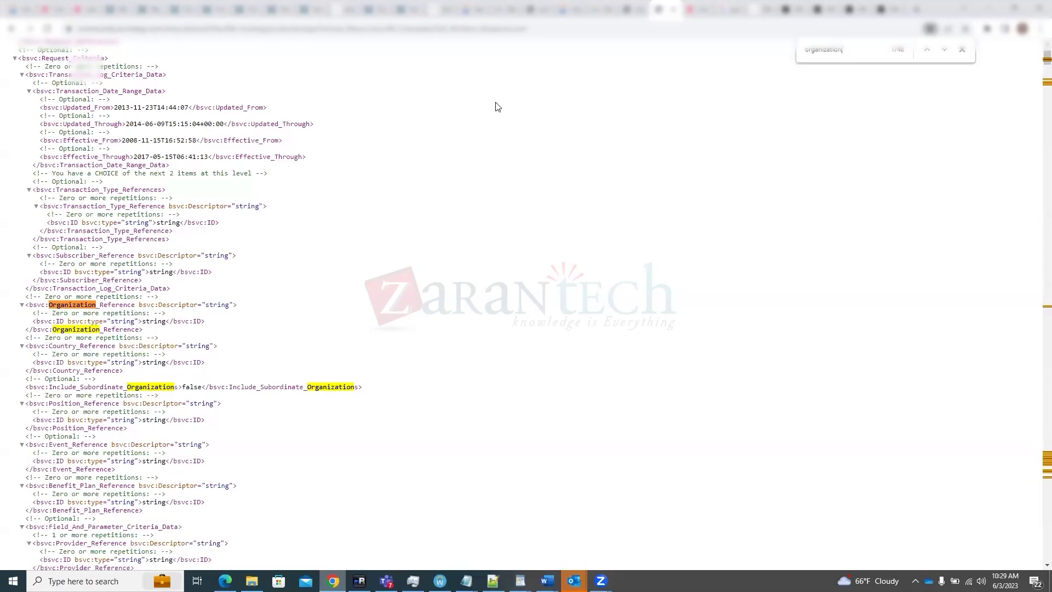
# Switch to the worker profile and review the Organizations, Employment Data, Job History and Manager History pages of the Job section
pyautogui.click(21, 9)
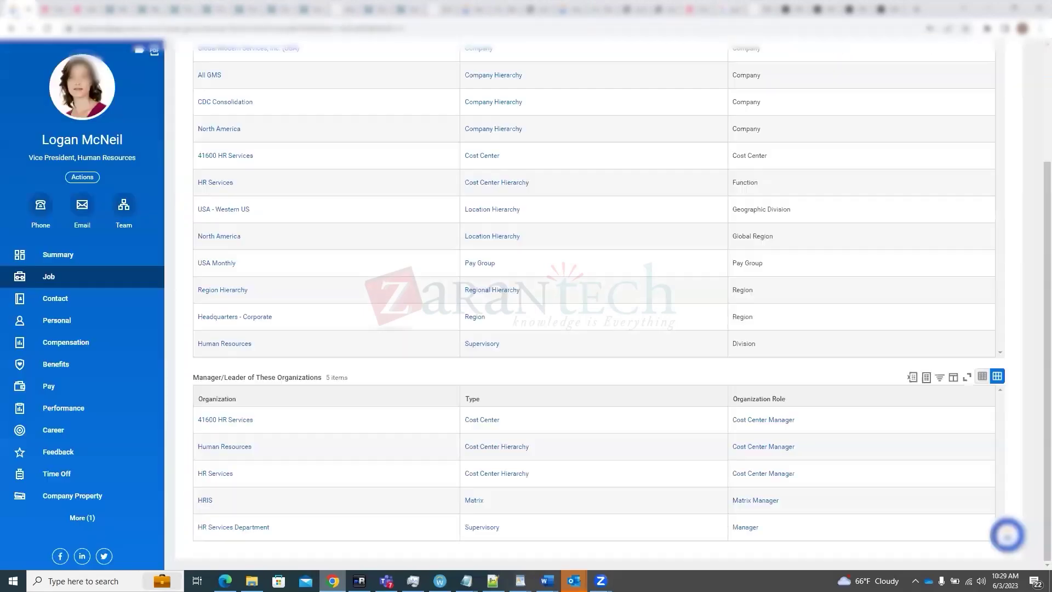
pyautogui.scroll(3, 439, 181)
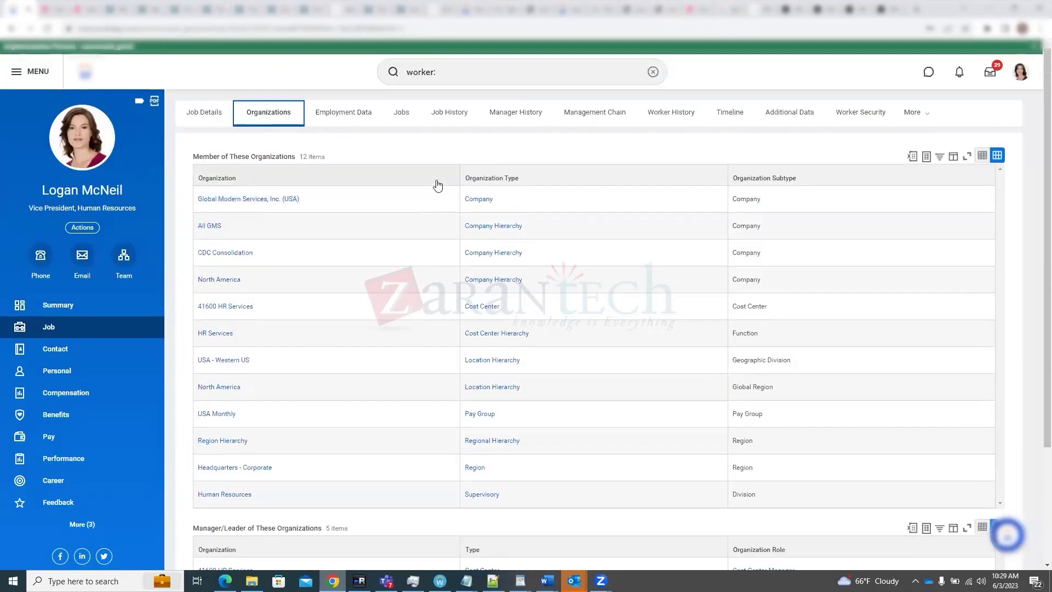
pyautogui.click(354, 121)
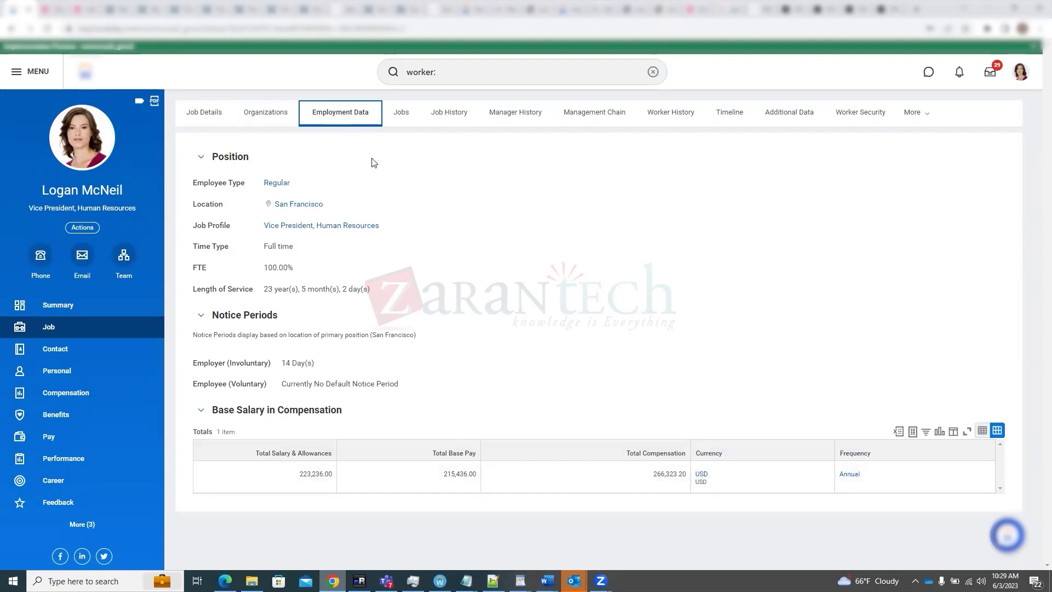
pyautogui.click(442, 116)
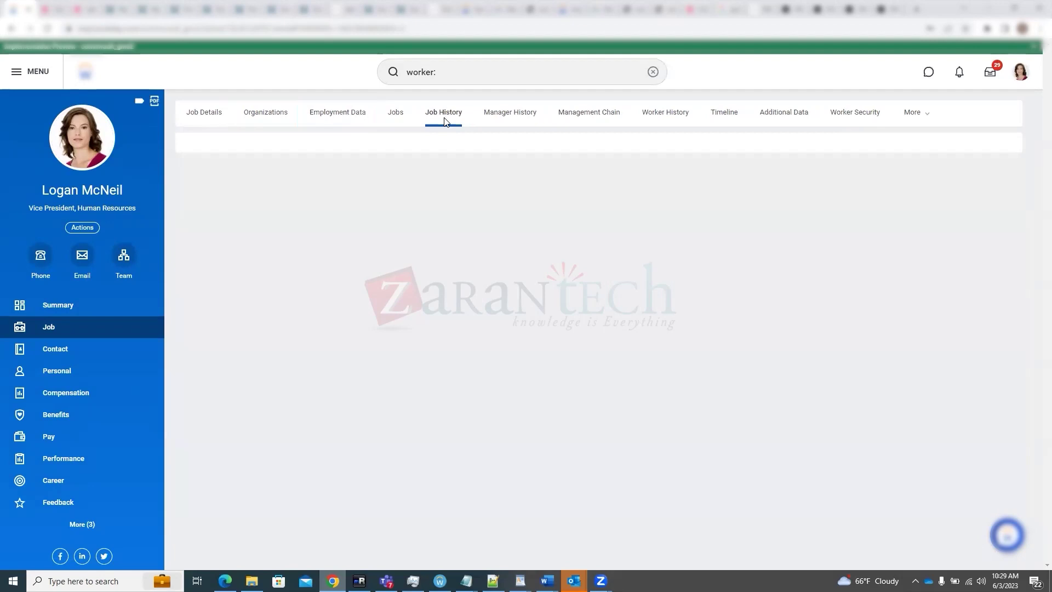
pyautogui.click(515, 119)
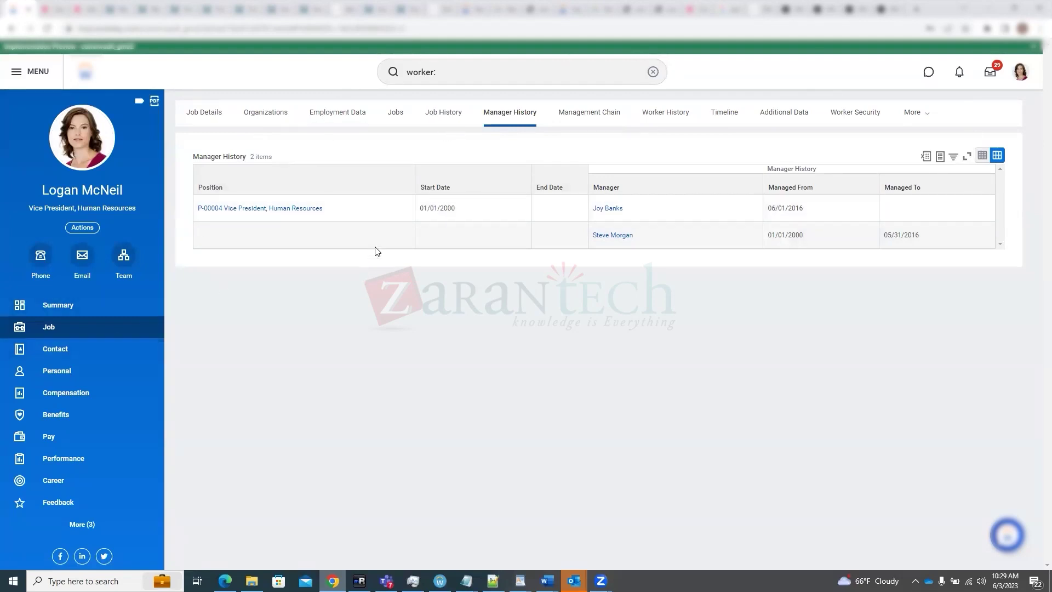
# Review the worker's Pay section, covering the payroll Results and the payroll Input entries
pyautogui.click(78, 449)
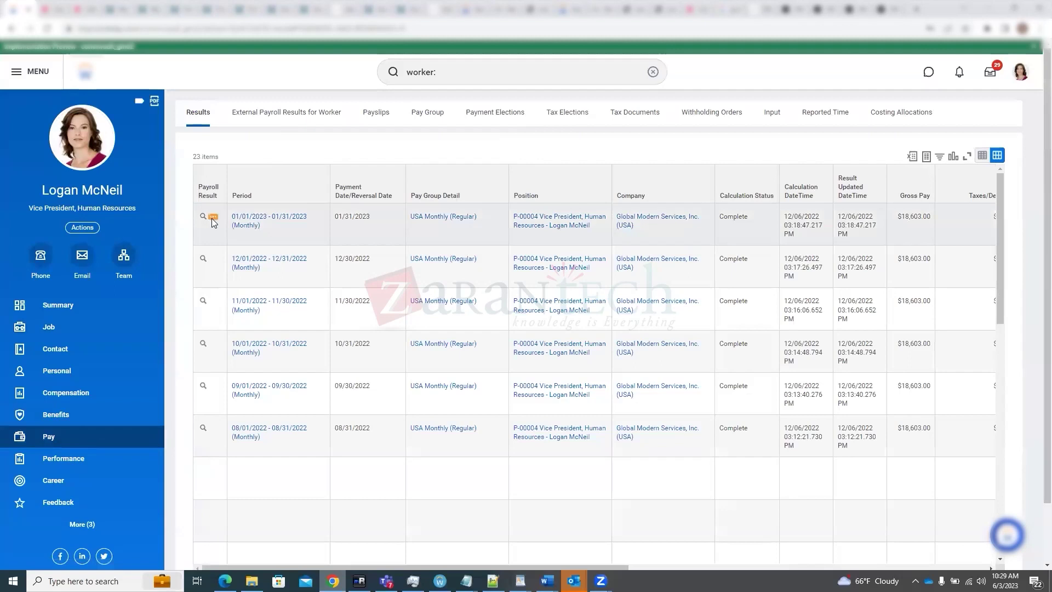
pyautogui.moveTo(211, 220)
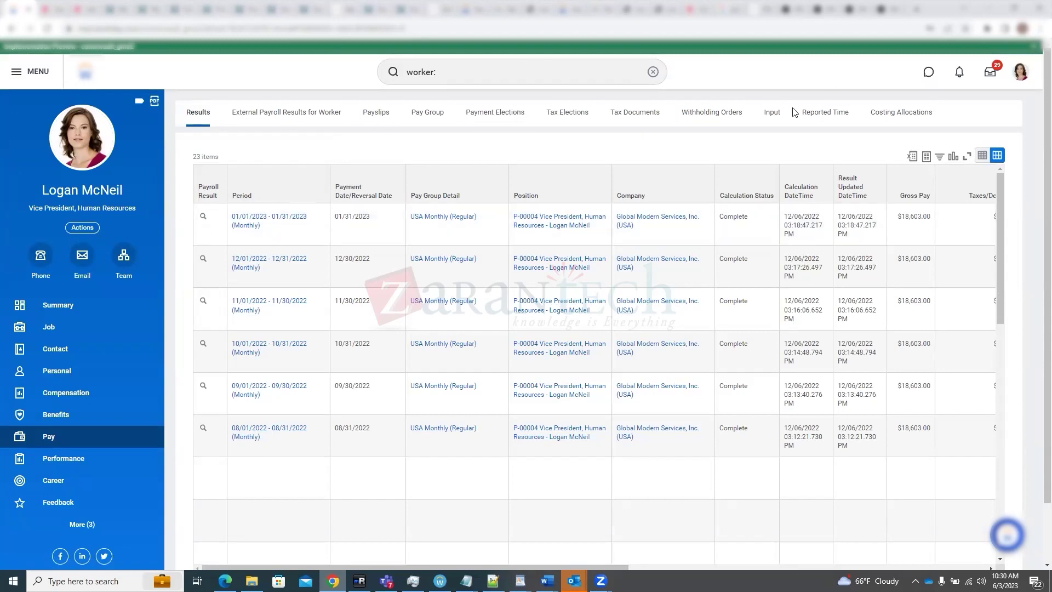
pyautogui.click(768, 121)
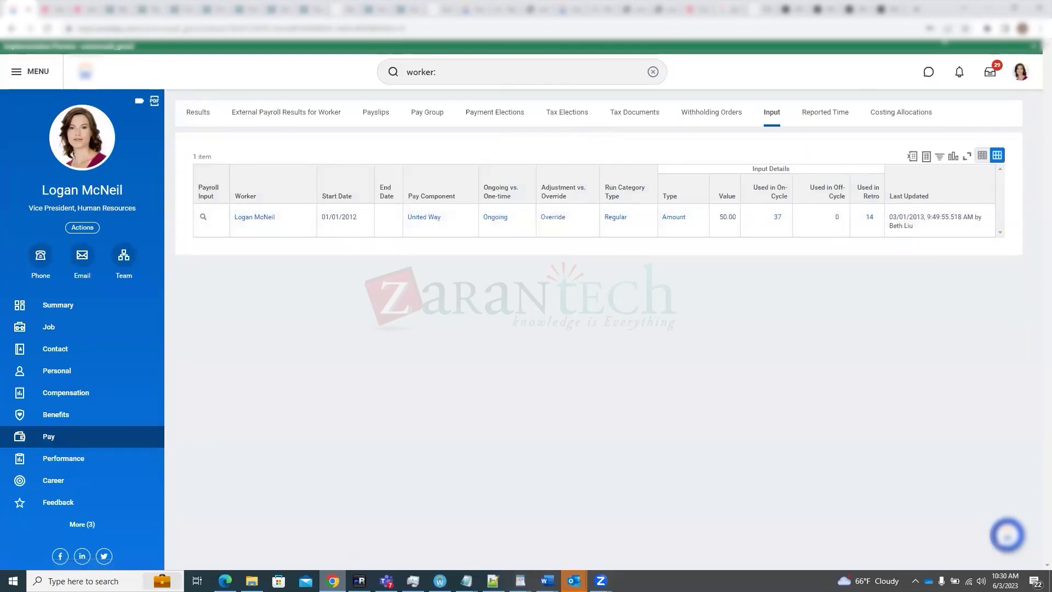
pyautogui.click(194, 117)
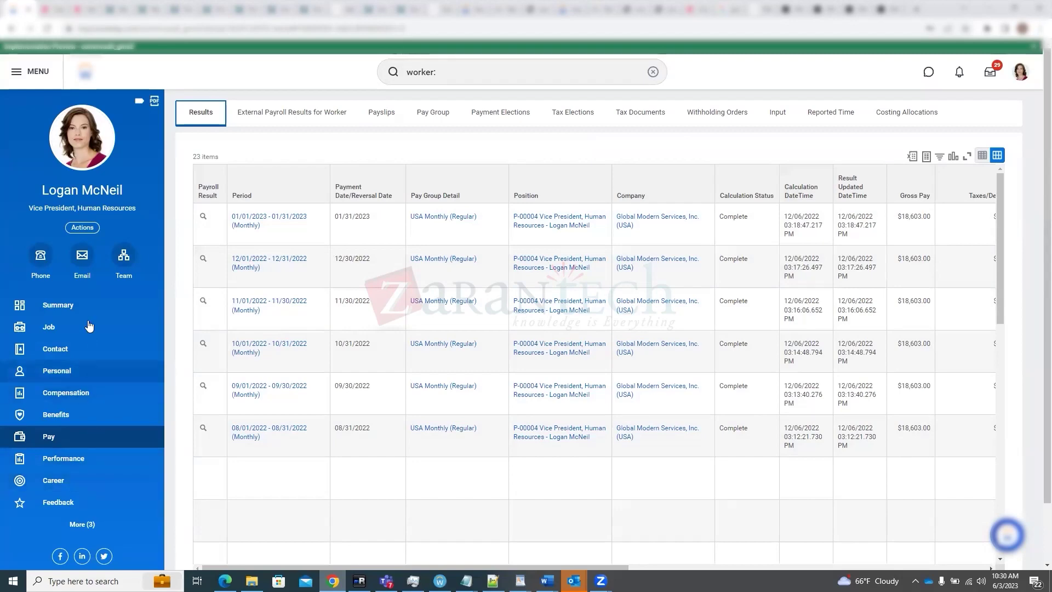
# Go through the worker's Benefits, Contact, Personal, Compensation and Career sections
pyautogui.click(75, 423)
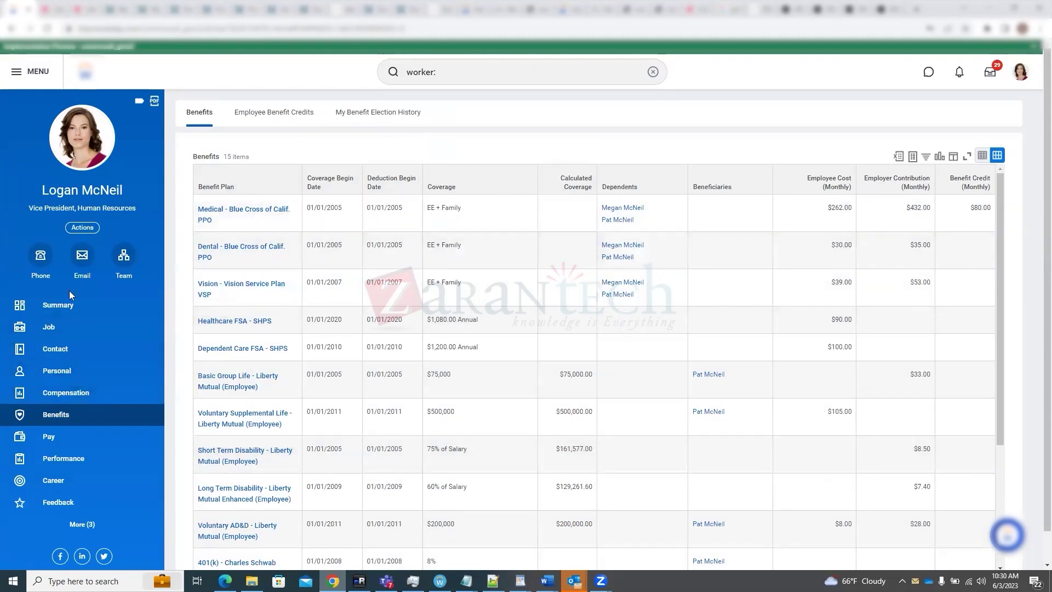
pyautogui.click(66, 350)
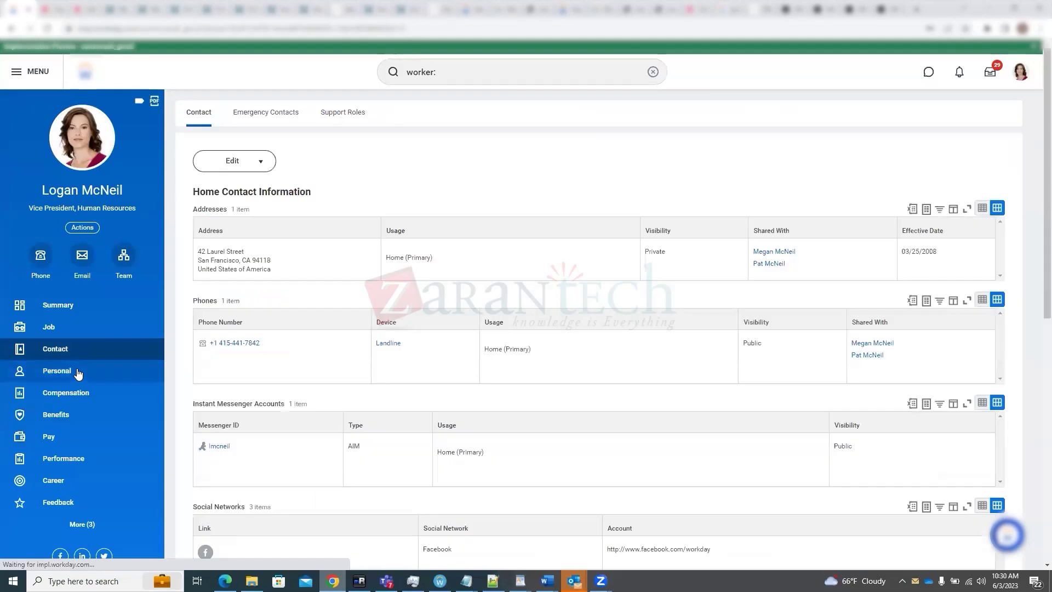
pyautogui.click(75, 371)
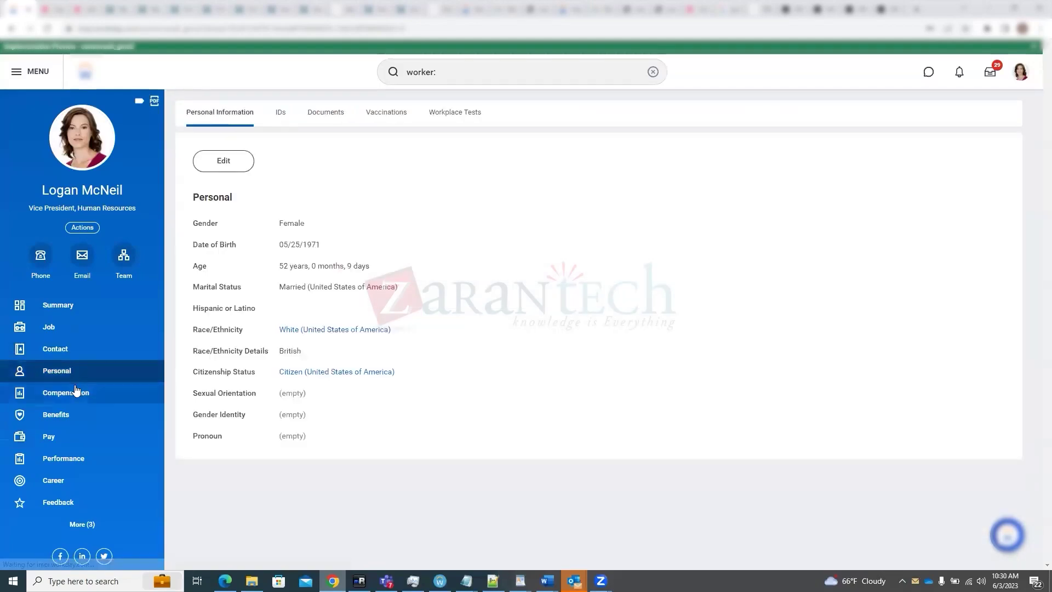
pyautogui.click(76, 391)
pyautogui.click(72, 415)
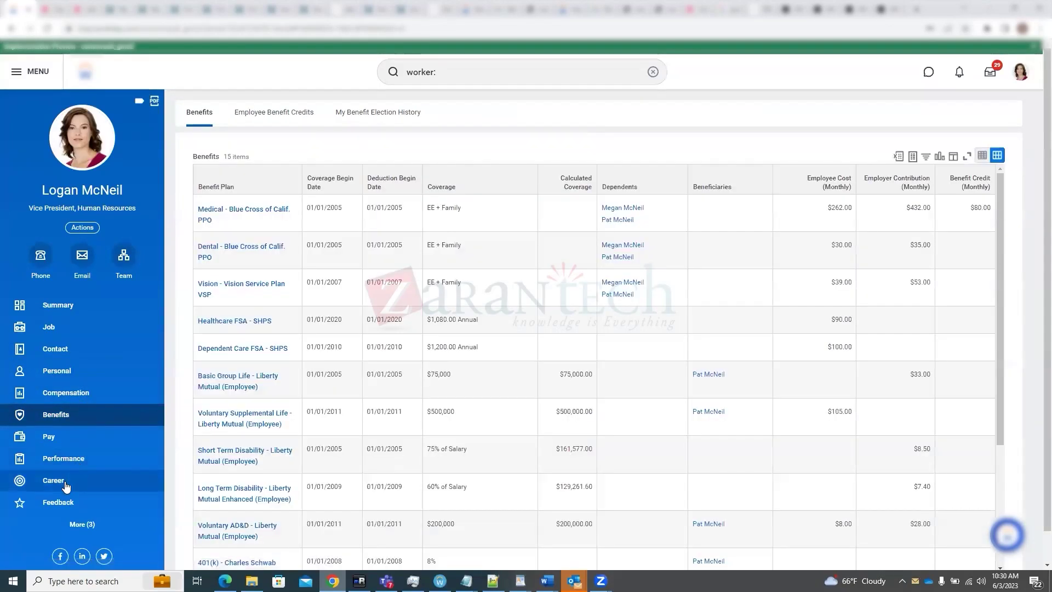
pyautogui.click(65, 480)
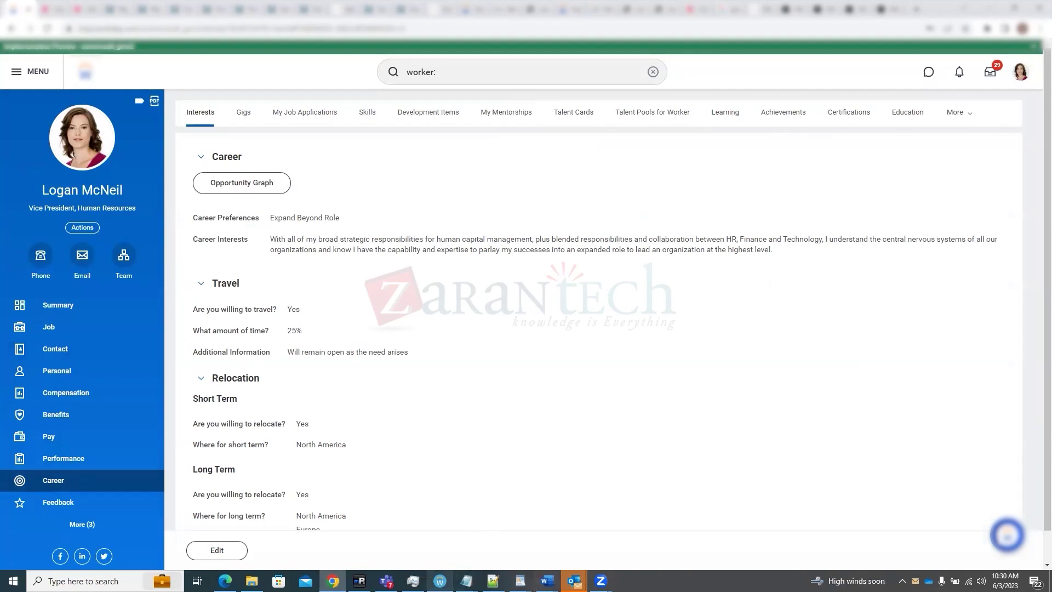
# Open API_GetPut.docx in Word and highlight the Applicants entry in the Staffing operations table
pyautogui.click(440, 580)
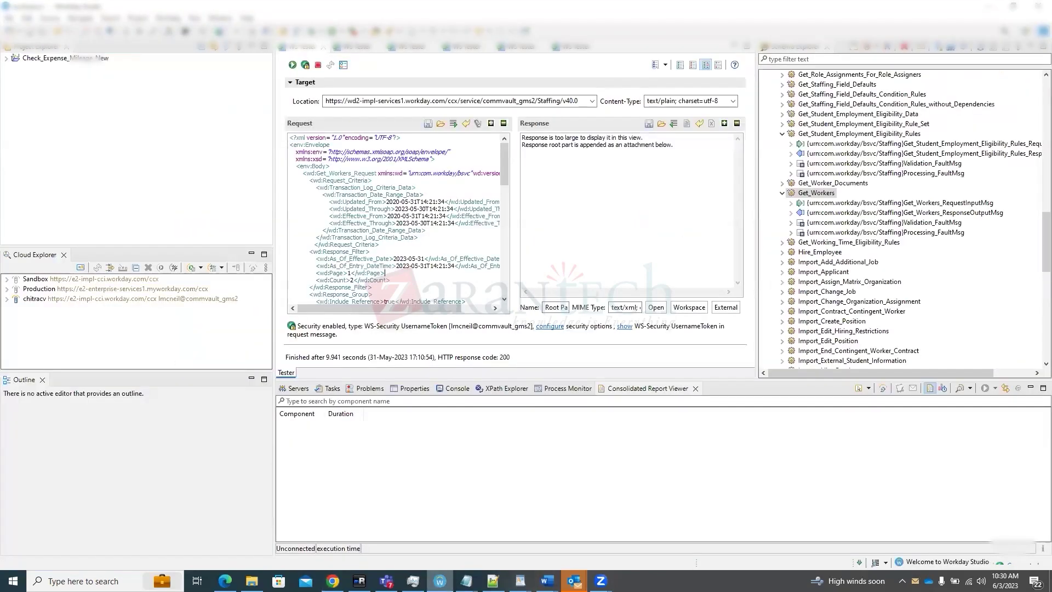
pyautogui.moveTo(467, 581)
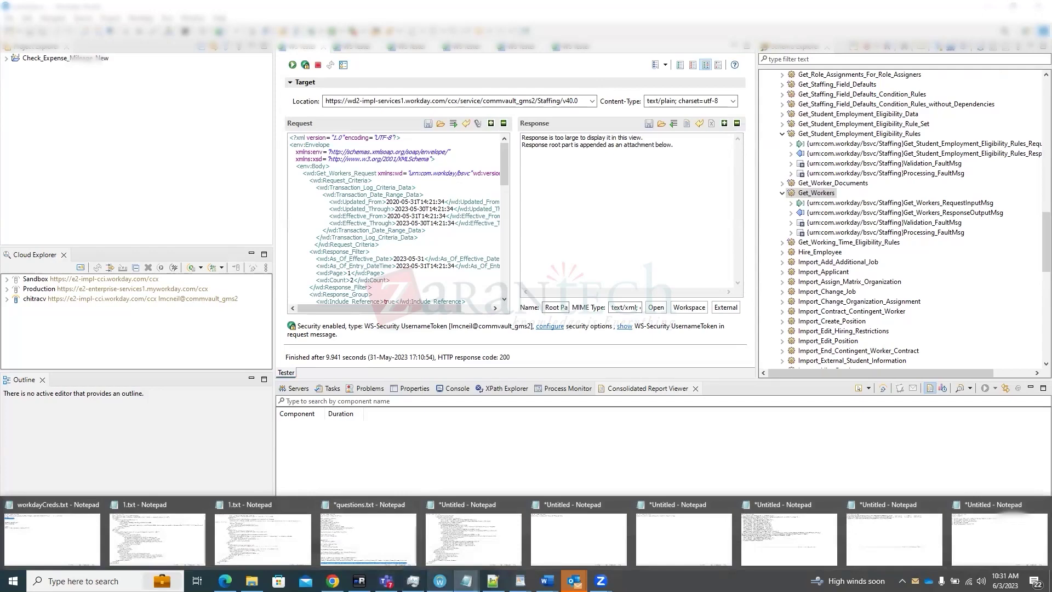
pyautogui.moveTo(547, 581)
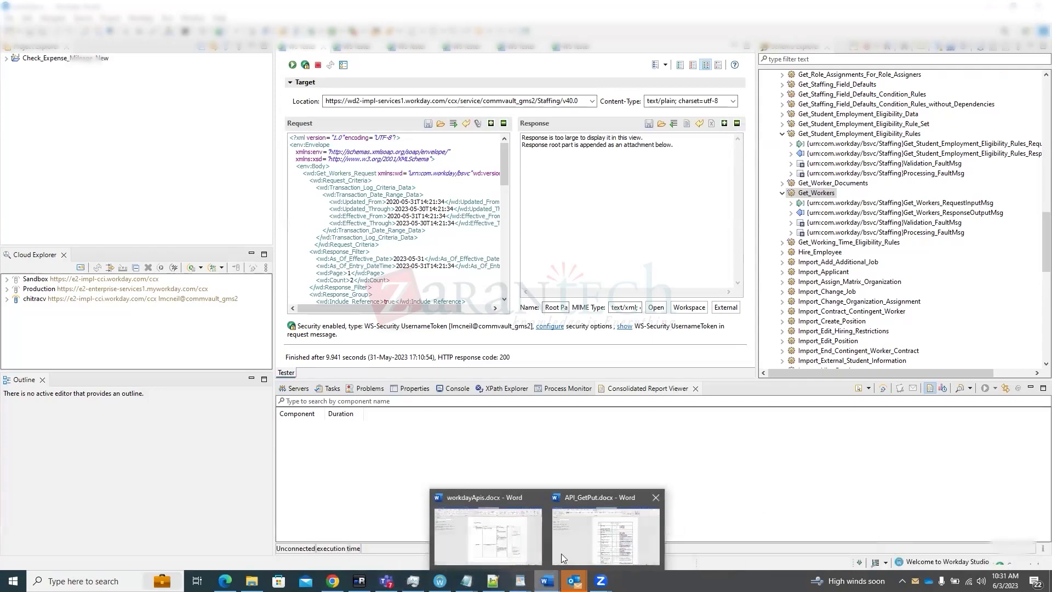
pyautogui.click(561, 550)
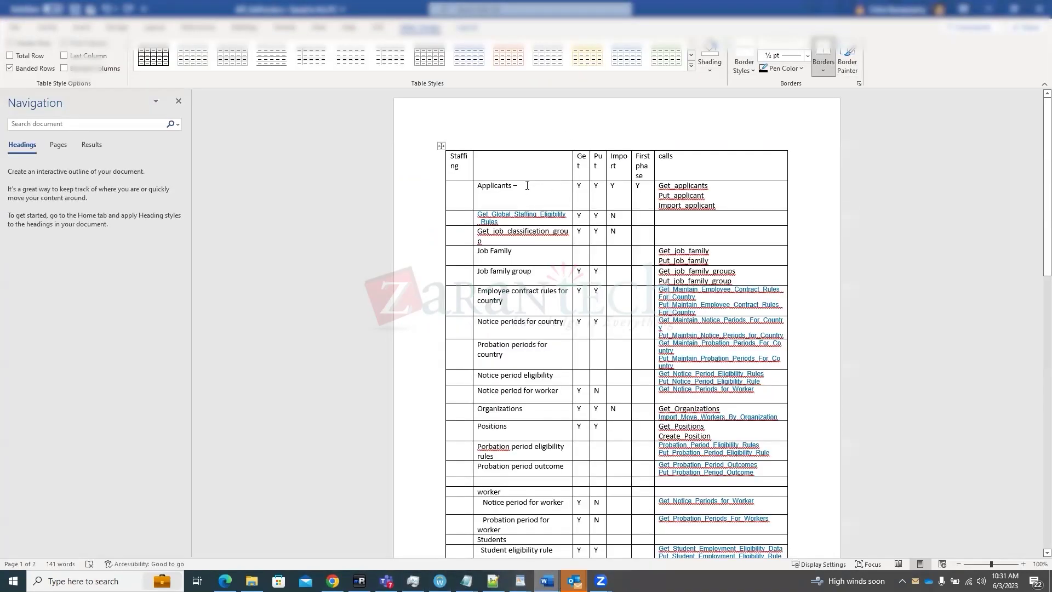
pyautogui.moveTo(479, 185); pyautogui.dragTo(520, 186)
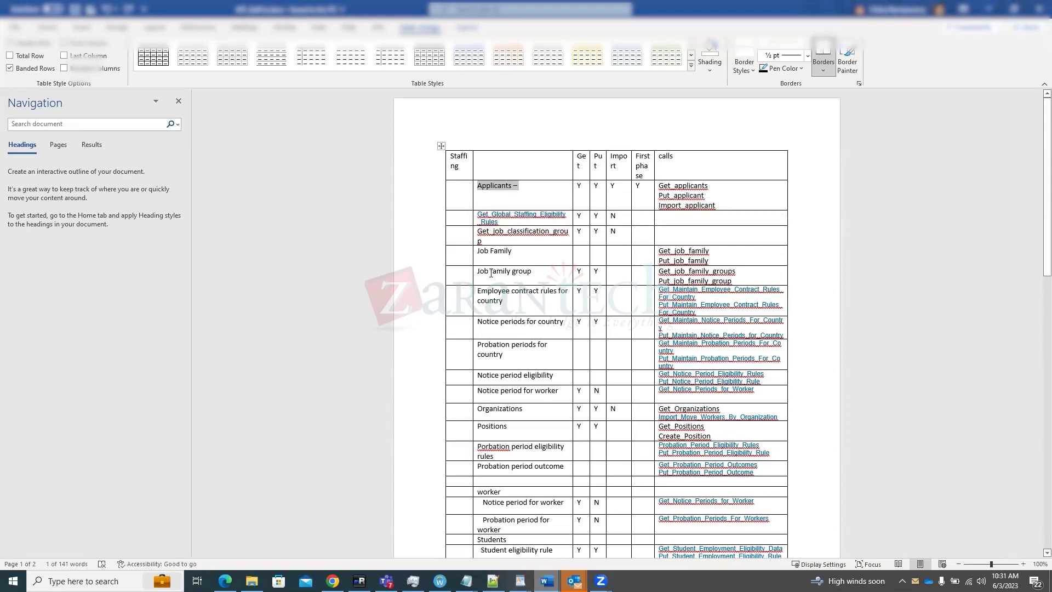
# Switch to Workday Studio and examine the Get and Import operations of the Staffing web service around Get_Workers
pyautogui.click(515, 477)
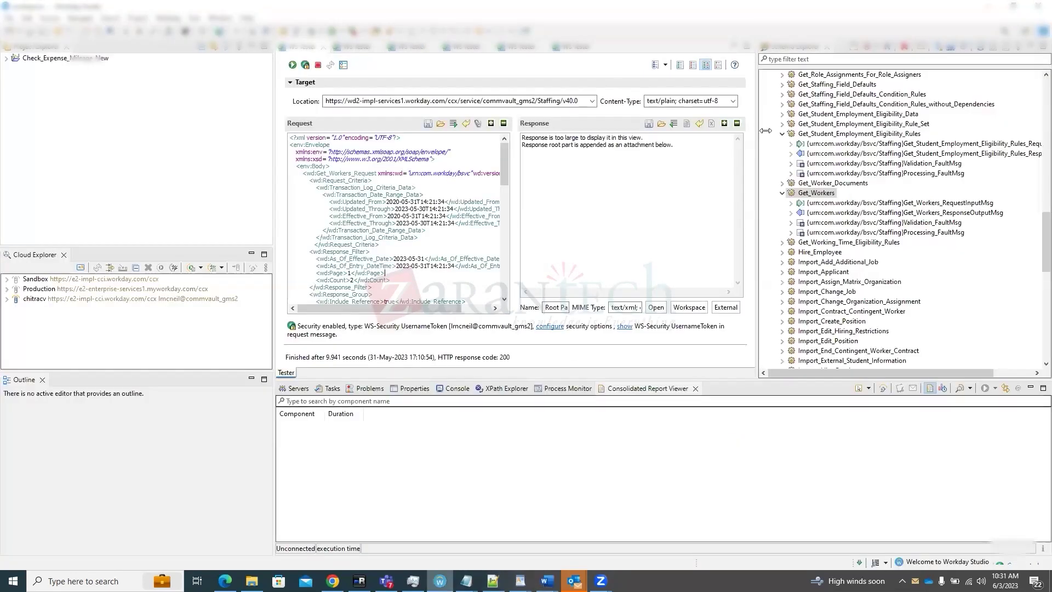
pyautogui.scroll(4, 904, 225)
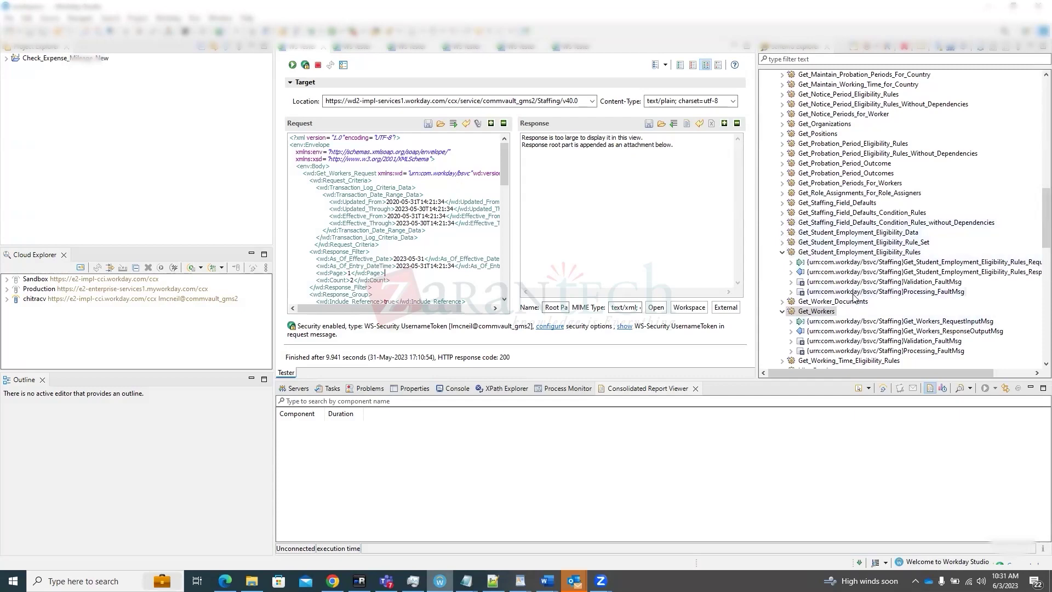
pyautogui.scroll(2, 855, 297)
pyautogui.scroll(6, 855, 297)
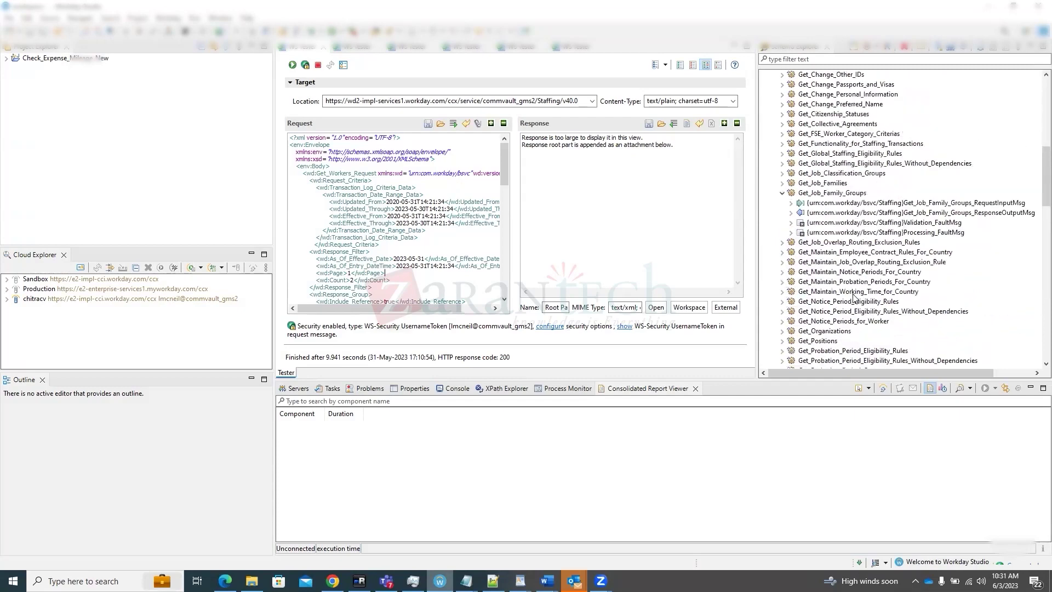
pyautogui.scroll(1, 855, 297)
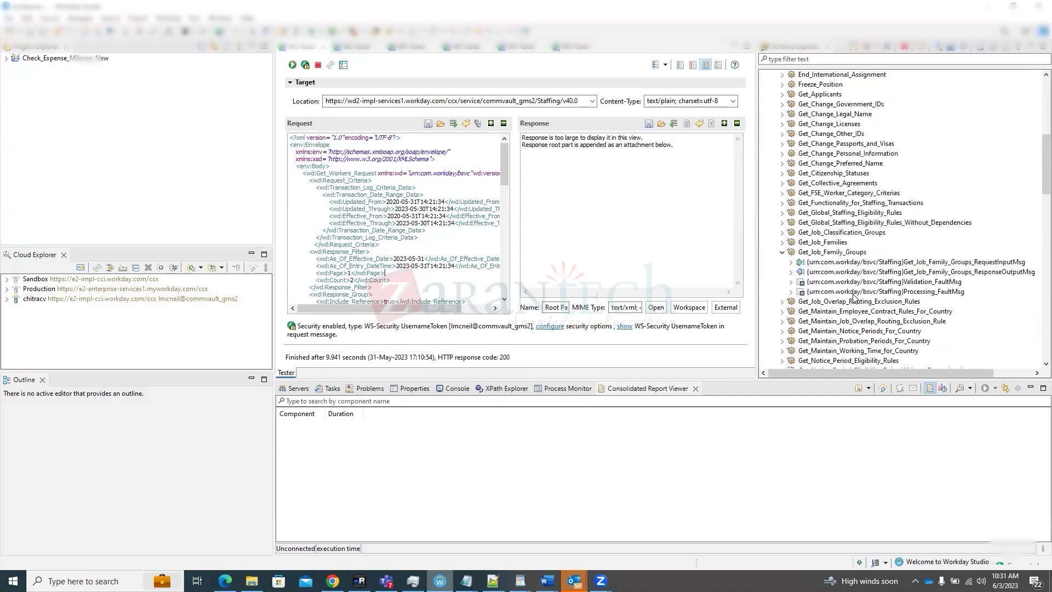
pyautogui.scroll(3, 855, 297)
pyautogui.scroll(-6, 855, 297)
pyautogui.scroll(-3, 855, 297)
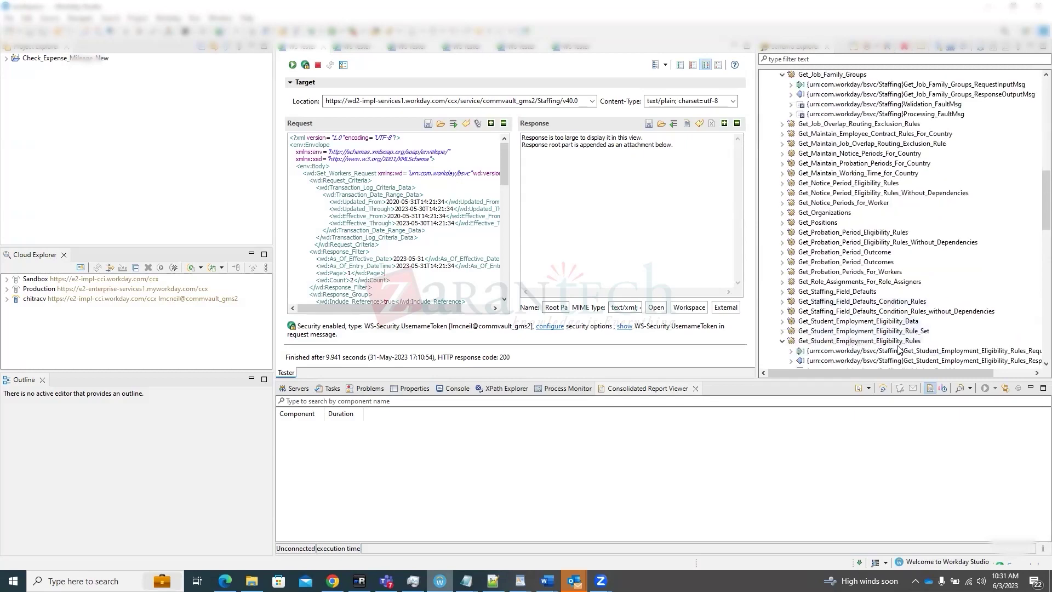
pyautogui.scroll(-6, 877, 346)
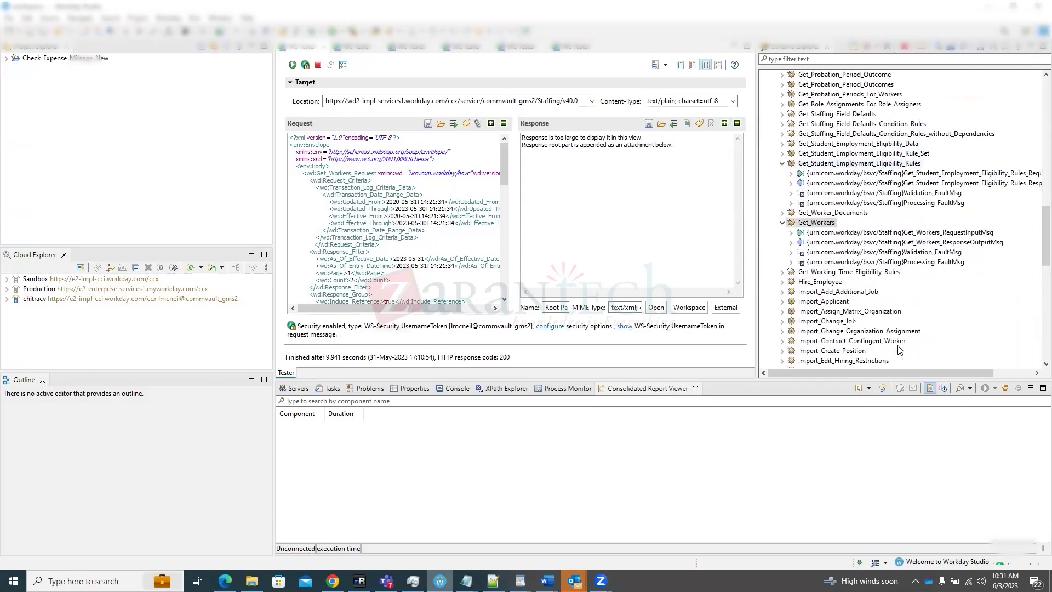
pyautogui.scroll(2, 901, 350)
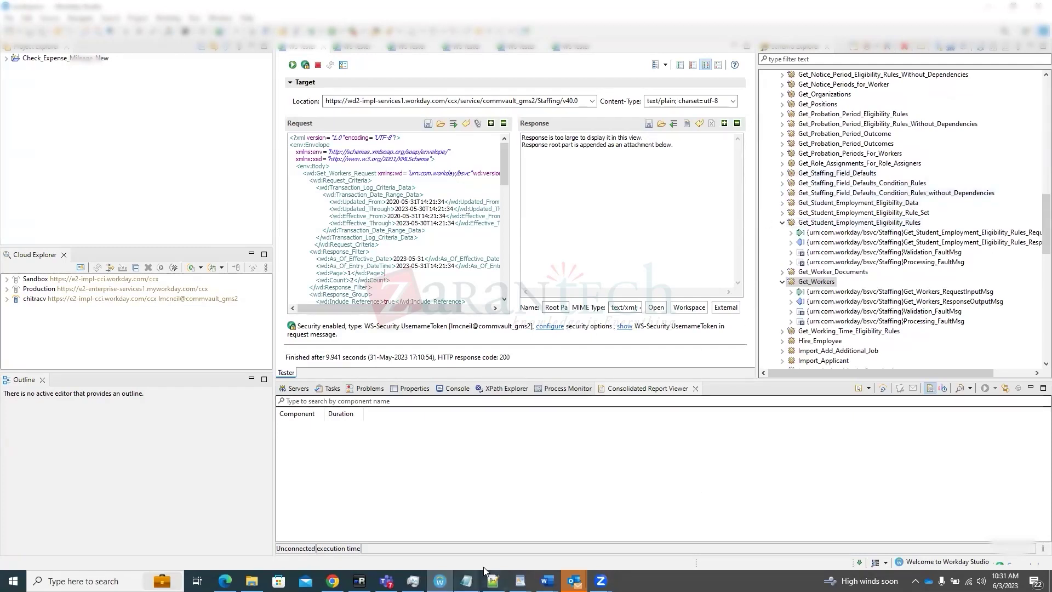
# Copy the Get_Global_Staffing_Eligibility_Rules hyperlink from API_GetPut.docx in Word and open its documentation page in Chrome
pyautogui.moveTo(547, 580)
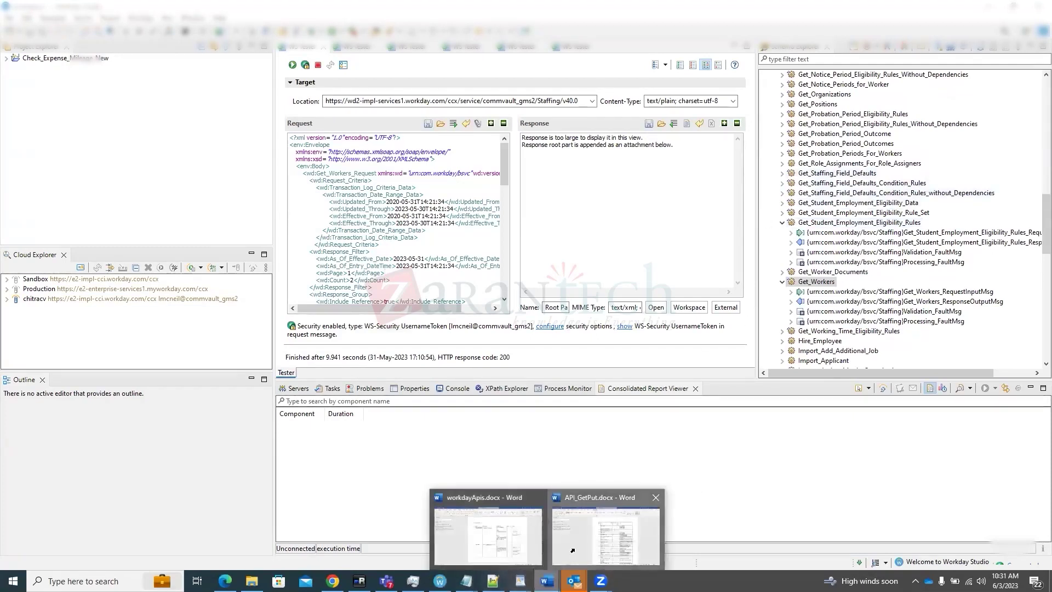
pyautogui.click(597, 513)
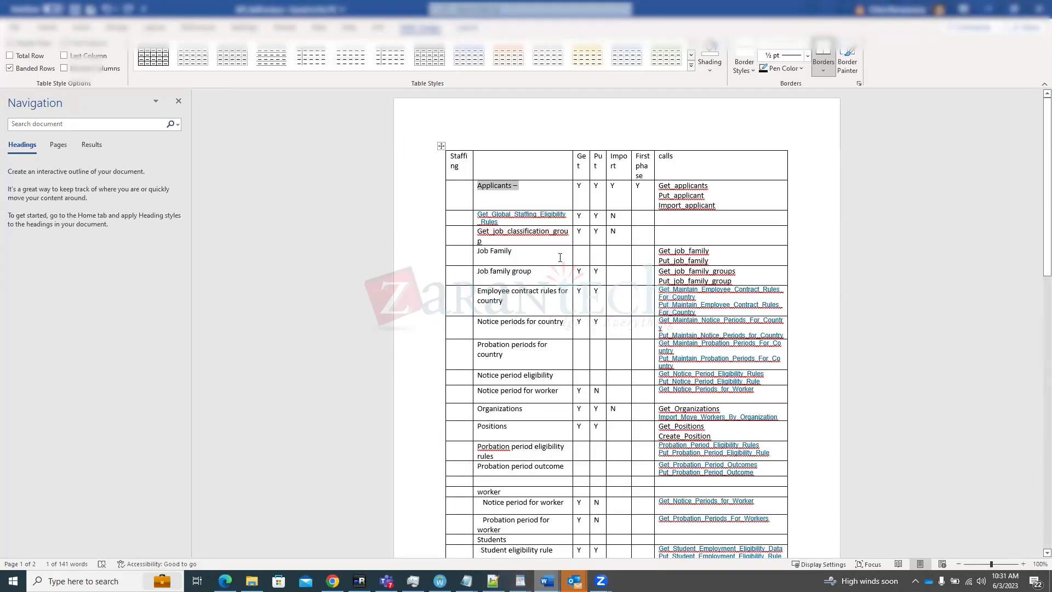
pyautogui.click(551, 215)
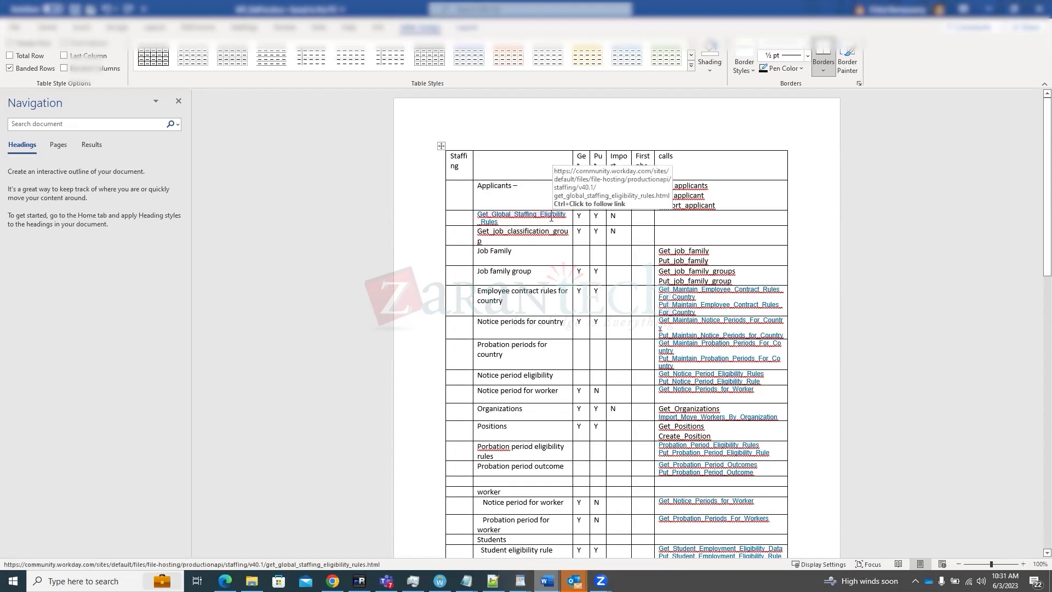
pyautogui.rightClick(551, 217)
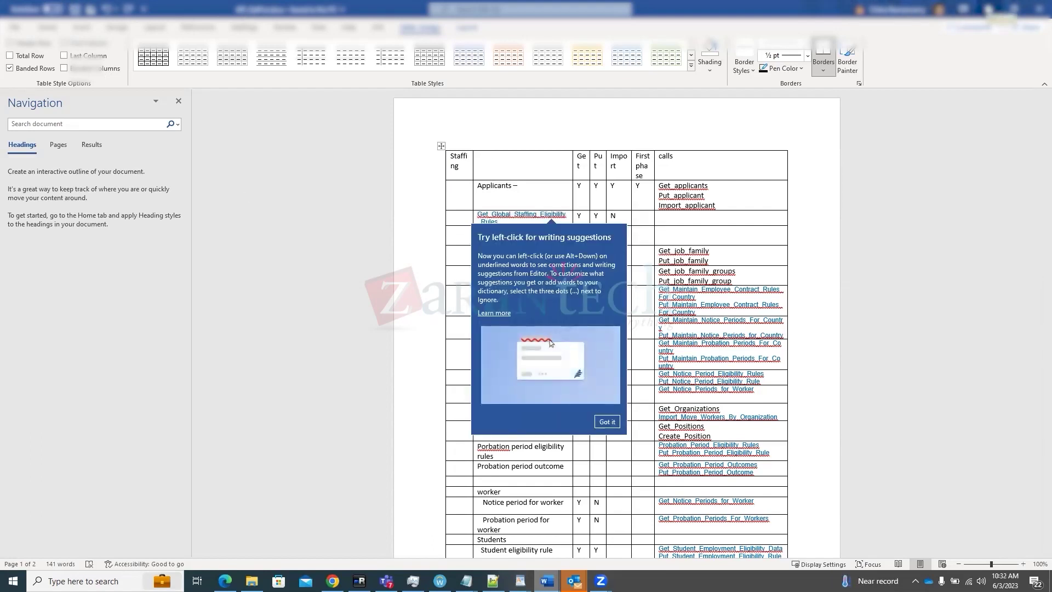
pyautogui.click(440, 581)
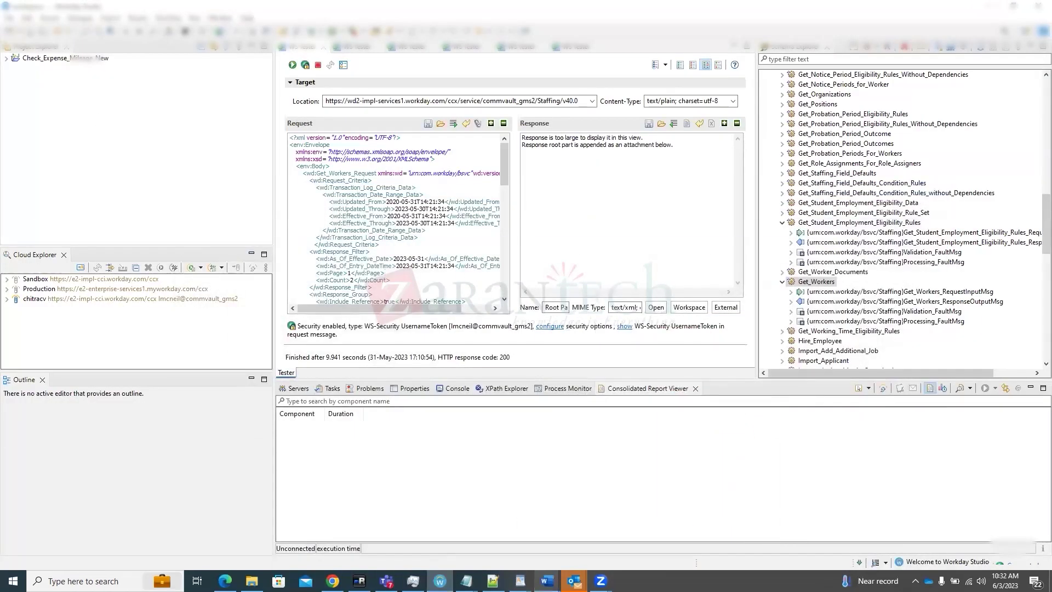
pyautogui.moveTo(225, 580)
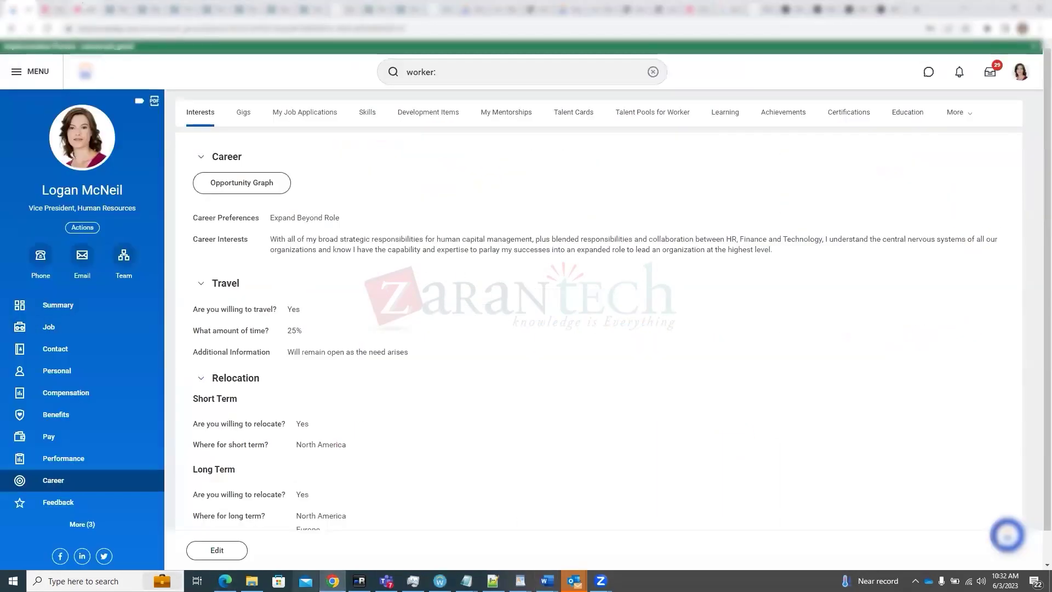
pyautogui.click(333, 581)
pyautogui.click(152, 29)
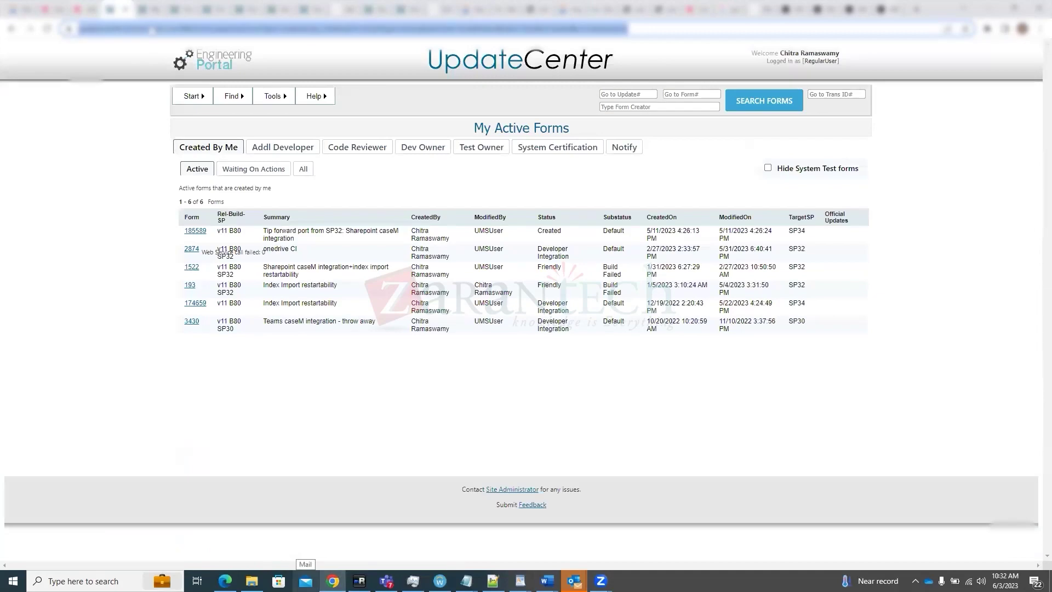
pyautogui.hotkey('ctrl', 'v')
pyautogui.press('Return')
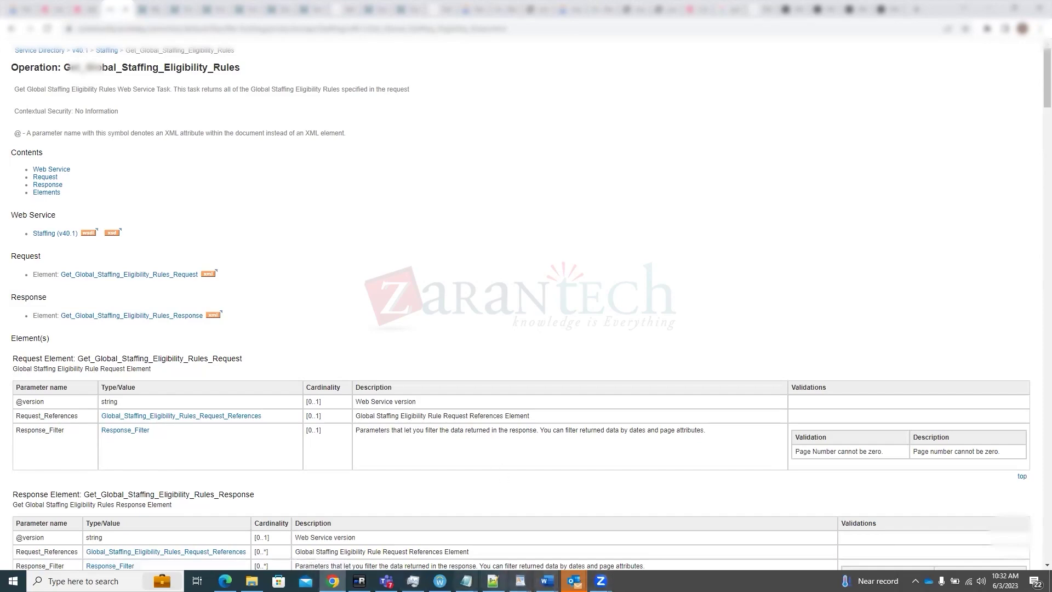
# Switch to Workday Studio and open a SOAP wrapped request for Get_Global_Staffing_Eligibility_Rules in the Web Service Tester
pyautogui.click(440, 581)
pyautogui.scroll(4, 851, 194)
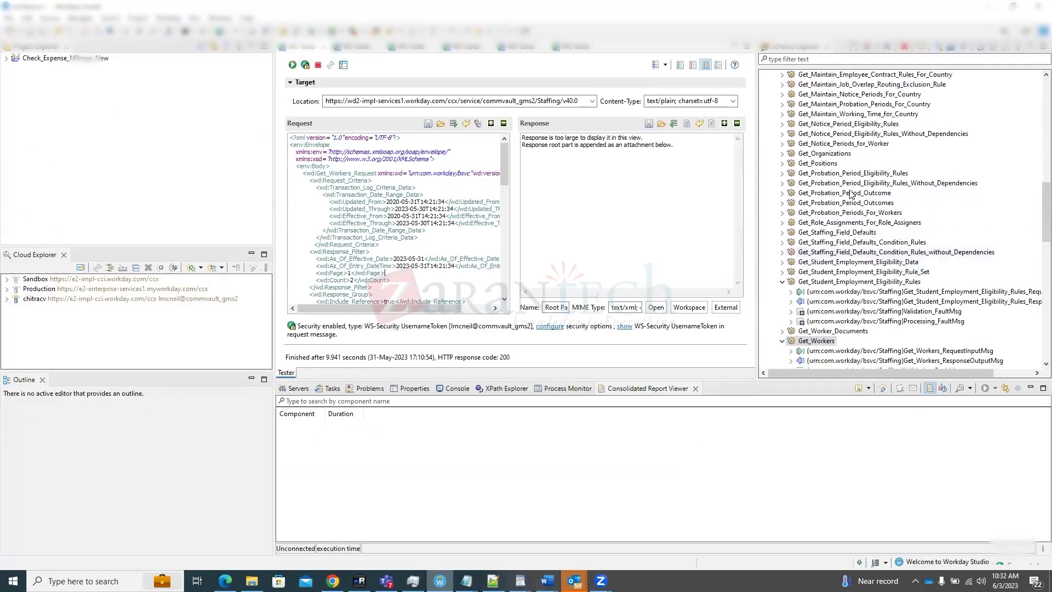
pyautogui.scroll(2, 851, 193)
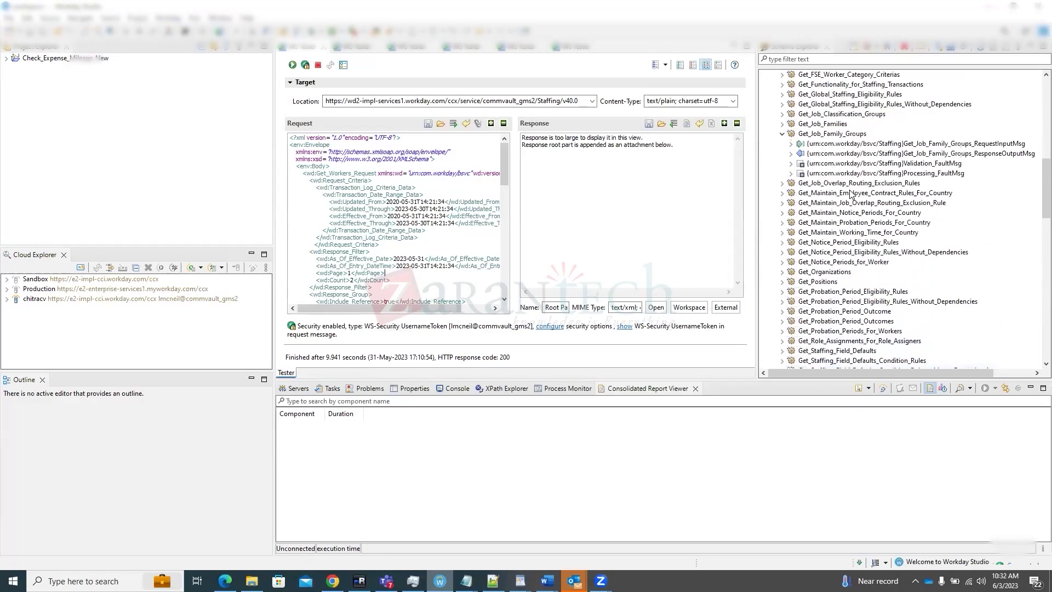
pyautogui.scroll(2, 851, 194)
pyautogui.click(854, 154)
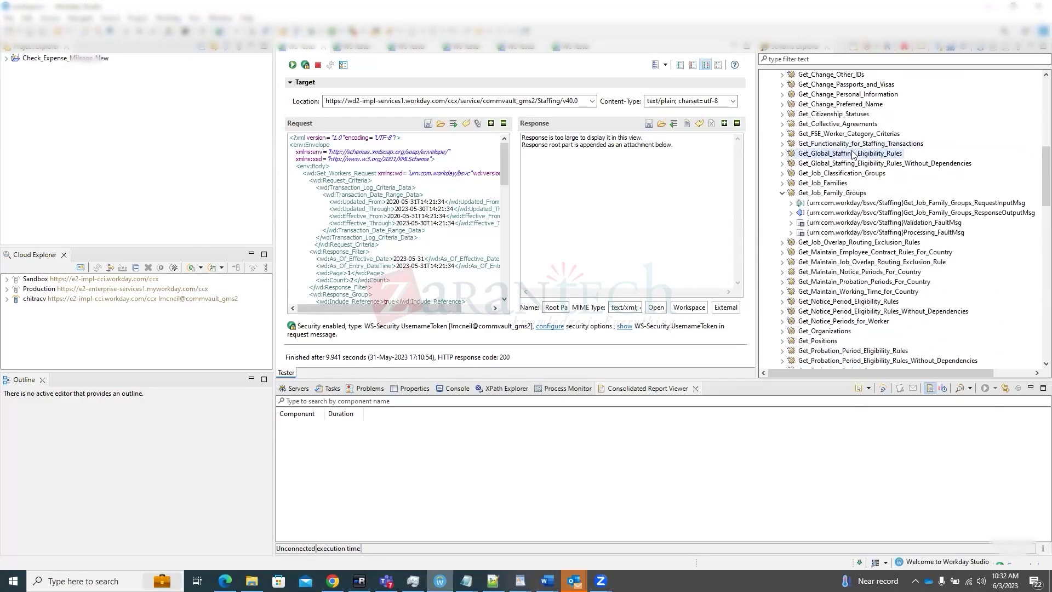
pyautogui.click(783, 154)
pyautogui.rightClick(823, 154)
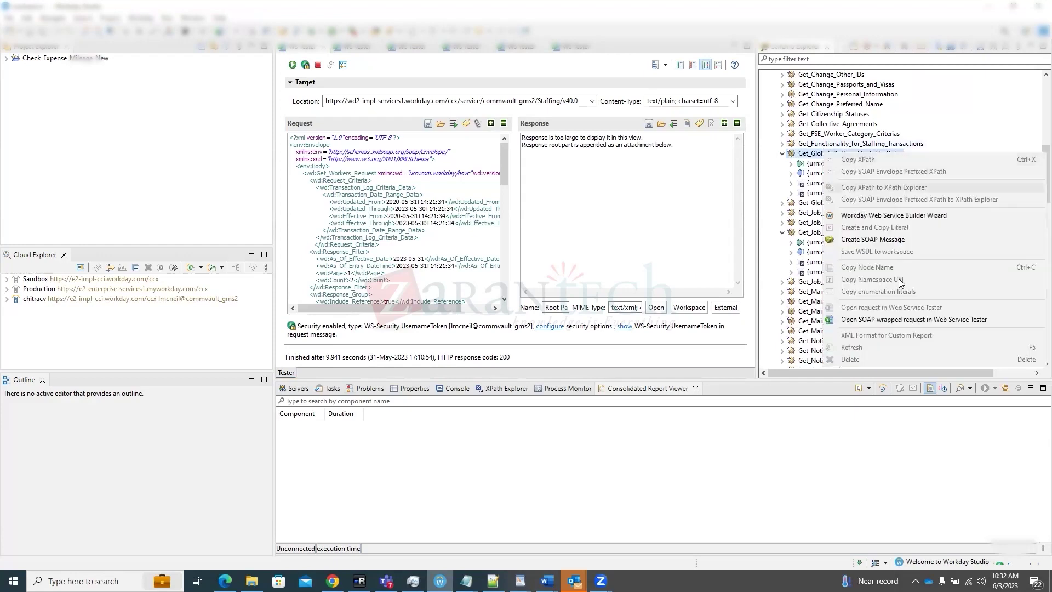
pyautogui.click(913, 320)
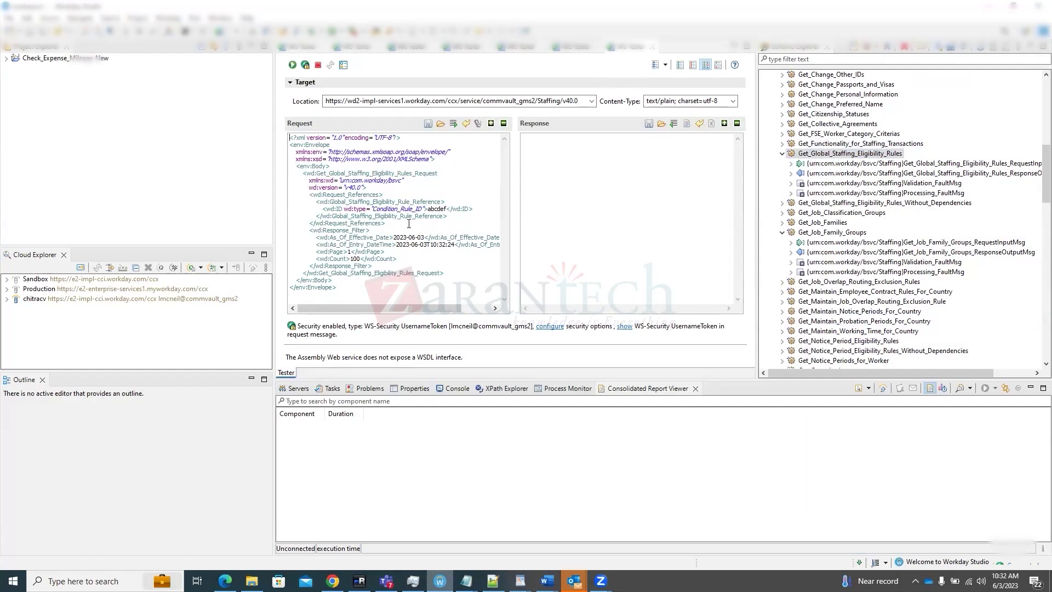
# Remove the Request_References block from the Get_Global_Staffing_Eligibility_Rules request and send the request
pyautogui.moveTo(404, 223); pyautogui.dragTo(287, 198)
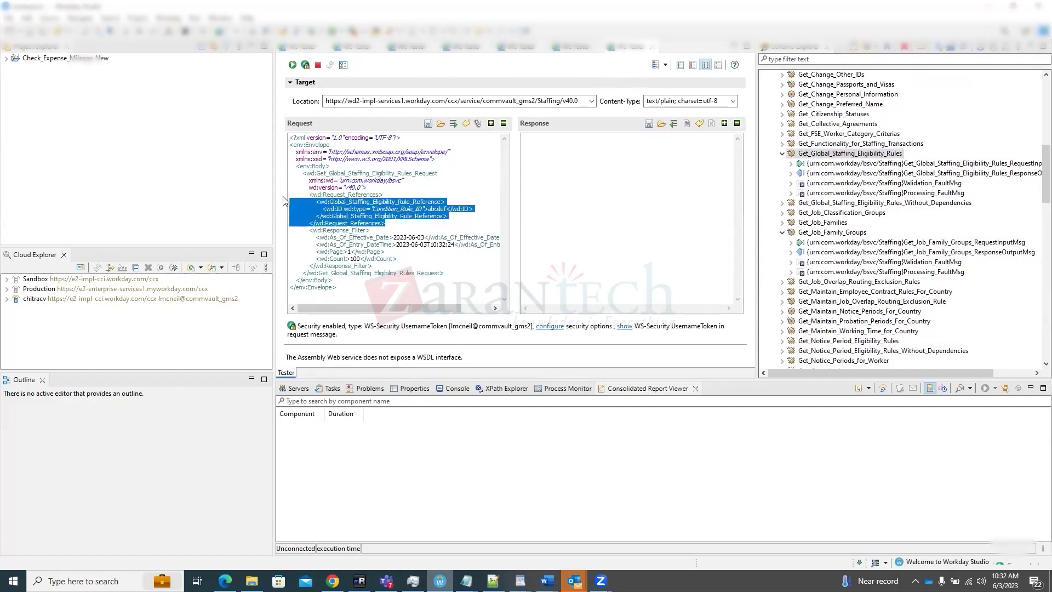
pyautogui.click(394, 224)
pyautogui.moveTo(394, 224); pyautogui.dragTo(285, 197)
pyautogui.press('Delete')
pyautogui.press('Delete')
pyautogui.click(292, 65)
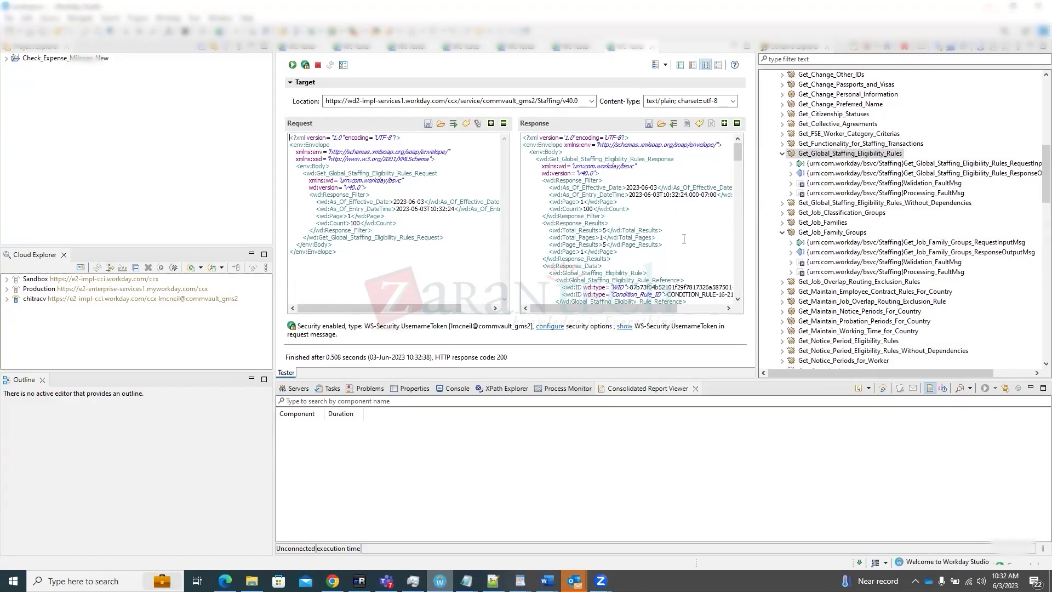
# Review the response in the maximized tester and copy the Condition_Rule_ID of the first eligibility rule
pyautogui.scroll(-2, 684, 239)
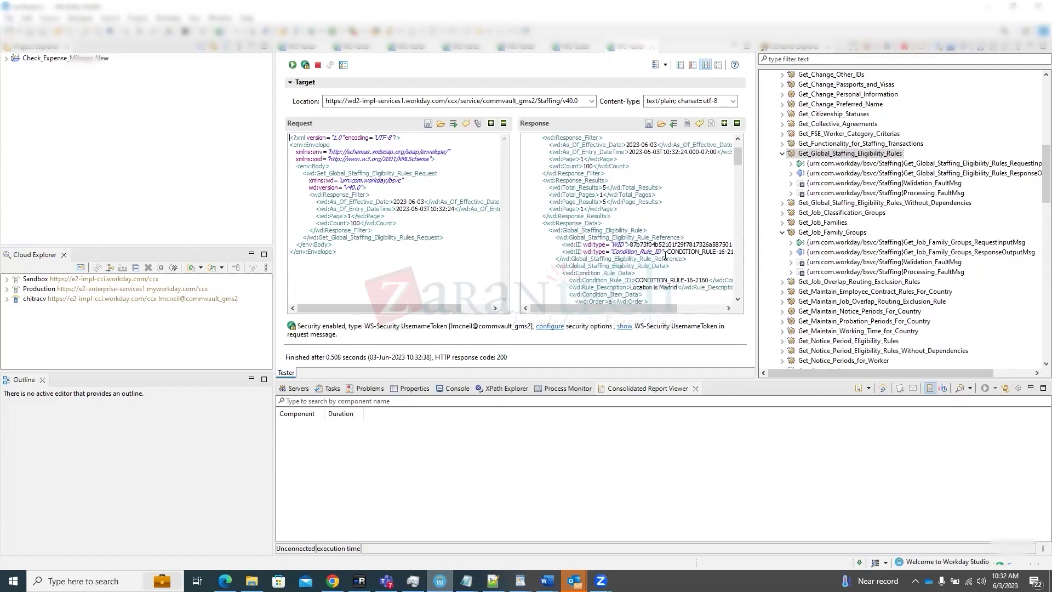
pyautogui.scroll(2, 666, 256)
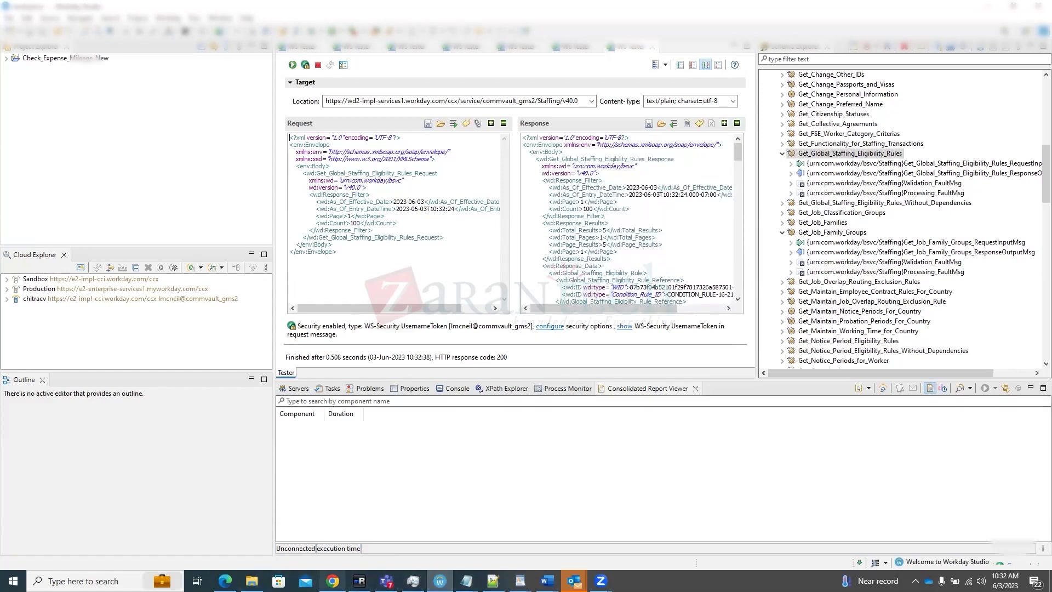
pyautogui.click(333, 581)
pyautogui.hotkey('ctrl', '1')
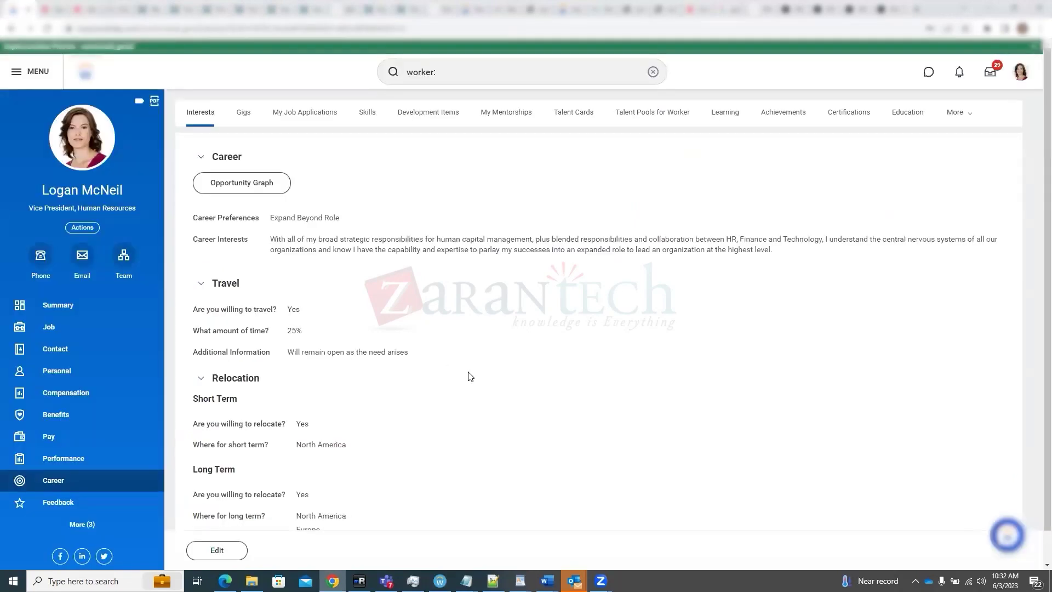
pyautogui.click(440, 581)
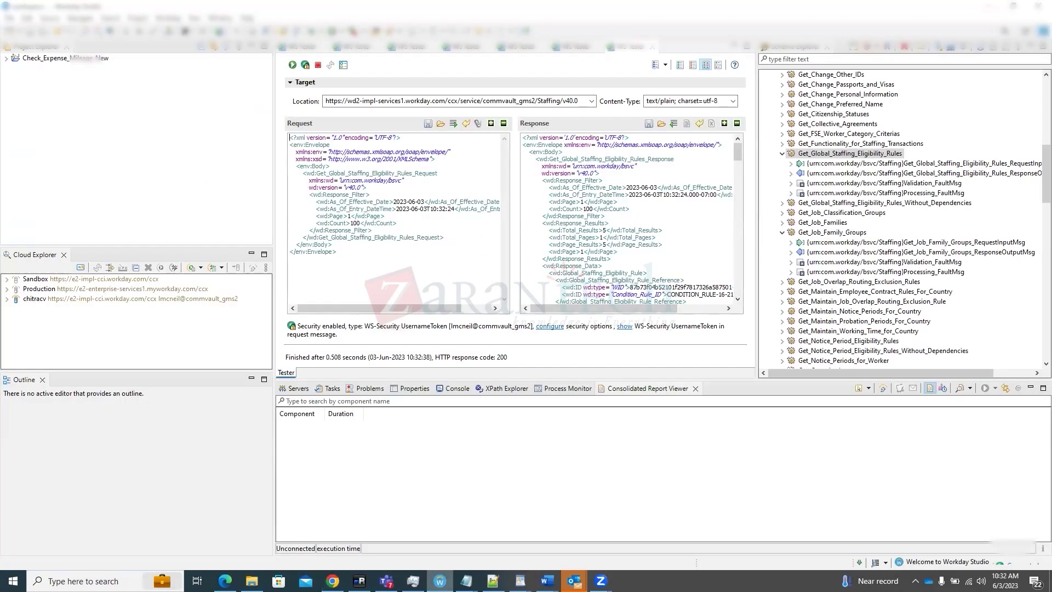
pyautogui.doubleClick(626, 48)
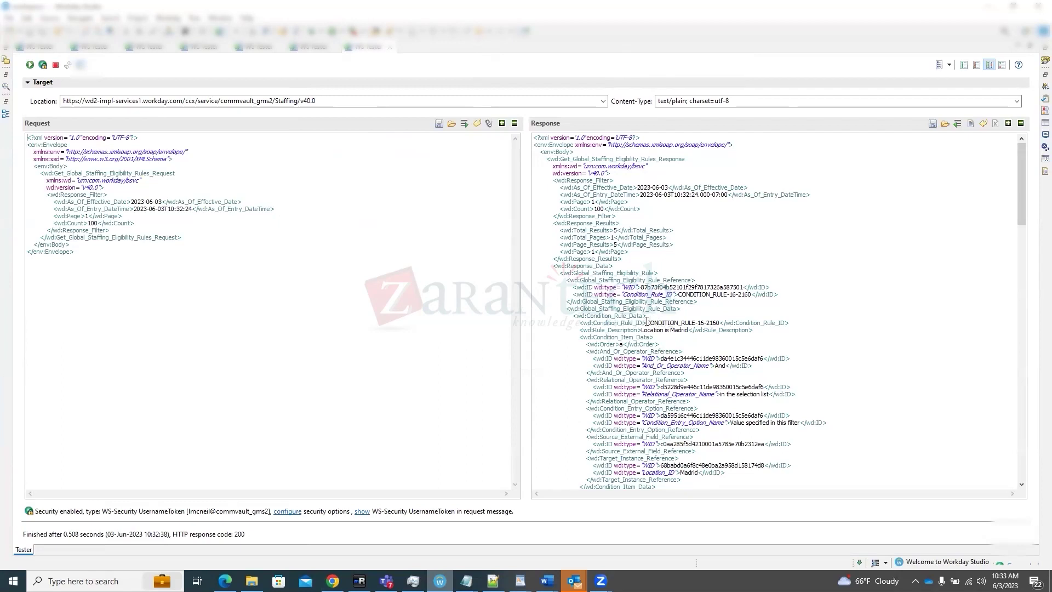
pyautogui.moveTo(647, 323); pyautogui.dragTo(718, 322)
pyautogui.hotkey('ctrl', 'c')
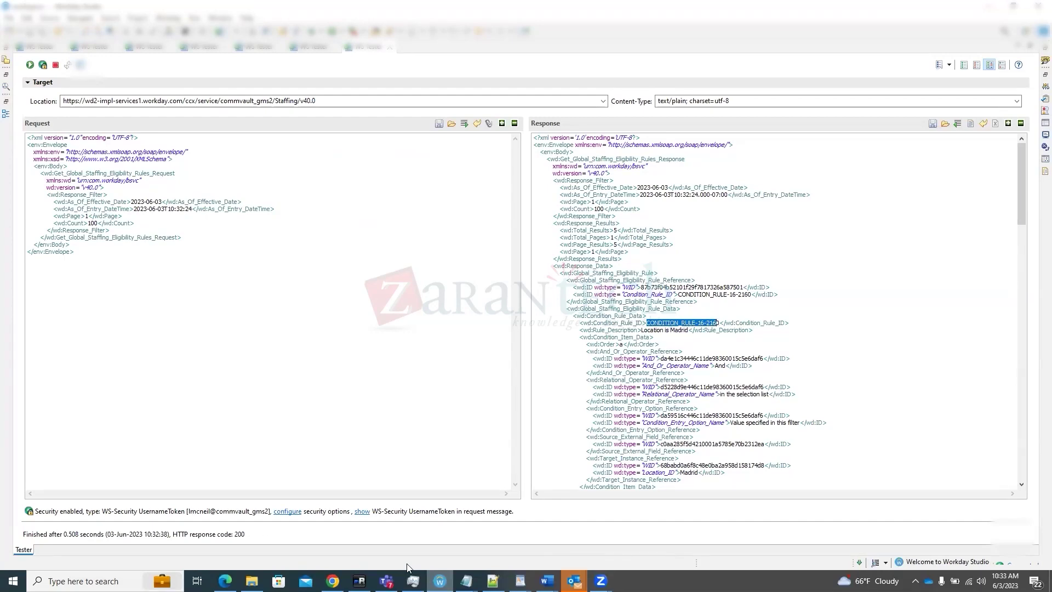
# Switch to Workday in Chrome, search for "view condition" and open the View Condition Rule report
pyautogui.click(333, 581)
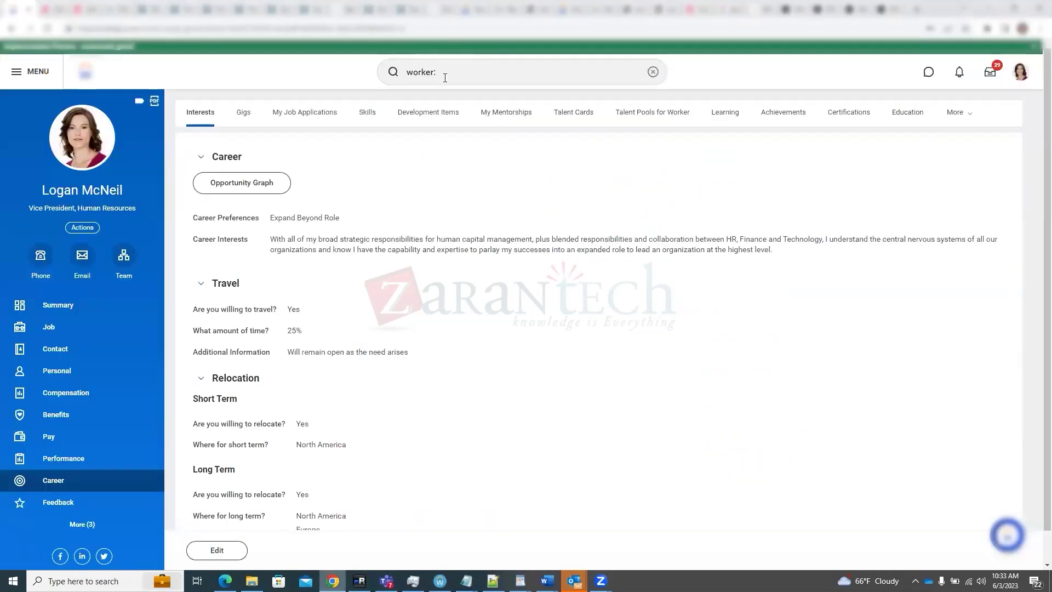
pyautogui.moveTo(437, 77); pyautogui.dragTo(371, 71)
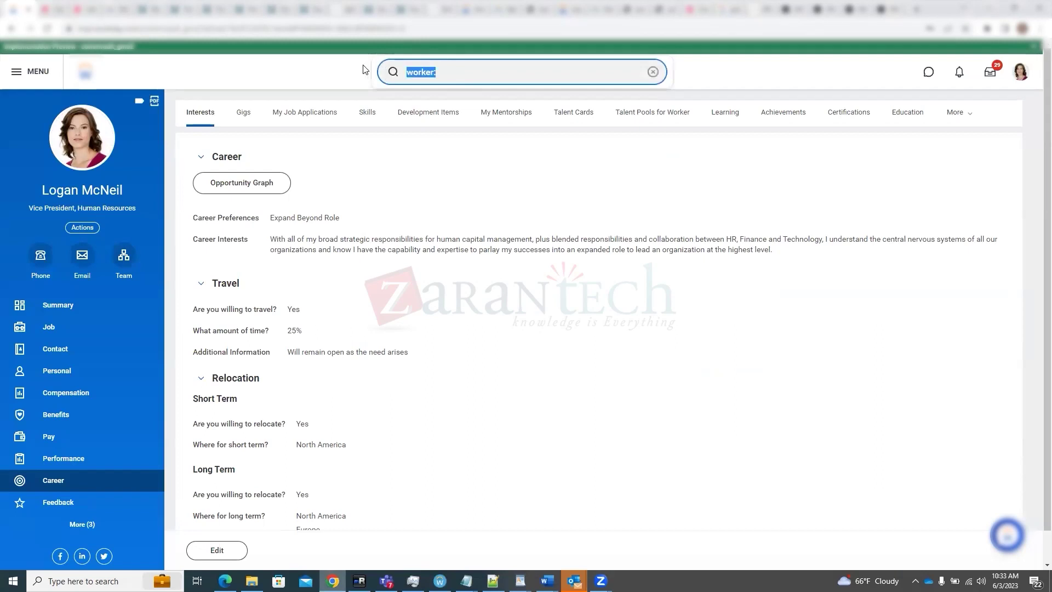
pyautogui.write('view')
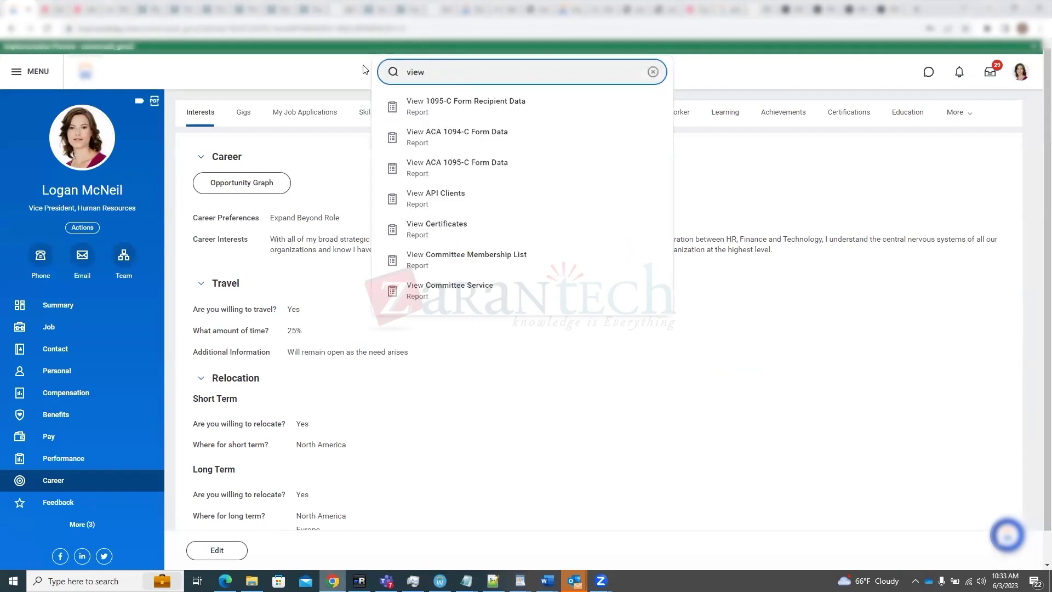
pyautogui.write(' con')
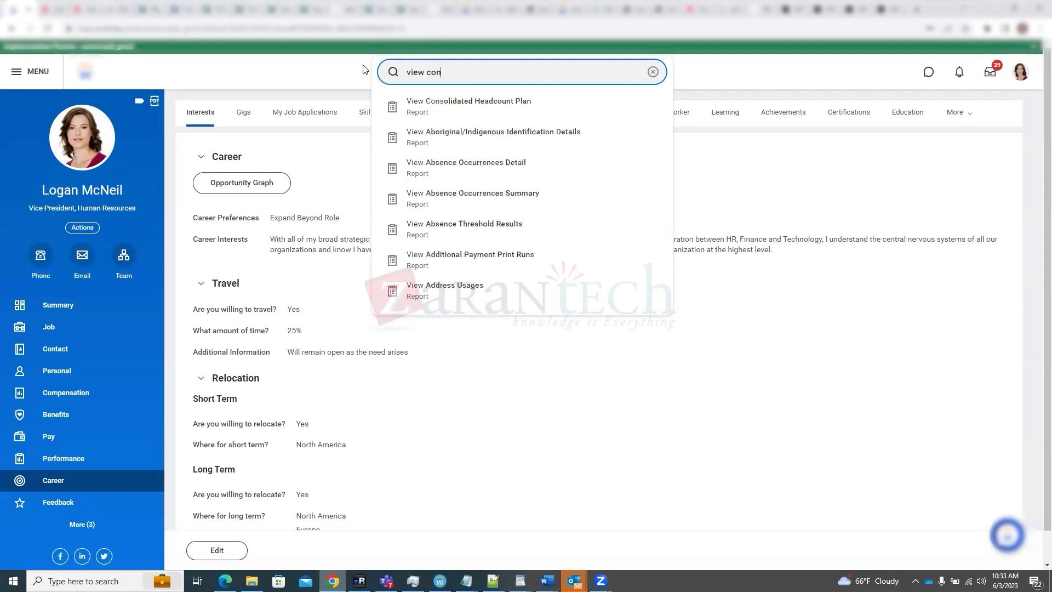
pyautogui.write('sdition')
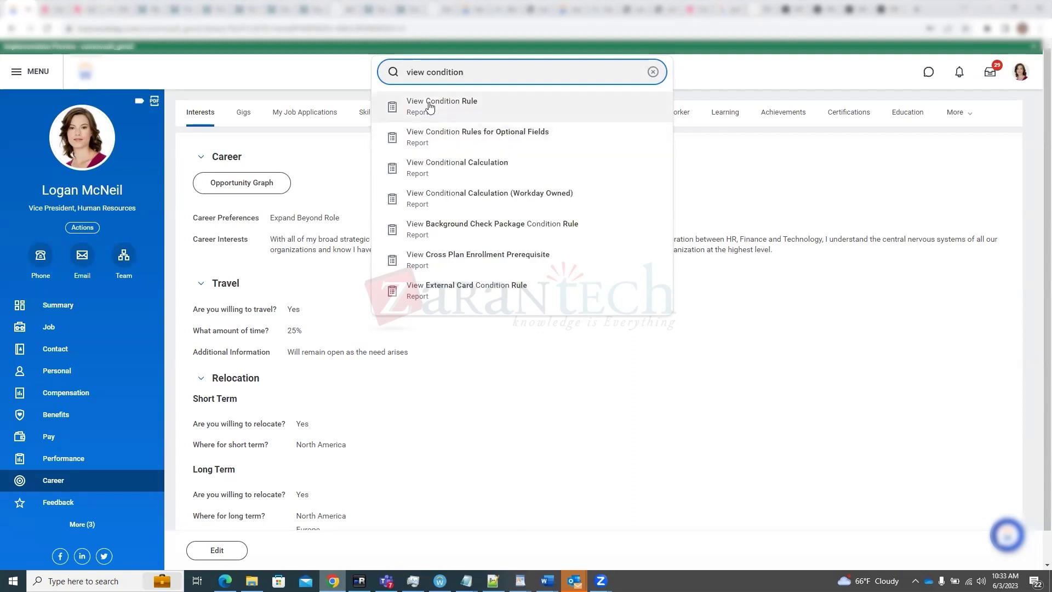
pyautogui.click(445, 109)
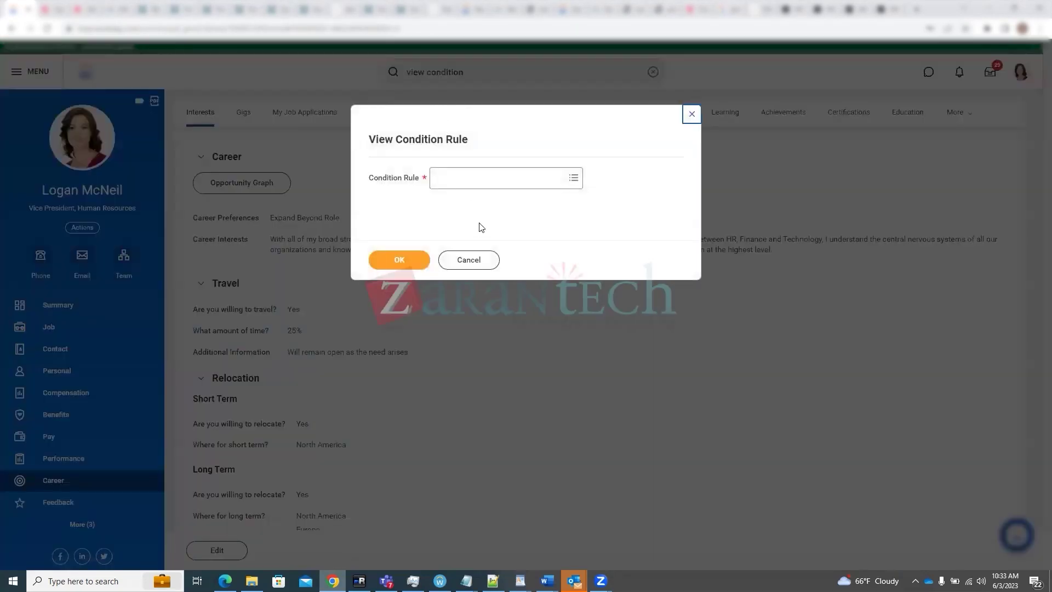
# Try to look up the condition rule by its ID CONDITION_RULE-16-2160
pyautogui.click(491, 173)
pyautogui.hotkey('ctrl', 'v')
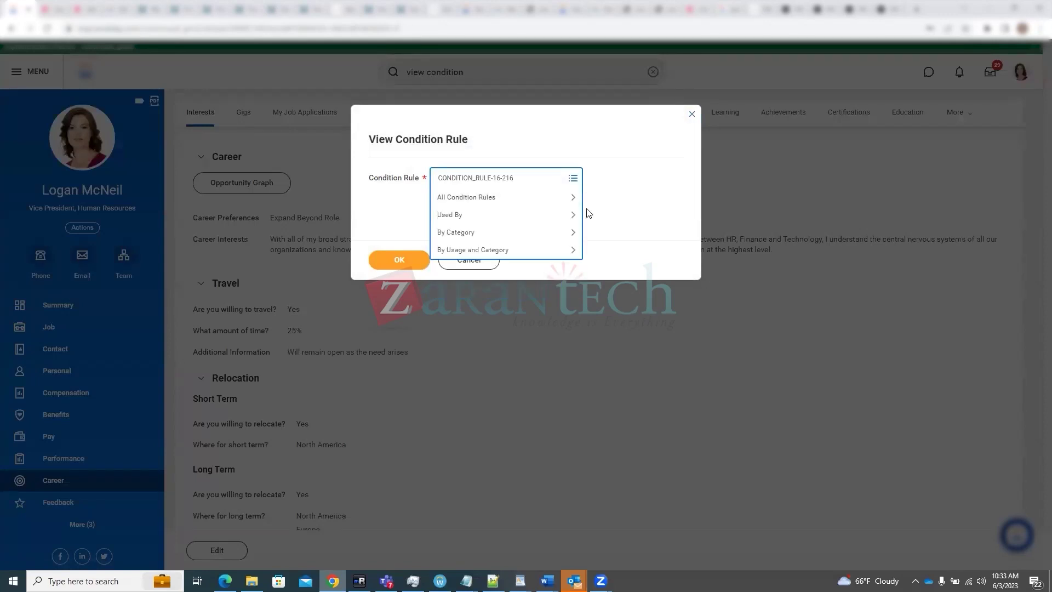
pyautogui.press('Return')
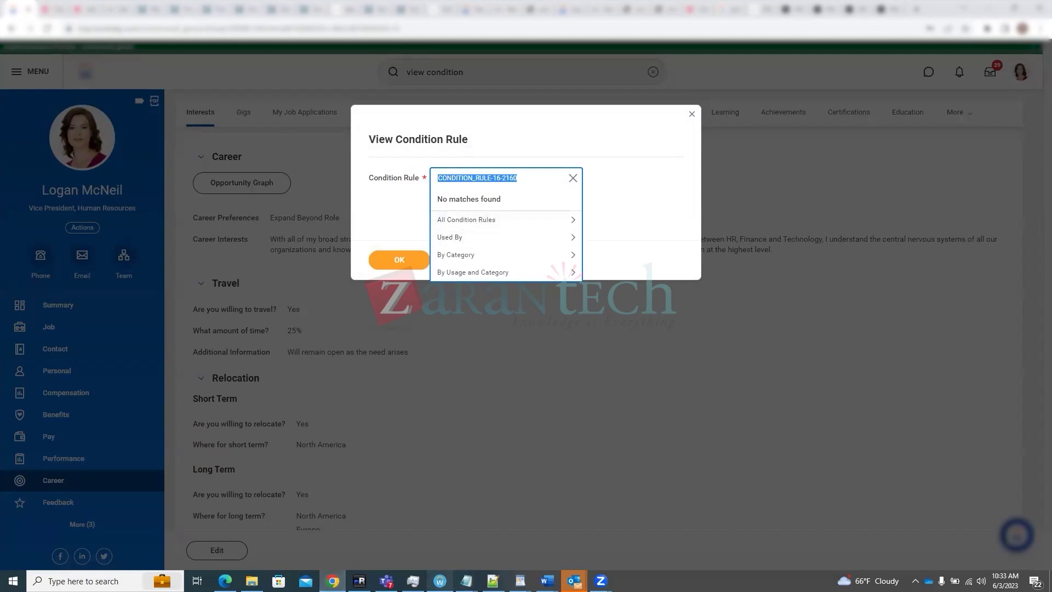
# Check the rule description in Workday Studio, open the condition rule "Location is Madrid" in Workday and show its rule usage
pyautogui.click(439, 581)
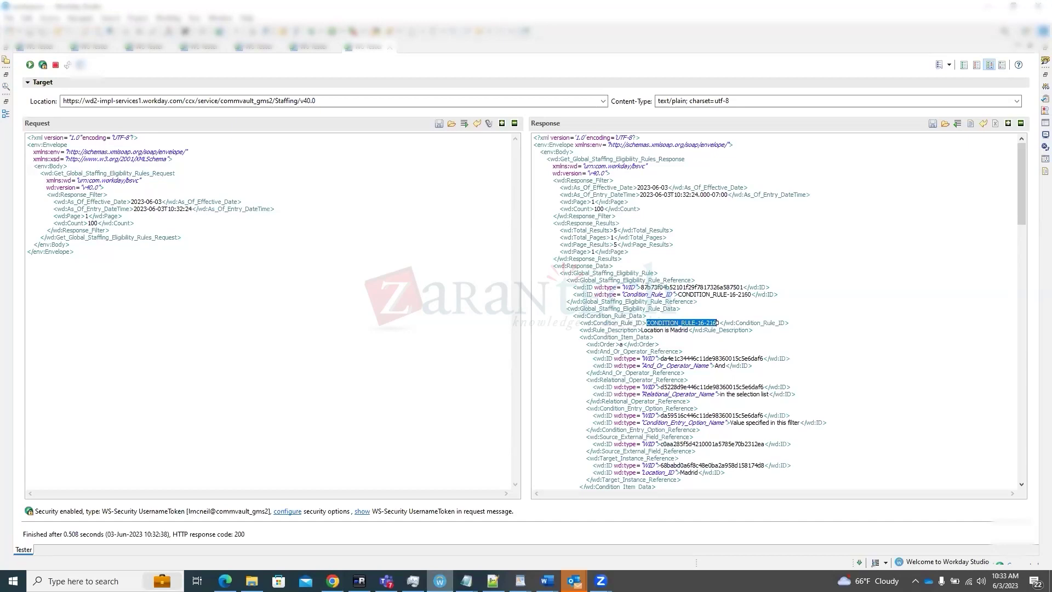
pyautogui.hotkey('alt', 'Tab')
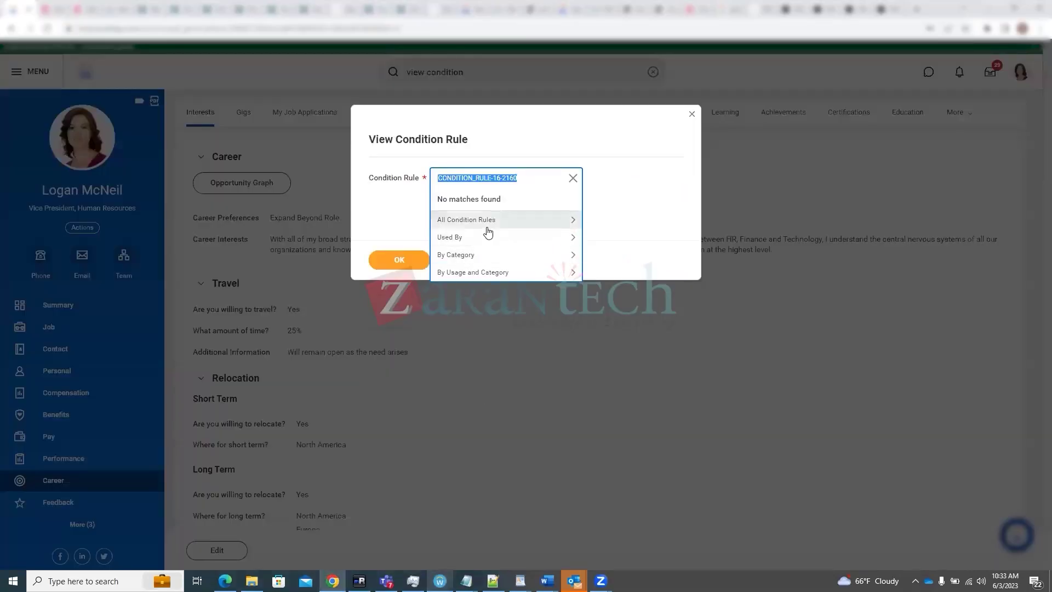
pyautogui.write('locat')
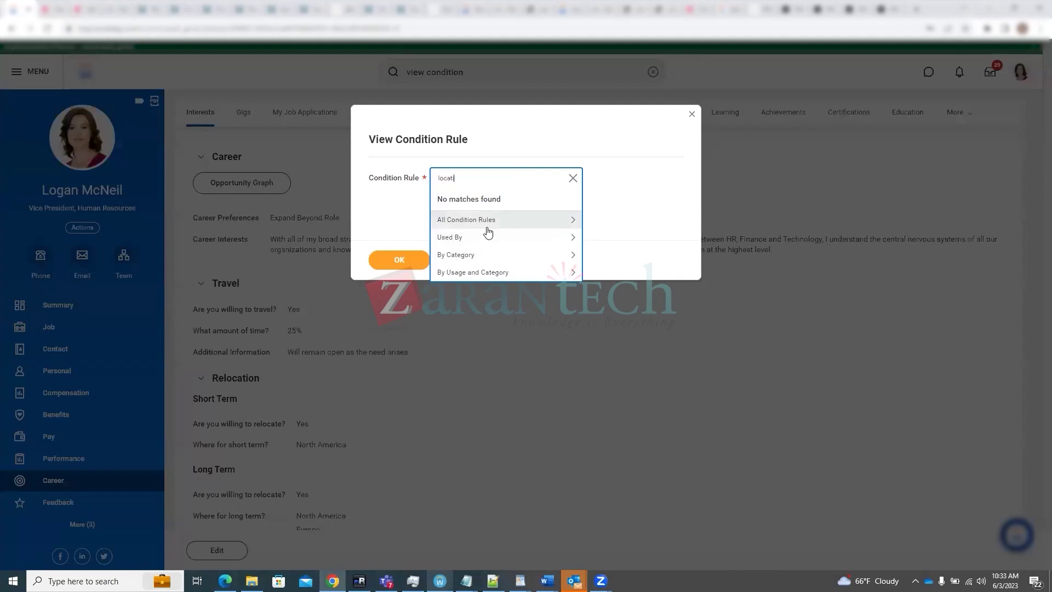
pyautogui.write('ion is madrid')
pyautogui.press('Return')
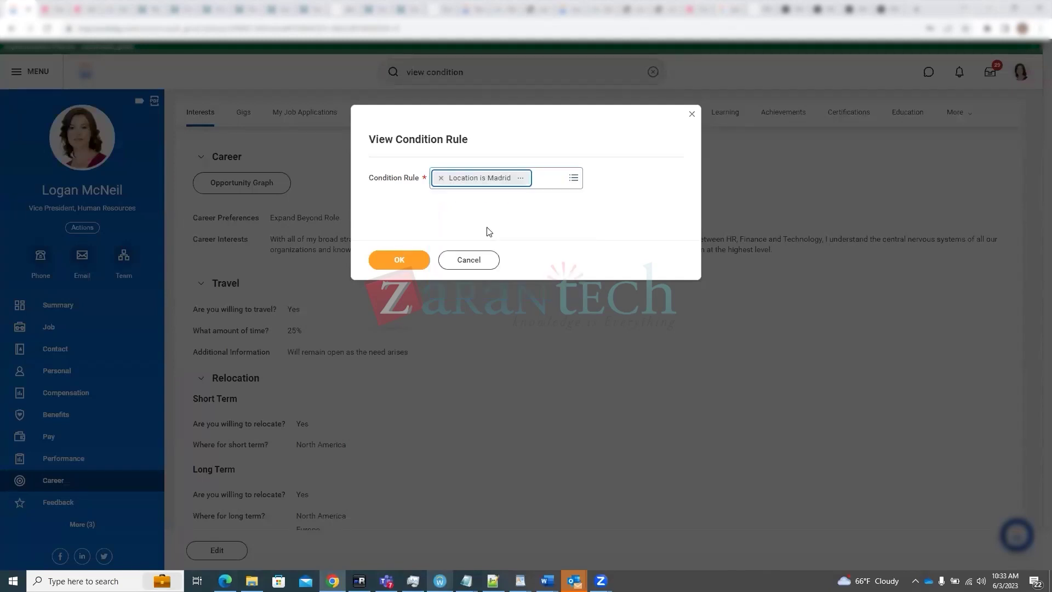
pyautogui.click(399, 261)
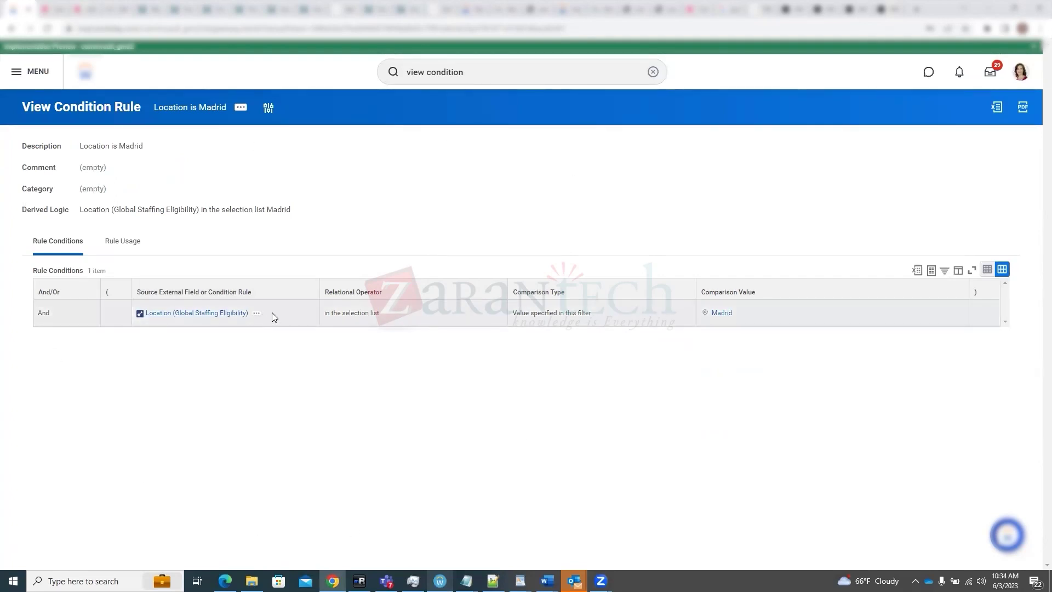
pyautogui.click(135, 248)
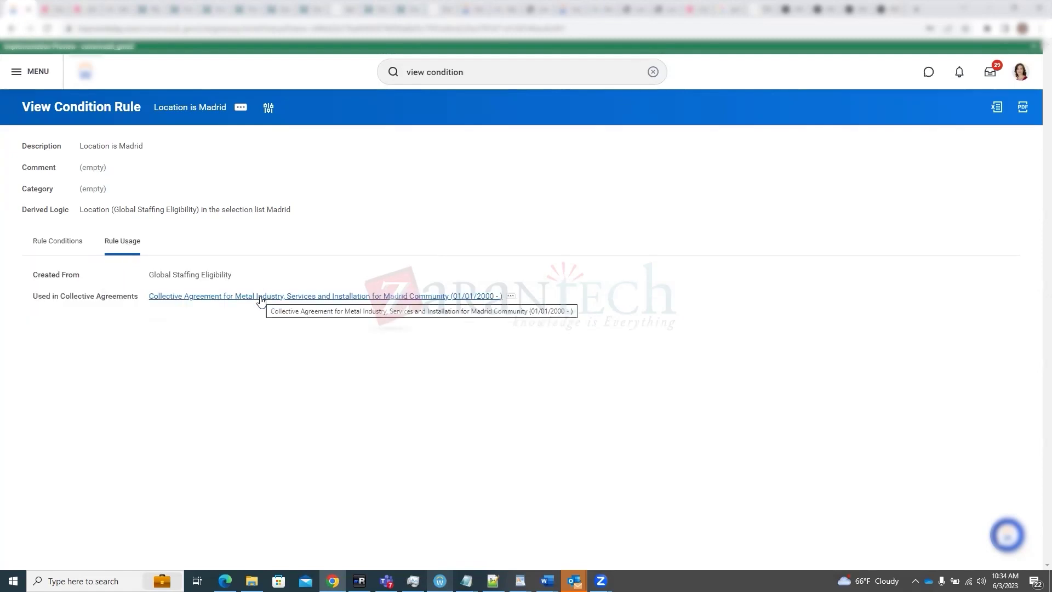
# Open the Madrid metal industry collective agreement listed in the rule usage and review its agreement details and classification factors
pyautogui.click(197, 303)
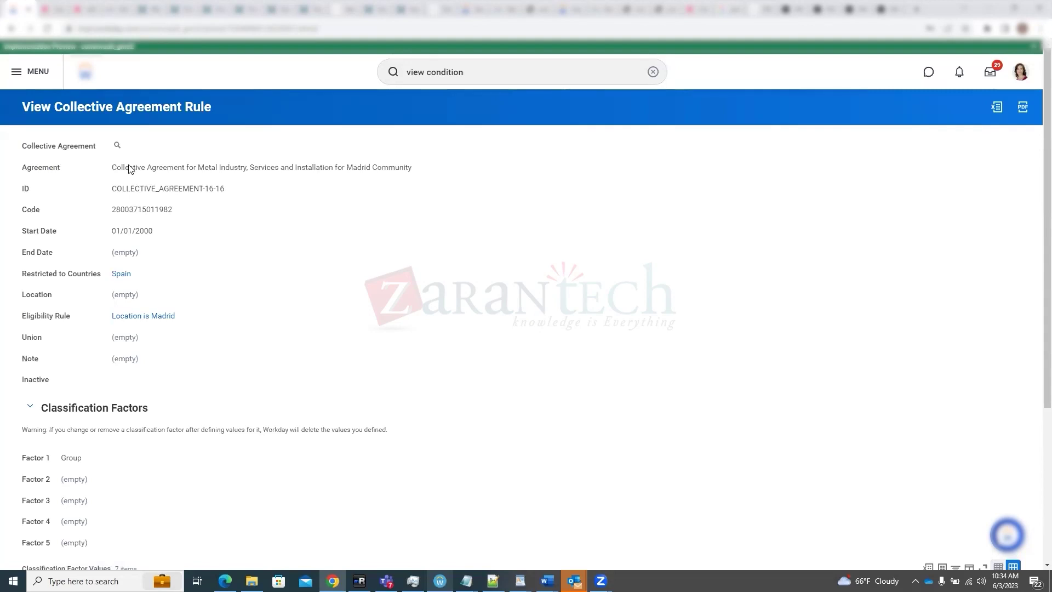
pyautogui.moveTo(127, 168); pyautogui.dragTo(253, 167)
pyautogui.scroll(-4, 217, 203)
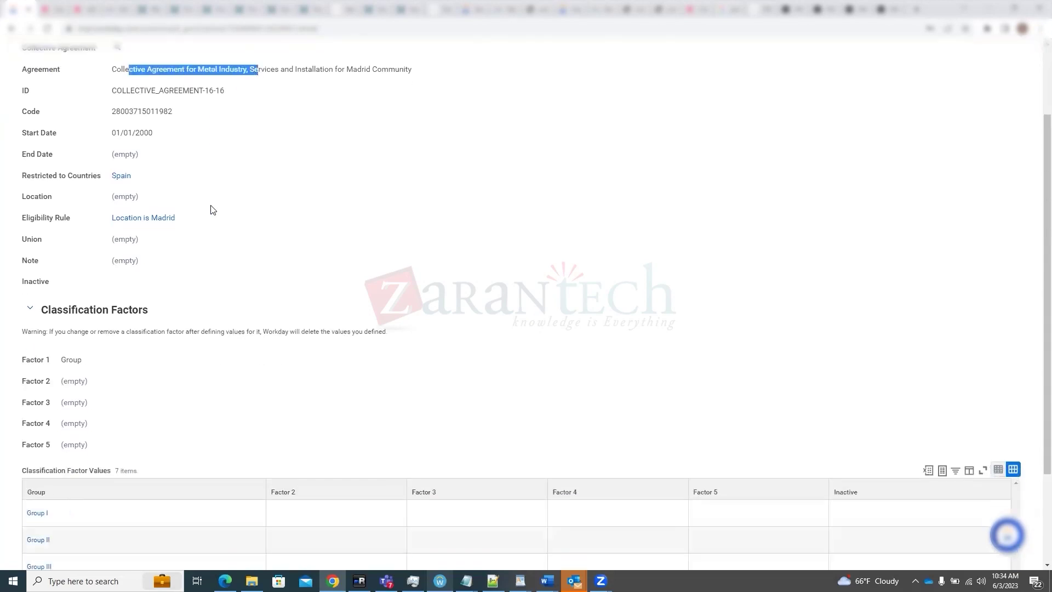
pyautogui.scroll(-1, 213, 210)
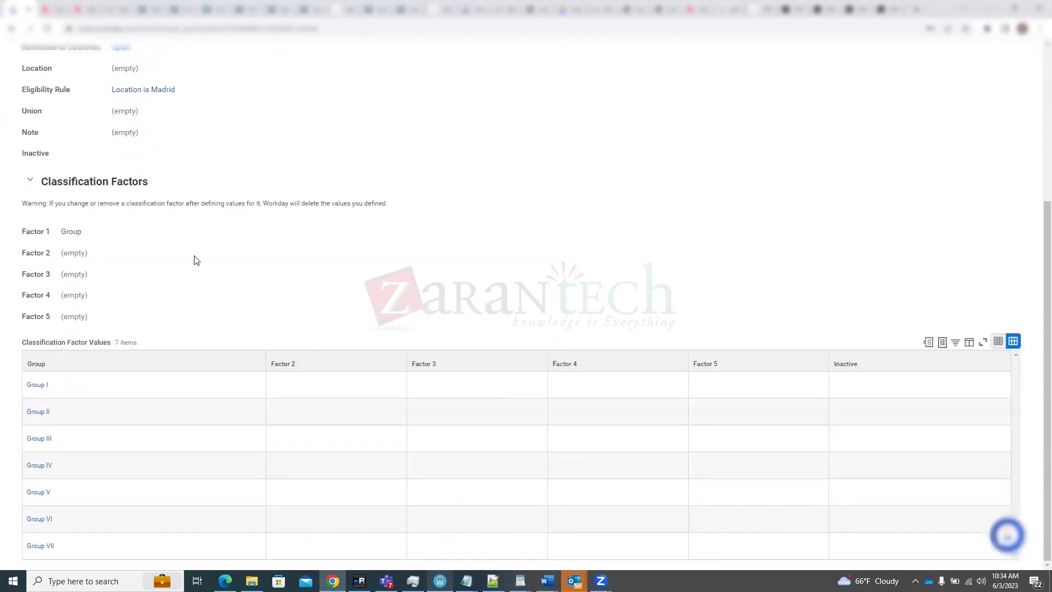
pyautogui.scroll(5, 196, 257)
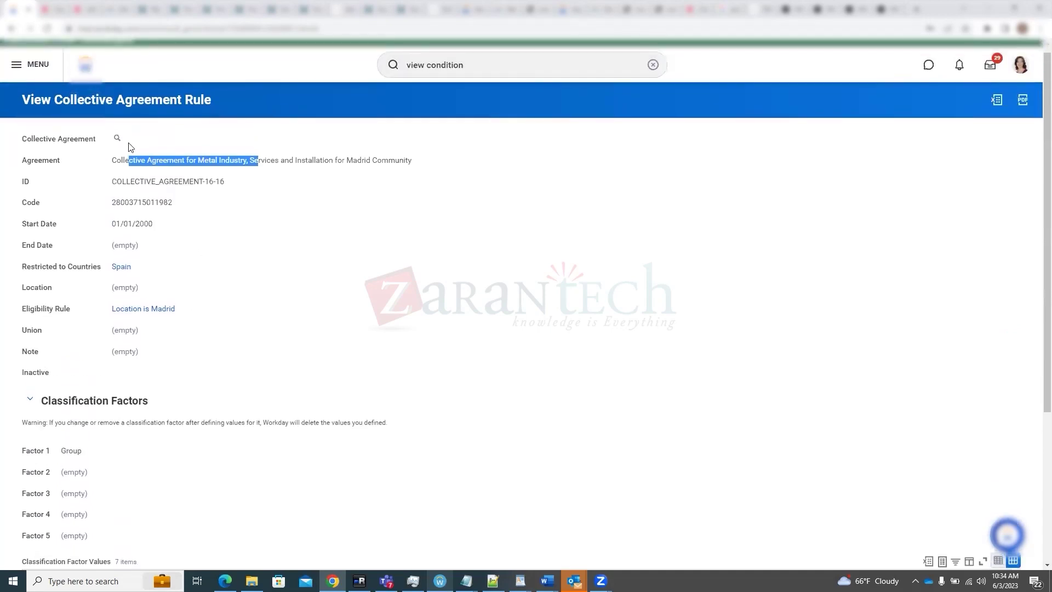
# Open the full collective agreement record and view the Group I option among its classification factor values
pyautogui.click(119, 142)
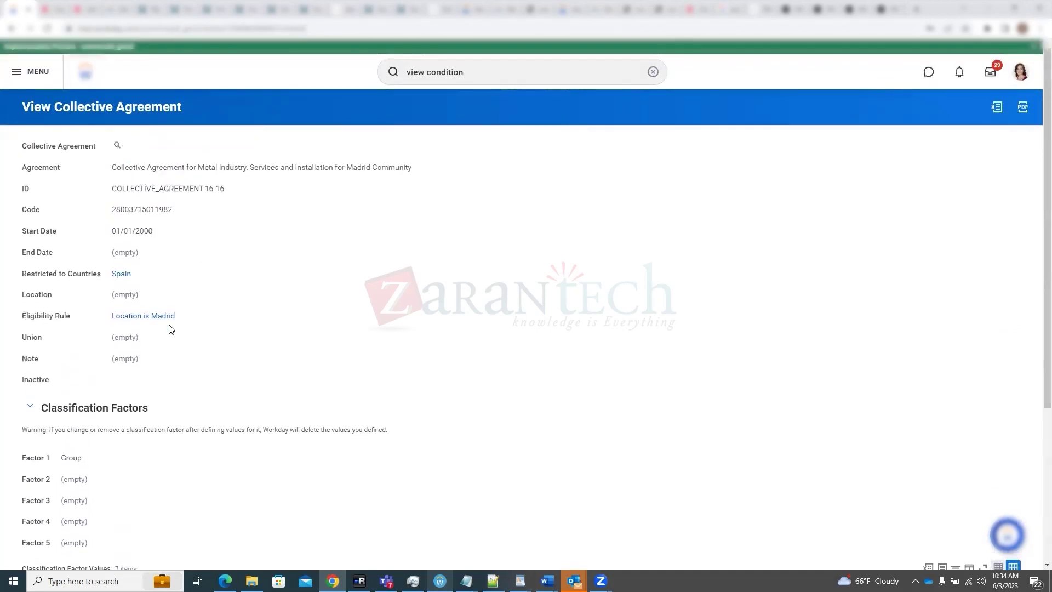
pyautogui.scroll(-2, 176, 317)
pyautogui.scroll(-2, 176, 317)
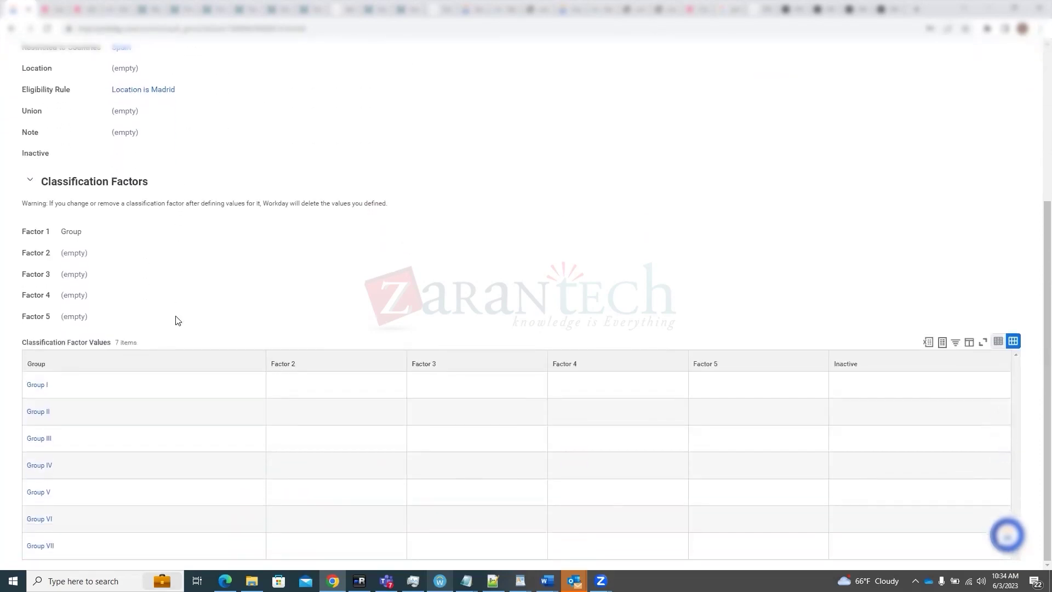
pyautogui.click(38, 385)
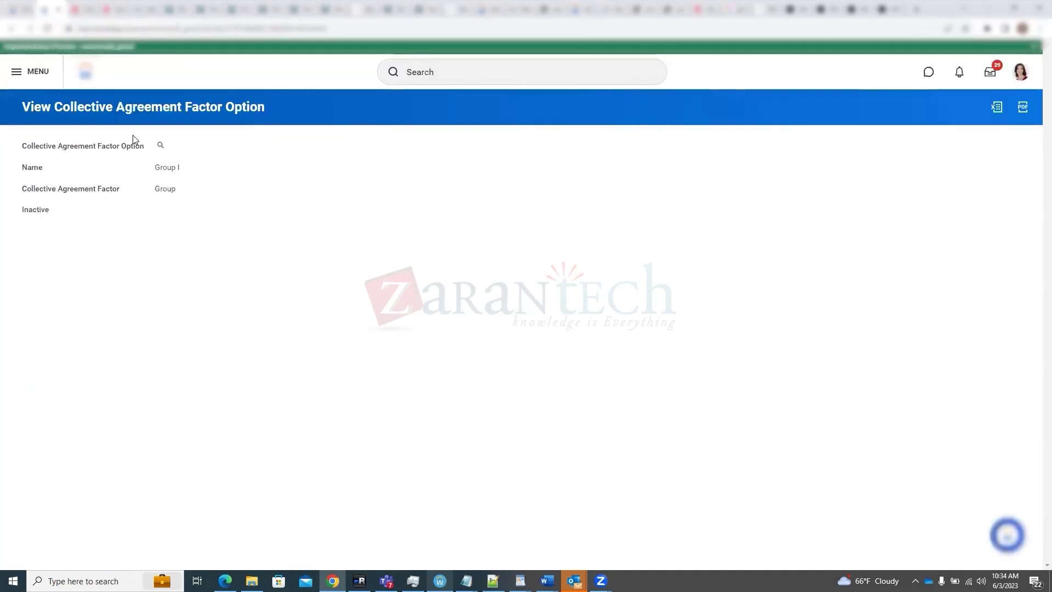
pyautogui.click(161, 147)
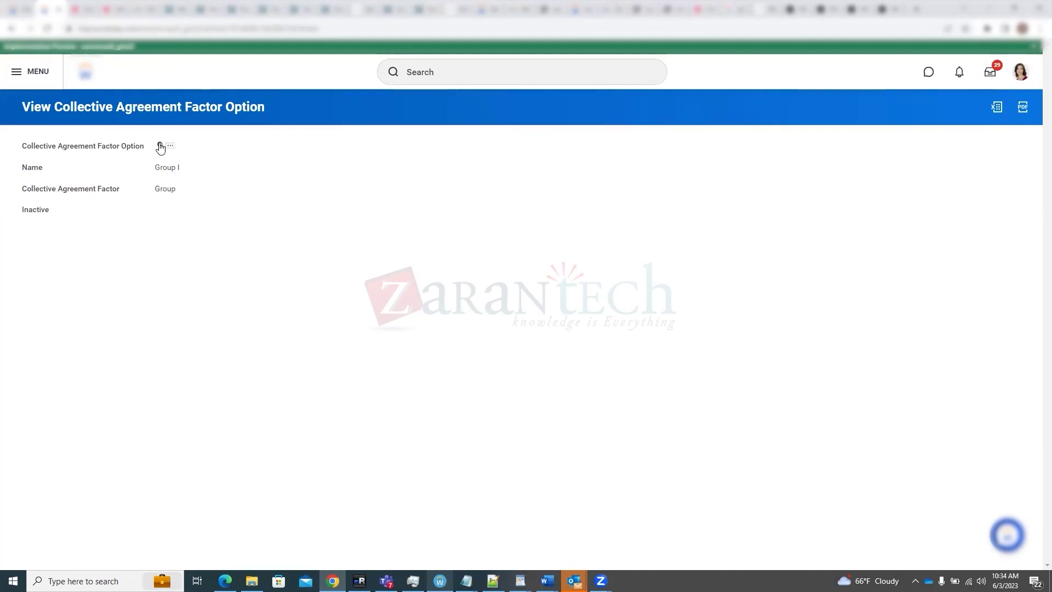
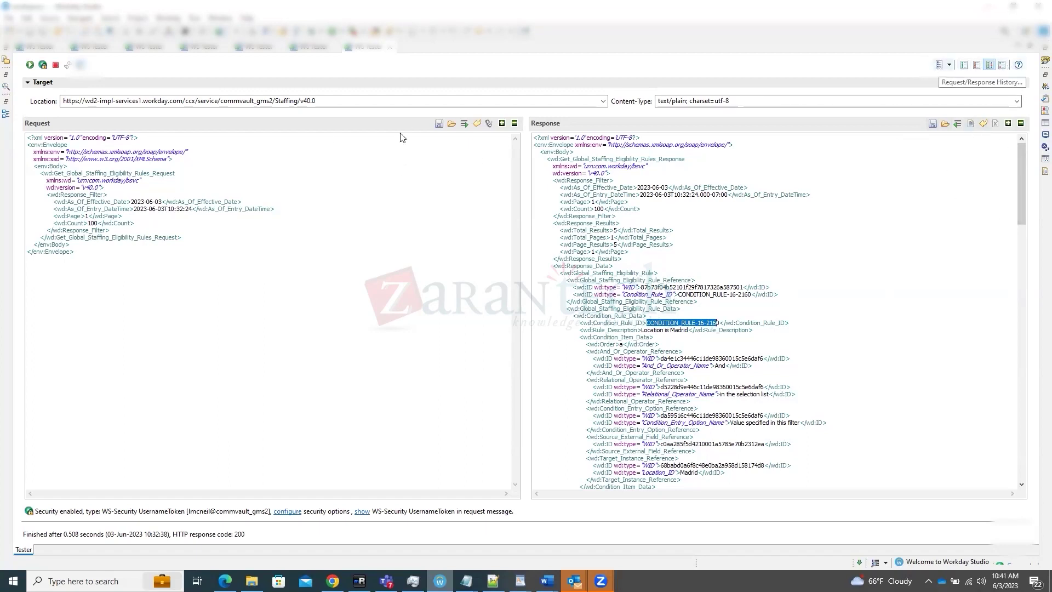
# In Workday Studio, restore the tester to its normal size and select the Put_Global_Staffing_Eligibility_Rule operation of the Staffing service
pyautogui.doubleClick(362, 48)
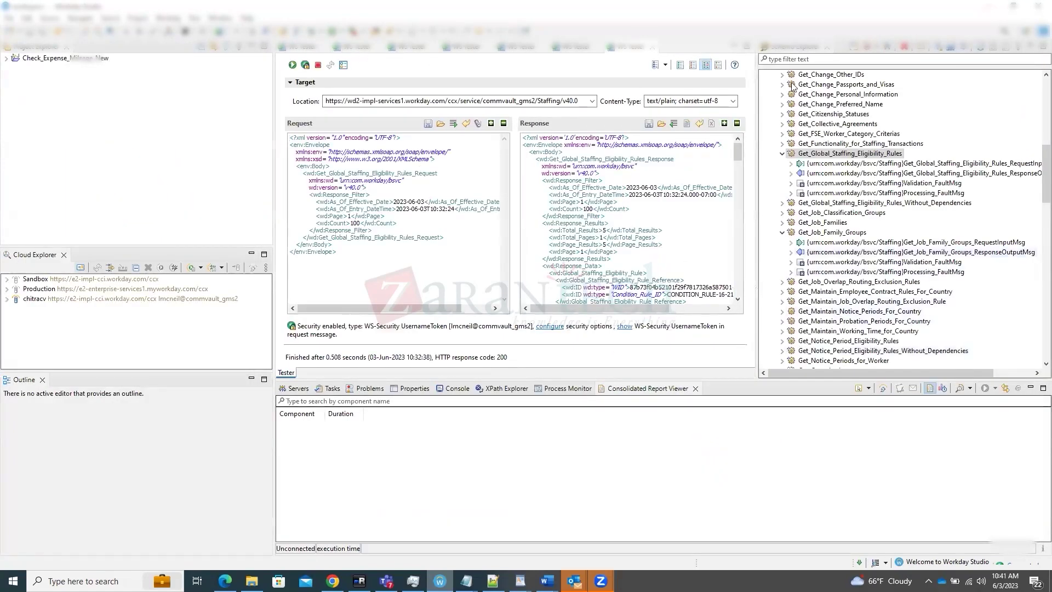
pyautogui.scroll(-2, 890, 215)
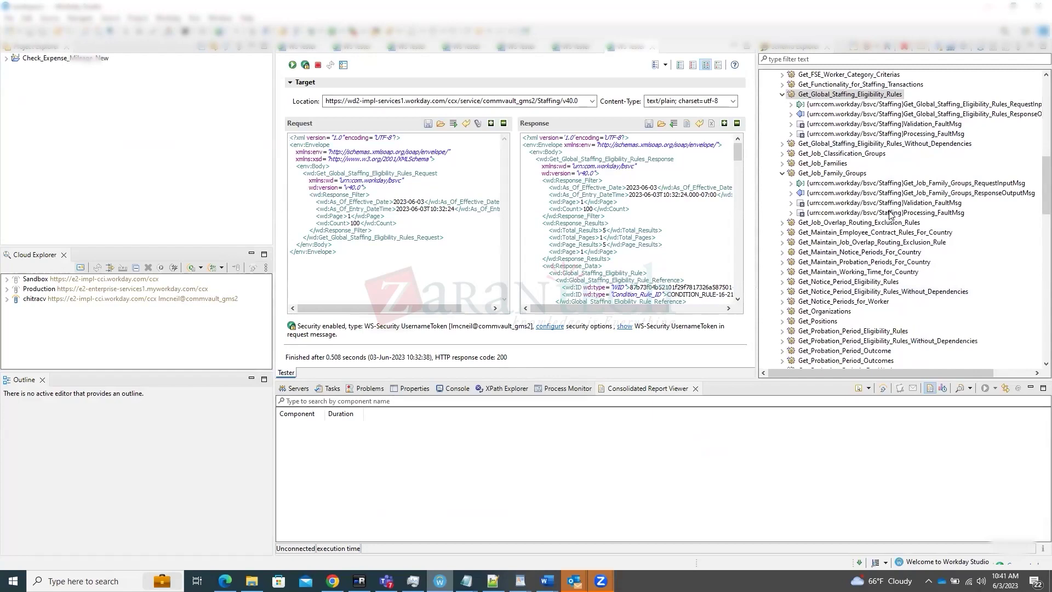
pyautogui.scroll(-20, 890, 215)
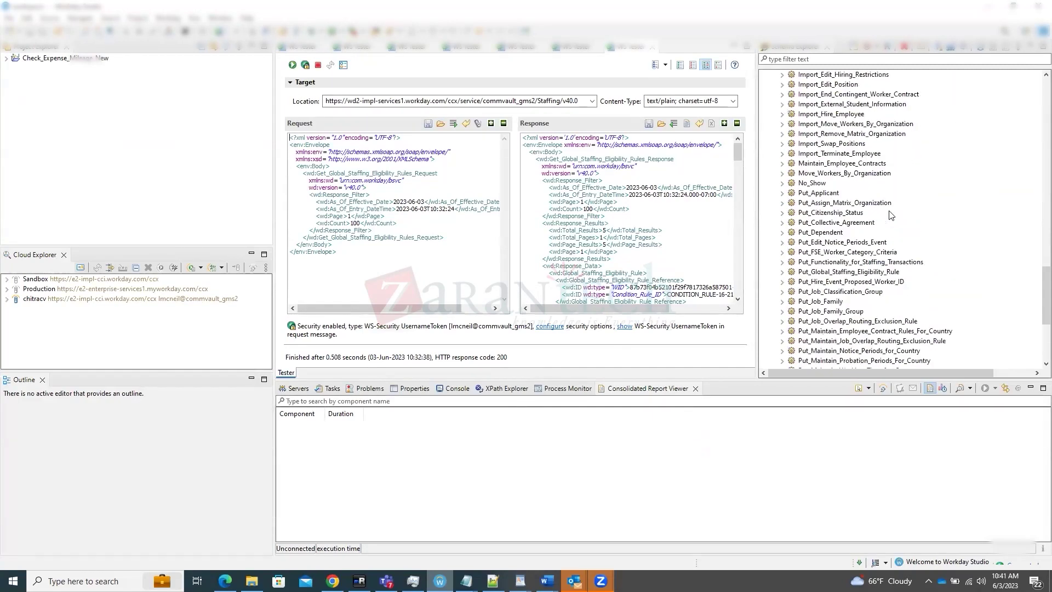
pyautogui.click(841, 272)
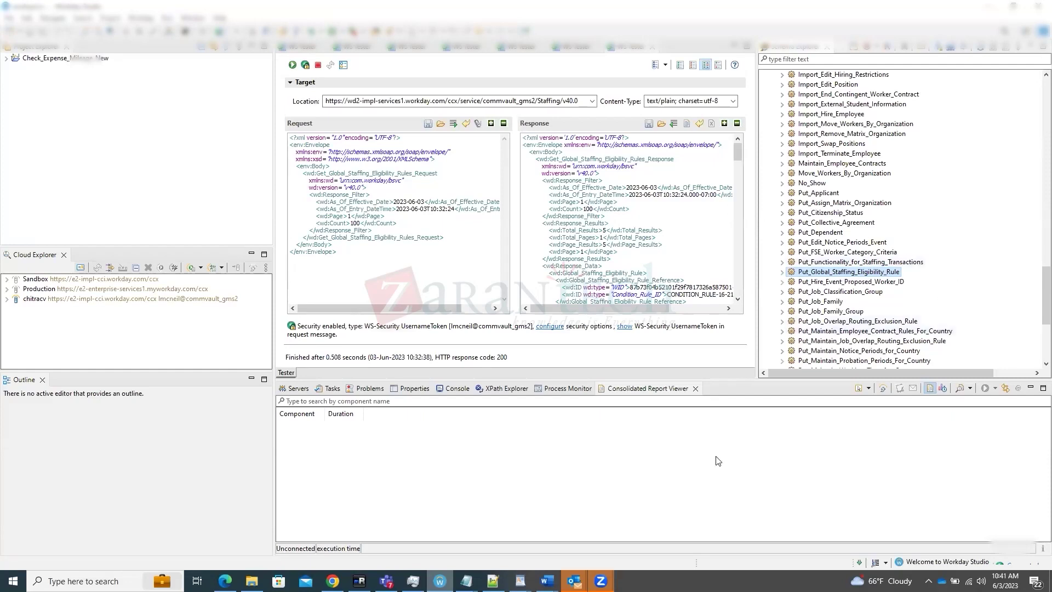
# Switch to the Word document and review the Staffing table rows from Job Family to Employee contract rules for country
pyautogui.moveTo(547, 581)
pyautogui.click(592, 525)
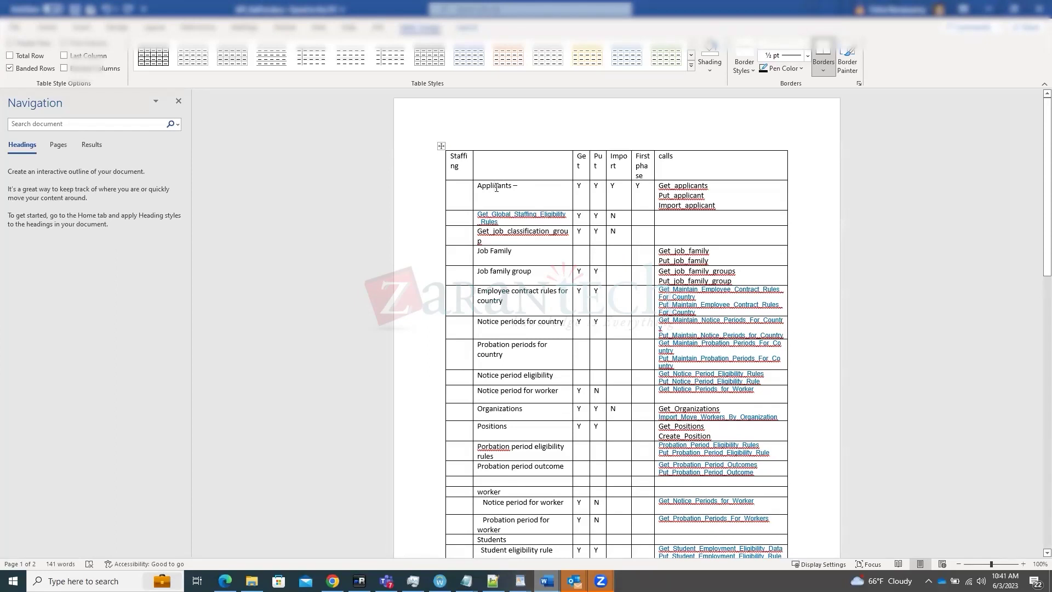
pyautogui.click(542, 258)
pyautogui.moveTo(520, 303)
pyautogui.mouseDown()
pyautogui.moveTo(496, 294)
pyautogui.moveTo(483, 251)
pyautogui.mouseUp()
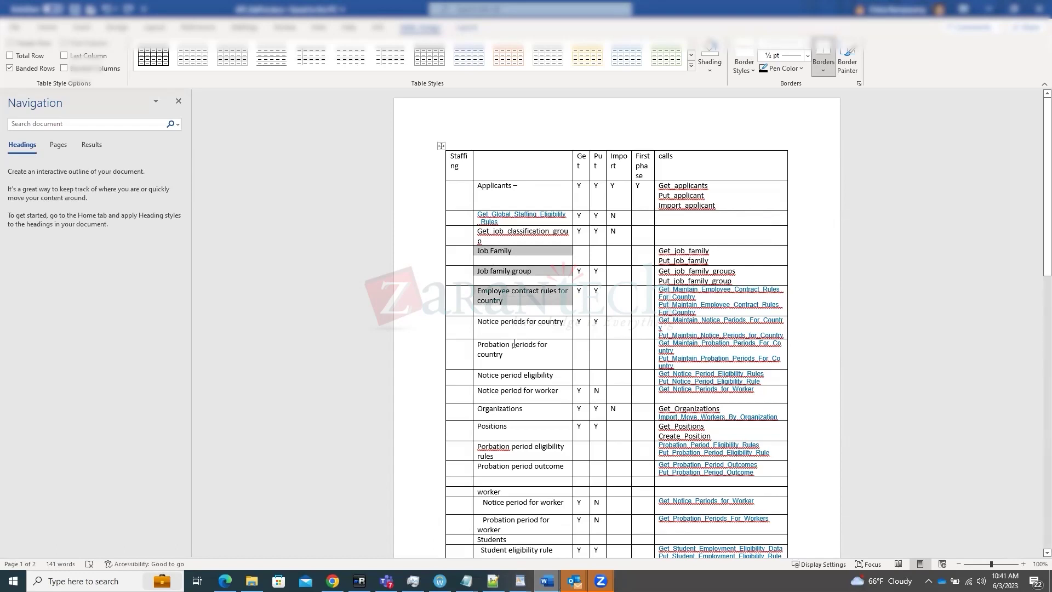
pyautogui.click(534, 251)
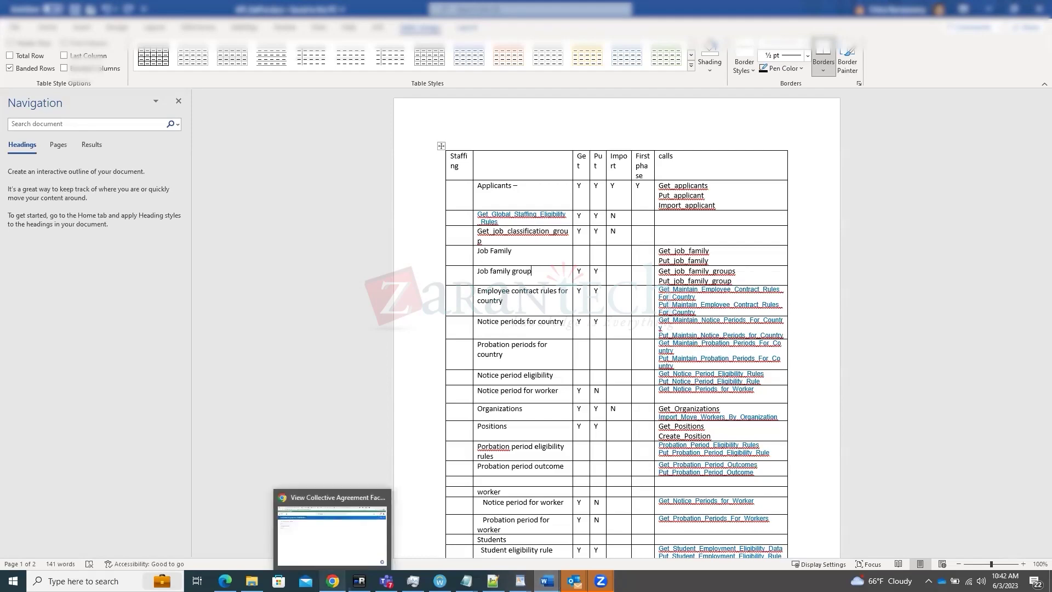
# Switch back to Workday in Chrome, leave the collective agreement and condition rule pages, and return to the worker's profile
pyautogui.click(324, 527)
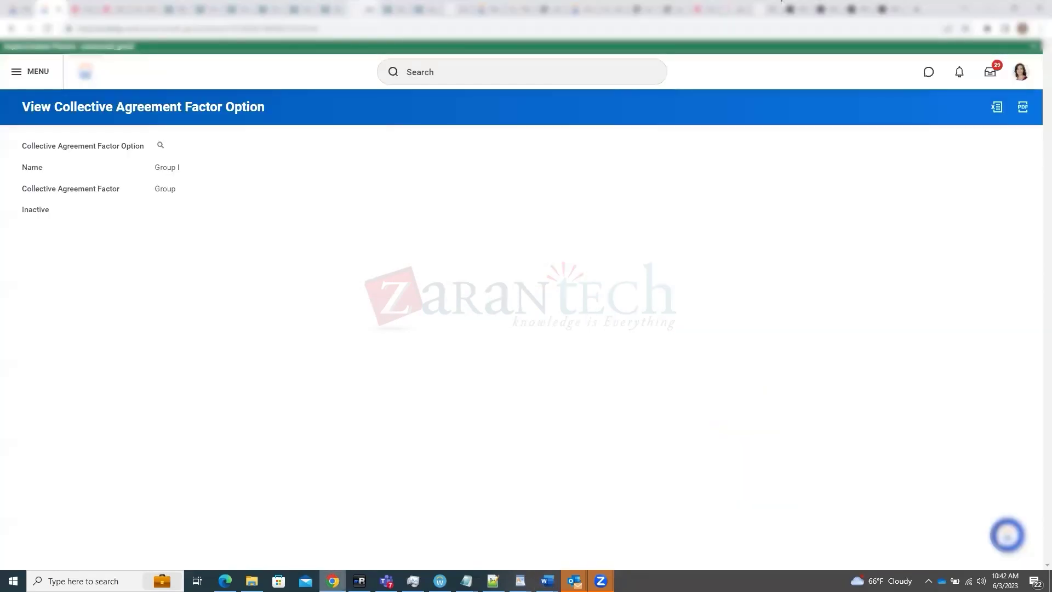
pyautogui.click(374, 6)
pyautogui.click(20, 7)
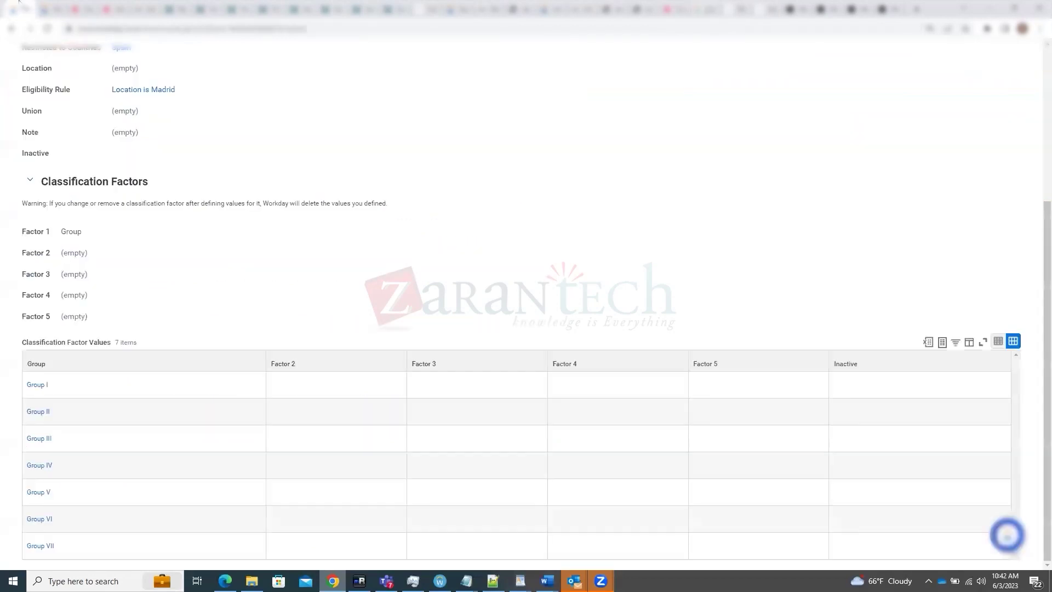
pyautogui.scroll(5, 75, 219)
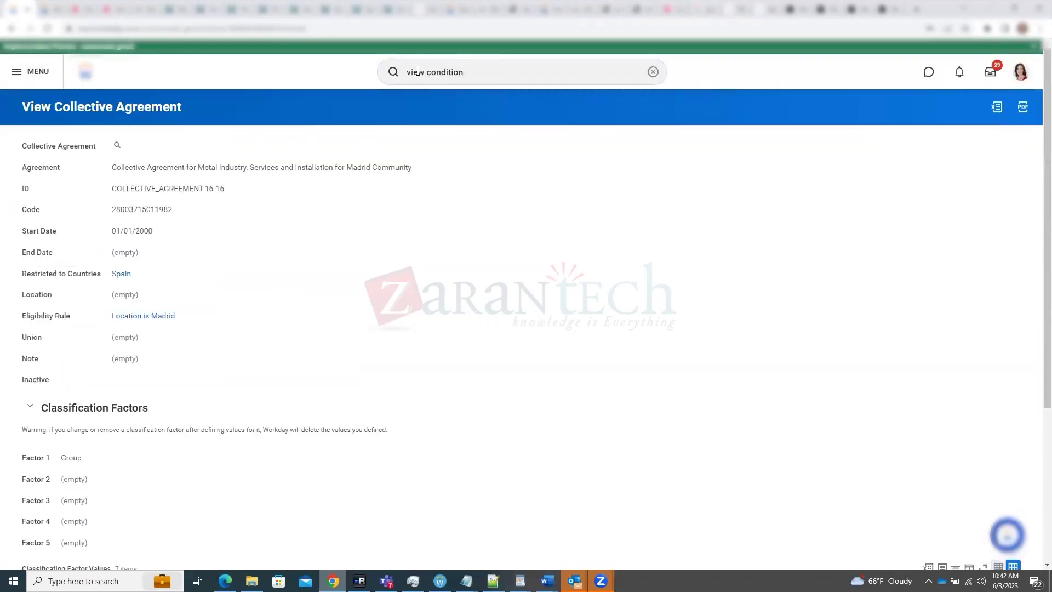
pyautogui.click(11, 28)
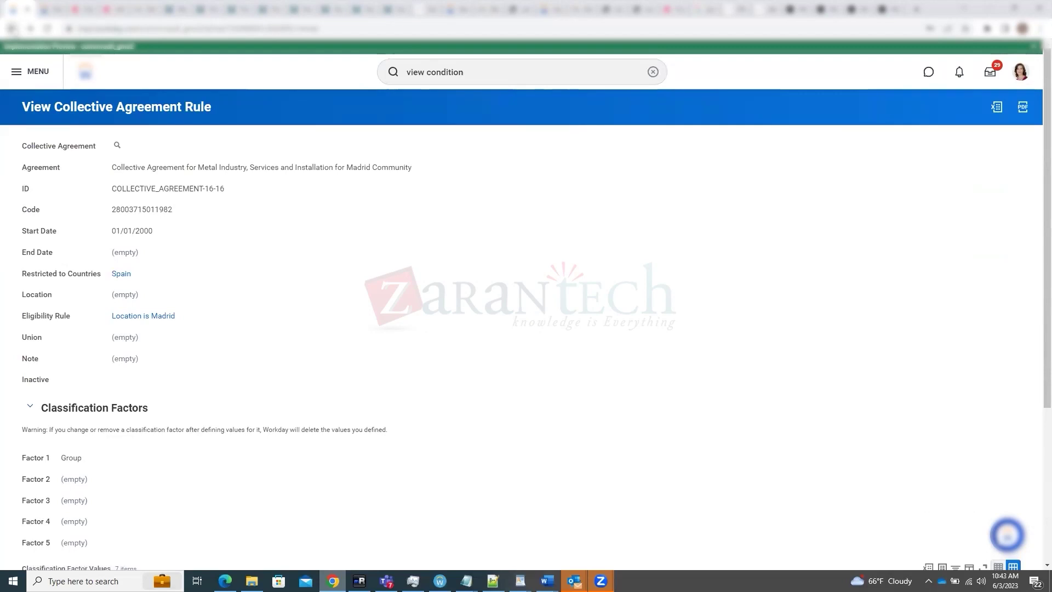
pyautogui.click(11, 29)
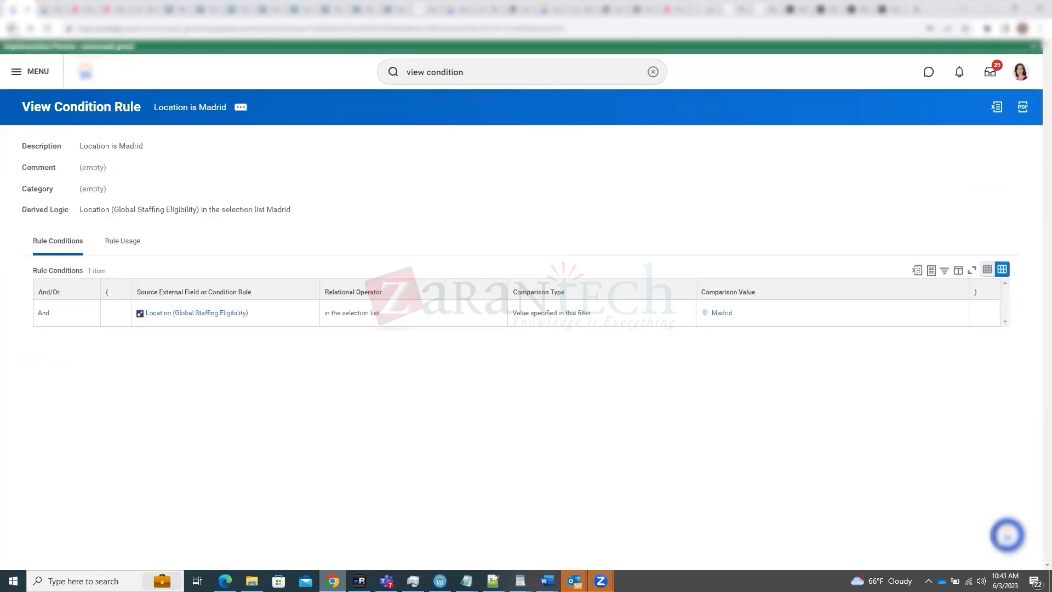
pyautogui.click(11, 29)
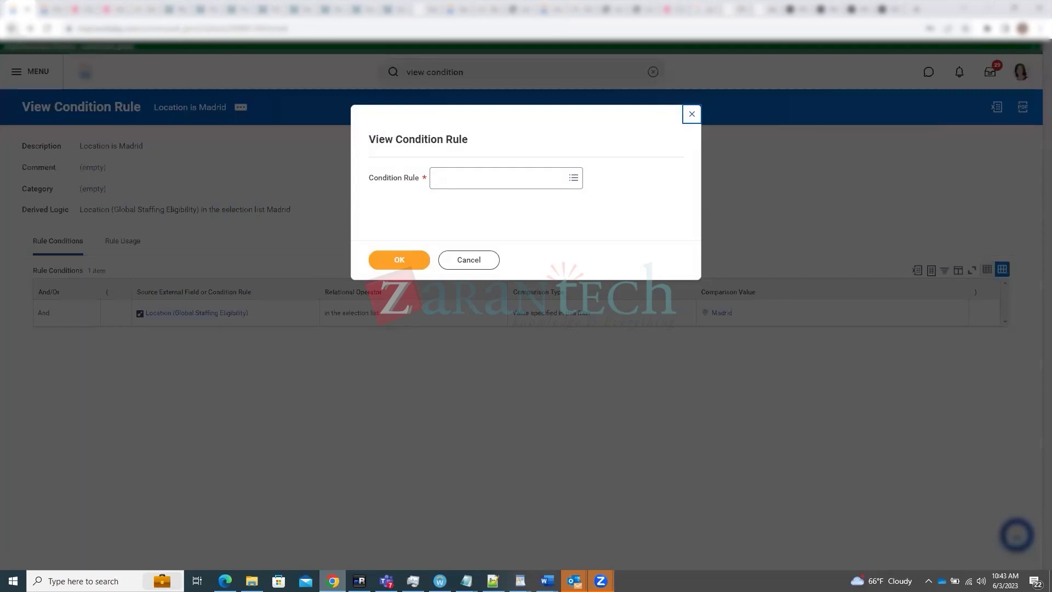
pyautogui.click(469, 259)
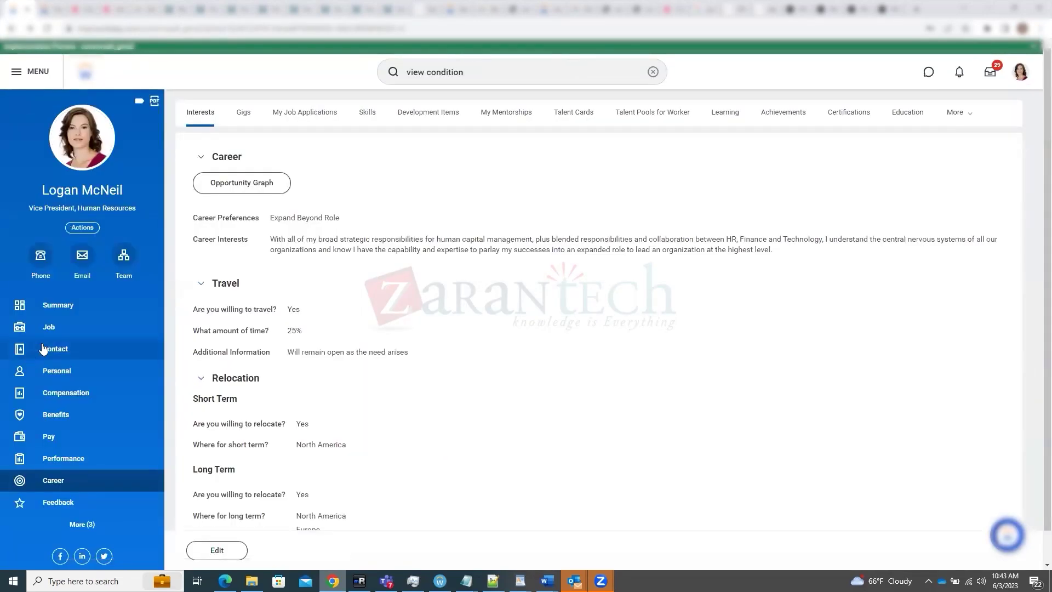
# Show the worker's job details, highlight the Job Family value and examine the details of the Vice President, Human Resources position
pyautogui.click(50, 330)
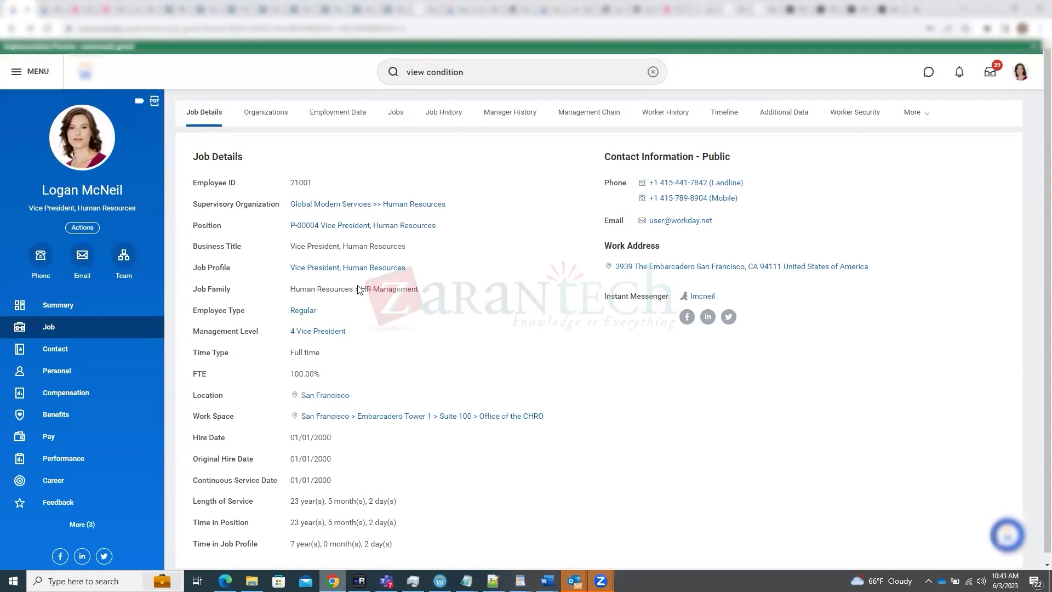
pyautogui.moveTo(291, 290); pyautogui.dragTo(372, 291)
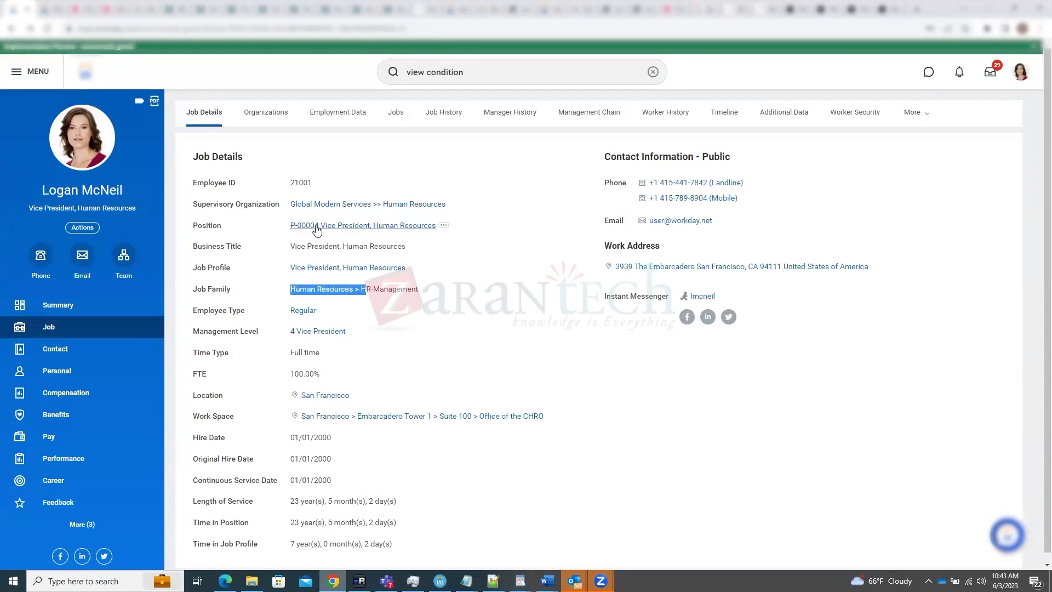
pyautogui.click(317, 226)
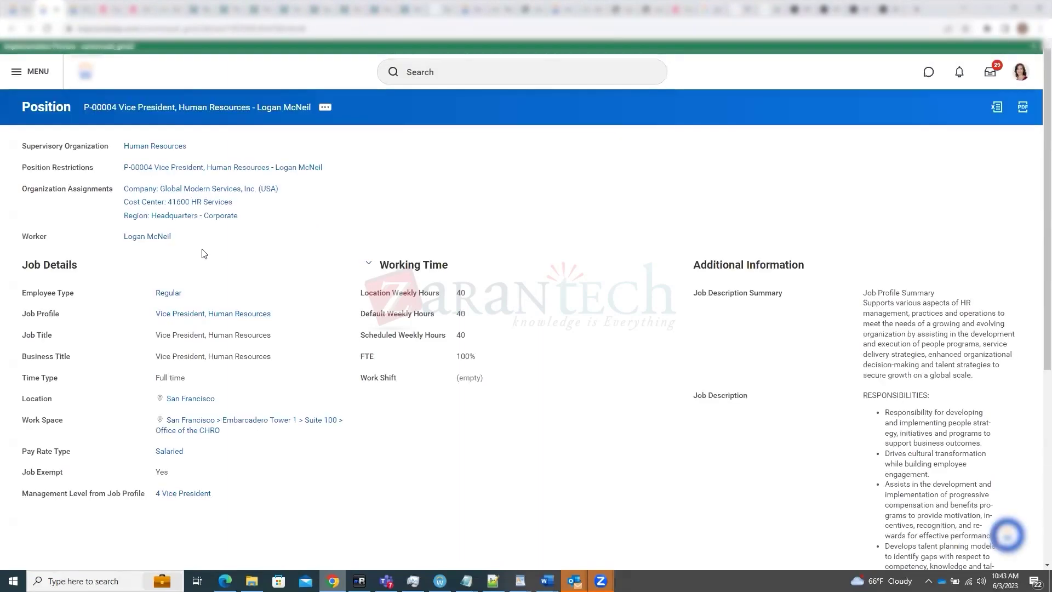
pyautogui.scroll(-1, 204, 253)
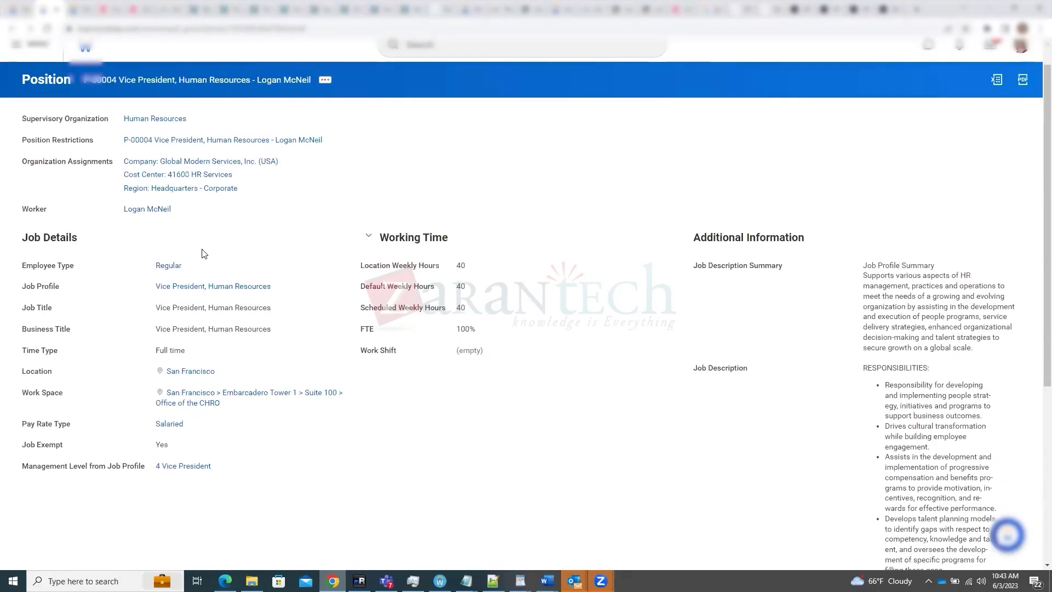
pyautogui.scroll(-3, 204, 253)
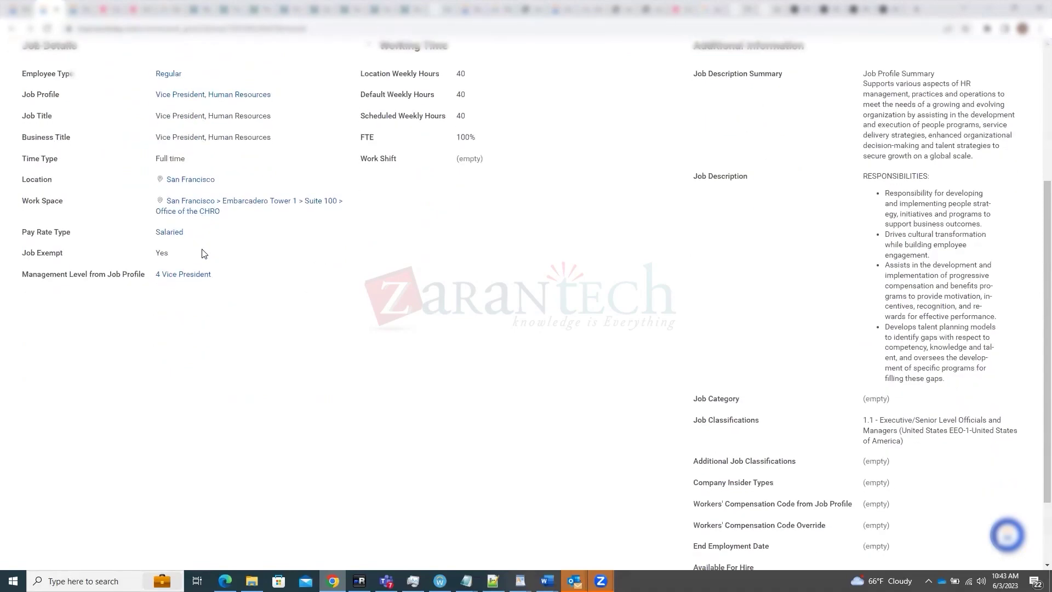
pyautogui.scroll(-2, 204, 254)
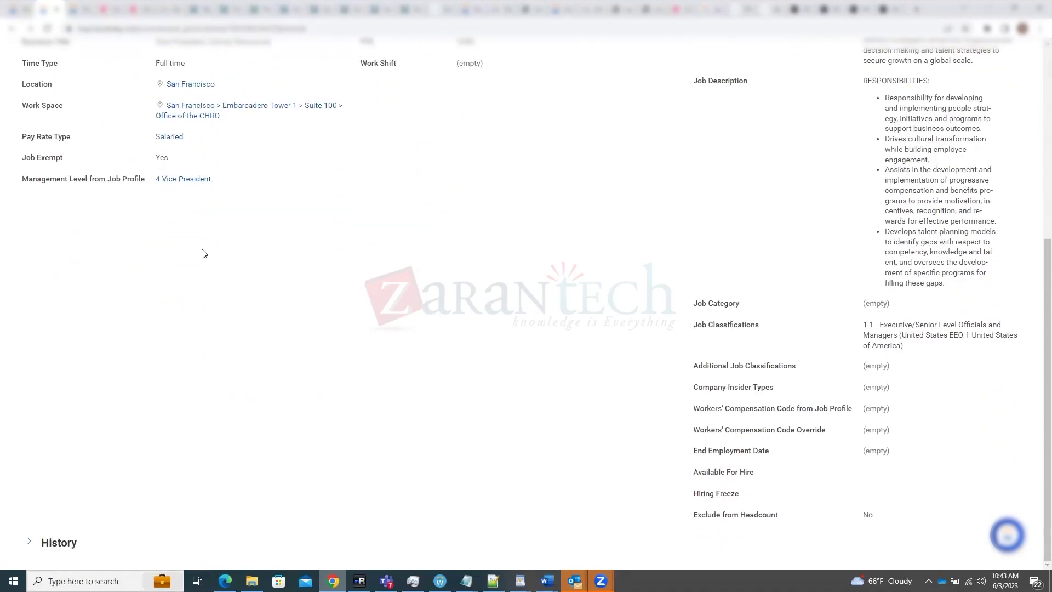
pyautogui.scroll(5, 204, 253)
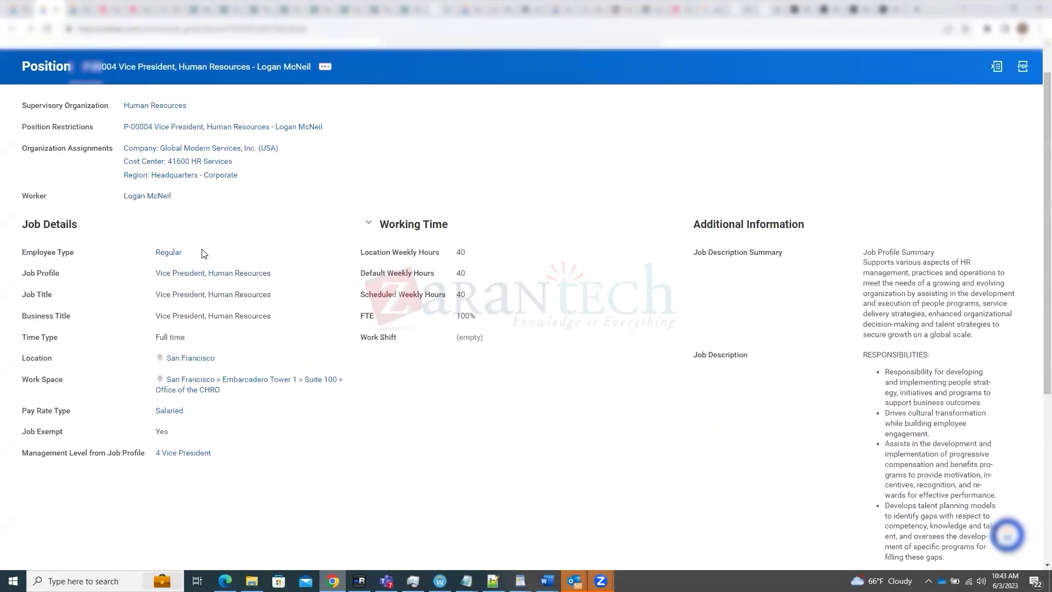
# Return to the worker's job details, highlight the Job Family value again and list the additional job sections
pyautogui.click(28, 2)
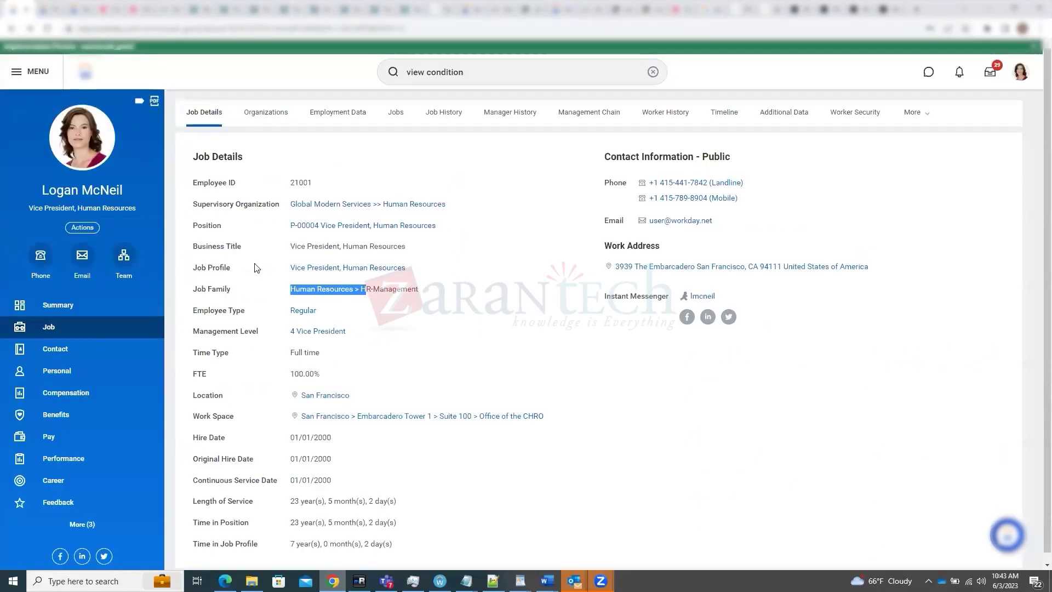
pyautogui.click(331, 291)
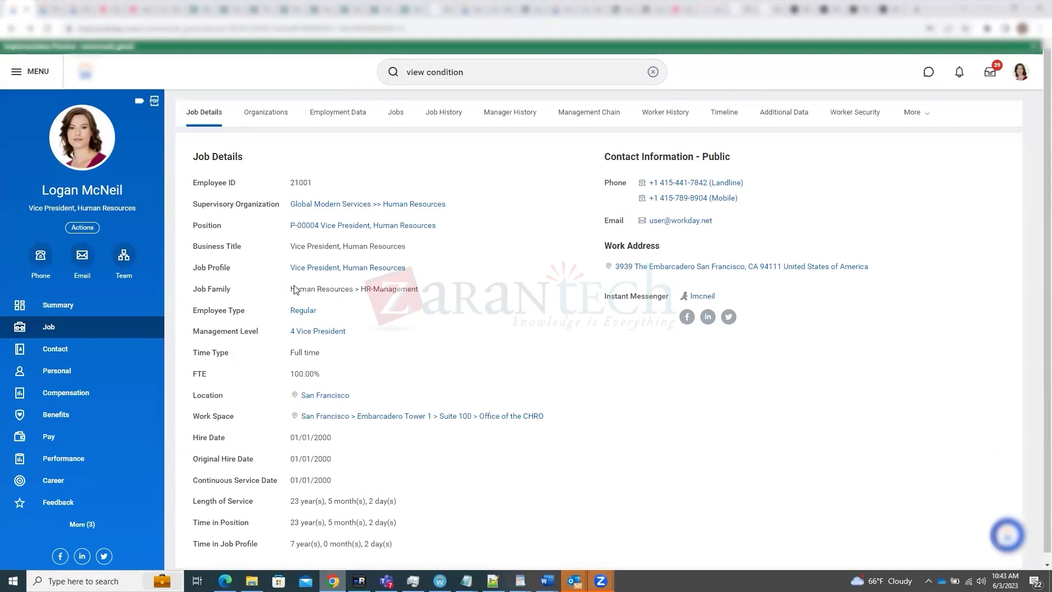
pyautogui.moveTo(307, 291); pyautogui.dragTo(403, 287)
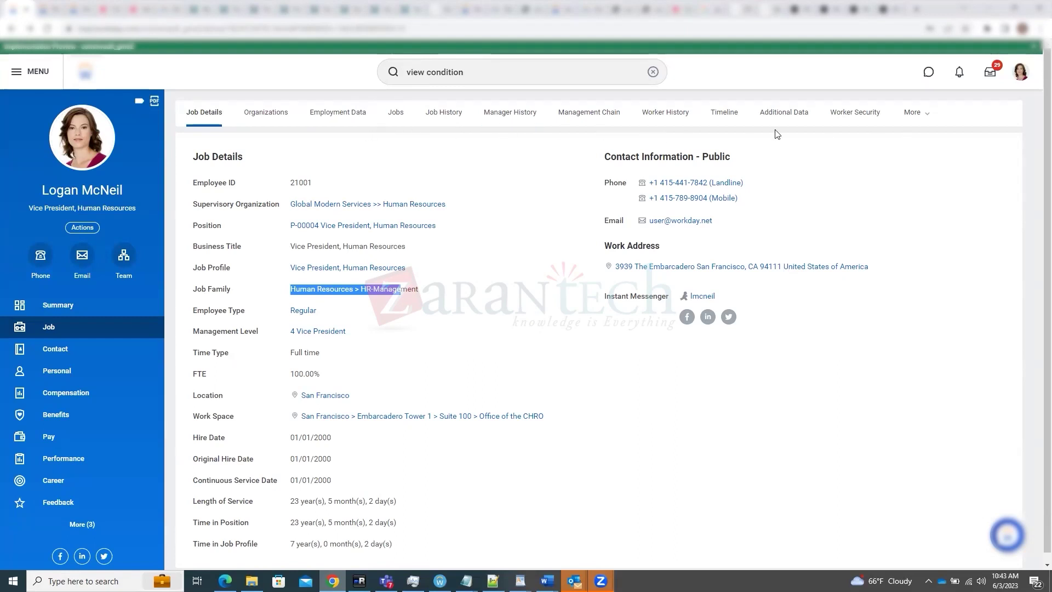
pyautogui.click(910, 114)
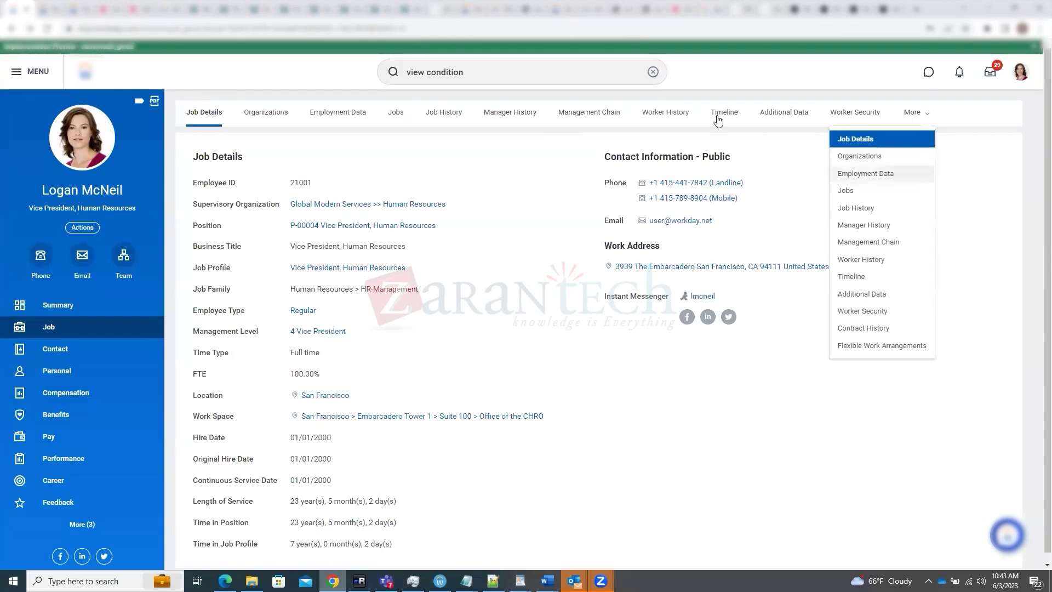
# Search Workday for "view job family" and expand the search to more categories
pyautogui.click(488, 72)
pyautogui.tripleClick(440, 74)
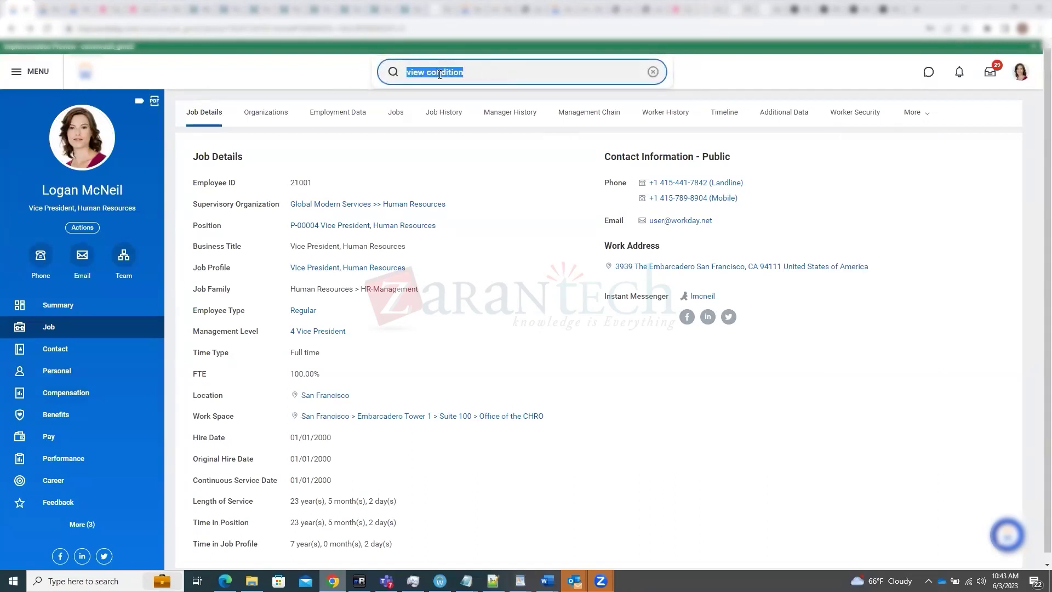
pyautogui.write('view job')
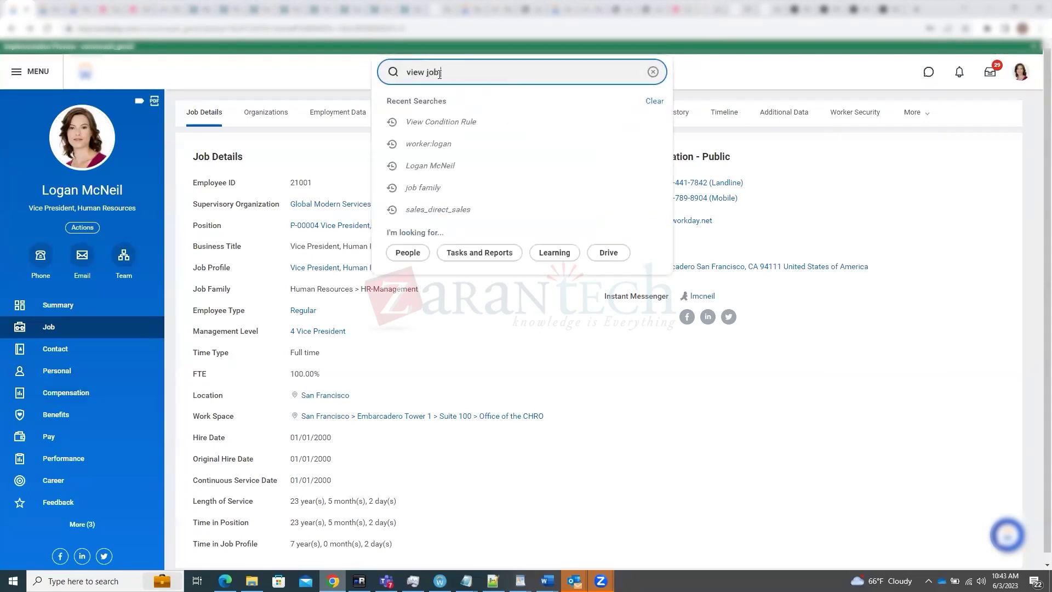
pyautogui.write(' famil')
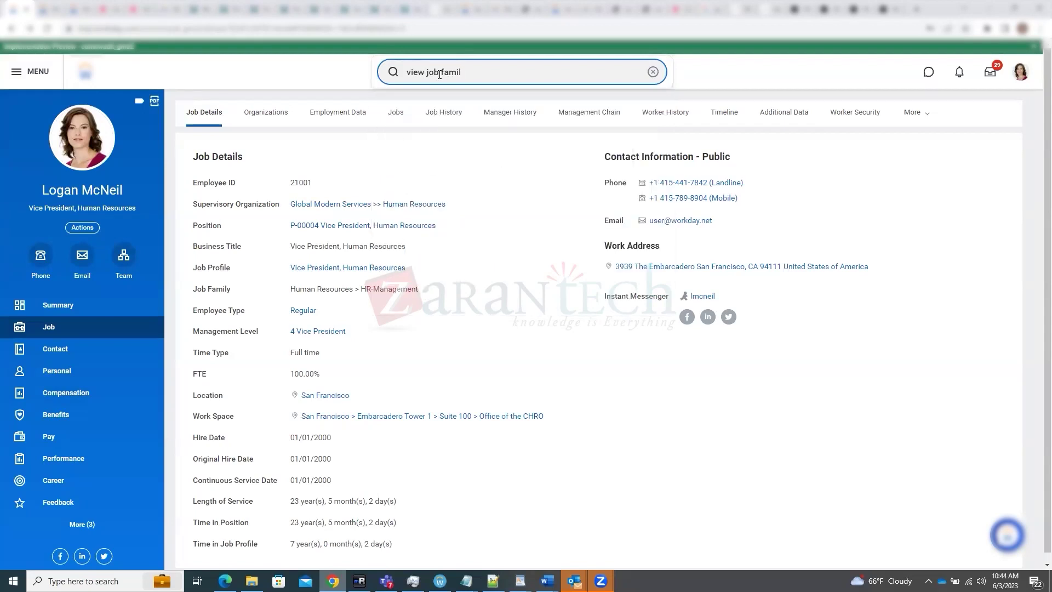
pyautogui.write('y')
pyautogui.press('Return')
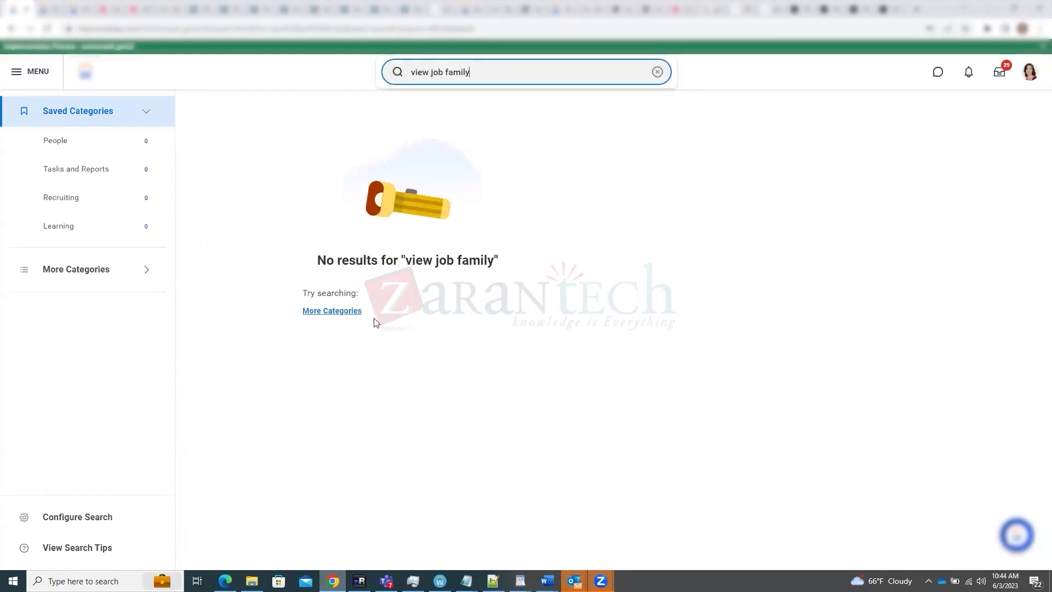
pyautogui.click(333, 312)
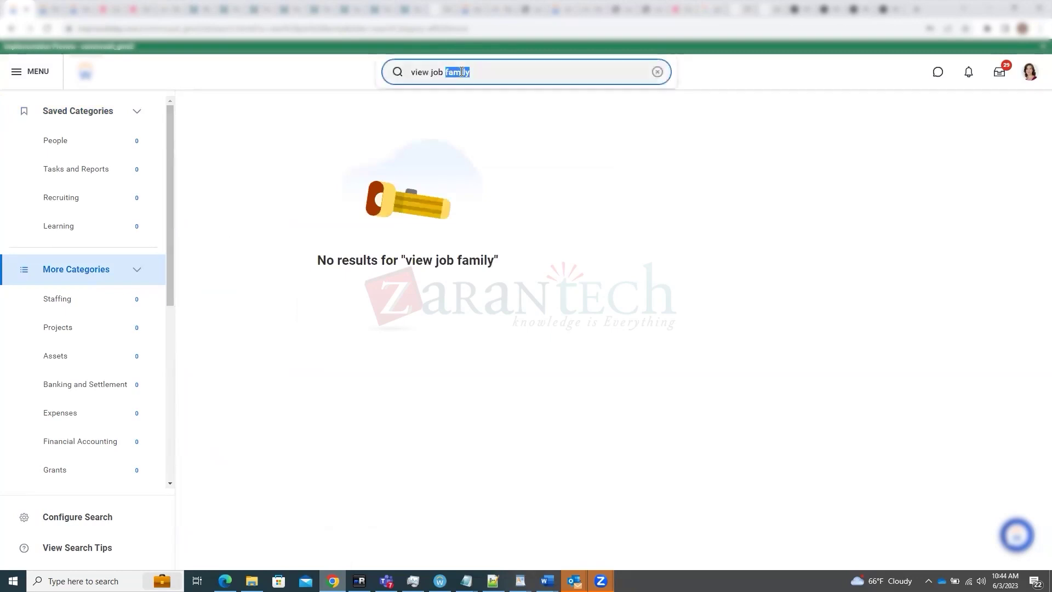
# Leave the "view job family" search and return to the worker's job details
pyautogui.press('BackSpace')
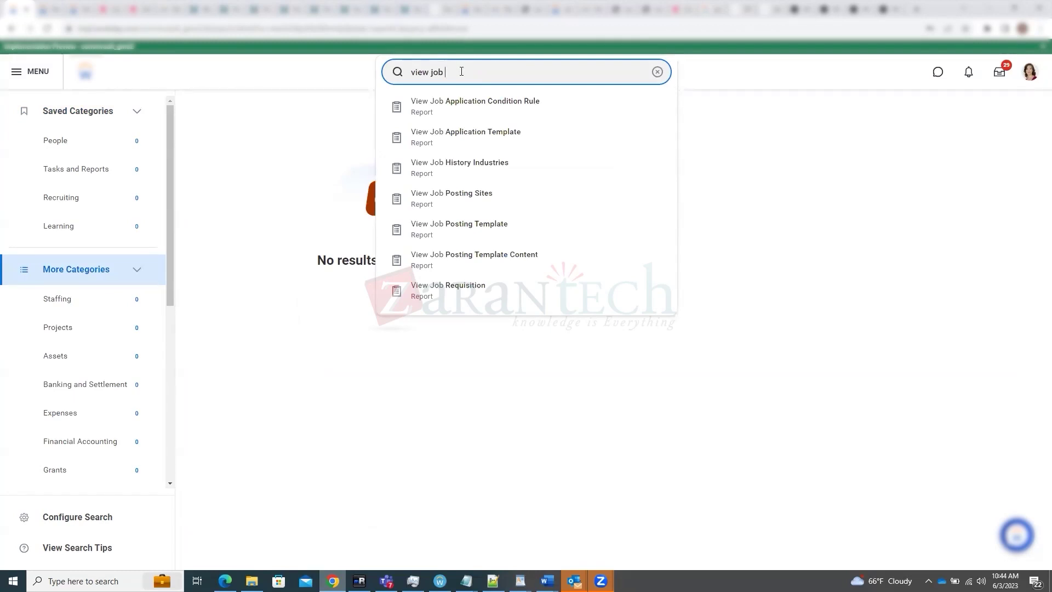
pyautogui.click(12, 29)
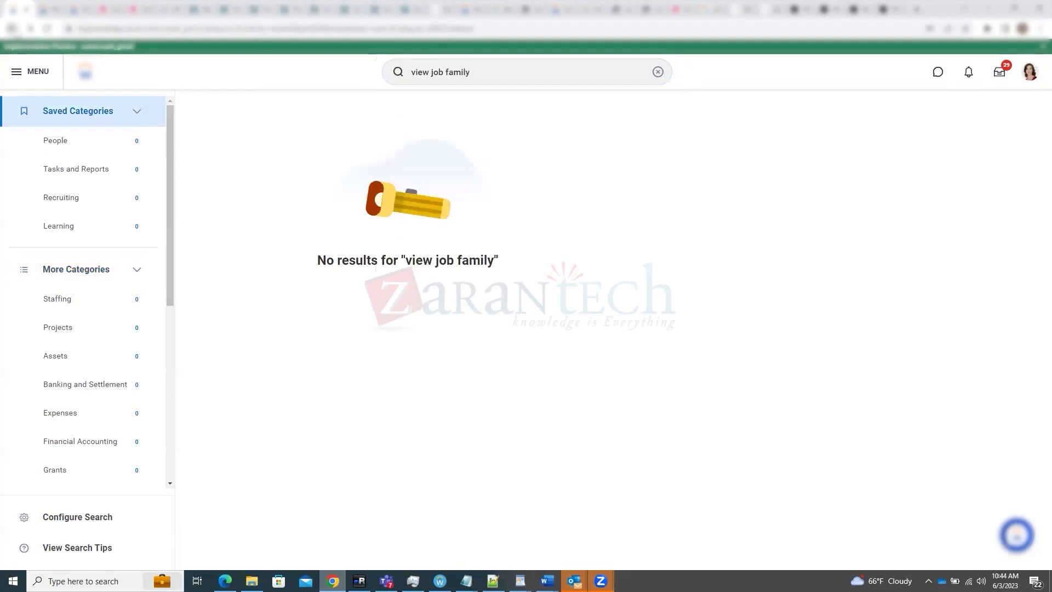
pyautogui.hotkey('alt', 'Left')
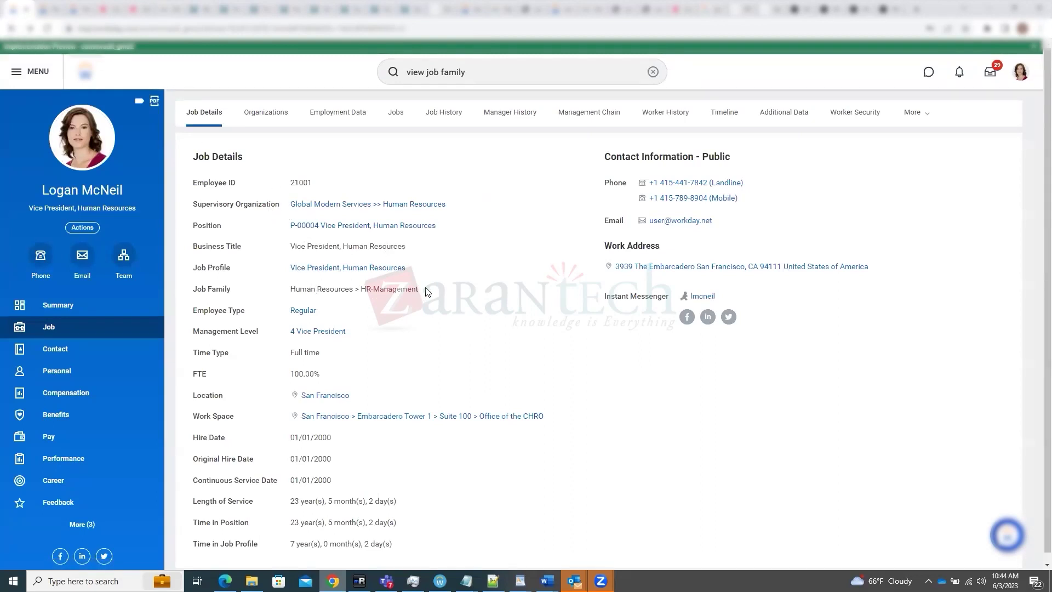
# View the worker's organizations and jobs, and open the Vice President, Human Resources position
pyautogui.click(265, 115)
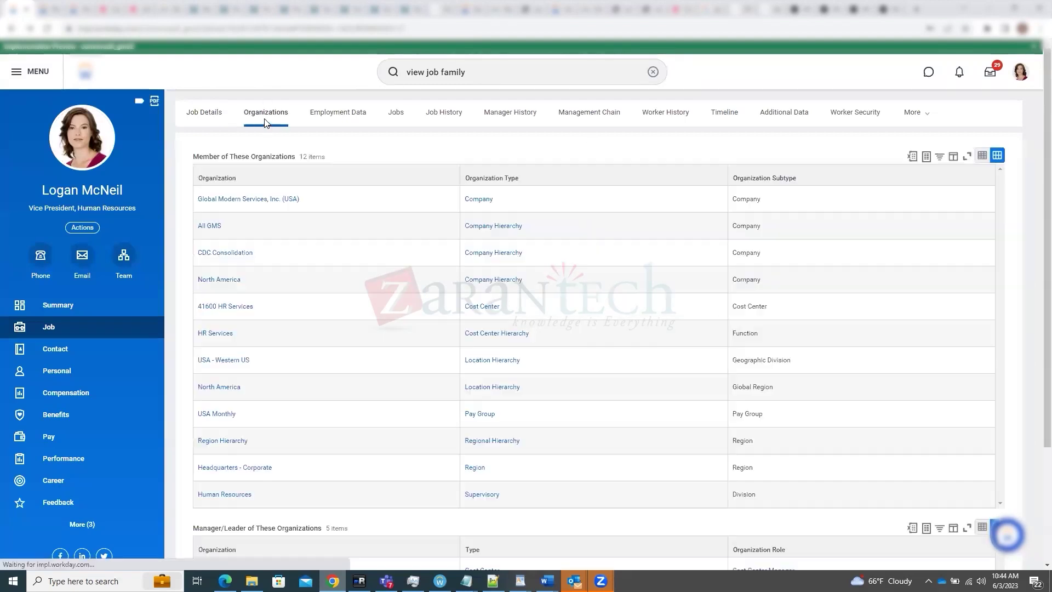
pyautogui.click(396, 115)
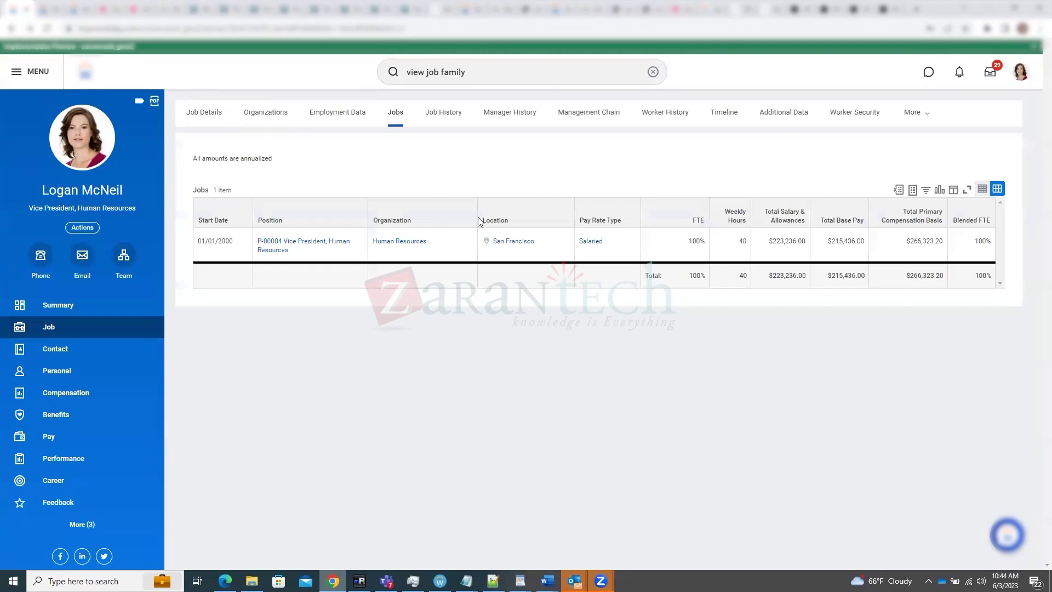
pyautogui.click(282, 251)
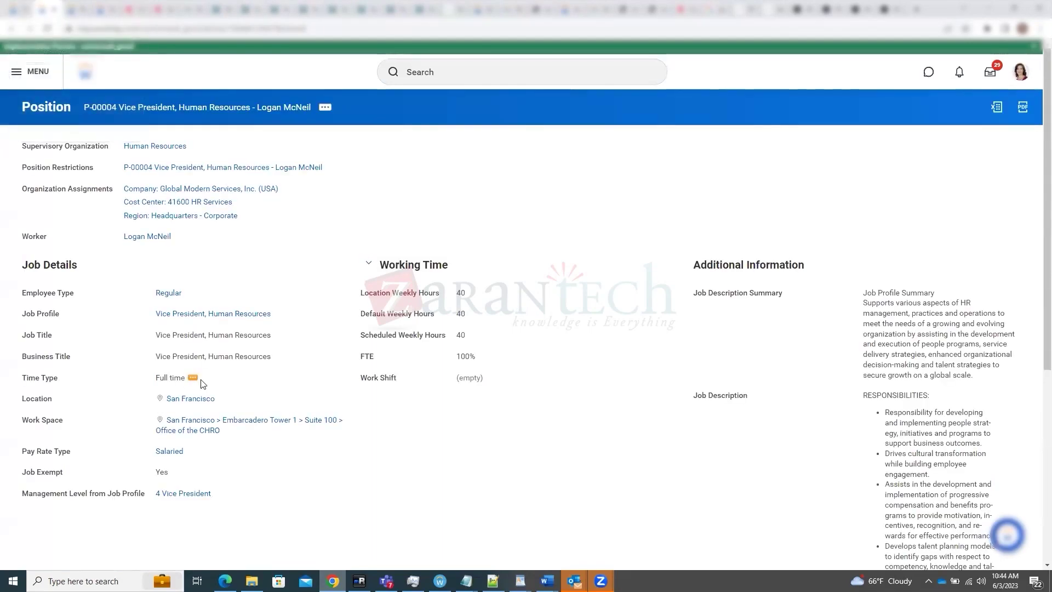
# Open the position's job profile and review its overview down to the job family and classifications
pyautogui.click(199, 314)
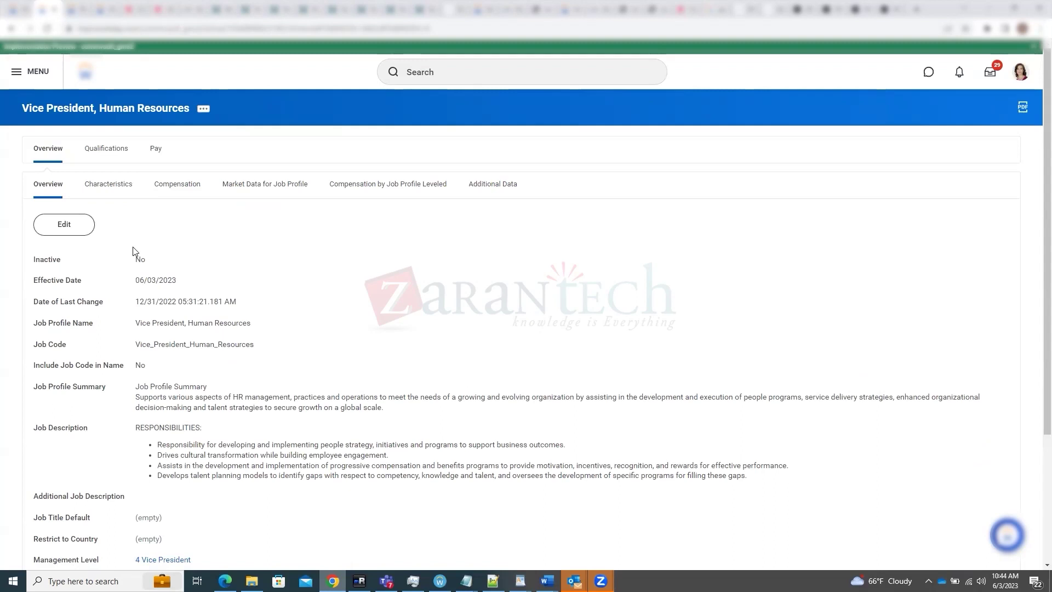
pyautogui.scroll(-1, 138, 253)
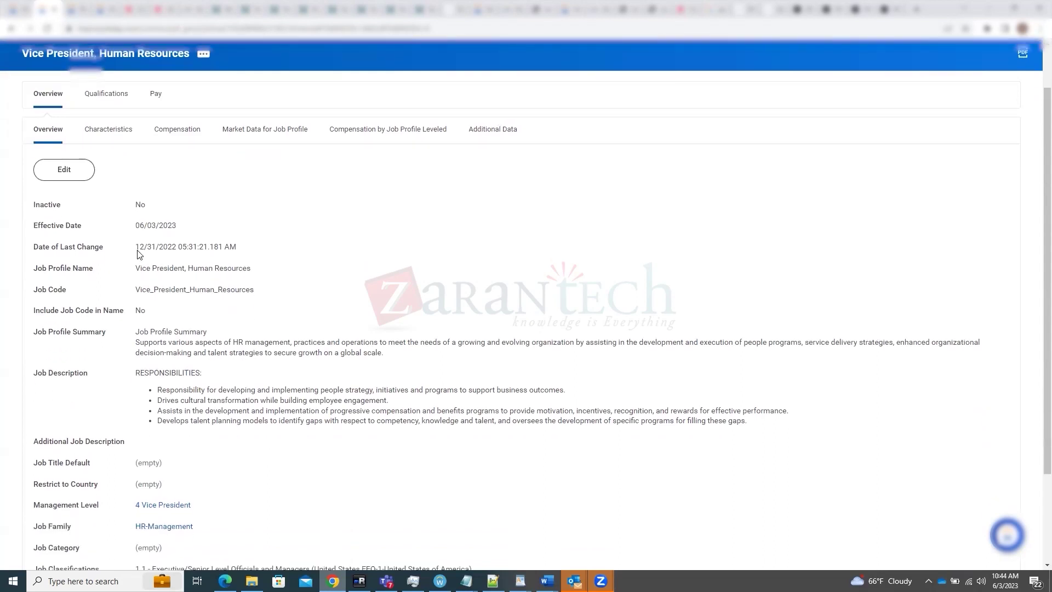
pyautogui.scroll(-1, 138, 254)
pyautogui.scroll(-1, 138, 255)
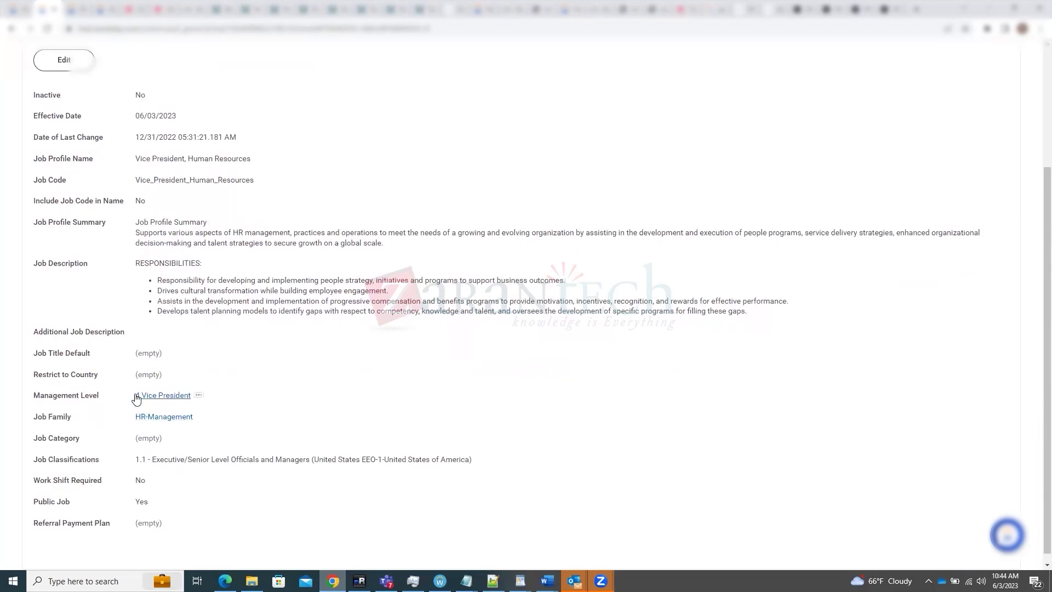
# Open the HR-Management job family and its Human Resources group, and show all job families in the group
pyautogui.click(157, 419)
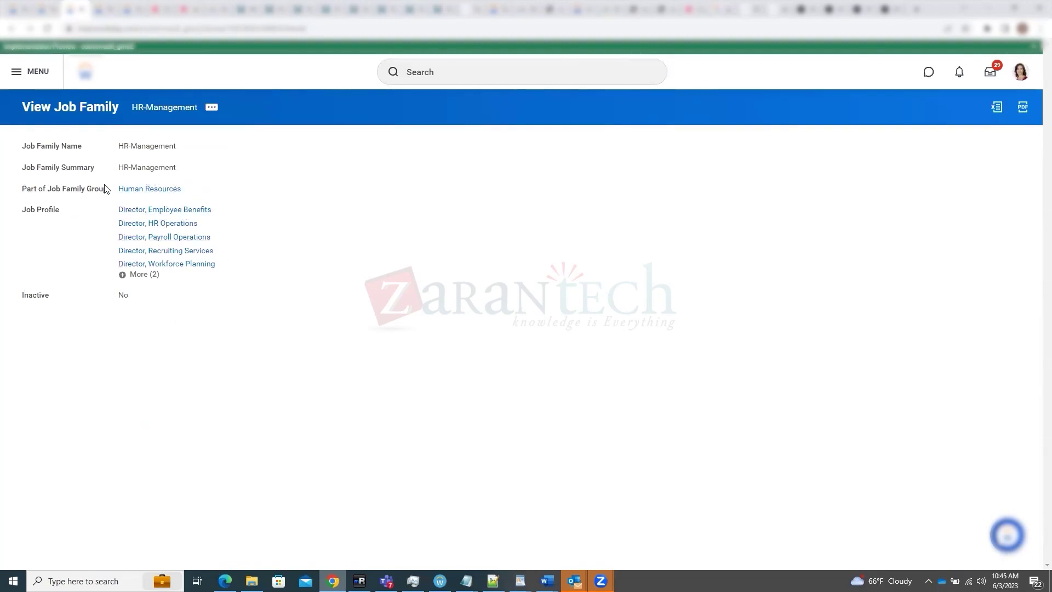
pyautogui.click(154, 192)
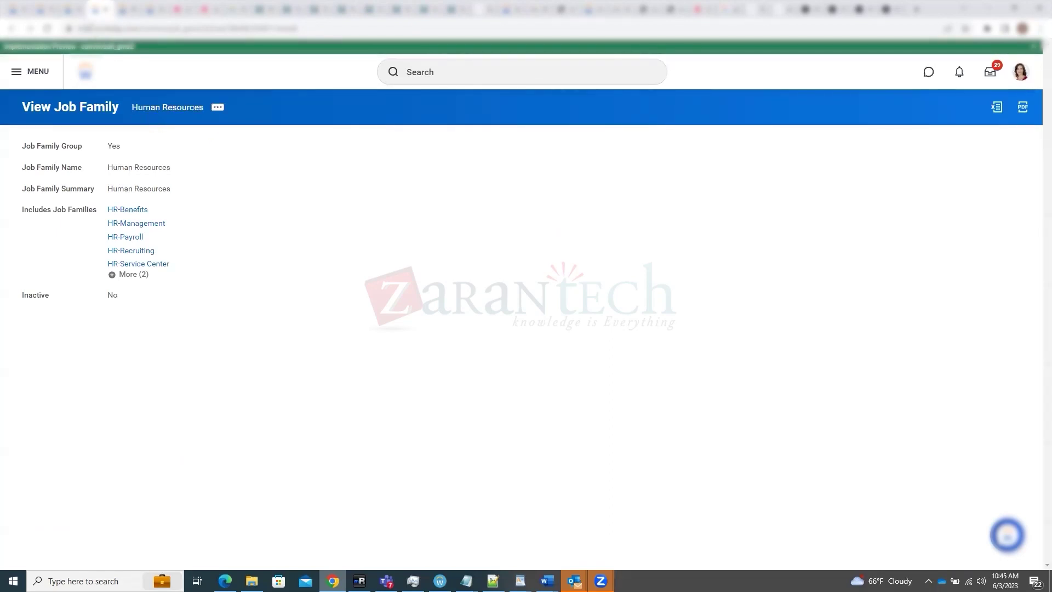
pyautogui.click(74, 5)
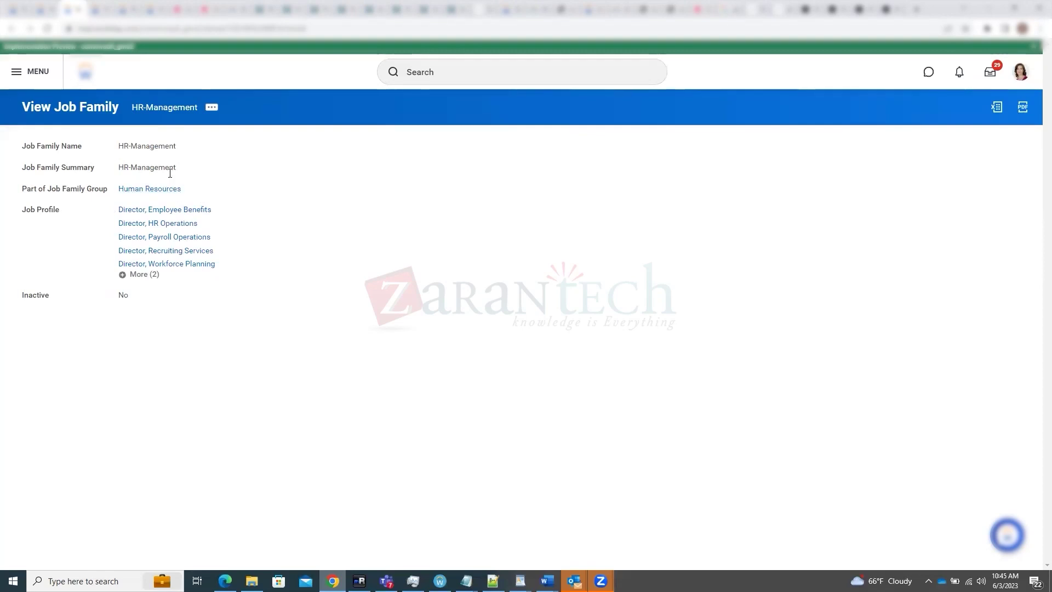
pyautogui.click(99, 4)
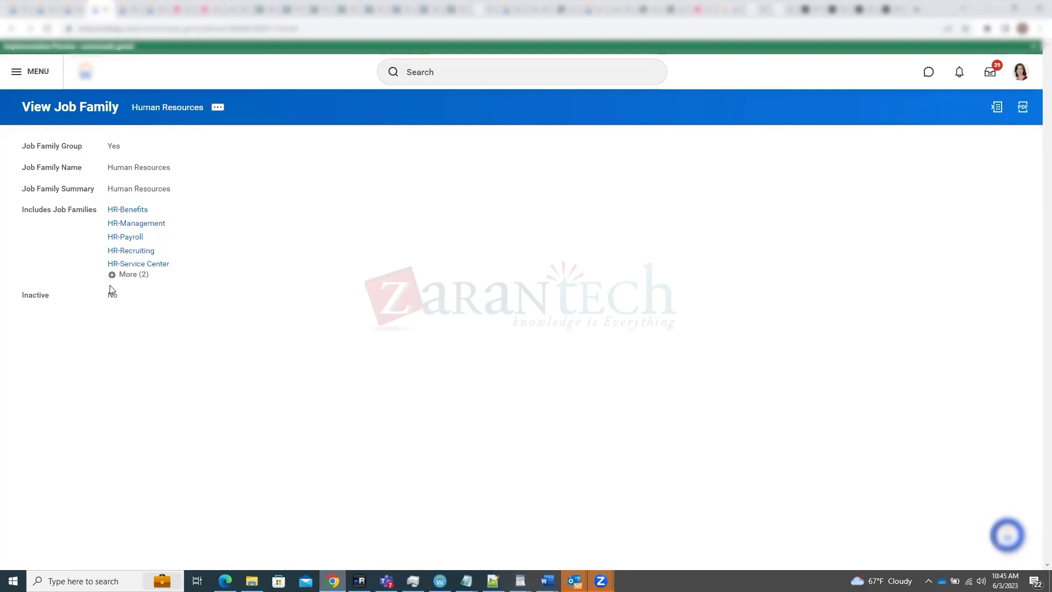
pyautogui.click(131, 274)
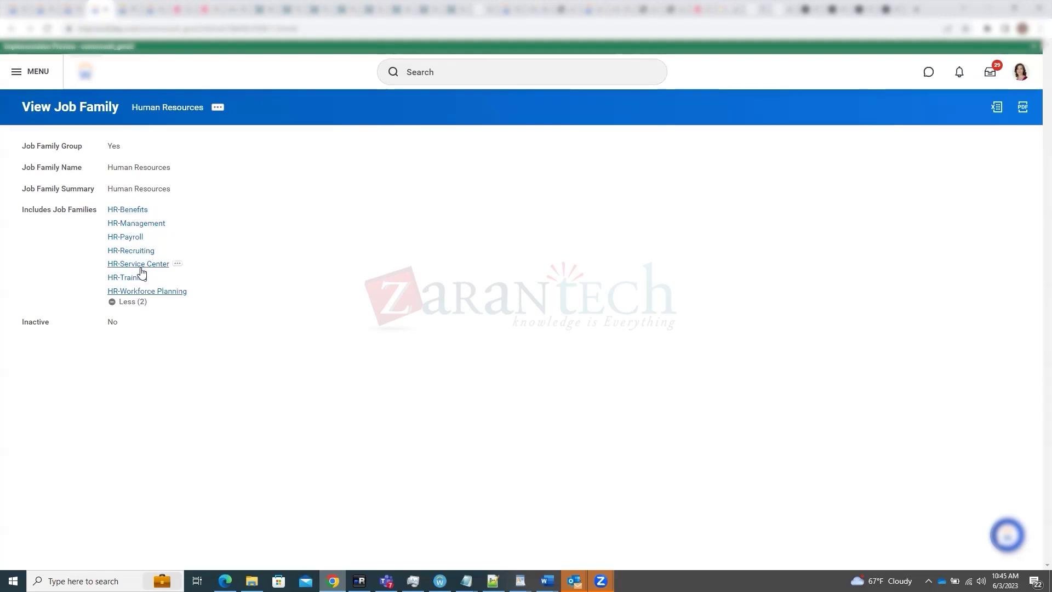
# View the job profiles of the HR-Payroll job family and return to the Vice President, Human Resources job profile
pyautogui.click(132, 238)
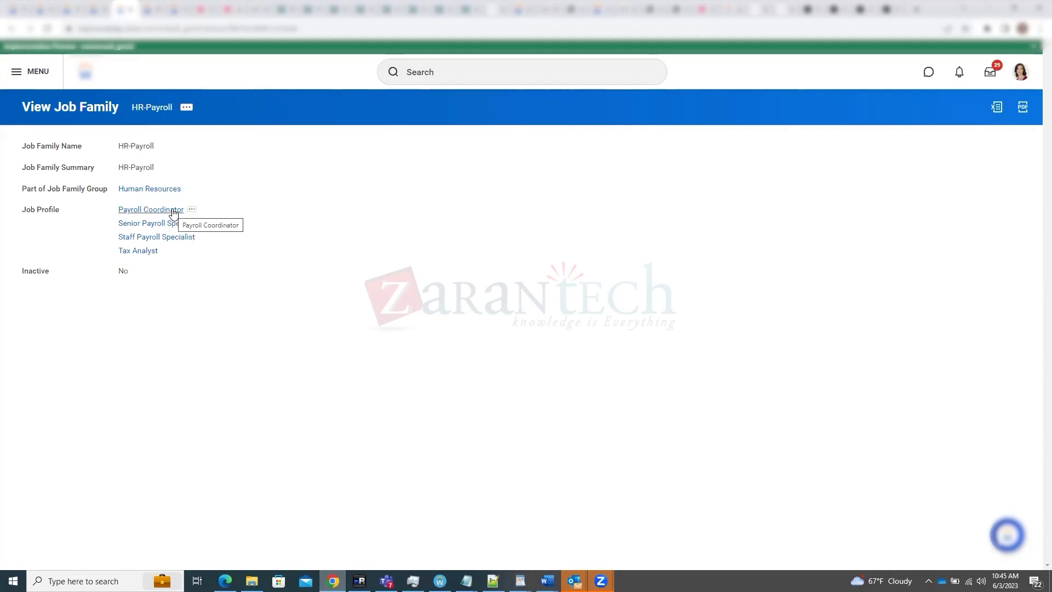
pyautogui.click(75, 2)
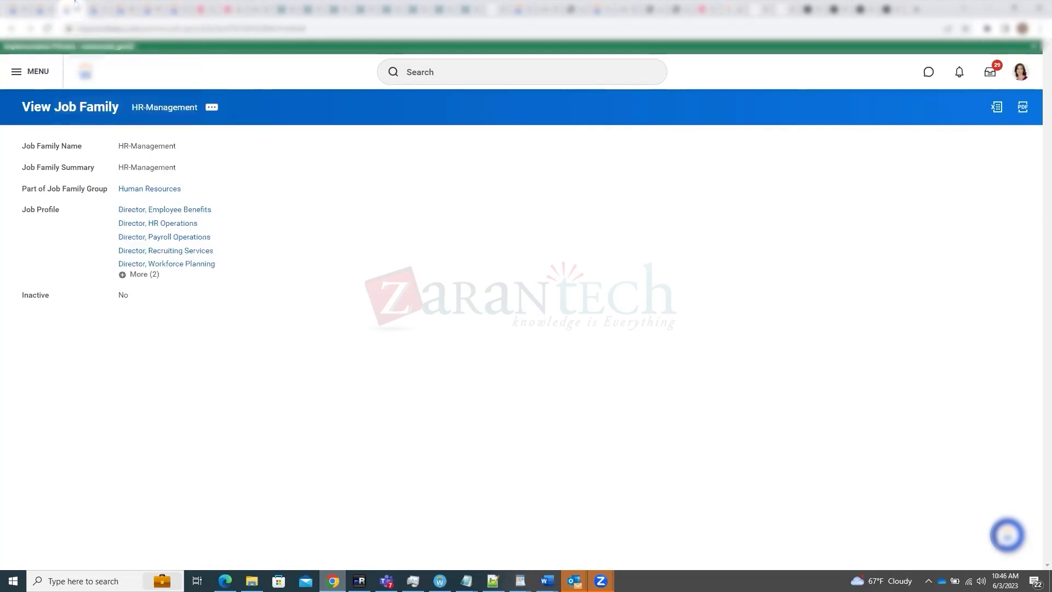
pyautogui.click(47, 2)
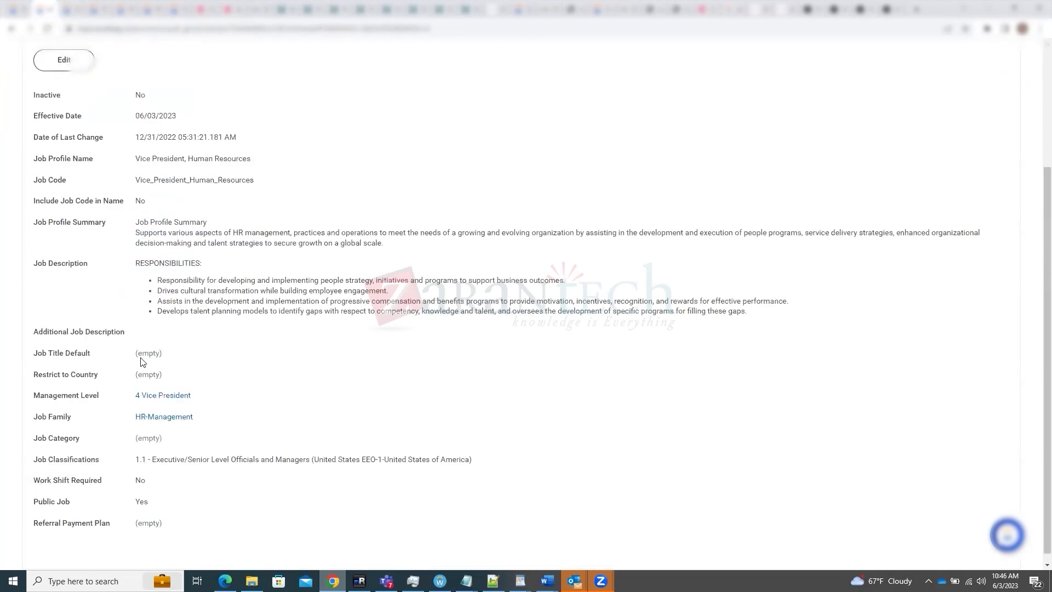
pyautogui.scroll(1, 141, 362)
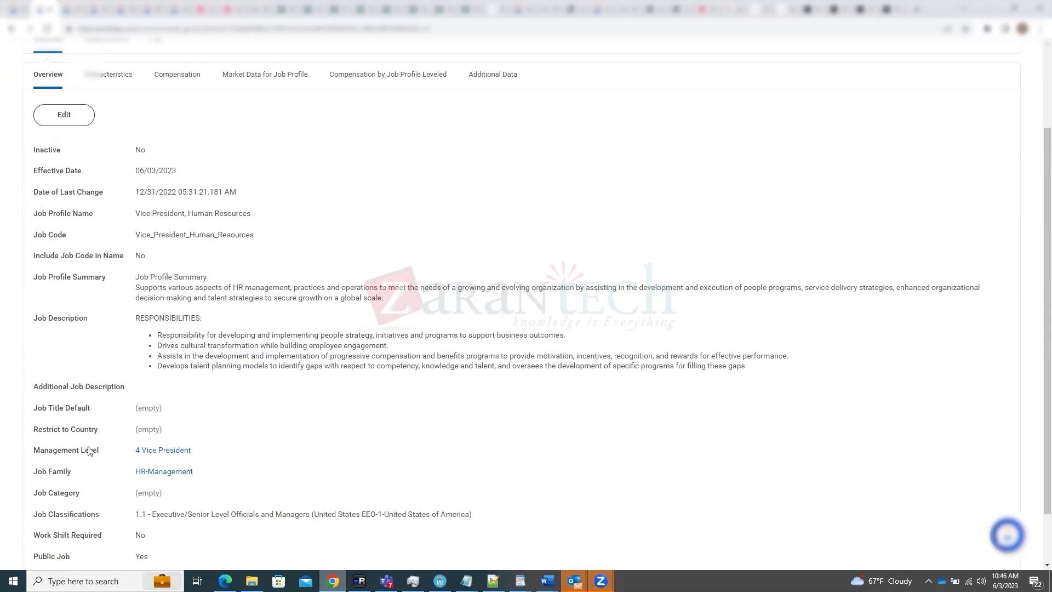
# Open the HR-Management job family from the job profile and expand its full list of job profiles
pyautogui.moveTo(181, 477)
pyautogui.click(179, 472)
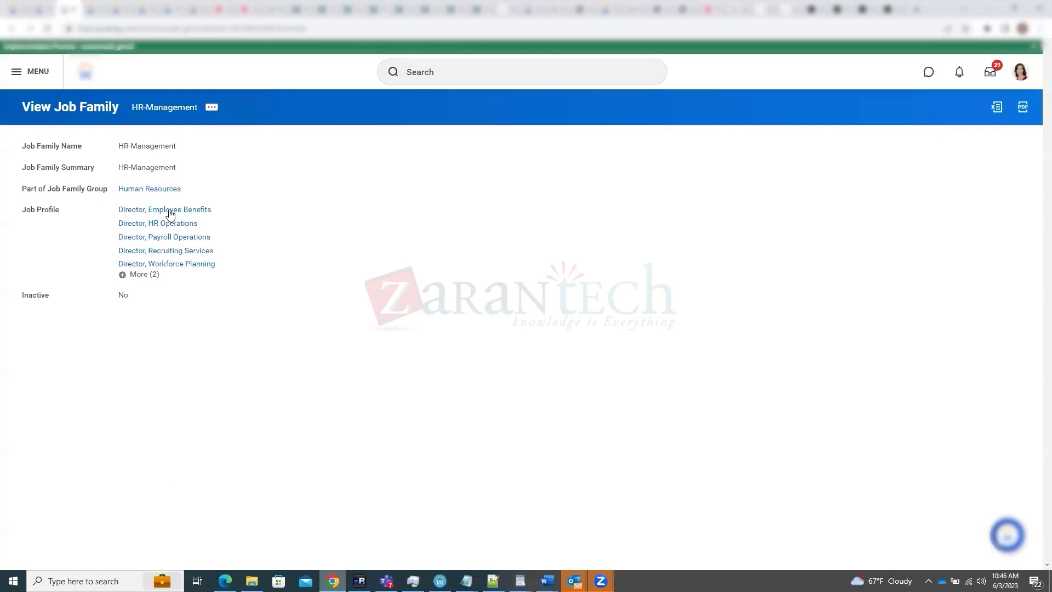
pyautogui.click(147, 275)
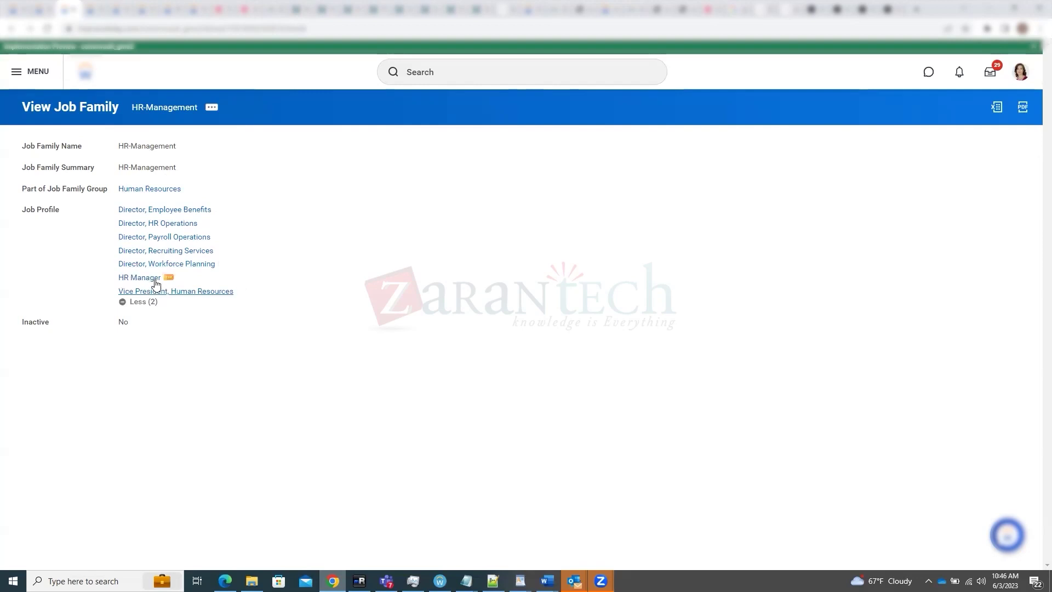
# Review the Vice President, Human Resources job profile overview again and go back to the position details
pyautogui.click(52, 2)
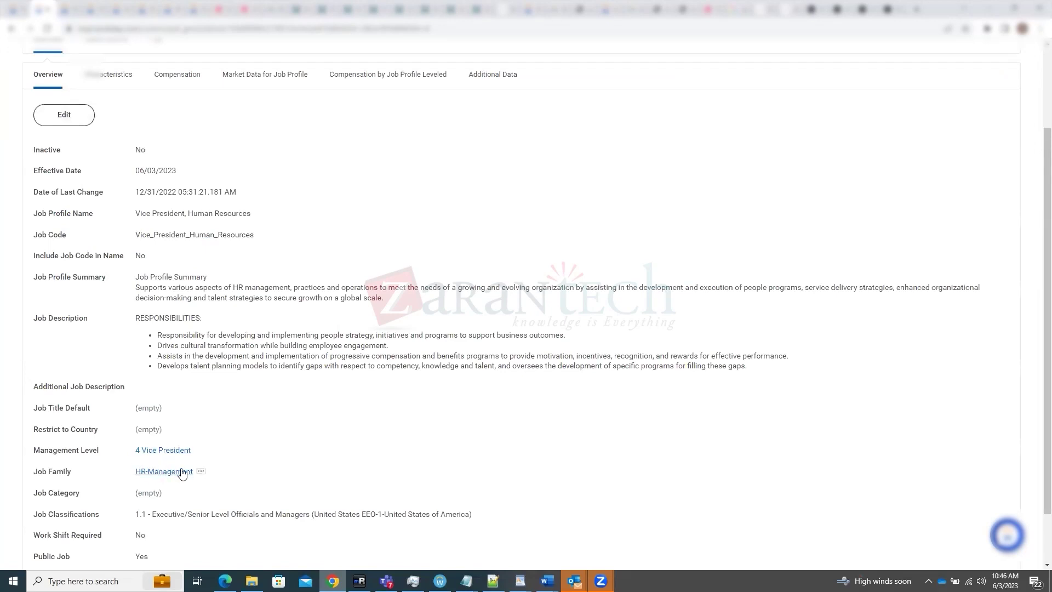
pyautogui.scroll(3, 159, 333)
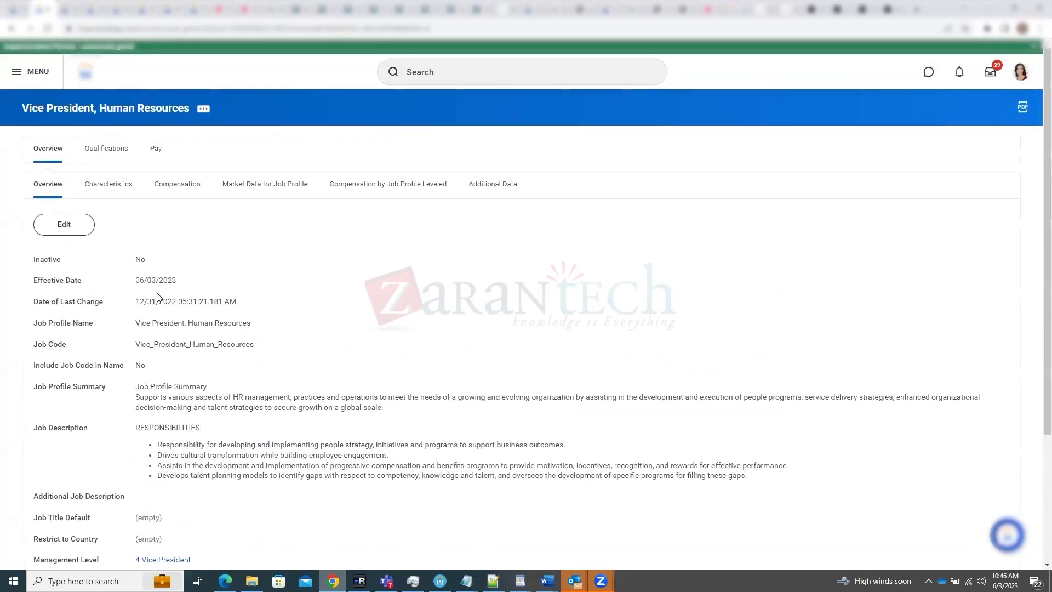
pyautogui.scroll(-3, 102, 206)
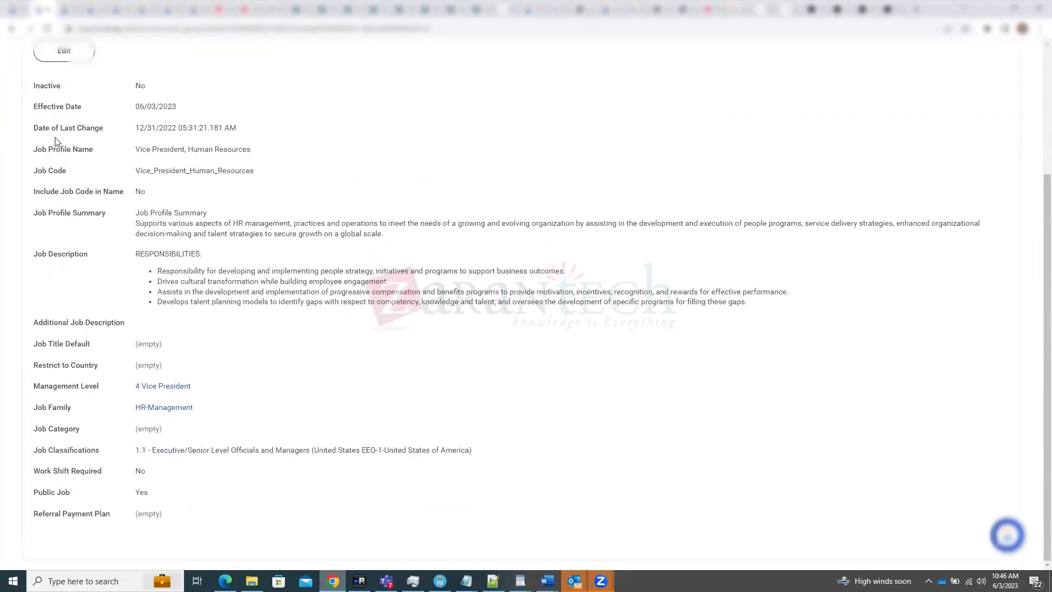
pyautogui.scroll(3, 526, 296)
pyautogui.hotkey('alt', 'Left')
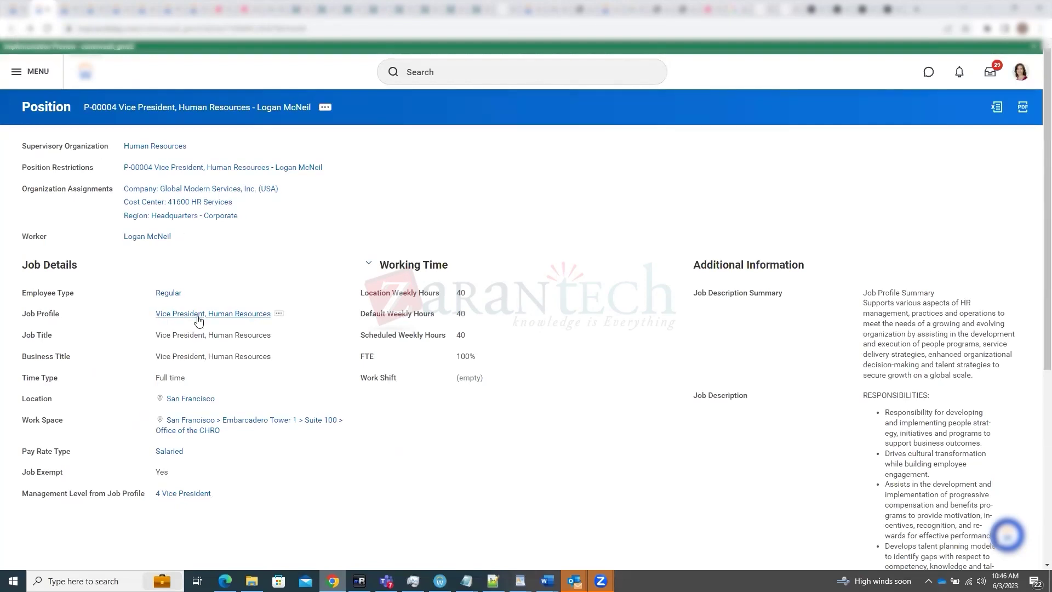
# Return to the HR-Management job family and highlight its job family summary
pyautogui.click(70, 6)
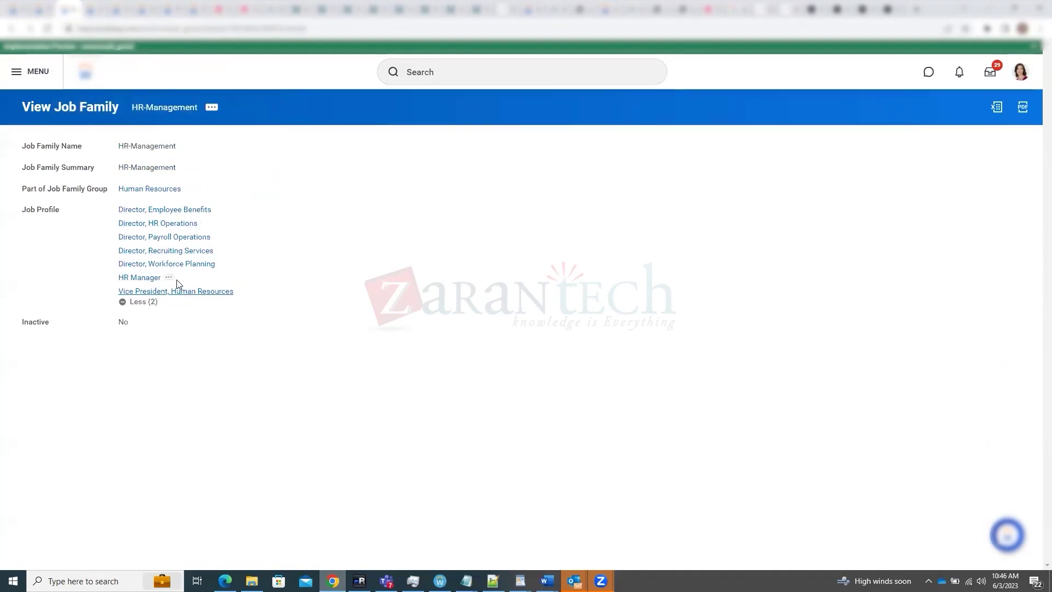
pyautogui.moveTo(118, 168); pyautogui.dragTo(176, 169)
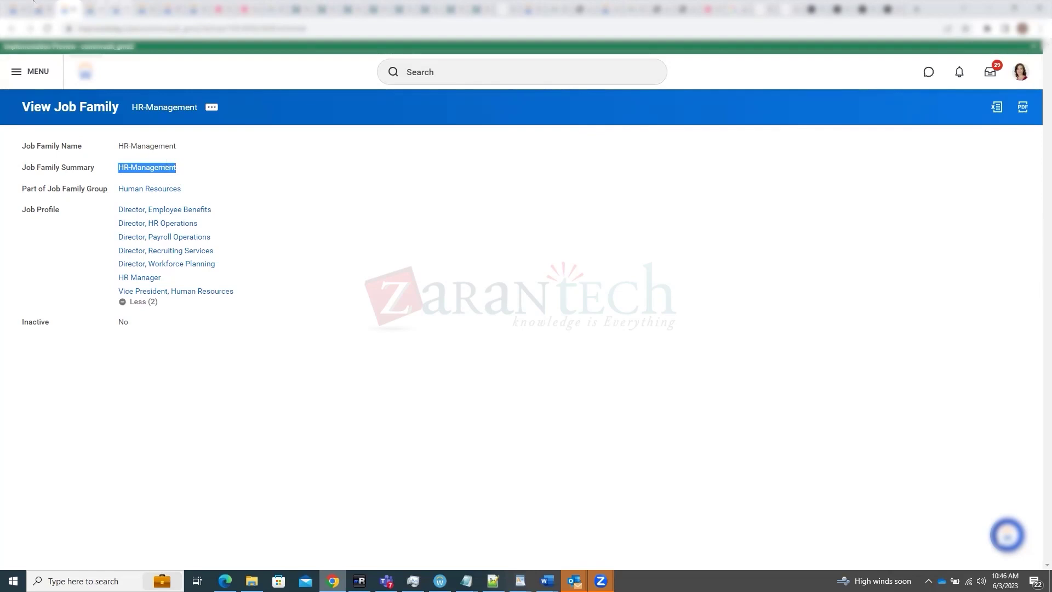
# Open the worker's profile from the position details and return to the position
pyautogui.click(46, 3)
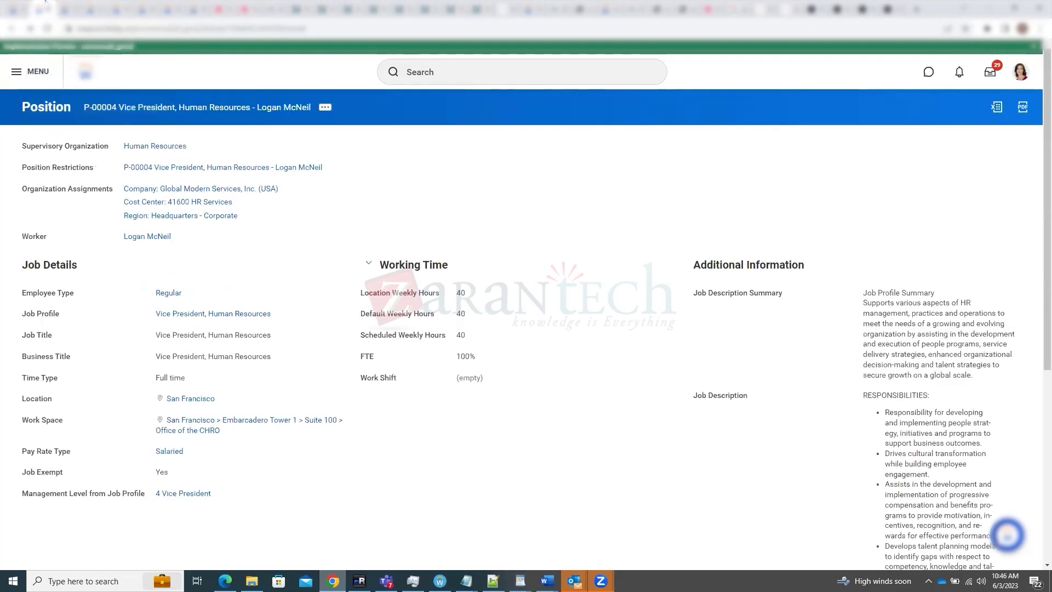
pyautogui.click(140, 237)
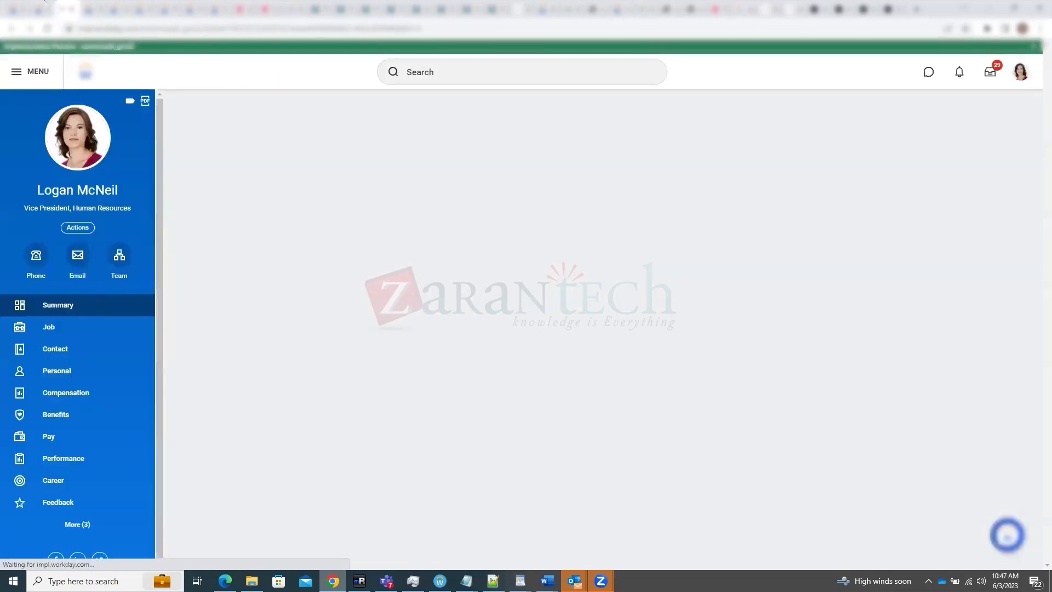
pyautogui.click(44, 2)
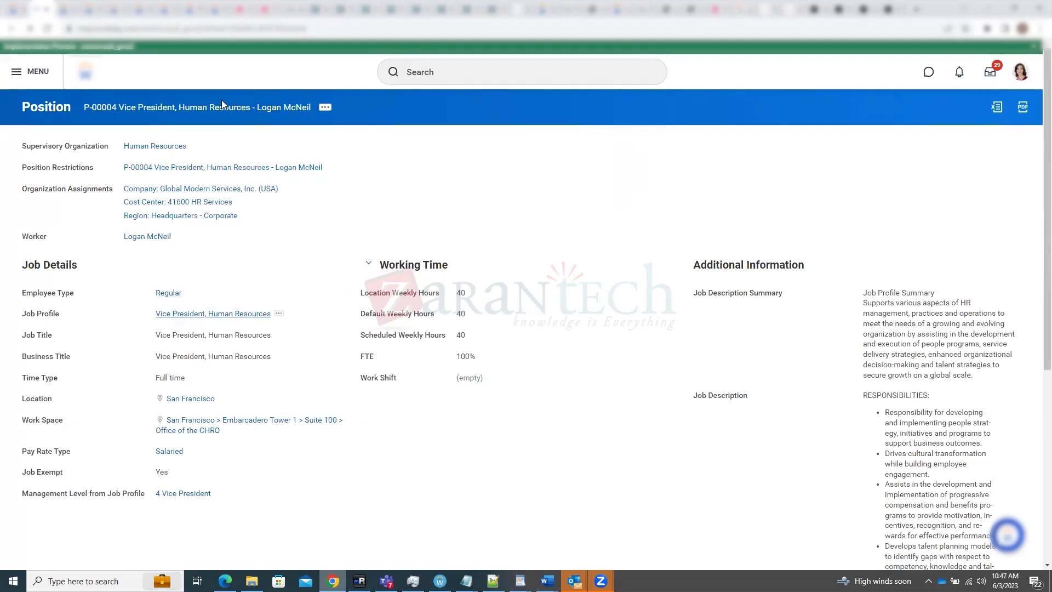
# Revisit the HR-Management job family, and open the manager's profile from the worker's summary
pyautogui.click(100, 3)
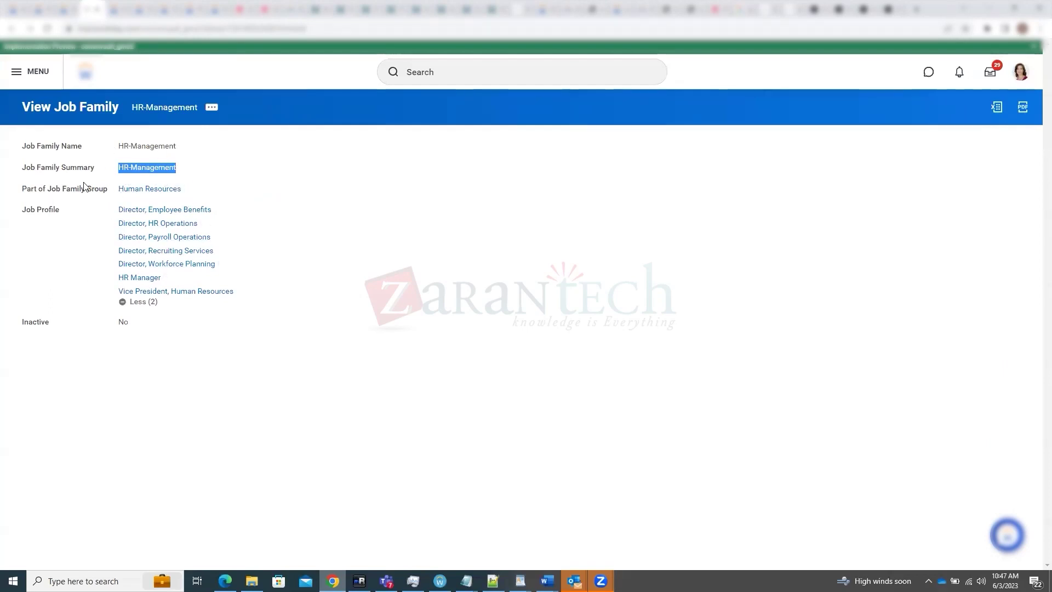
pyautogui.click(61, 2)
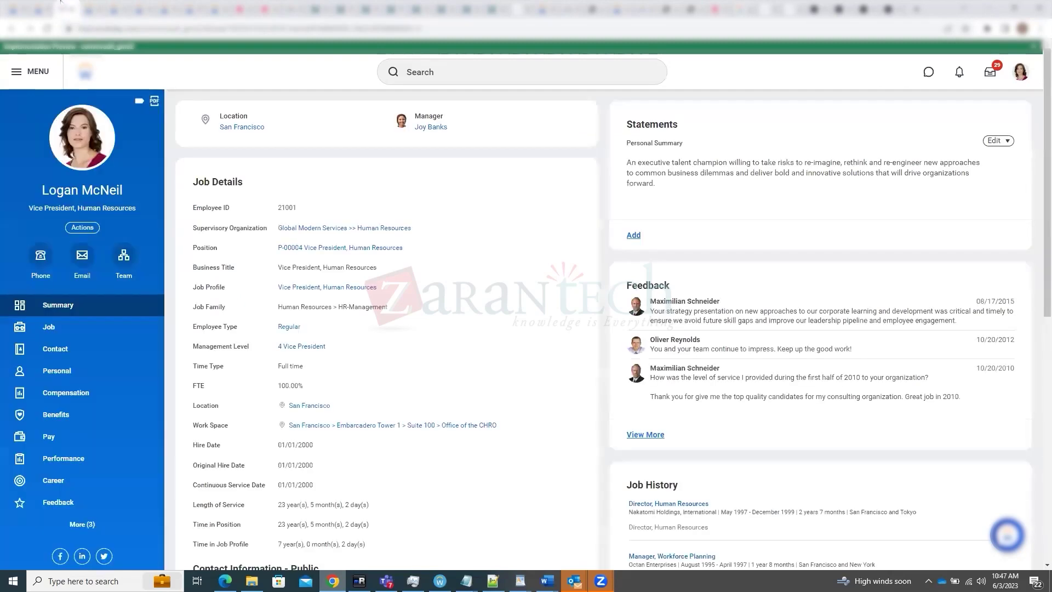
pyautogui.click(432, 128)
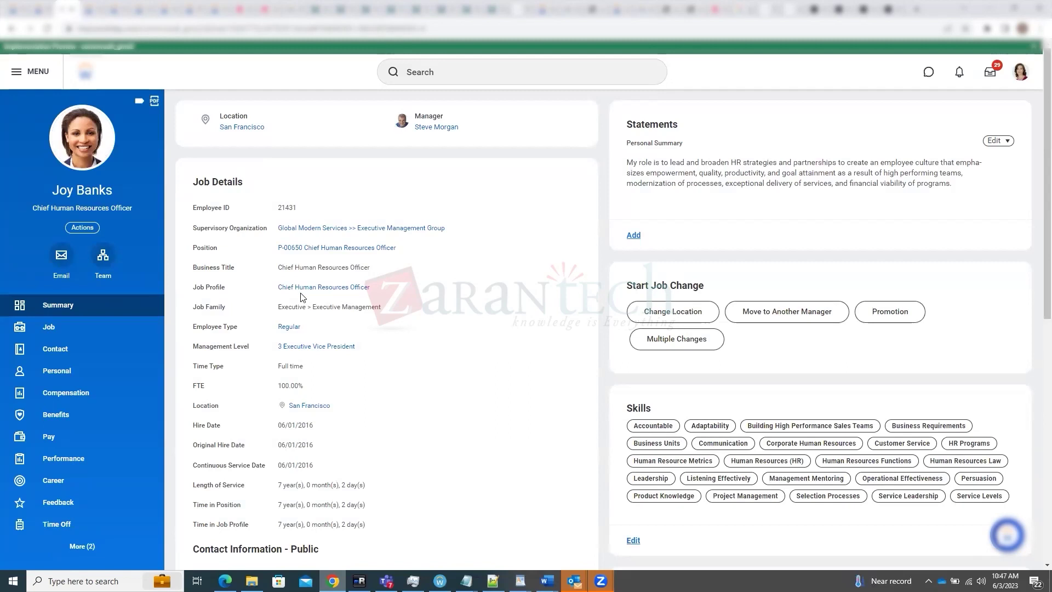
# Compare the manager's job profile with the HR-Management job family by expanding its job profiles and highlighting its summary
pyautogui.moveTo(306, 295)
pyautogui.click(113, 4)
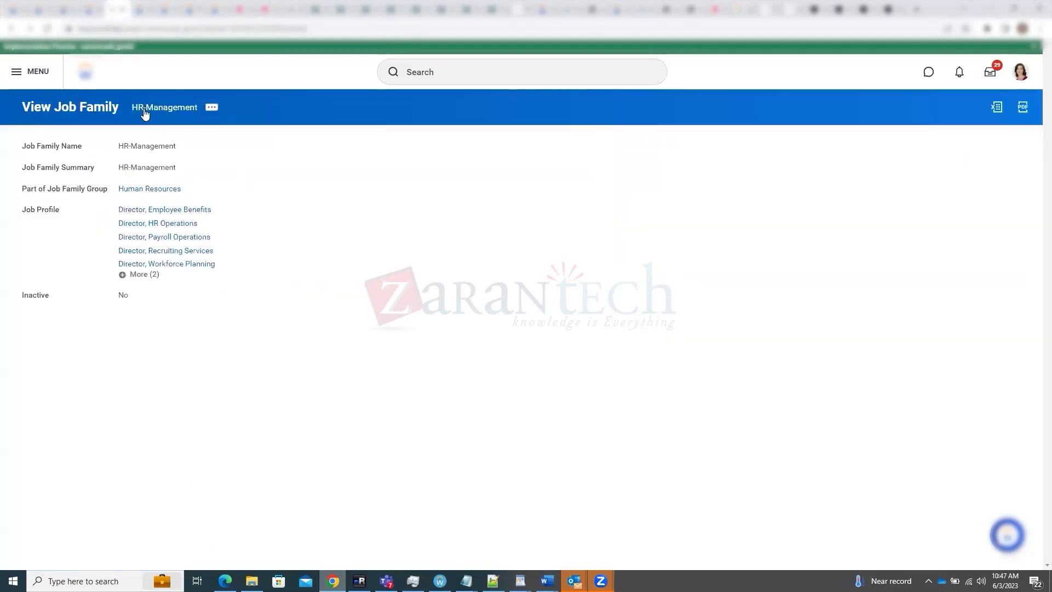
pyautogui.click(144, 275)
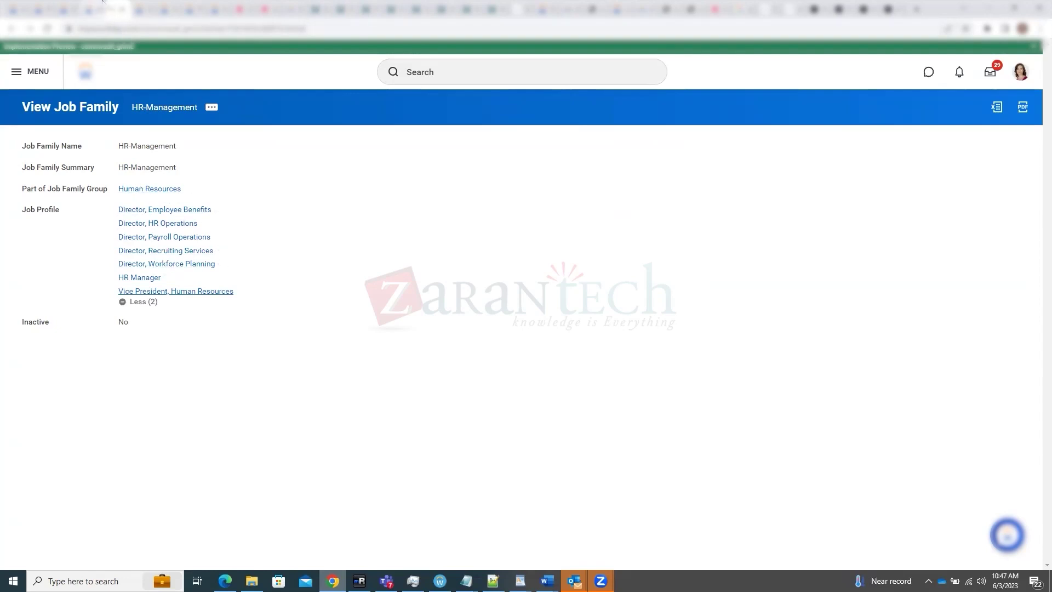
pyautogui.tripleClick(147, 167)
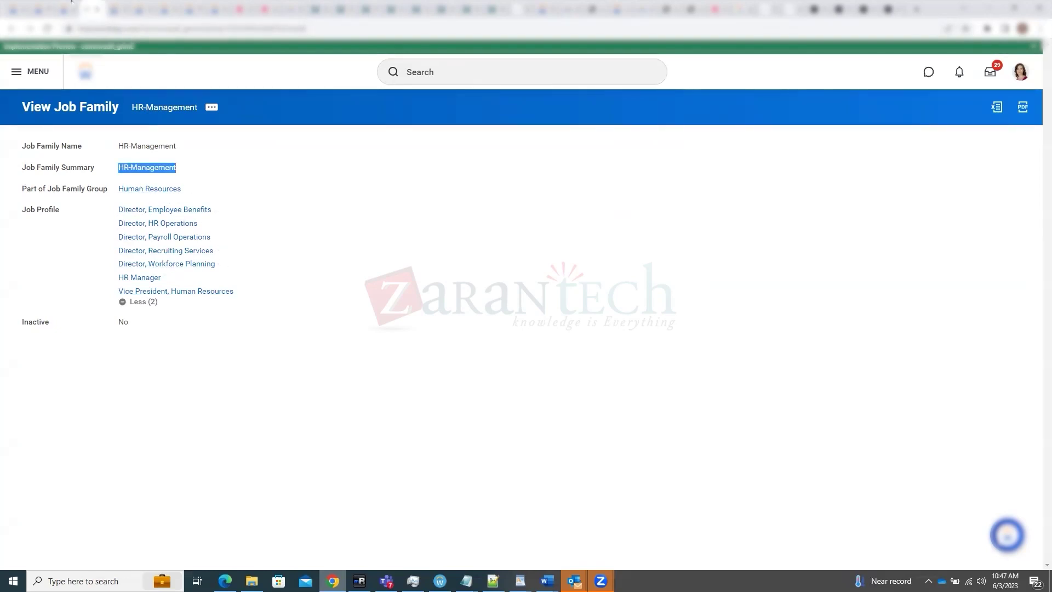
# Compare the manager's job details with the HR-Management job family, and open the manager's P-00650 Chief Human Resources Officer position
pyautogui.click(64, 6)
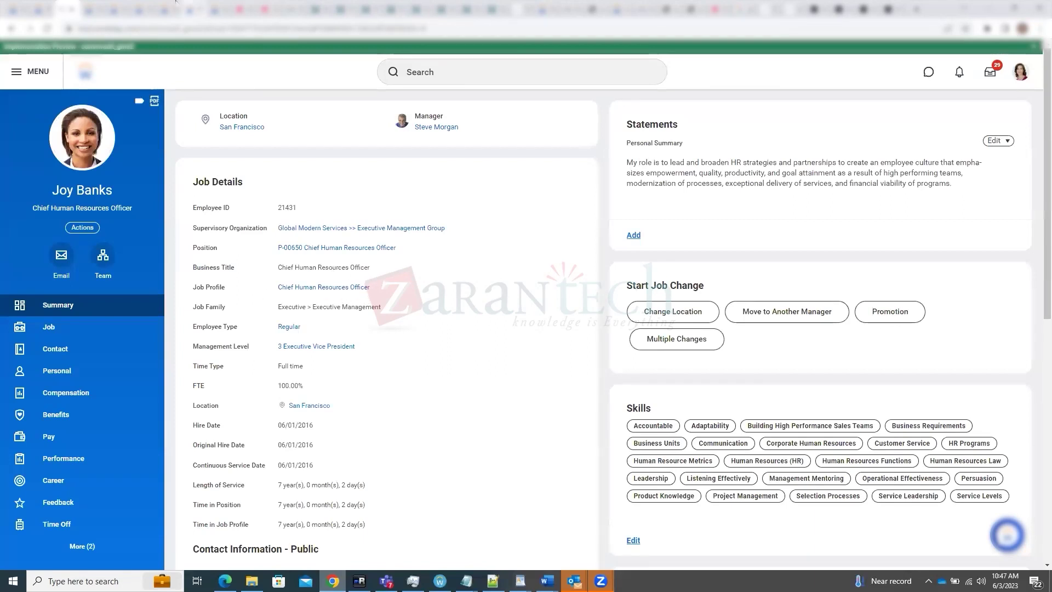
pyautogui.click(115, 4)
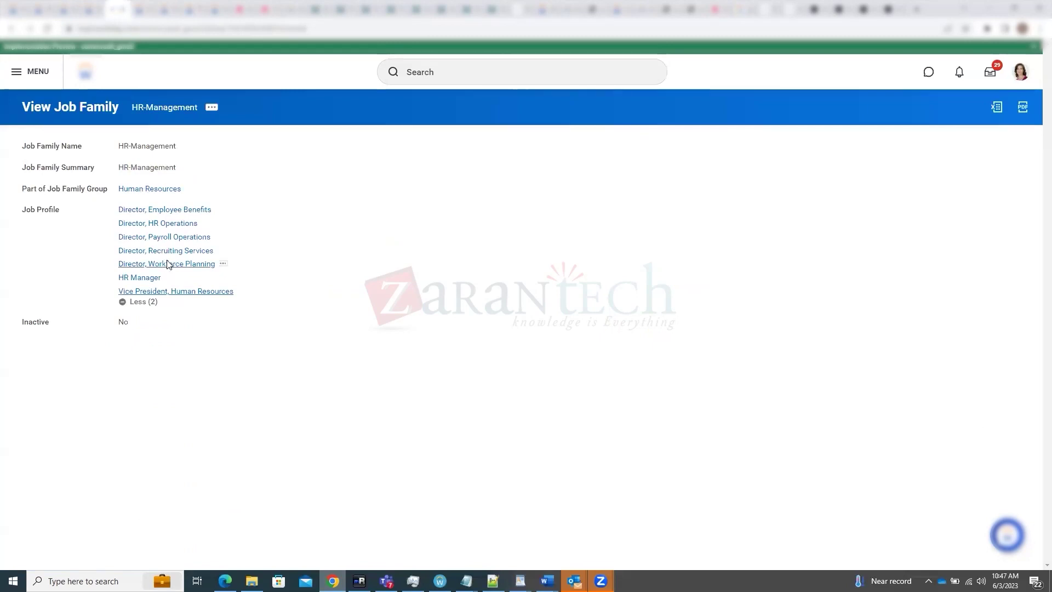
pyautogui.click(62, 3)
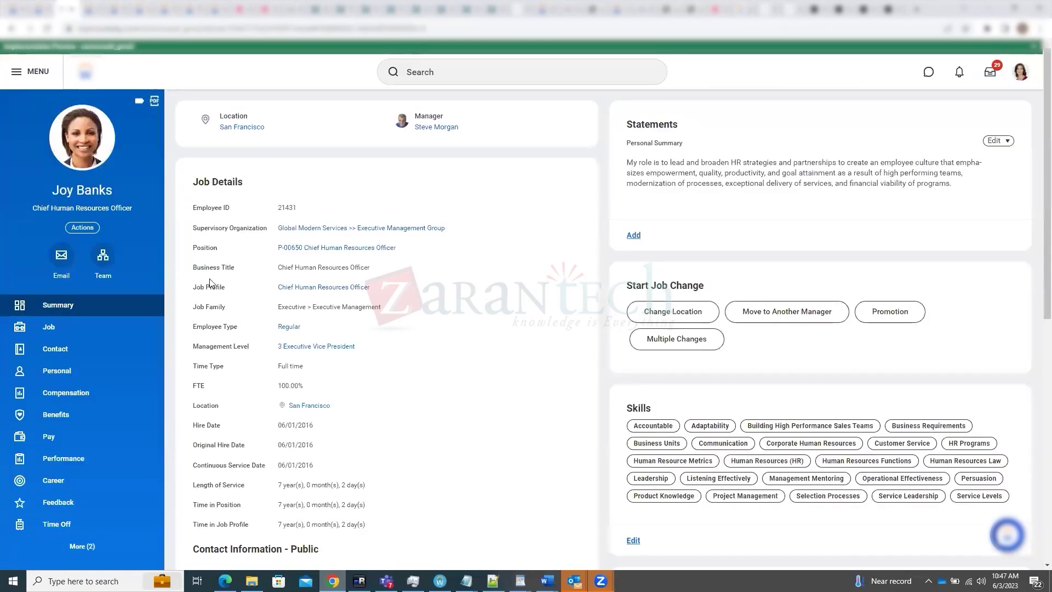
pyautogui.click(299, 249)
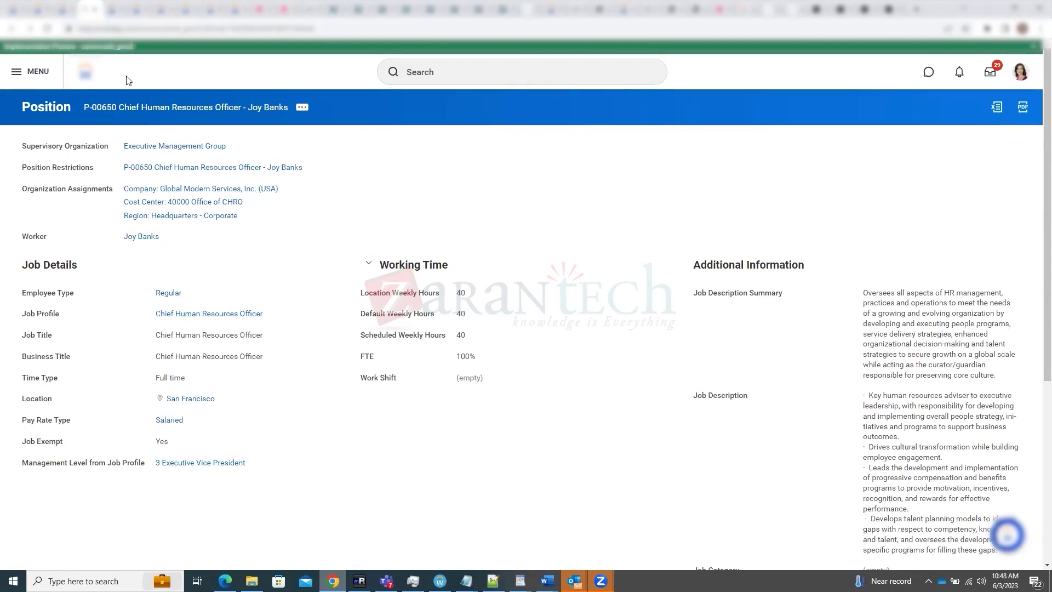
# Return to the manager's profile, view the full job details, and open the Chief Human Resources Officer position from there
pyautogui.click(68, 6)
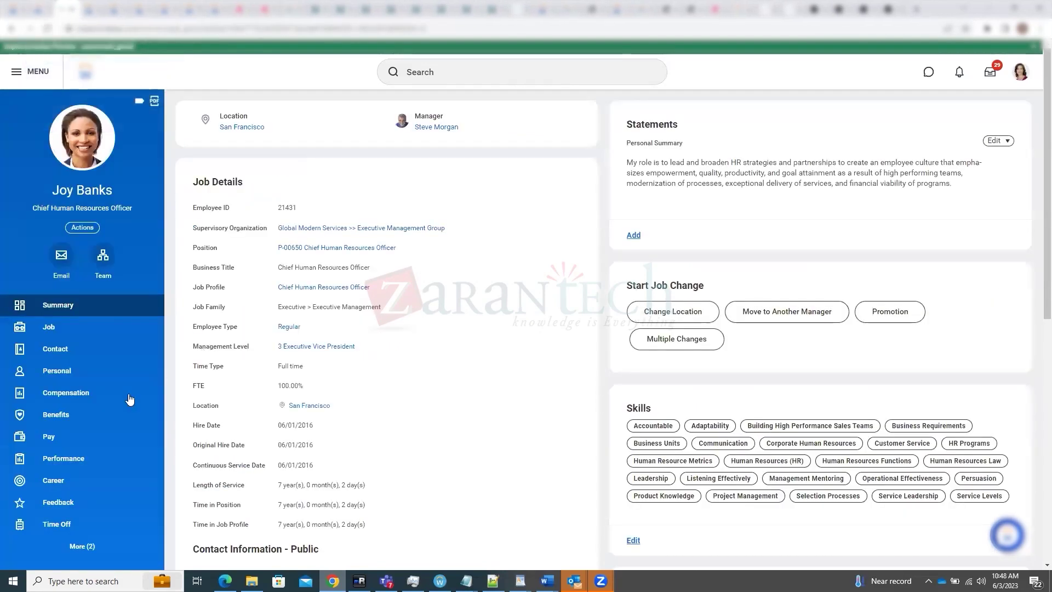
pyautogui.click(72, 332)
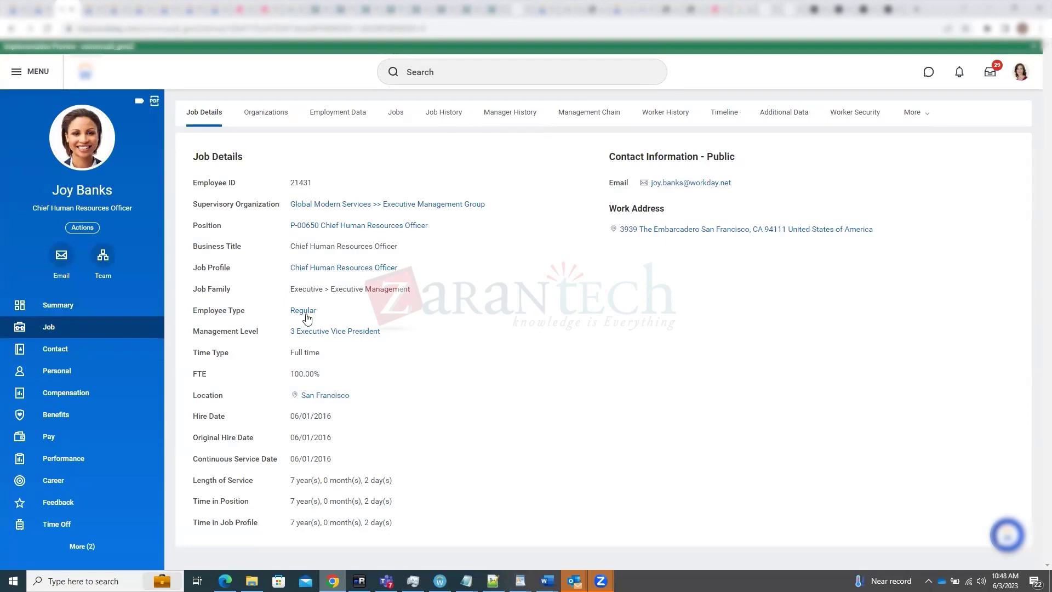
pyautogui.click(328, 228)
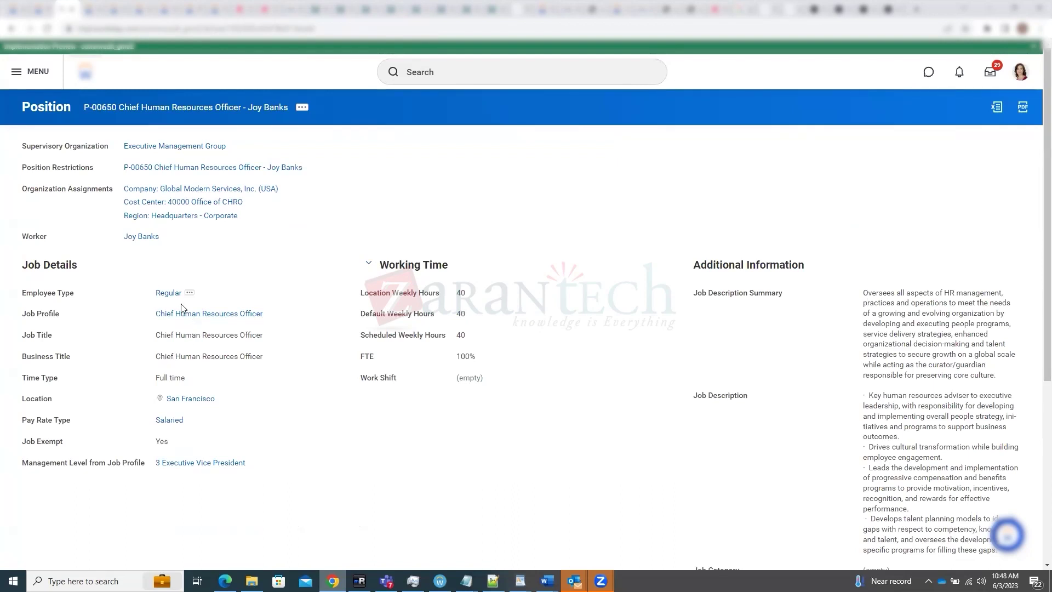
# Review the open position and job family pages, including HR-Payroll, and return to the Vice President, Human Resources position
pyautogui.click(90, 9)
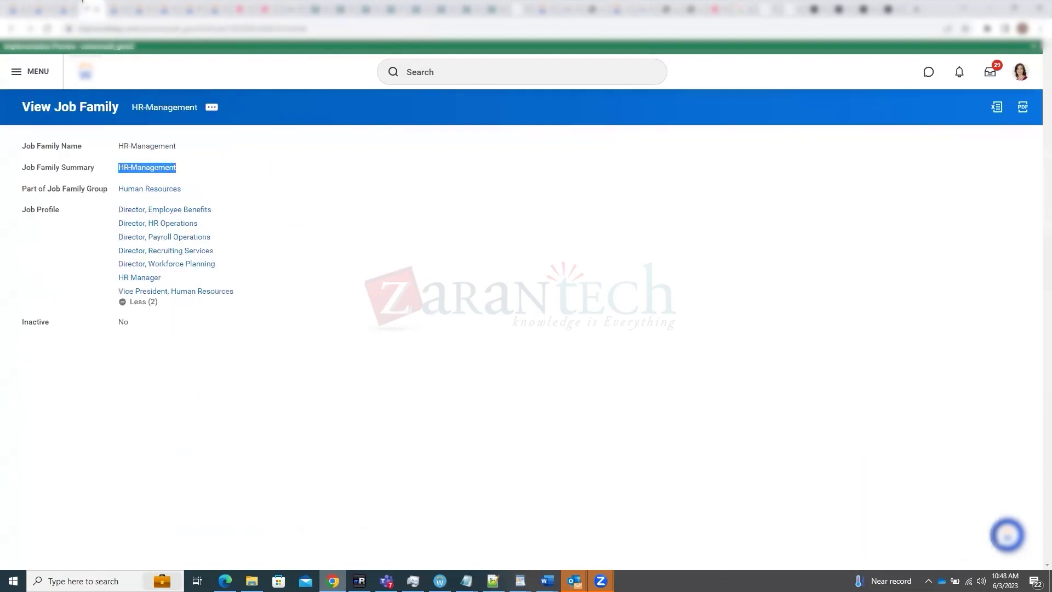
pyautogui.click(42, 5)
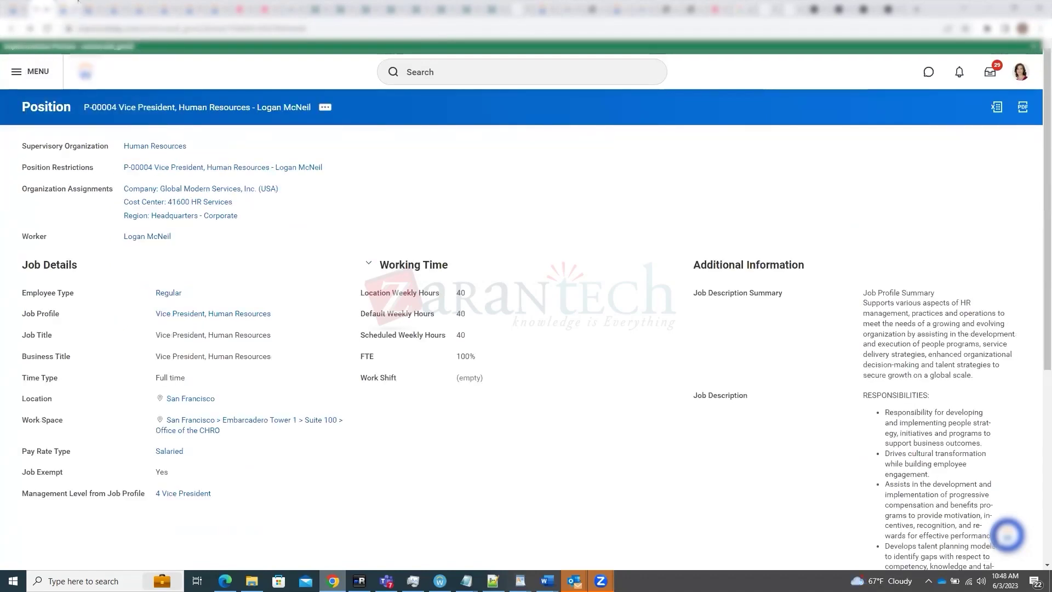
pyautogui.click(67, 9)
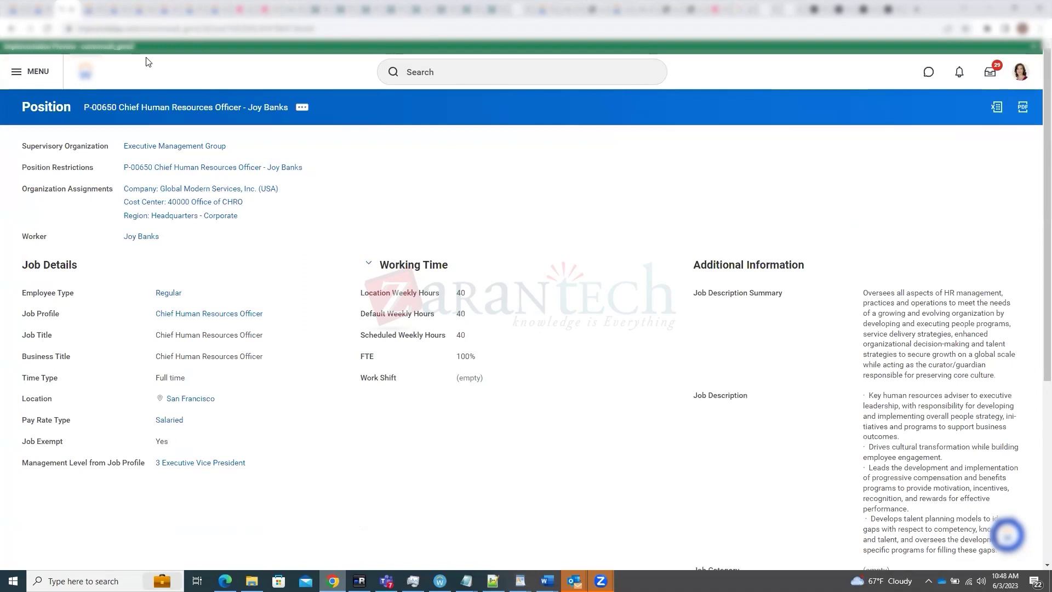
pyautogui.click(94, 9)
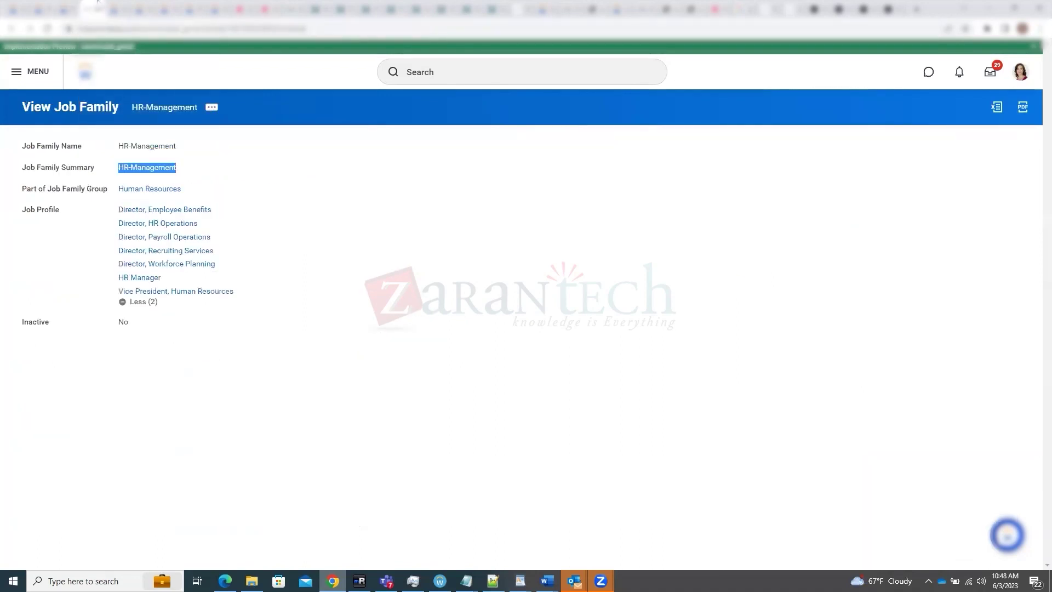
pyautogui.click(122, 3)
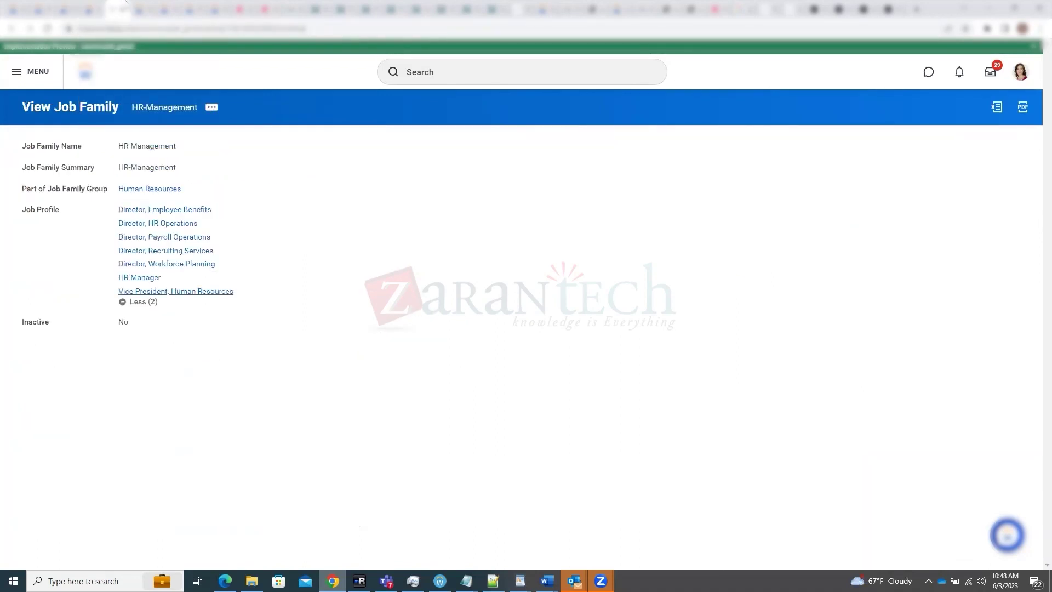
pyautogui.click(136, 3)
pyautogui.click(149, 3)
pyautogui.click(173, 3)
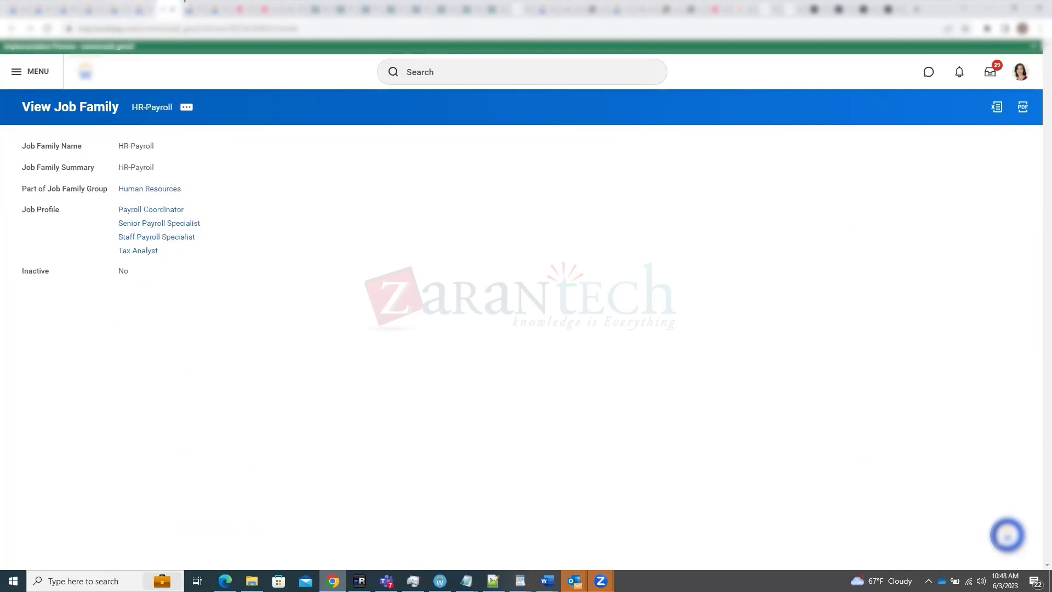
pyautogui.click(196, 2)
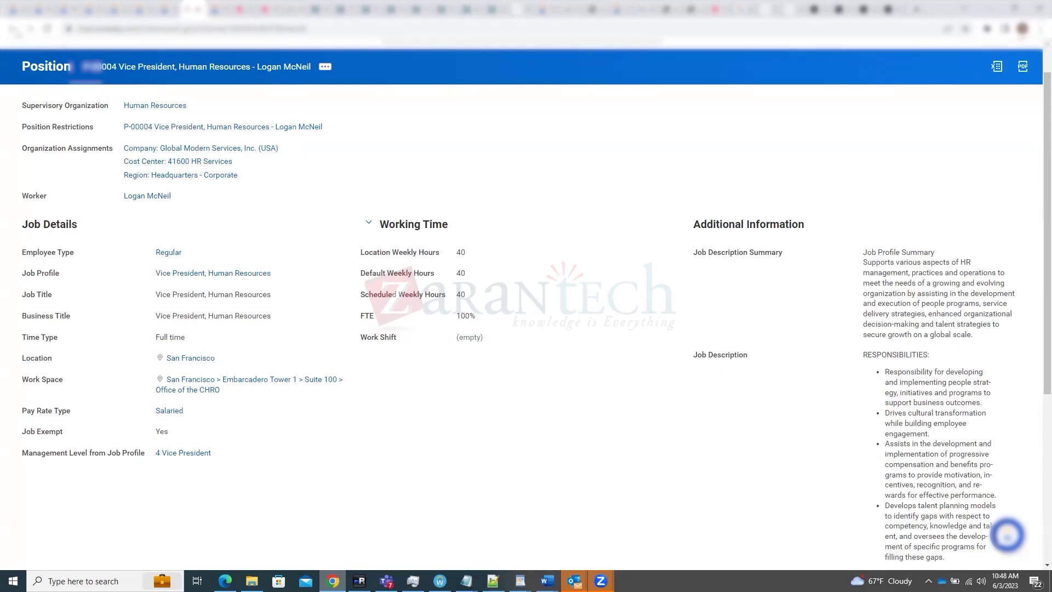
# Open the position's Vice President, Human Resources job profile, follow it to the HR-Management job family and expand the job profiles
pyautogui.click(195, 273)
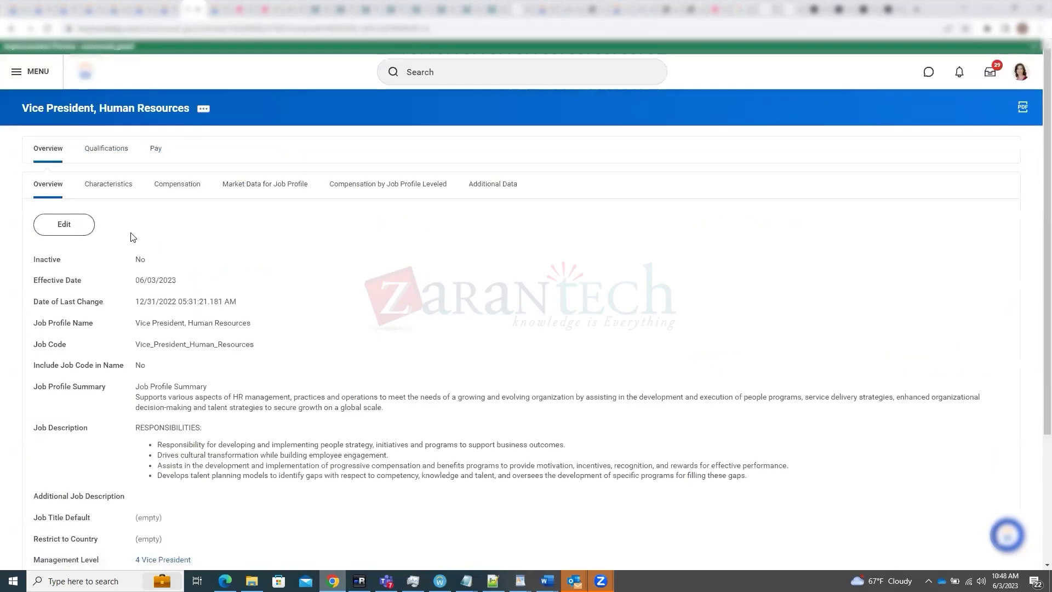
pyautogui.scroll(-2, 169, 250)
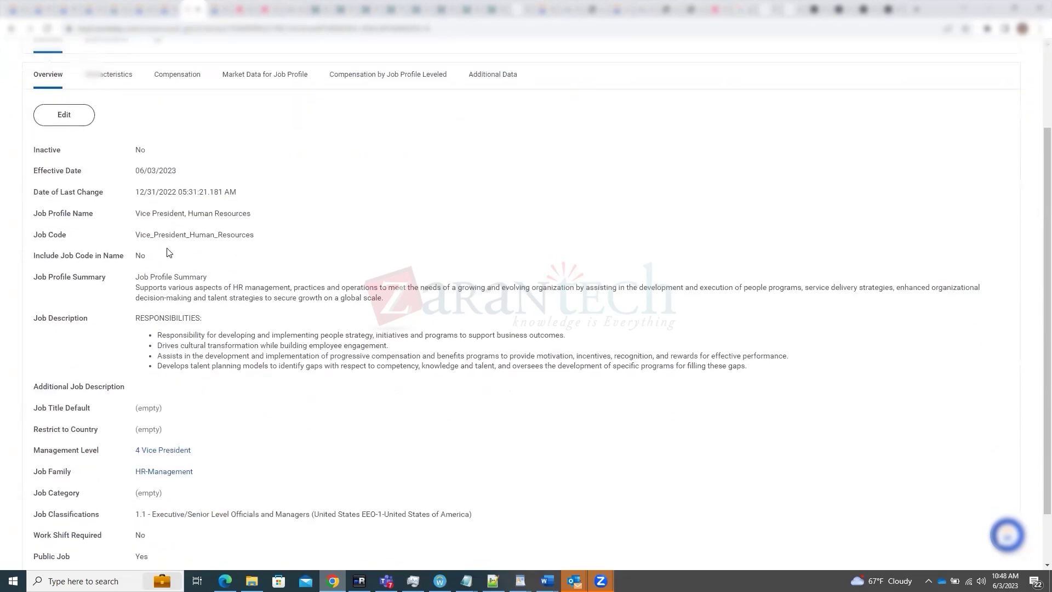
pyautogui.click(146, 474)
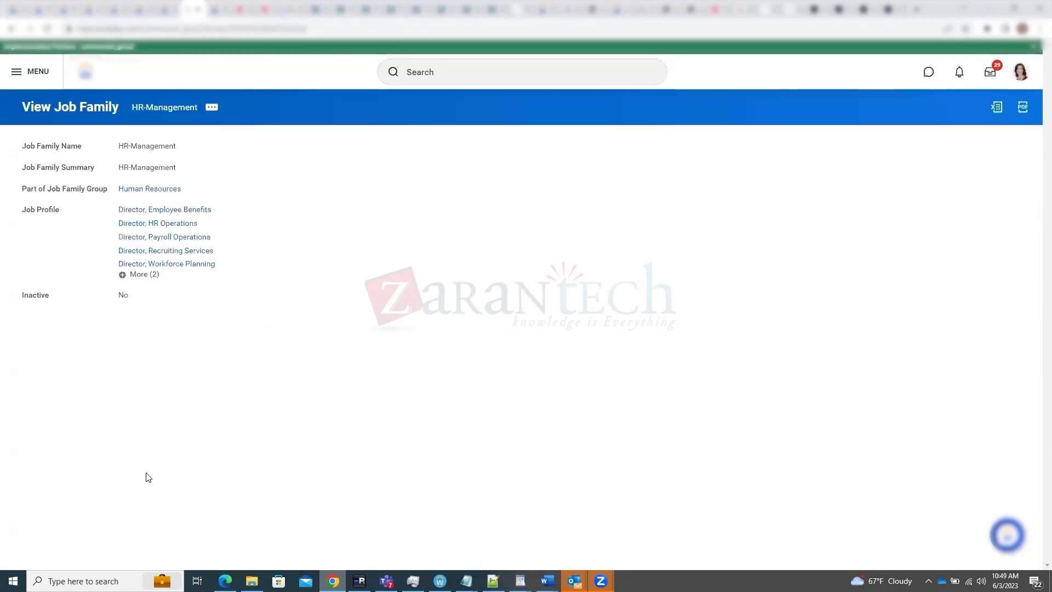
pyautogui.click(147, 276)
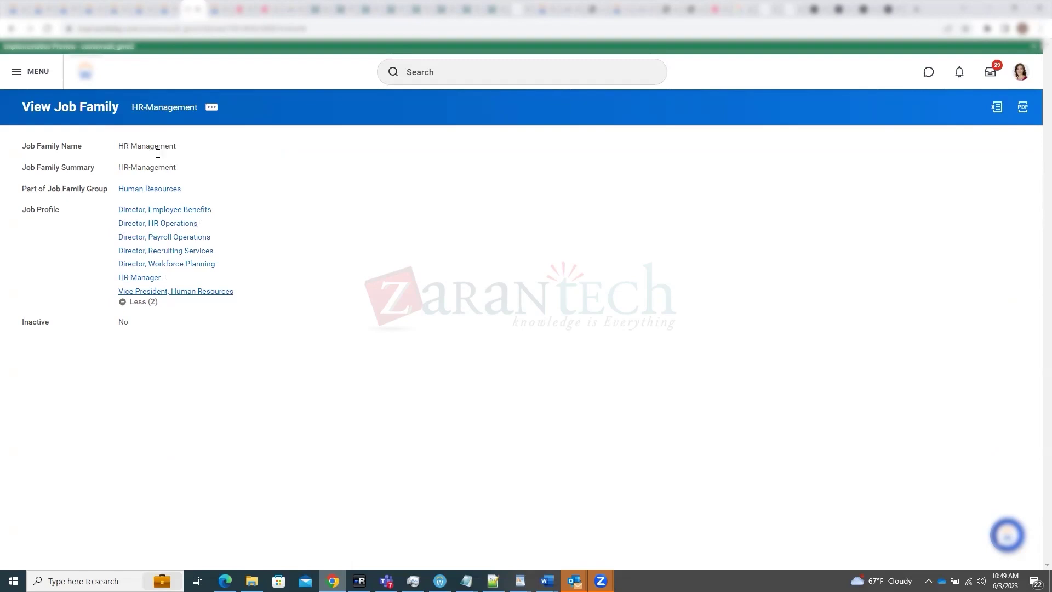
pyautogui.moveTo(486, 181); pyautogui.dragTo(608, 155)
pyautogui.click(534, 290)
# Switch to the Word document of staffing calls, highlight "Job family group" and examine the rest of the table
pyautogui.moveTo(574, 581)
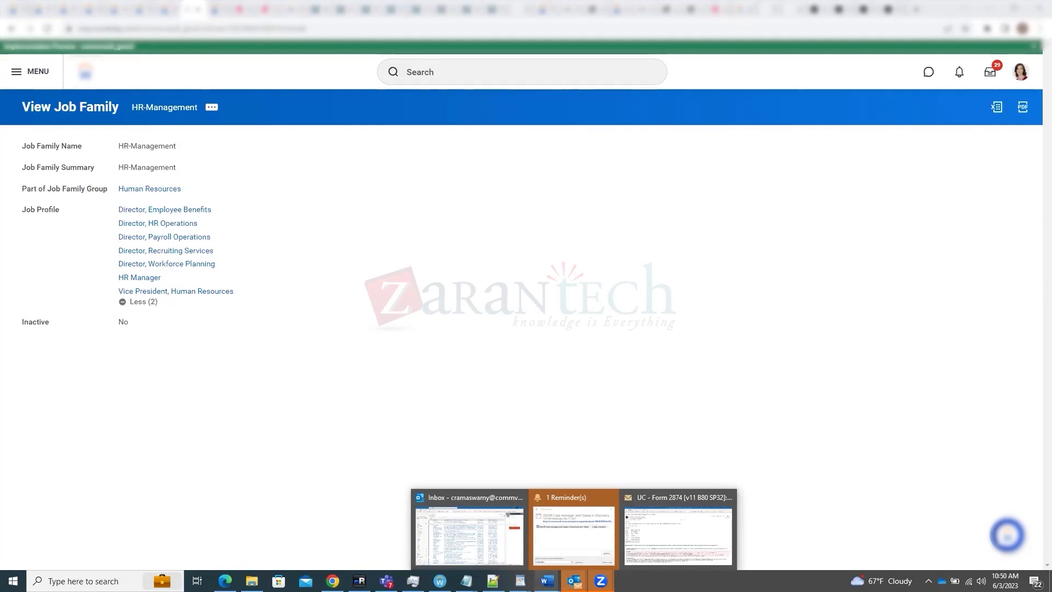
pyautogui.click(564, 548)
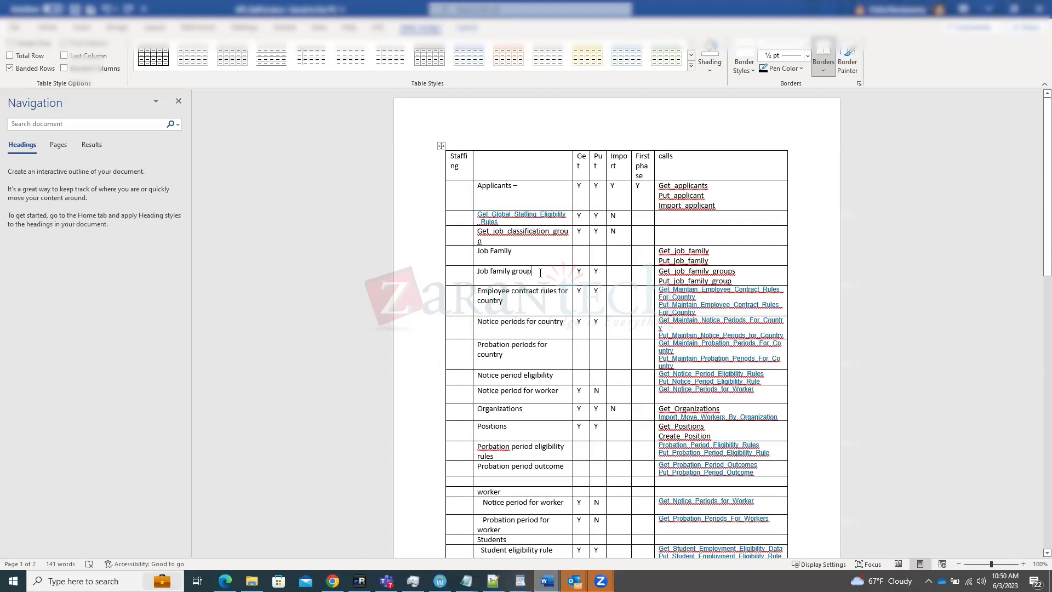
pyautogui.moveTo(540, 272); pyautogui.dragTo(477, 272)
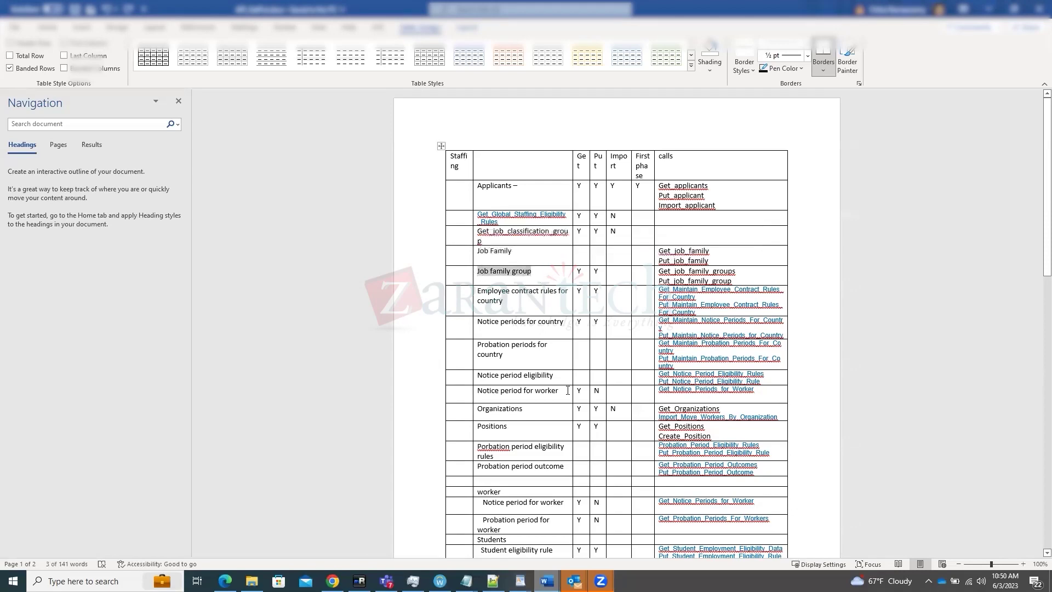
pyautogui.scroll(-2, 570, 462)
pyautogui.scroll(-2, 570, 461)
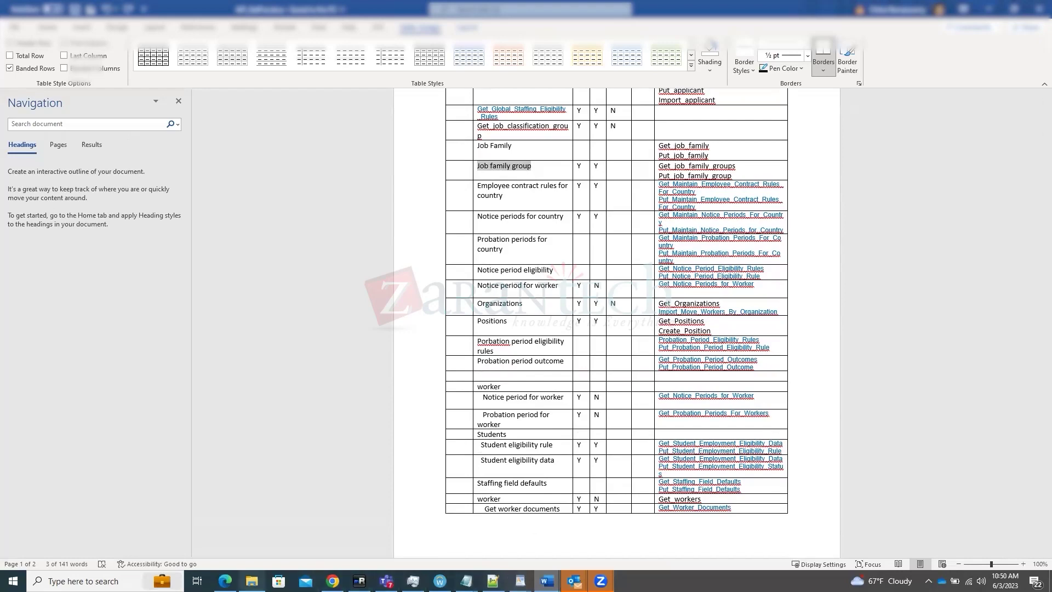
# Switch to Workday Studio and review the open Staffing web service requests, including Get_Organizations and Create_Position, ending on Get_Positions
pyautogui.click(440, 581)
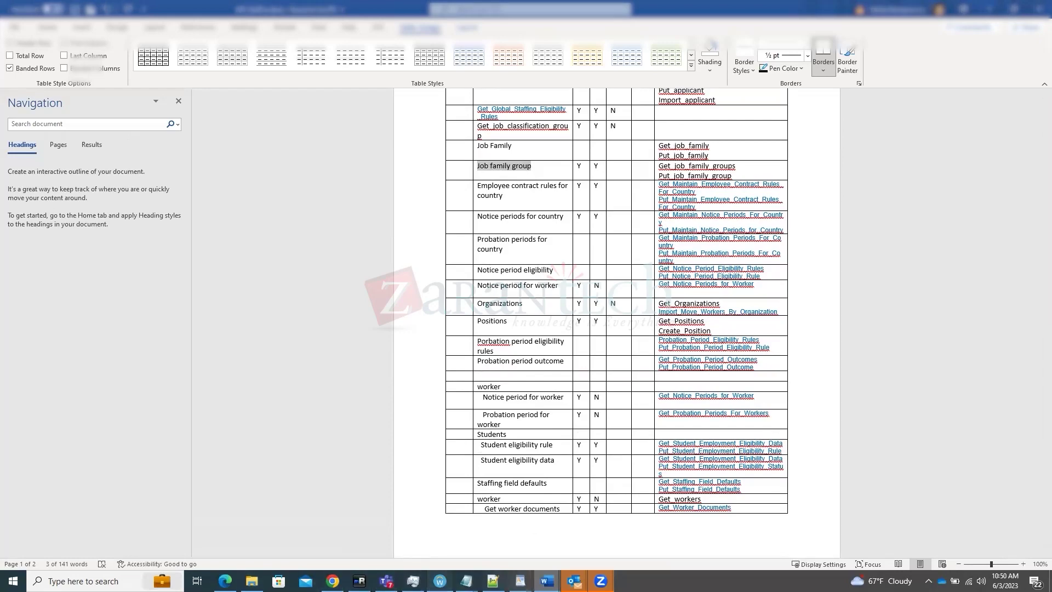
pyautogui.click(356, 48)
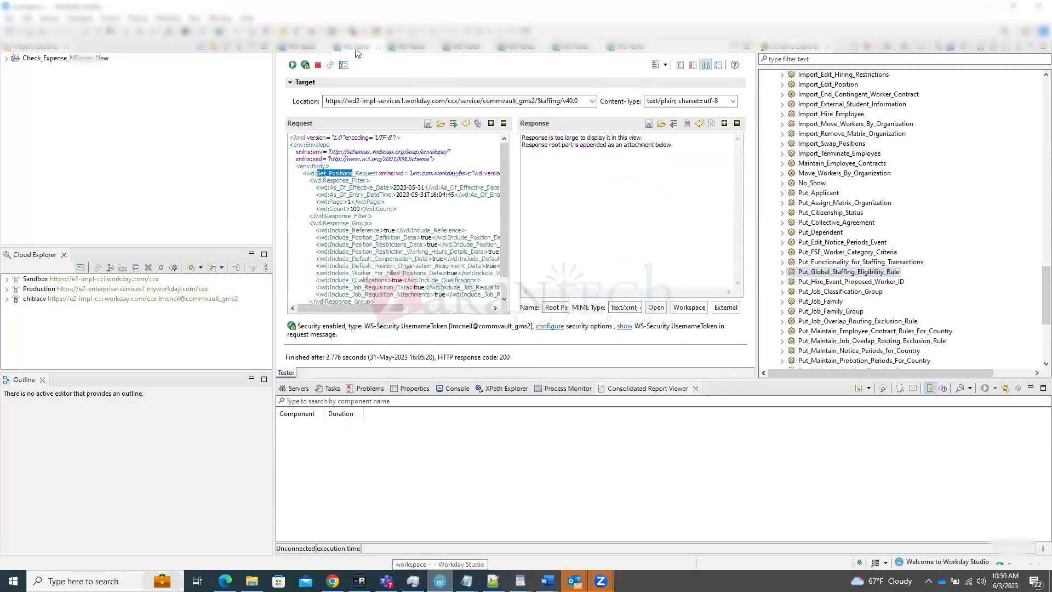
pyautogui.click(406, 48)
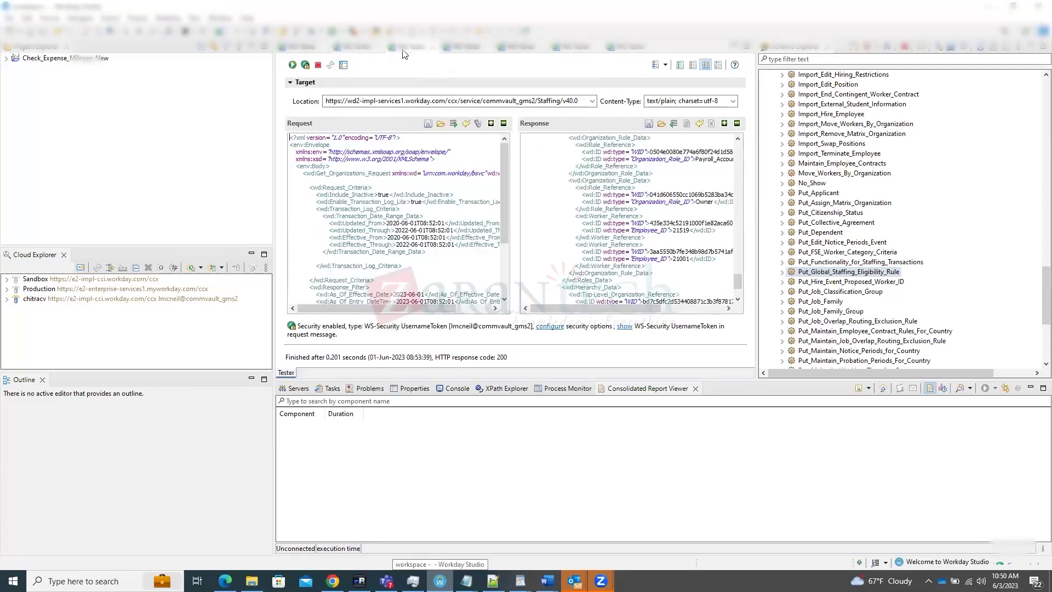
pyautogui.click(466, 49)
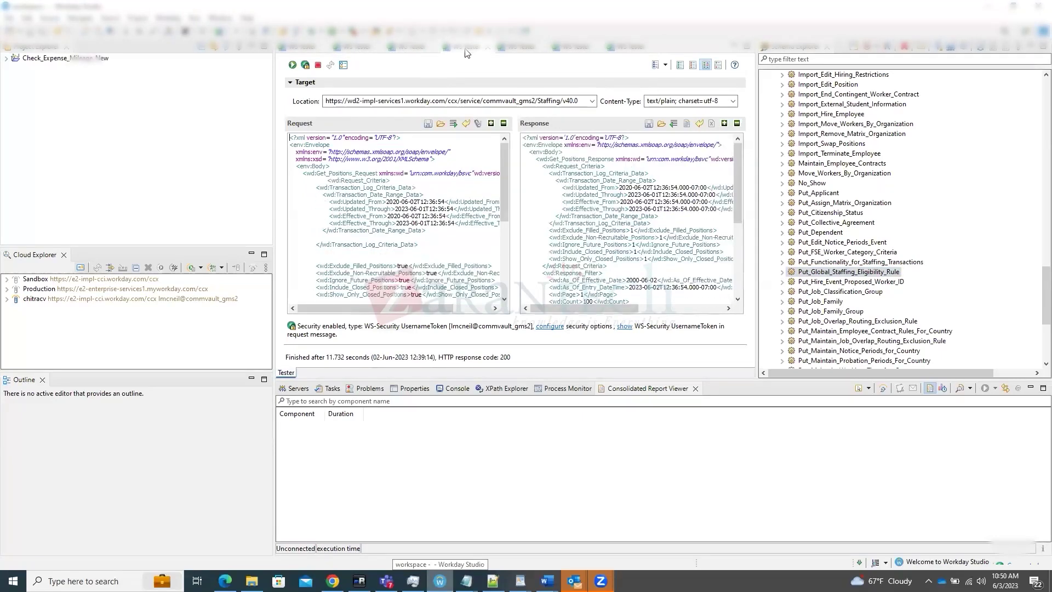
pyautogui.click(515, 49)
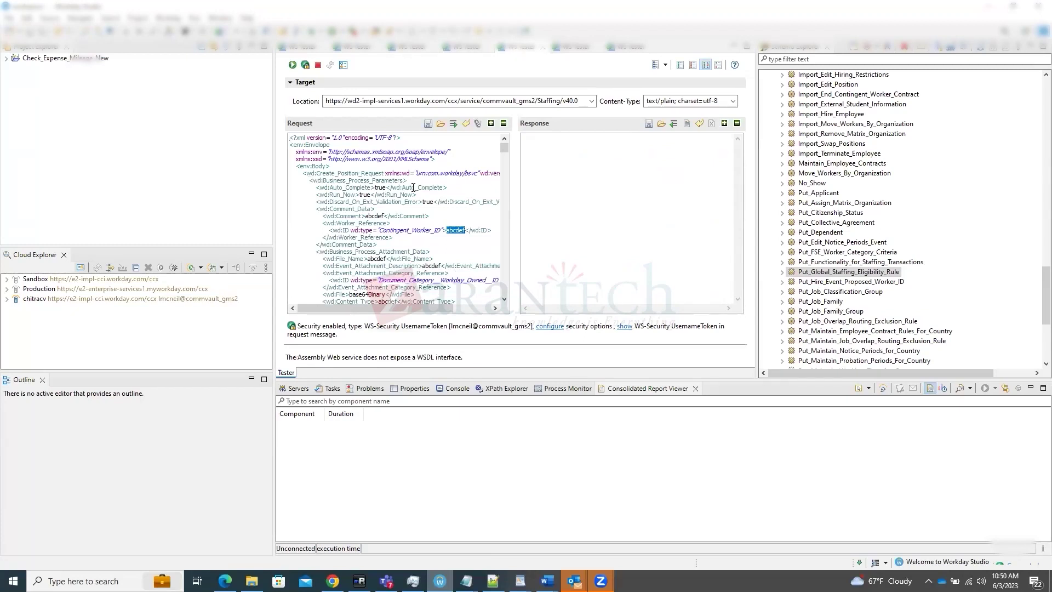
pyautogui.click(570, 48)
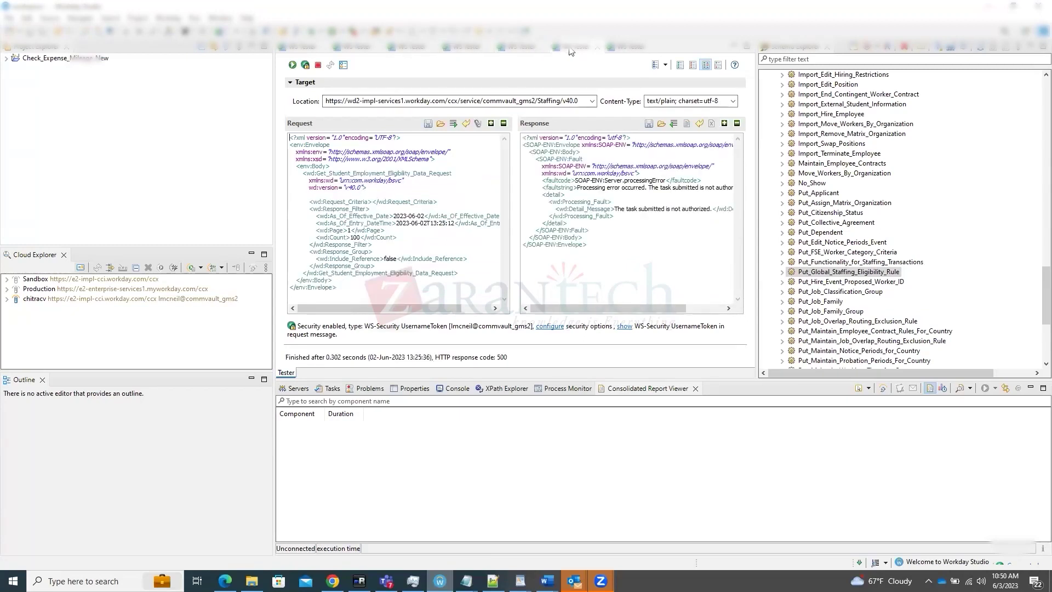
pyautogui.click(624, 48)
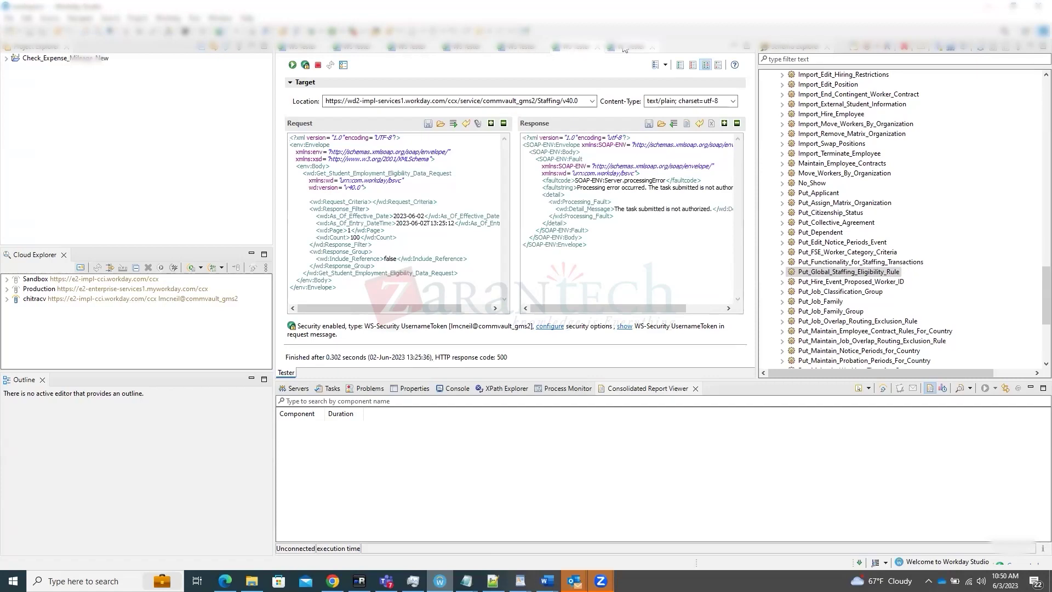
pyautogui.click(301, 48)
pyautogui.click(366, 49)
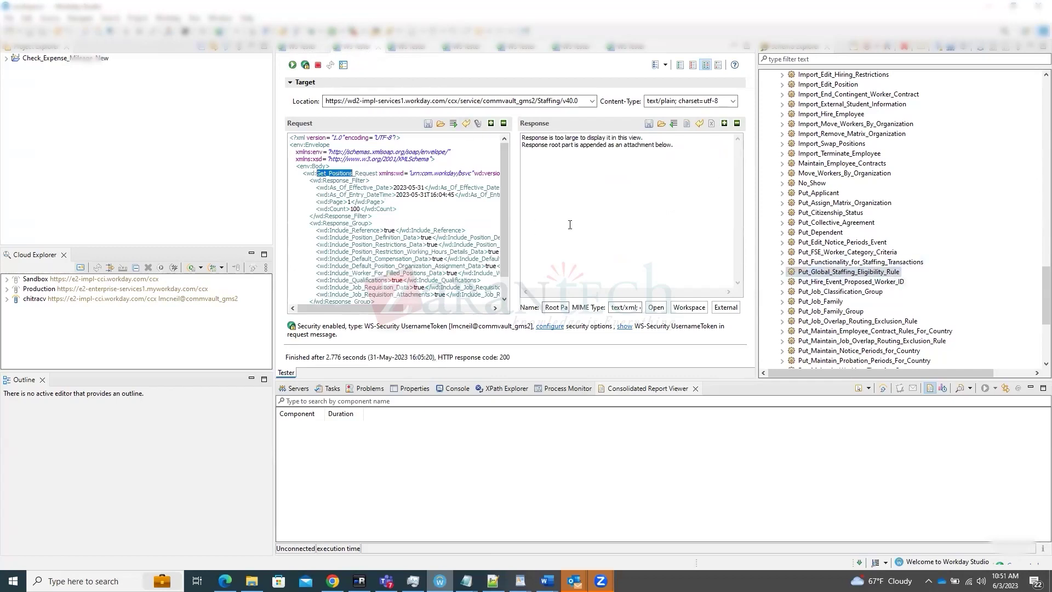
# Examine the Import and Put operations in the Staffing web service's operation list
pyautogui.scroll(-6, 852, 318)
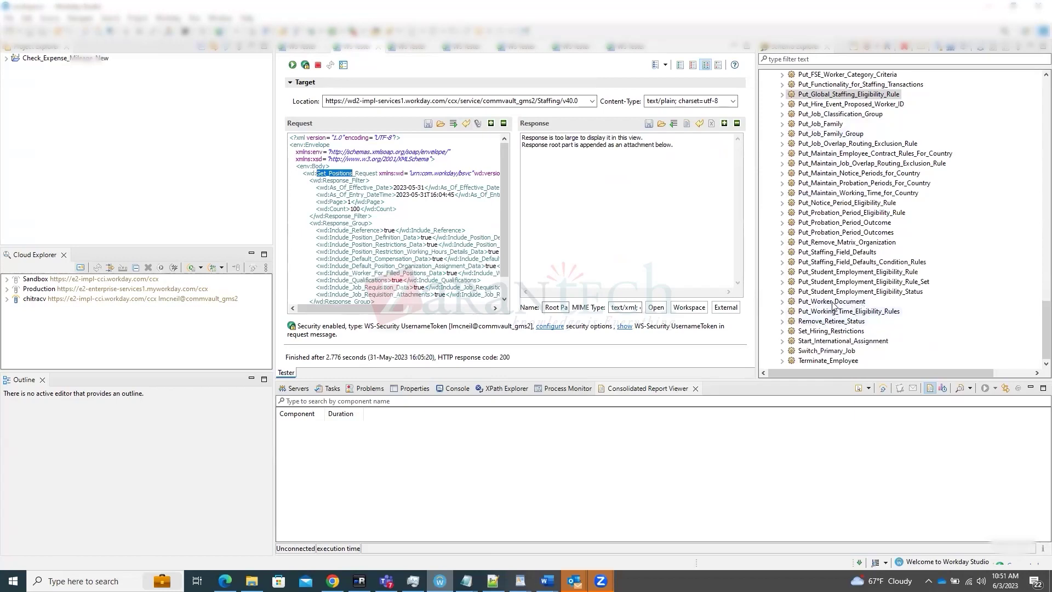
pyautogui.scroll(1, 834, 309)
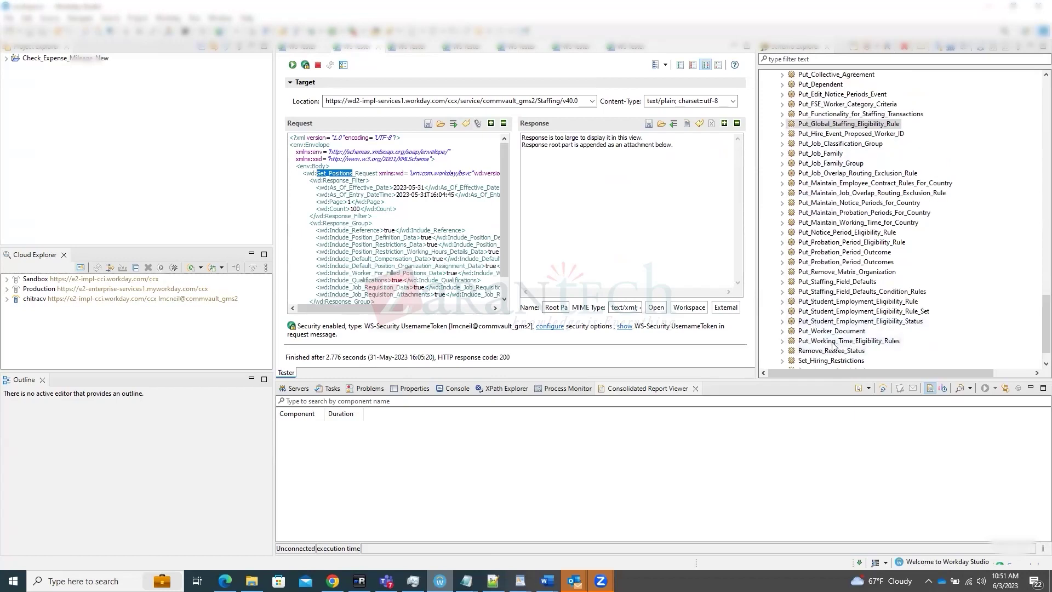
pyautogui.scroll(3, 835, 345)
pyautogui.scroll(6, 834, 347)
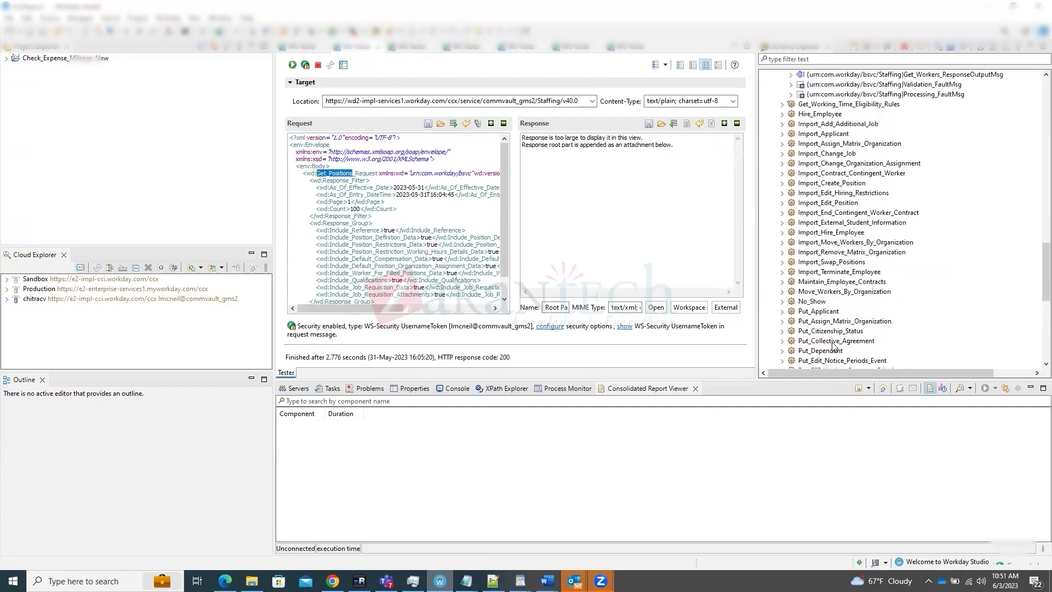
pyautogui.scroll(1, 834, 346)
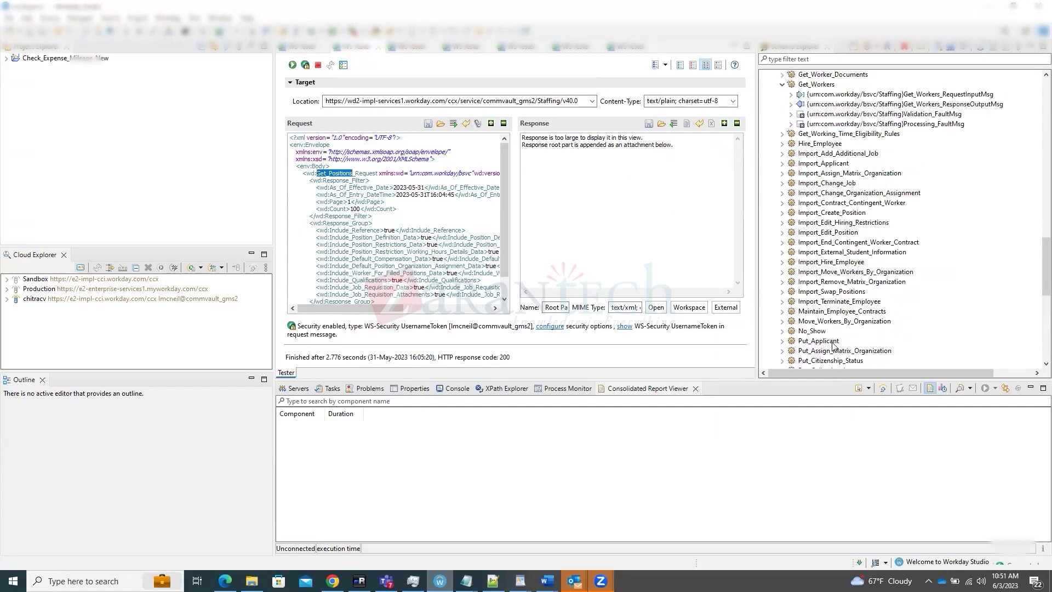
pyautogui.scroll(-3, 833, 346)
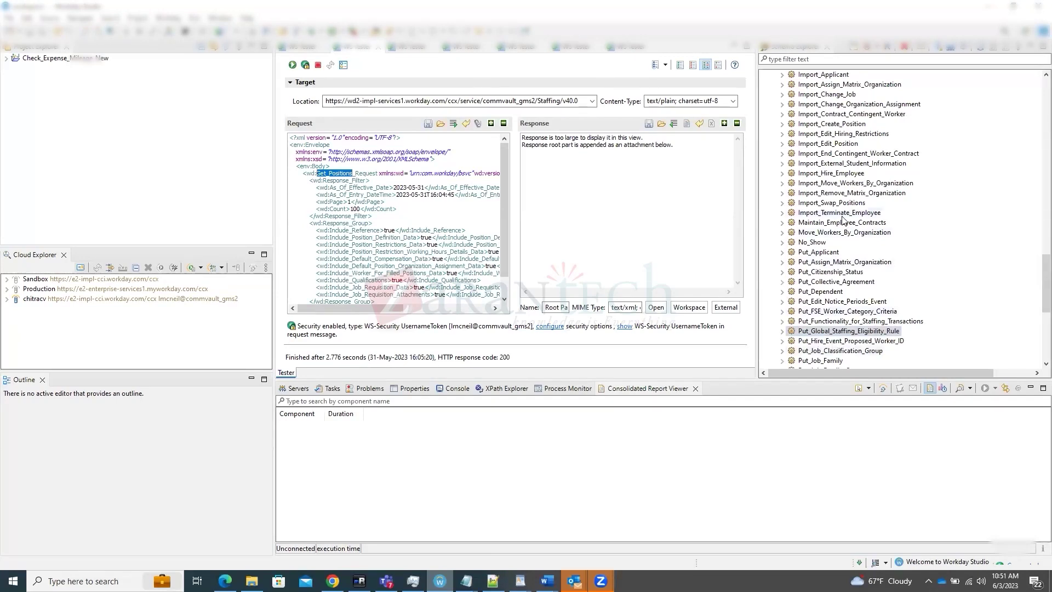
# Find the Hire_Employee operation in the Staffing v40.0 service and open its SOAP wrapped request in the Web Service Tester
pyautogui.scroll(7, 842, 312)
pyautogui.scroll(15, 842, 219)
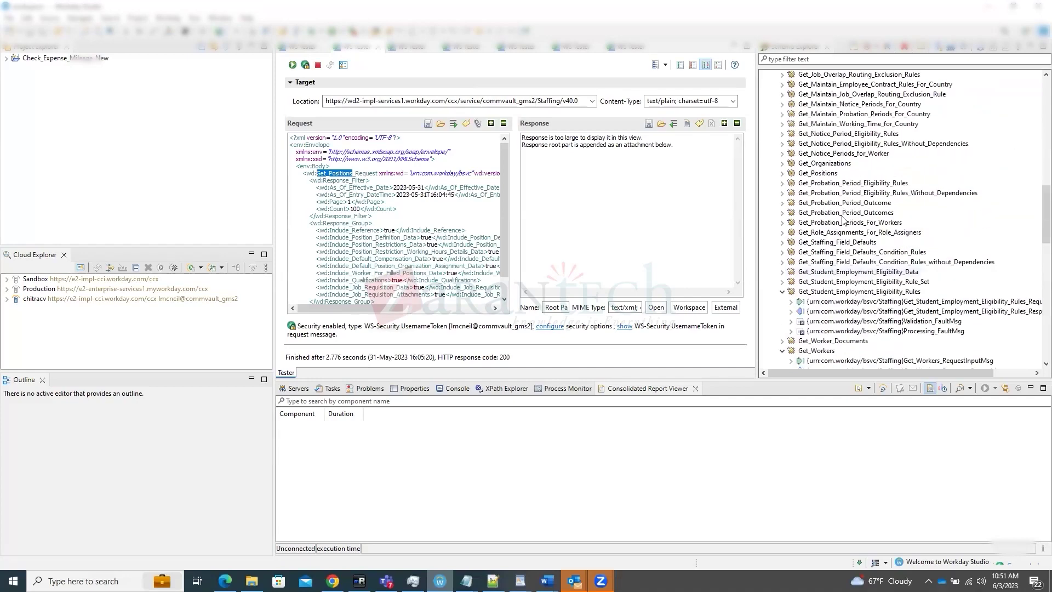
pyautogui.scroll(4, 843, 219)
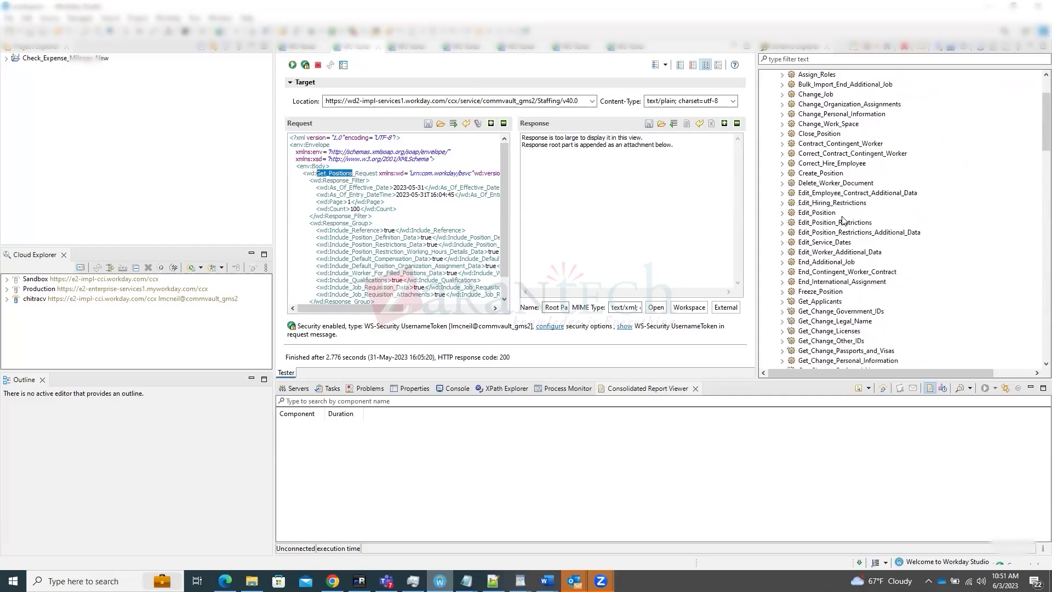
pyautogui.scroll(3, 842, 219)
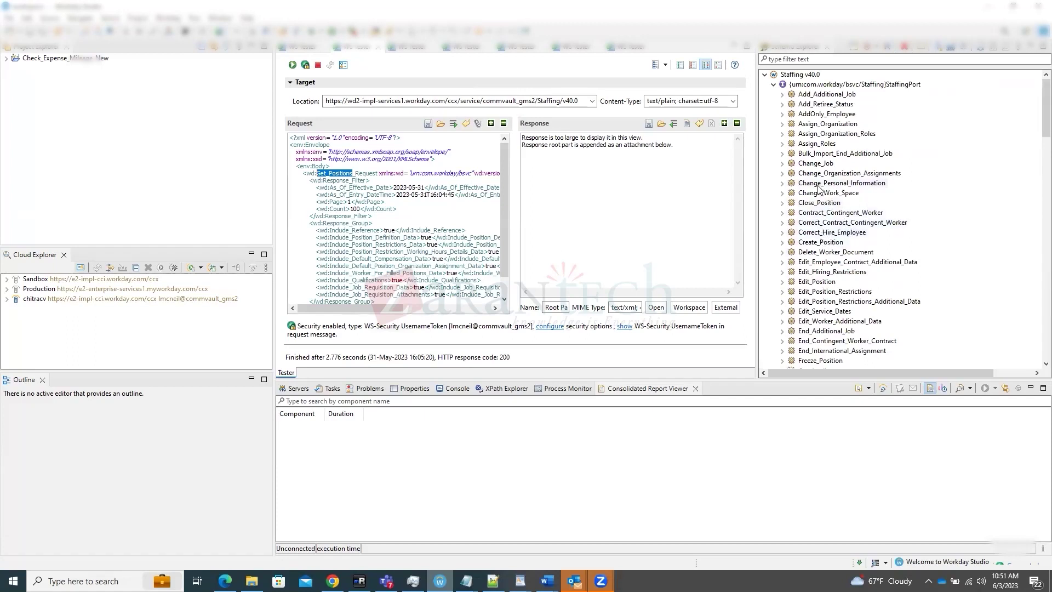
pyautogui.scroll(-1, 810, 191)
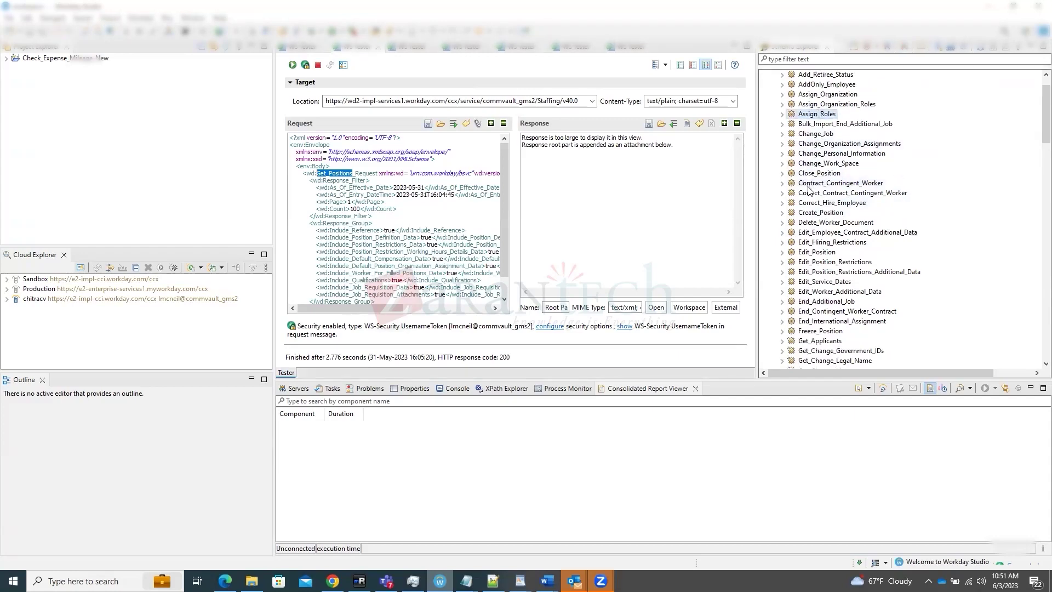
pyautogui.scroll(-6, 808, 191)
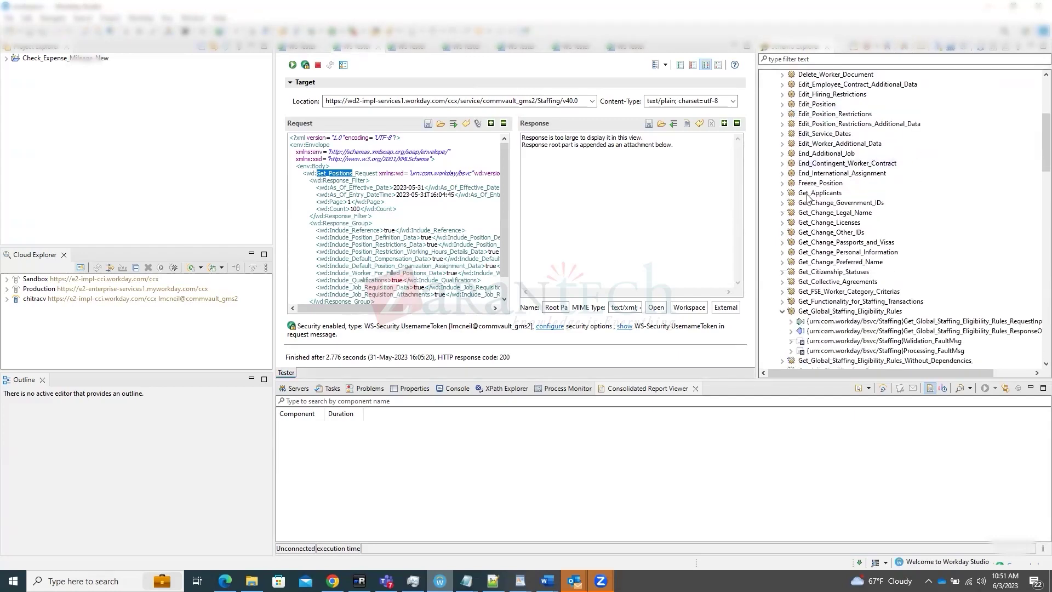
pyautogui.scroll(-7, 808, 197)
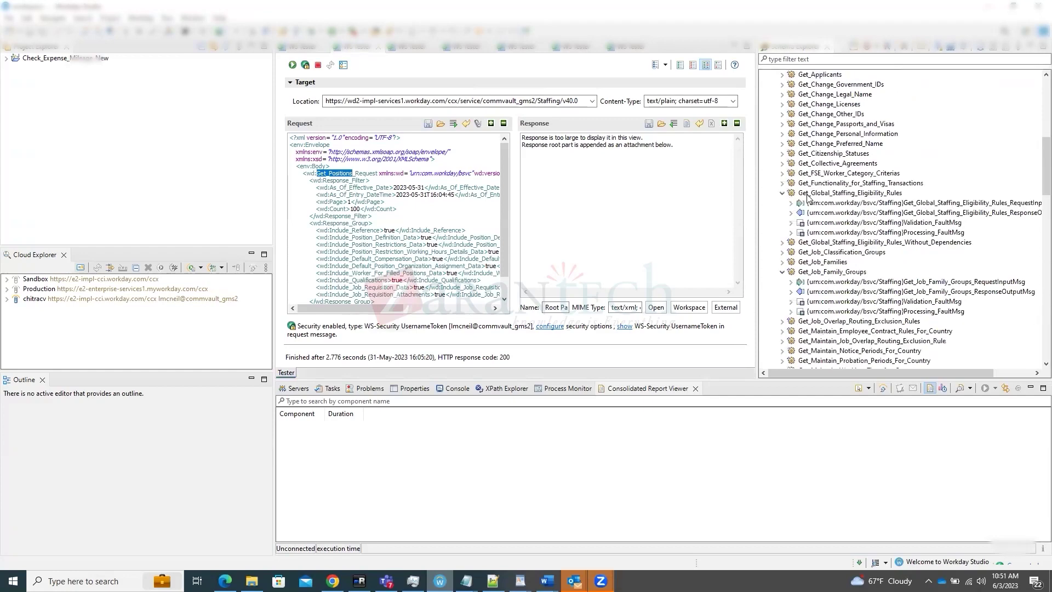
pyautogui.scroll(-4, 808, 197)
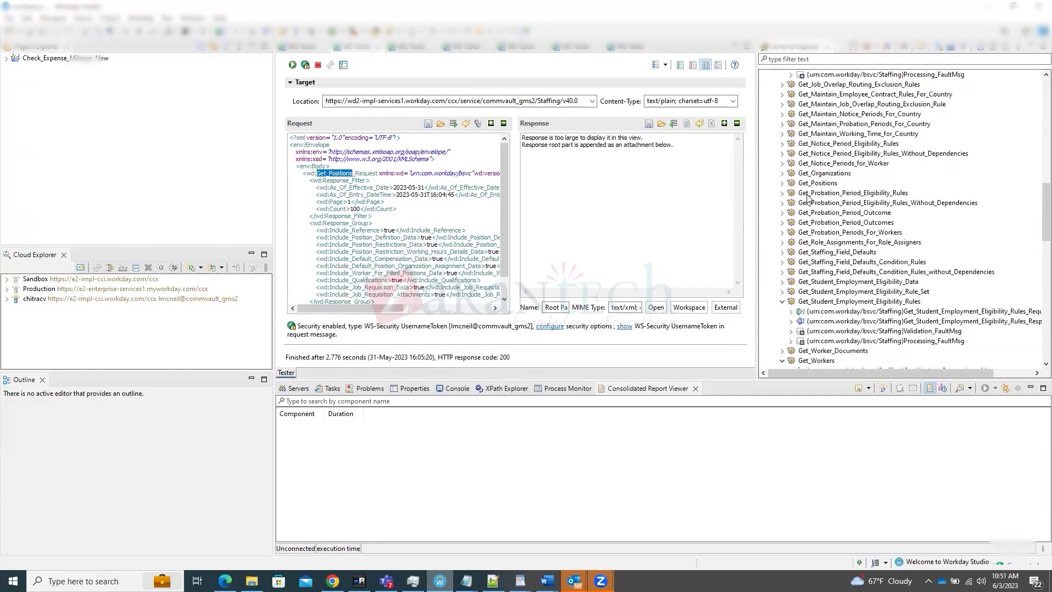
pyautogui.scroll(-3, 808, 197)
pyautogui.scroll(-1, 809, 197)
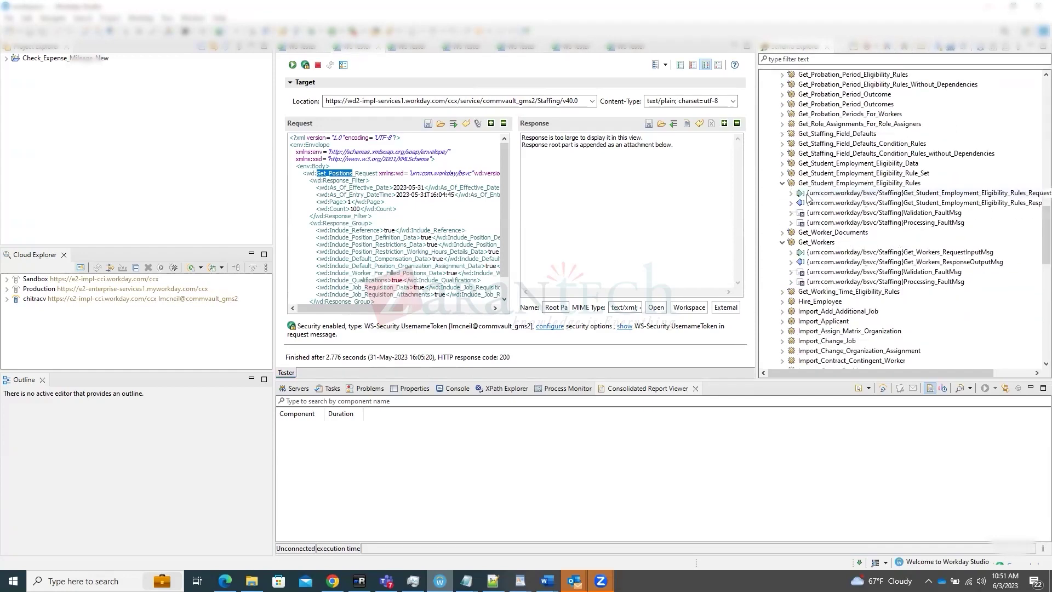
pyautogui.rightClick(812, 305)
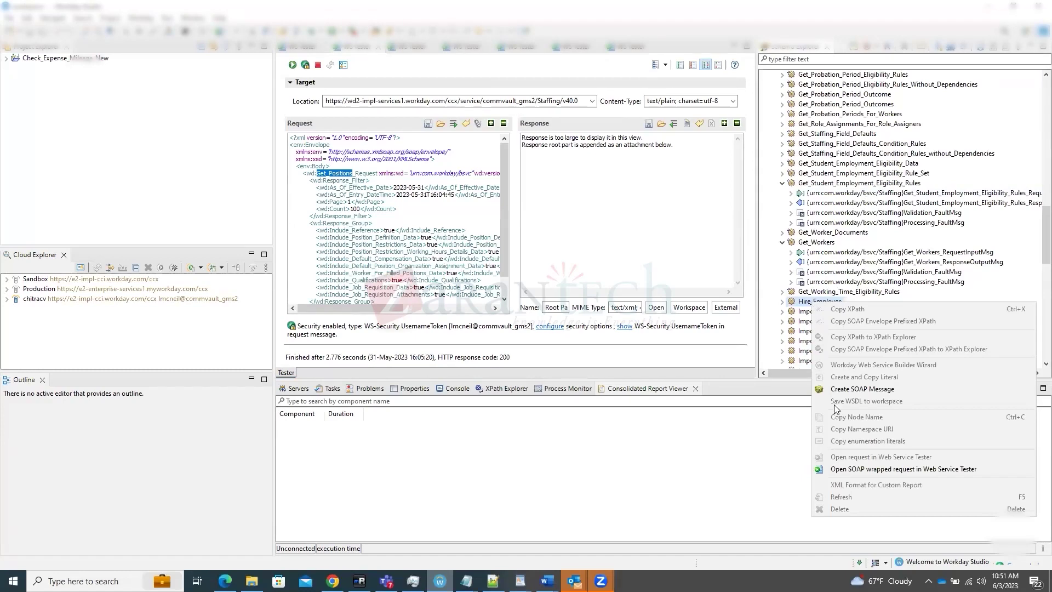
pyautogui.click(847, 472)
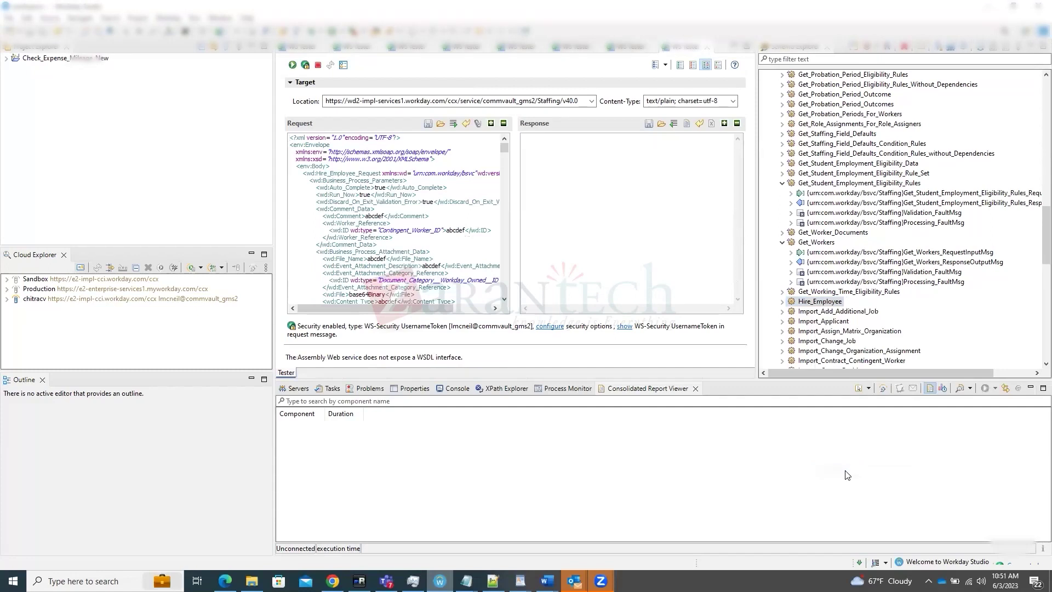
# Examine the Hire_Employee request, including its position, job profile, hire event and compensation elements, then return to its beginning
pyautogui.scroll(-8, 351, 181)
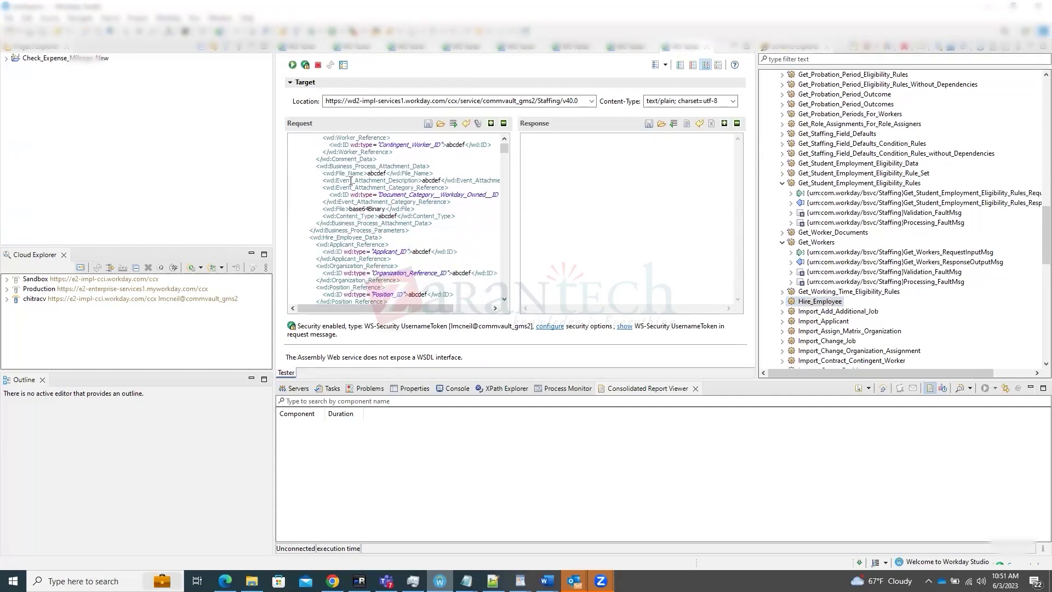
pyautogui.scroll(-5, 351, 181)
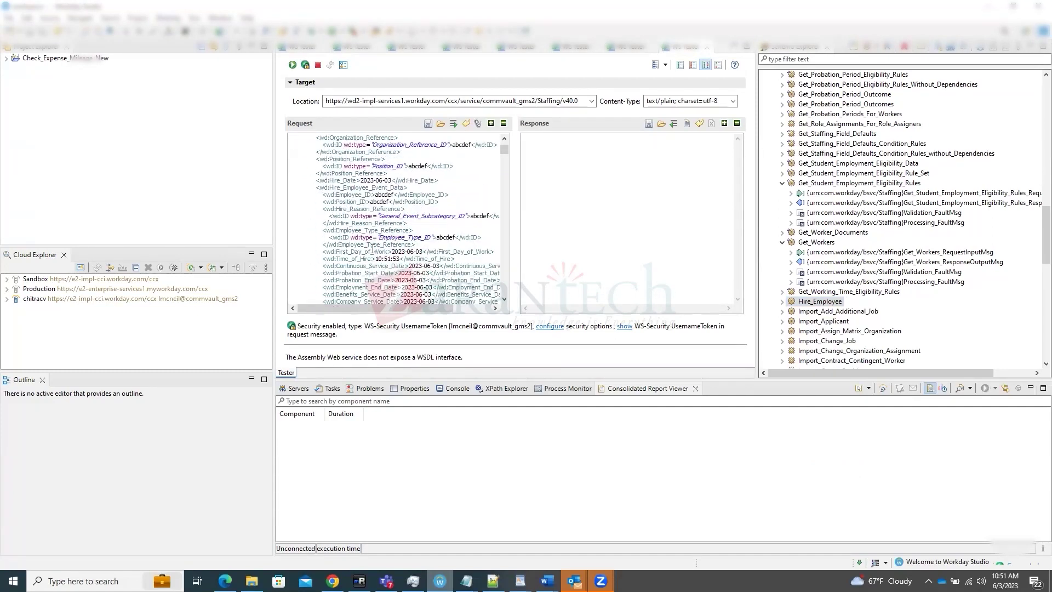
pyautogui.scroll(-7, 374, 241)
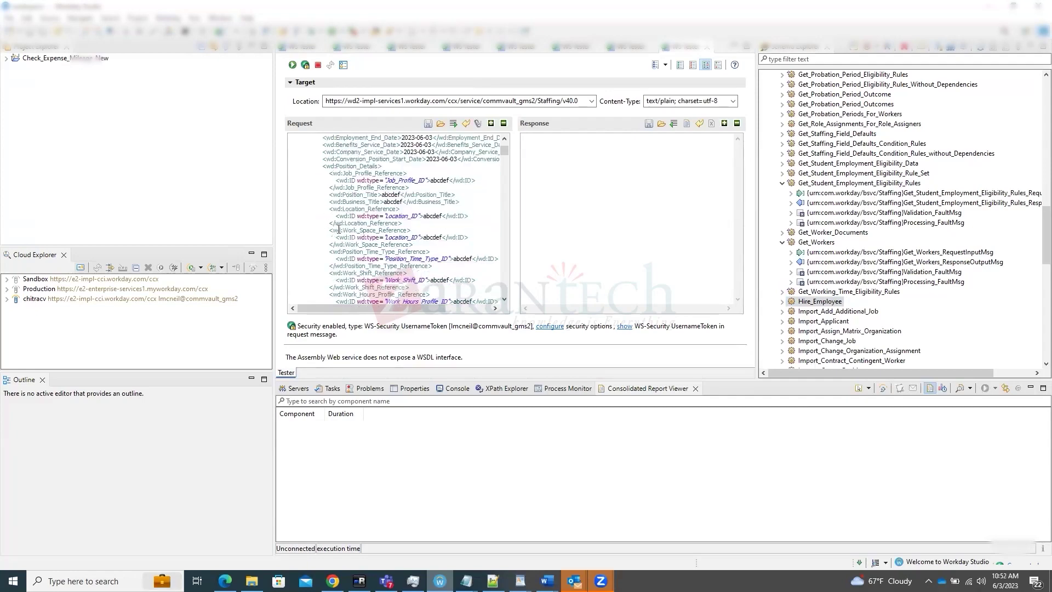
pyautogui.scroll(-4, 383, 208)
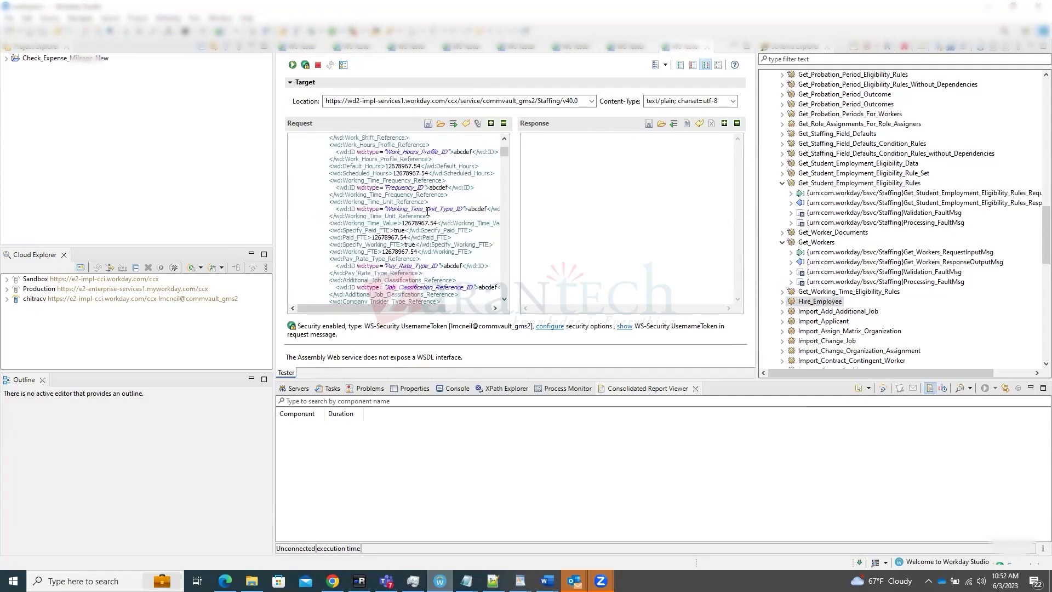
pyautogui.scroll(-9, 370, 225)
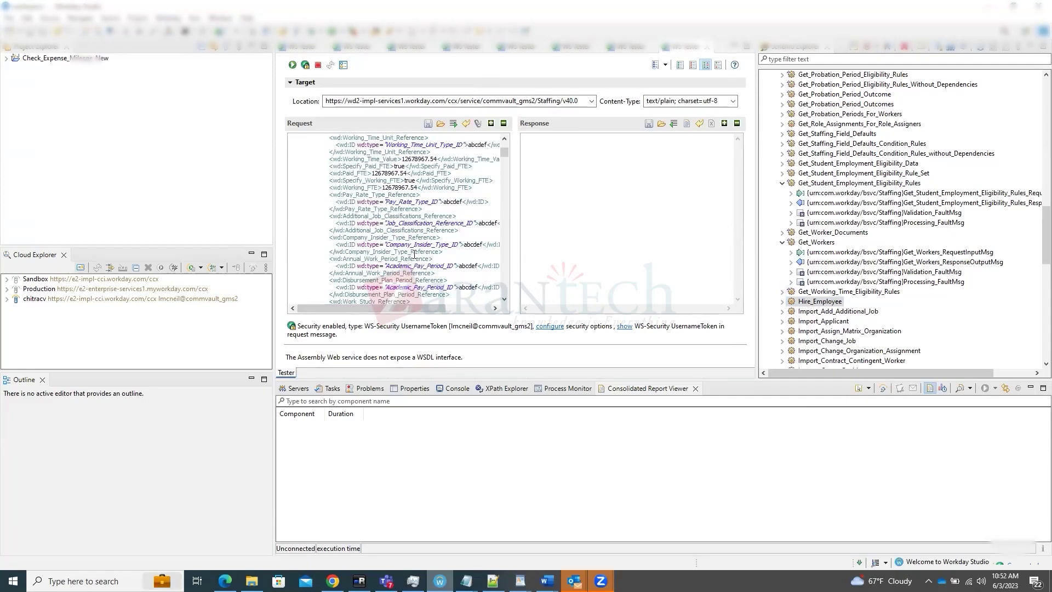
pyautogui.scroll(-4, 373, 252)
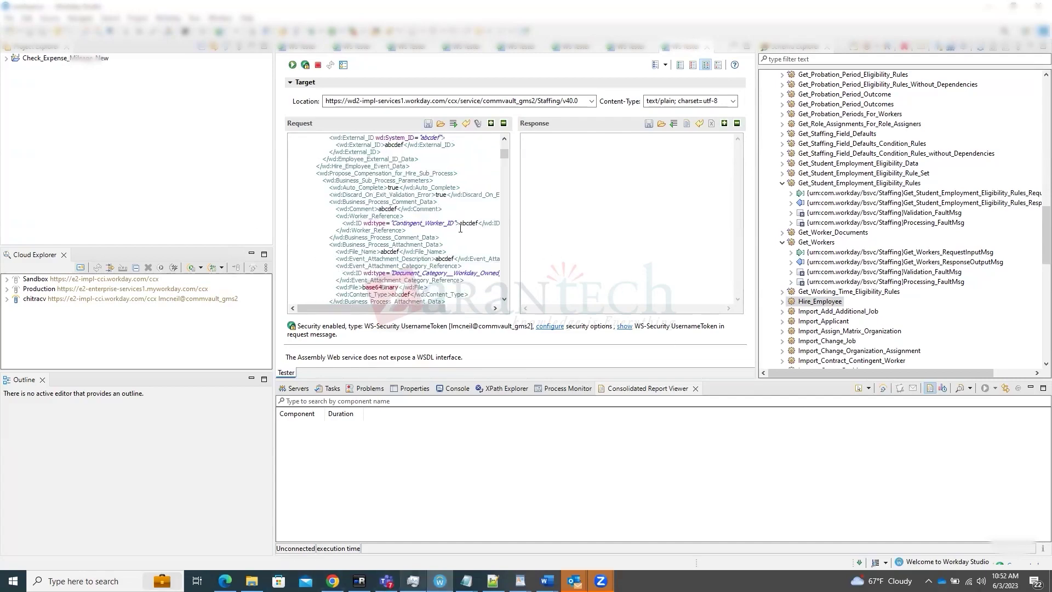
pyautogui.scroll(-4, 442, 286)
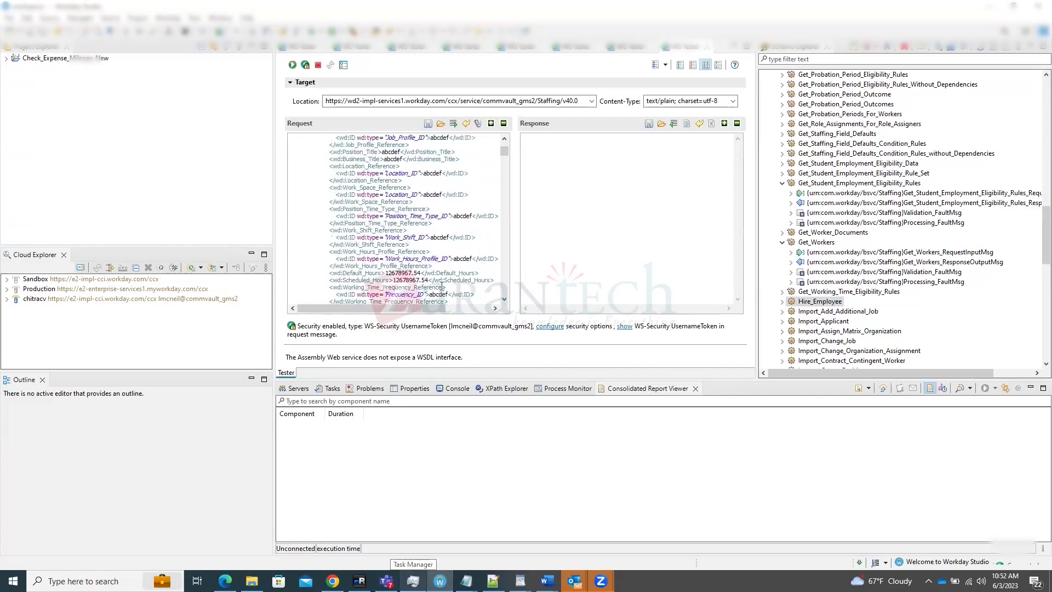
pyautogui.scroll(4, 396, 227)
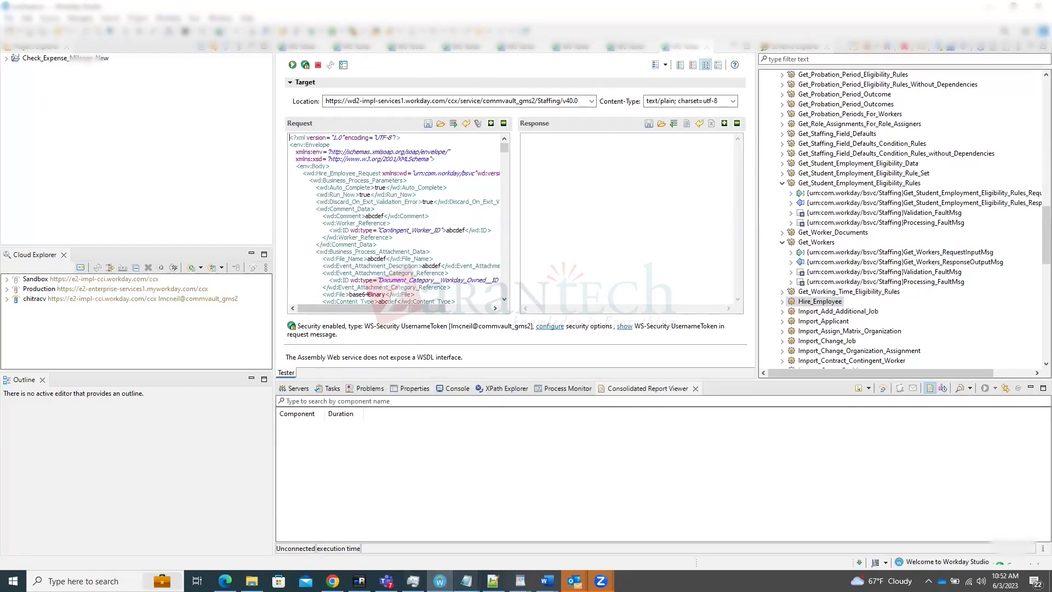
# Switch to 1.txt in Notepad, review the Get_Workers request including its security header, and minimize the file
pyautogui.moveTo(466, 580)
pyautogui.click(263, 539)
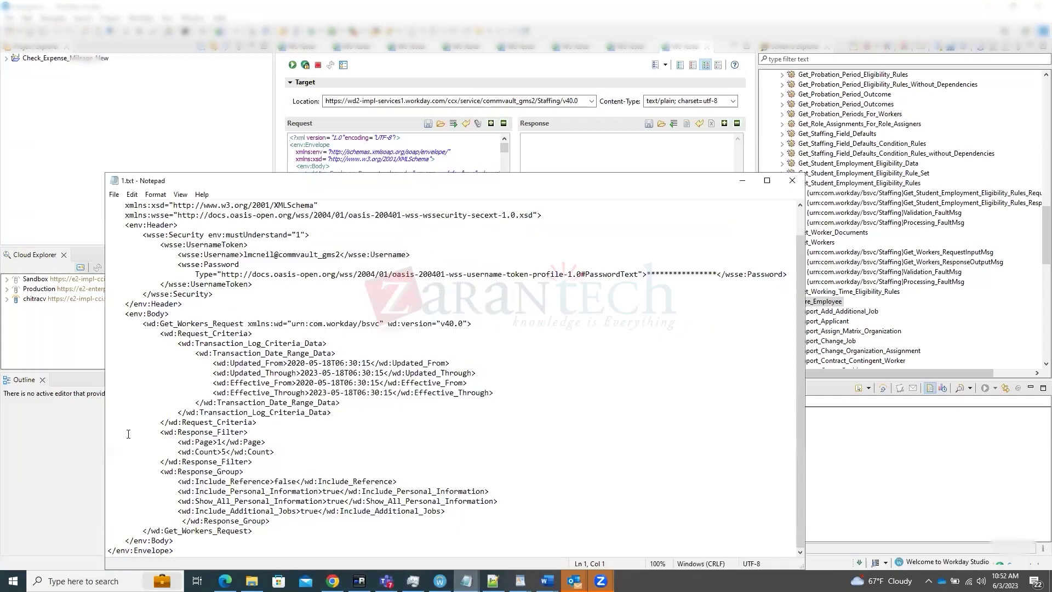
pyautogui.scroll(1, 335, 269)
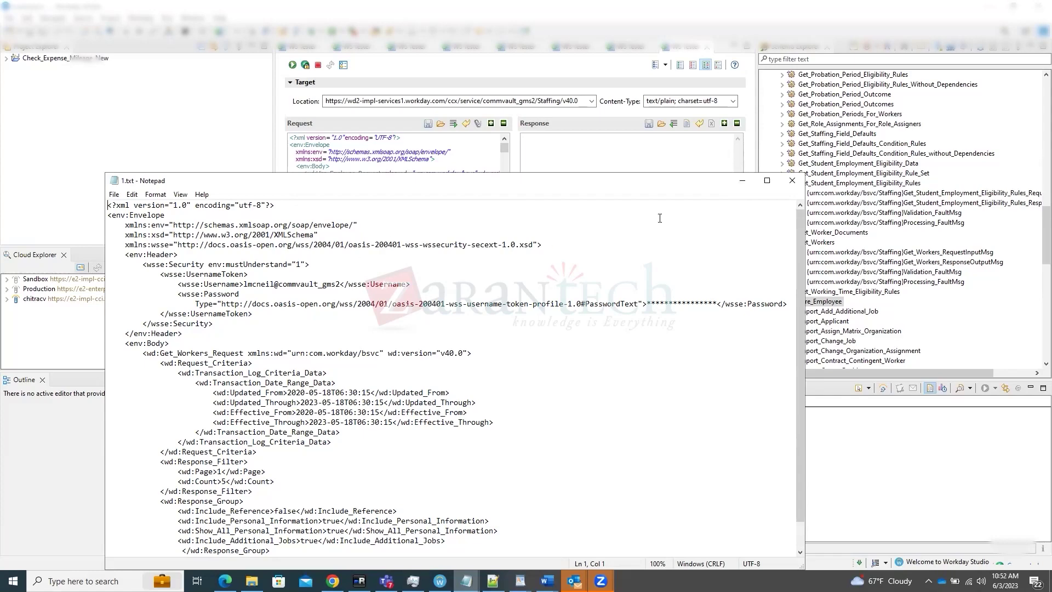
pyautogui.click(741, 180)
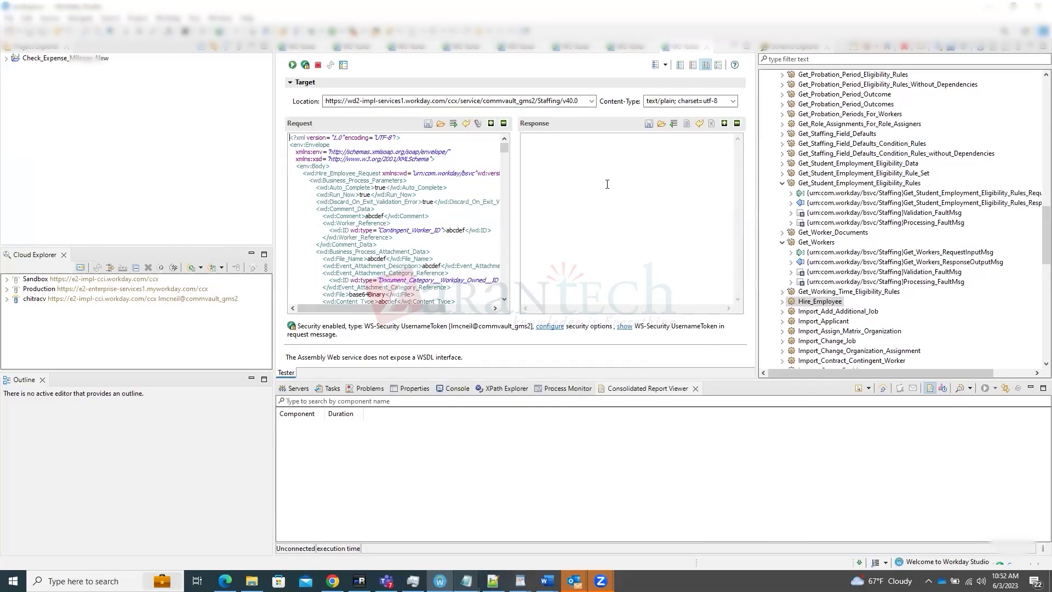
# Highlight the Contingent_Worker_ID reference and the whole Comment_Data block in the Hire_Employee request
pyautogui.moveTo(381, 231); pyautogui.dragTo(442, 230)
pyautogui.moveTo(446, 231); pyautogui.dragTo(463, 232)
pyautogui.moveTo(377, 245); pyautogui.dragTo(305, 211)
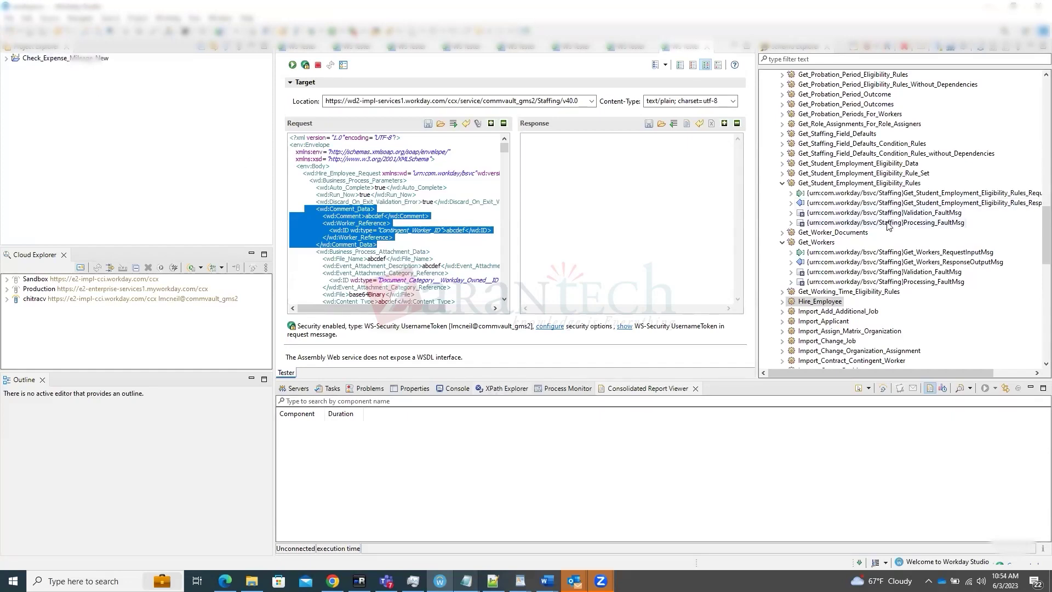
# Review the Staffing operation list and select Import_Applicant, then Import_Hire_Employee
pyautogui.scroll(5, 889, 225)
pyautogui.scroll(20, 936, 206)
pyautogui.scroll(-6, 936, 206)
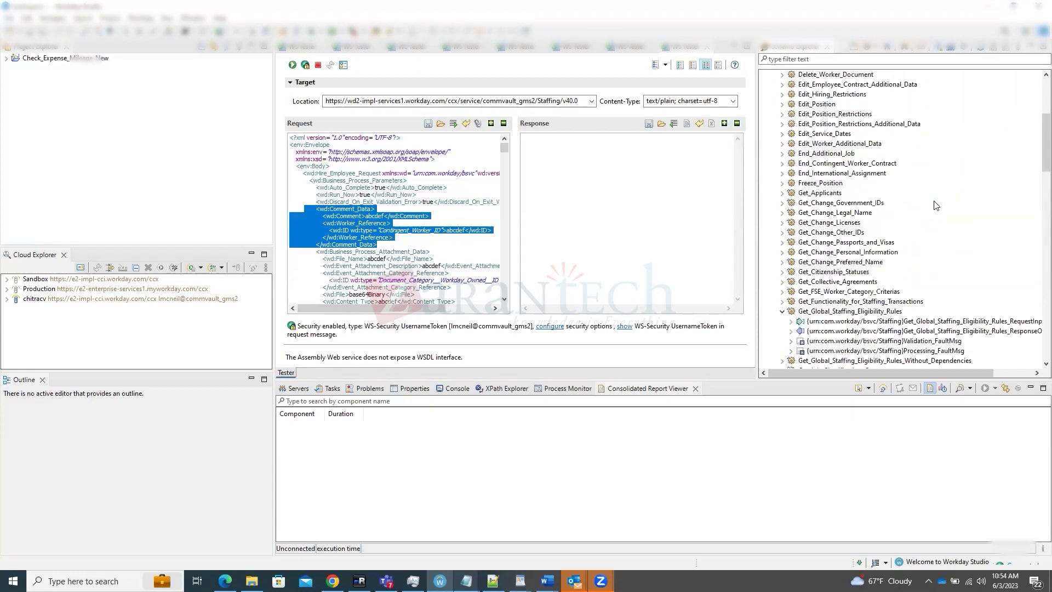
pyautogui.scroll(-15, 936, 206)
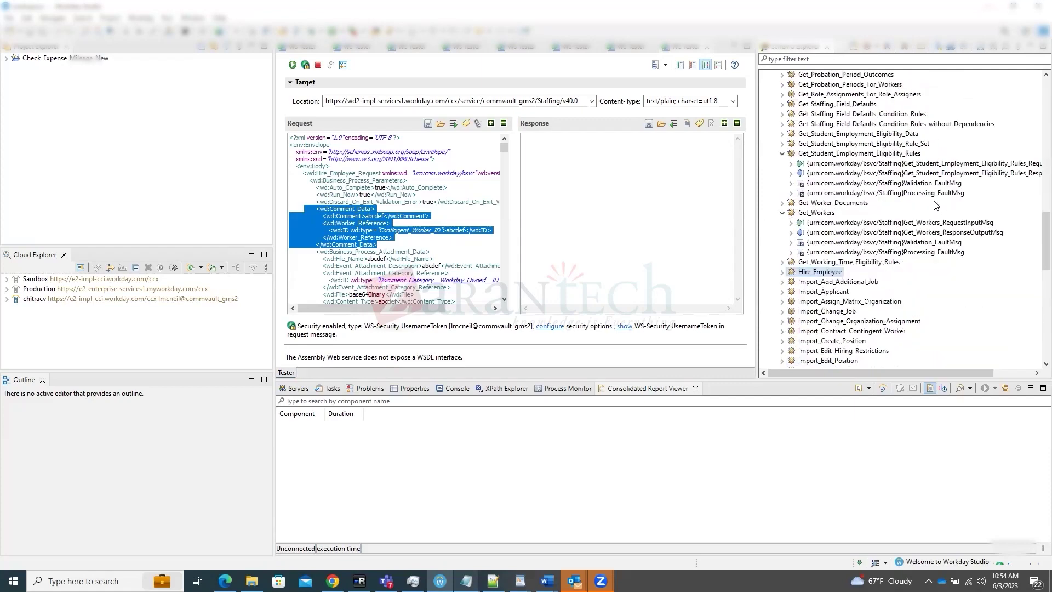
pyautogui.scroll(-2, 936, 205)
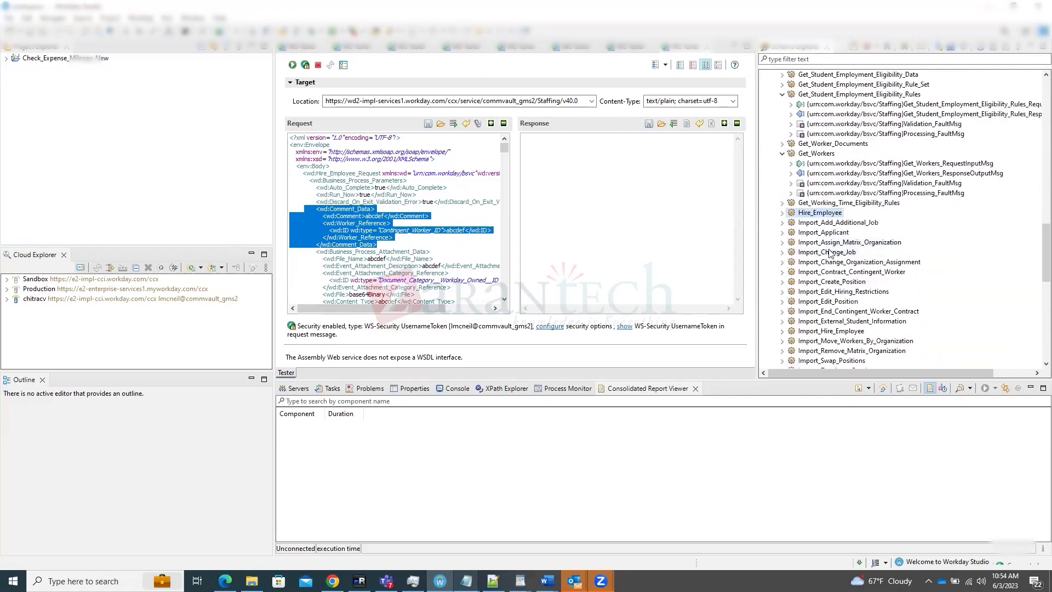
pyautogui.click(824, 232)
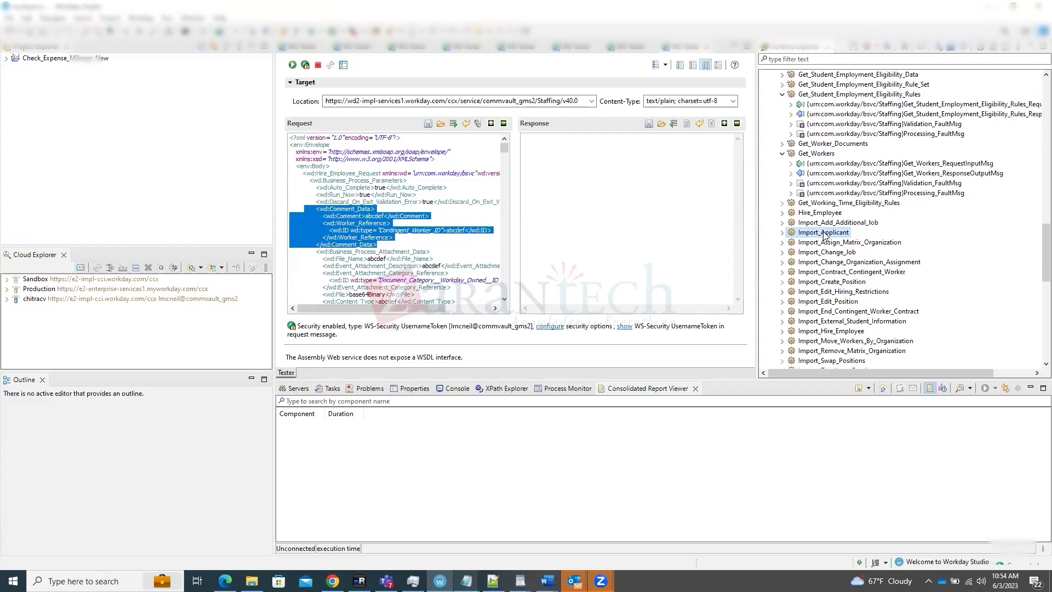
pyautogui.click(822, 332)
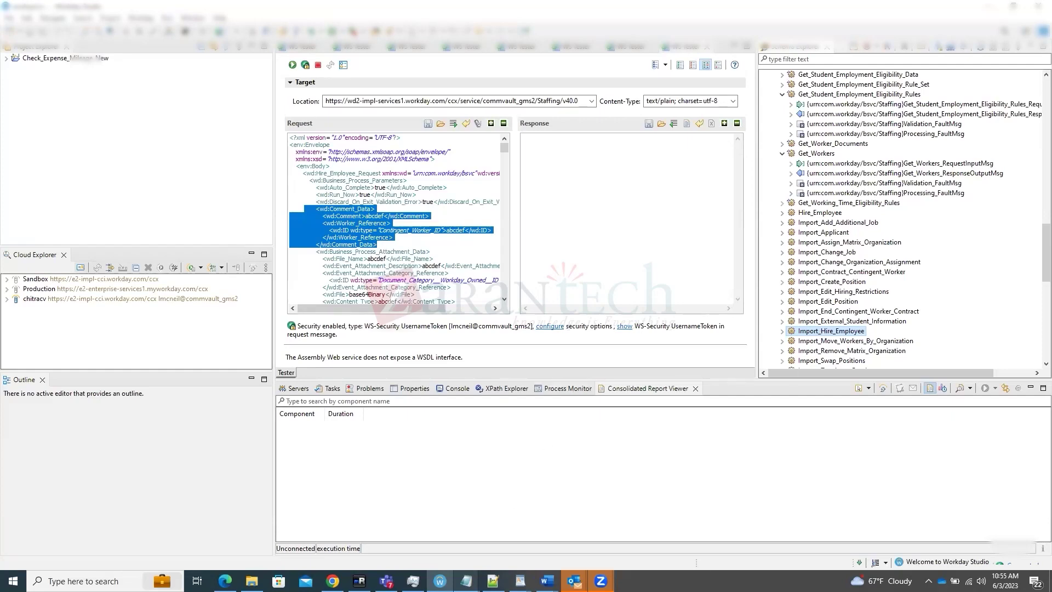
# Switch to the Word document and review the staffing calls table from the Applicants row to the worker documents and role assignments
pyautogui.moveTo(547, 581)
pyautogui.click(592, 555)
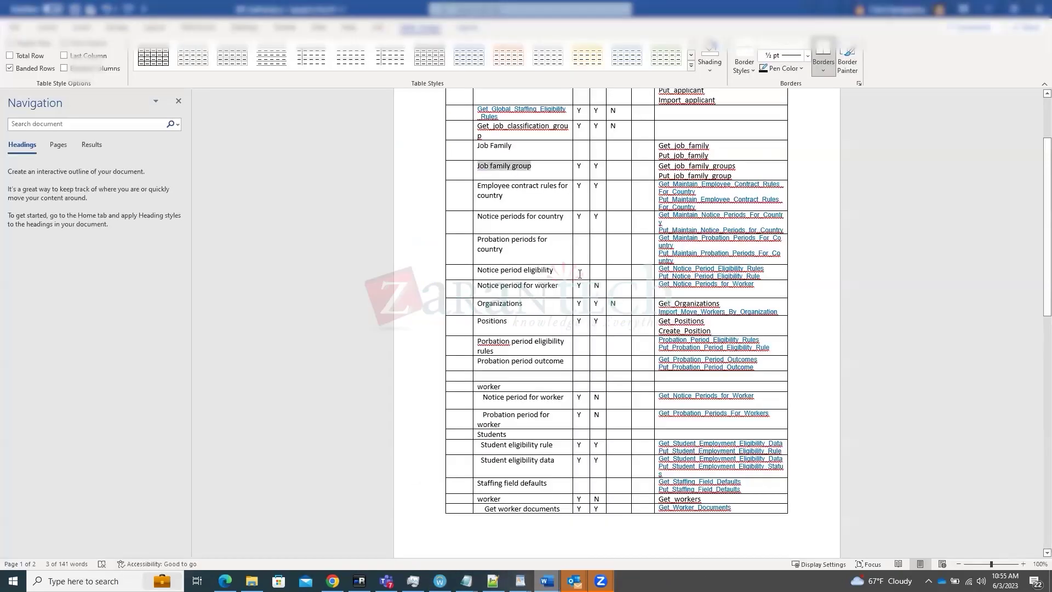
pyautogui.scroll(3, 508, 185)
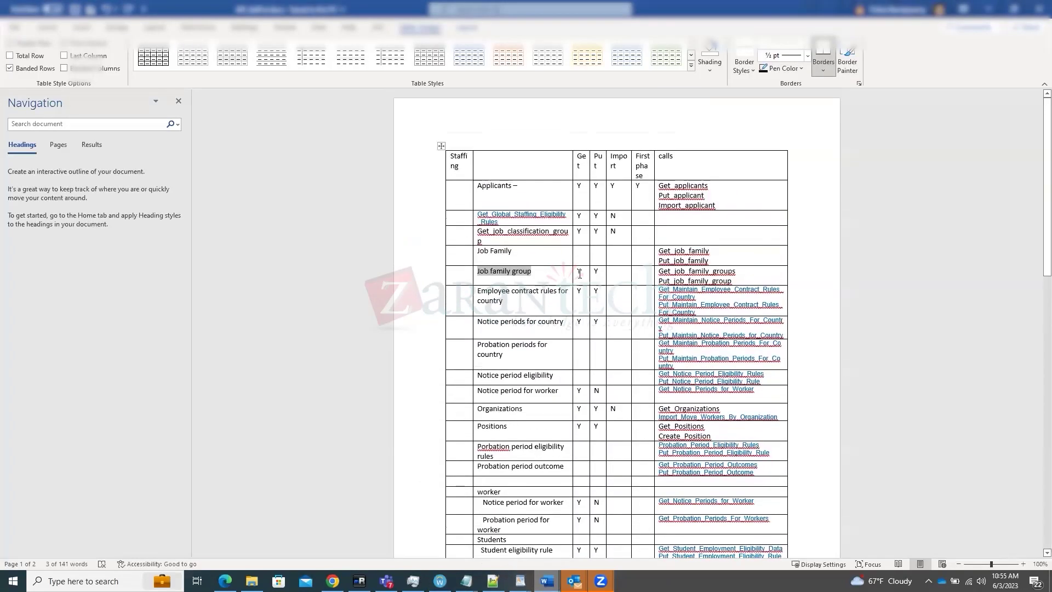
pyautogui.click(477, 188)
pyautogui.click(538, 191)
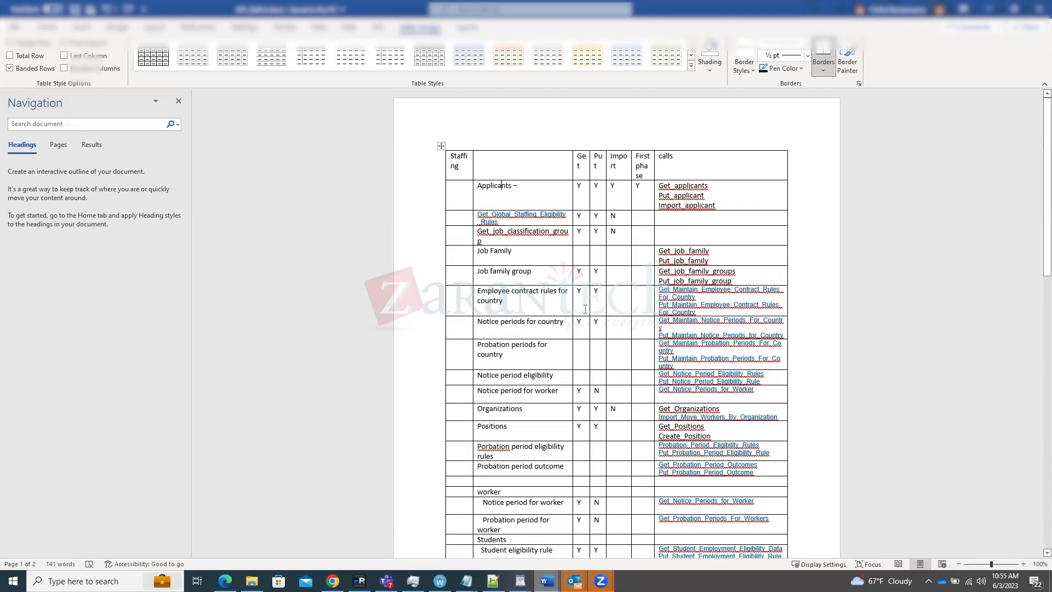
pyautogui.scroll(-3, 562, 427)
pyautogui.scroll(-2, 563, 427)
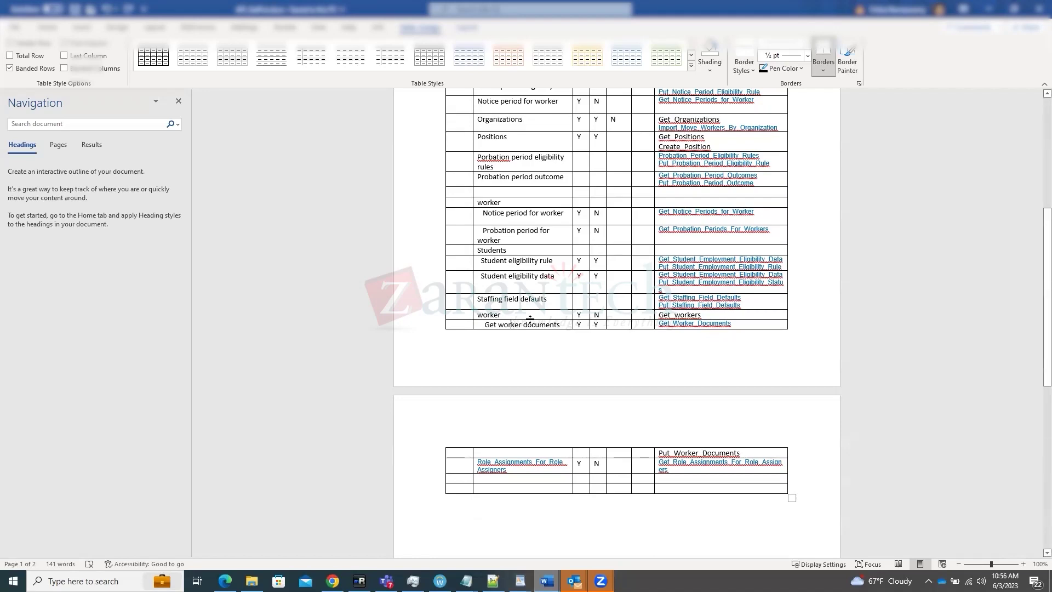
pyautogui.scroll(3, 531, 318)
pyautogui.scroll(3, 531, 318)
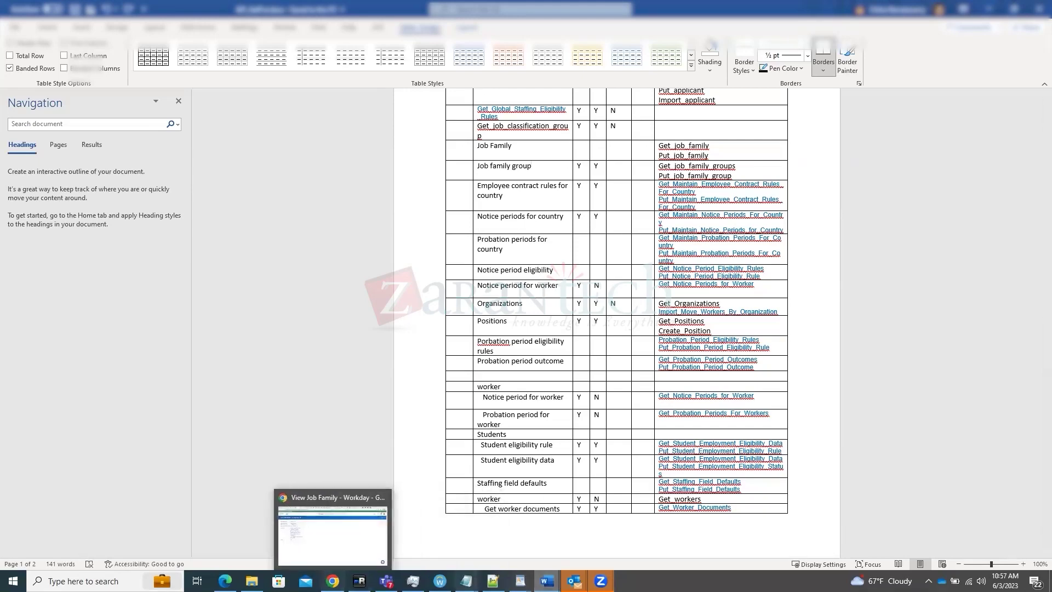
# Switch to Notepad, review the Get_Workers request in 1.txt and bring up the file with the Get_Workers response
pyautogui.moveTo(467, 581)
pyautogui.click(177, 542)
pyautogui.click(373, 377)
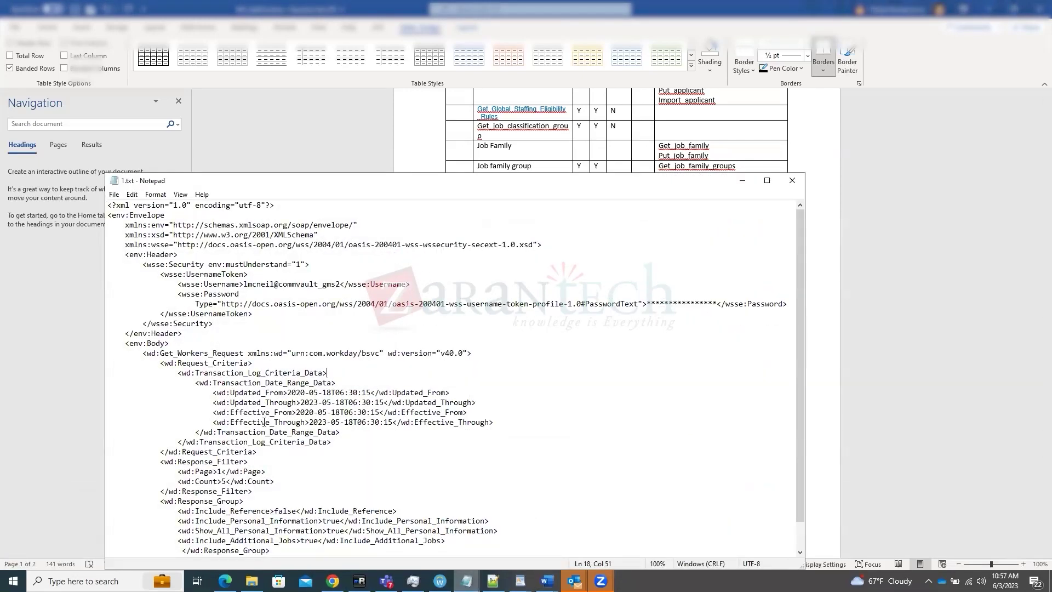
pyautogui.scroll(-1, 265, 425)
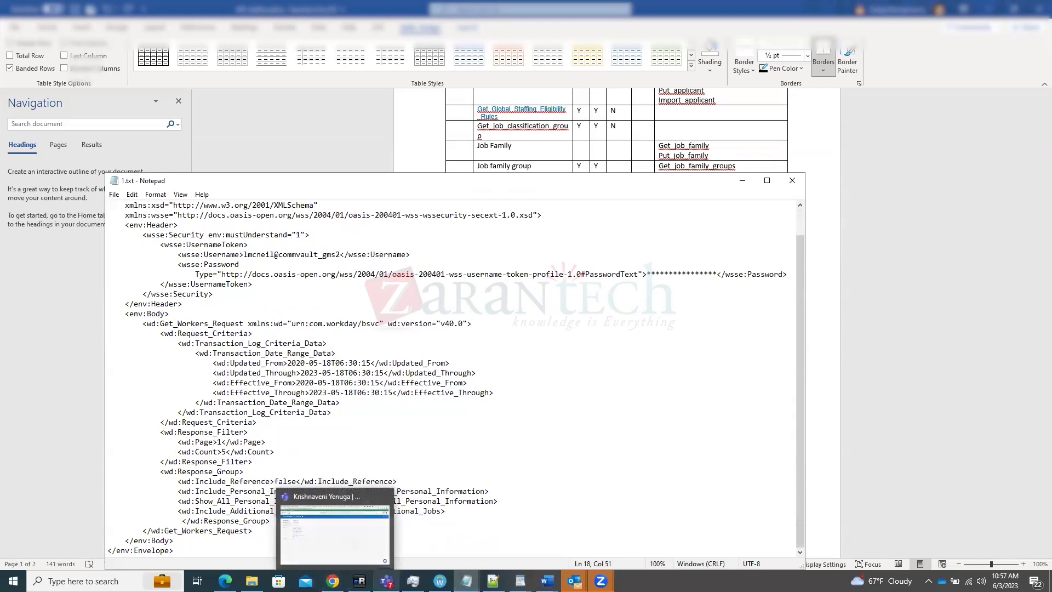
pyautogui.moveTo(466, 581)
pyautogui.click(263, 540)
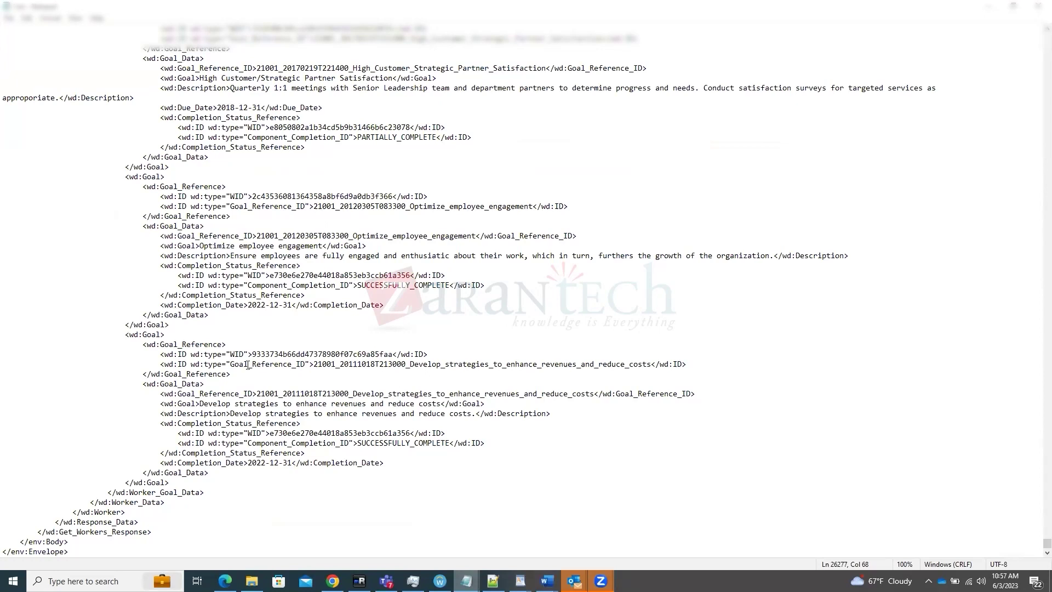
# Highlight the Goal_Reference_ID type in the last goal's reference, extending the selection to the matching Goal_Reference_ID element in its Goal_Data
pyautogui.click(261, 354)
pyautogui.doubleClick(260, 354)
pyautogui.click(261, 364)
pyautogui.moveTo(225, 364); pyautogui.dragTo(310, 364)
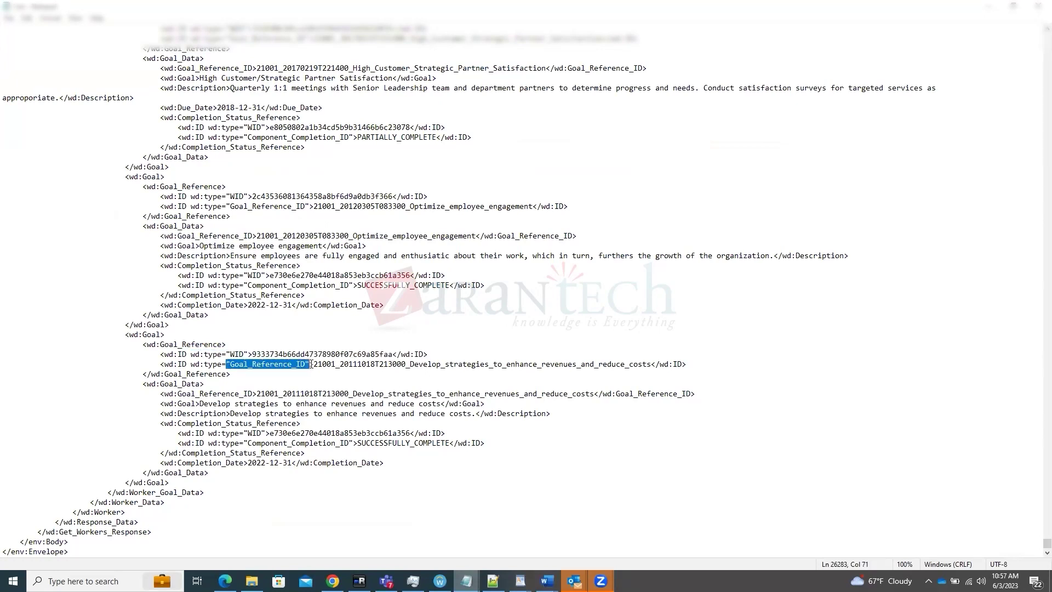
pyautogui.keyDown('shift'); pyautogui.click(637, 394); pyautogui.keyUp('shift')
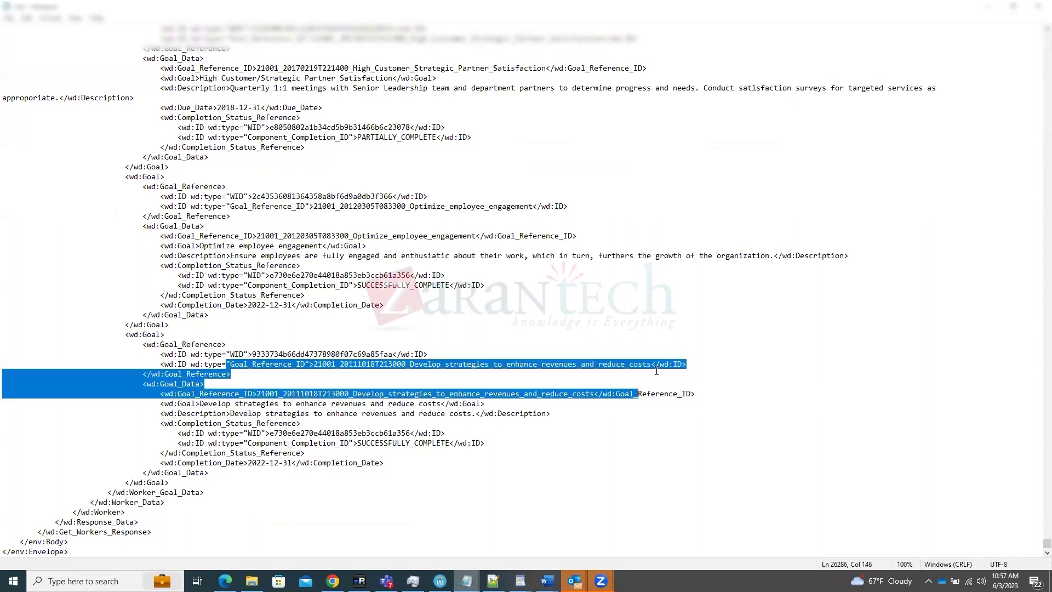
pyautogui.click(464, 404)
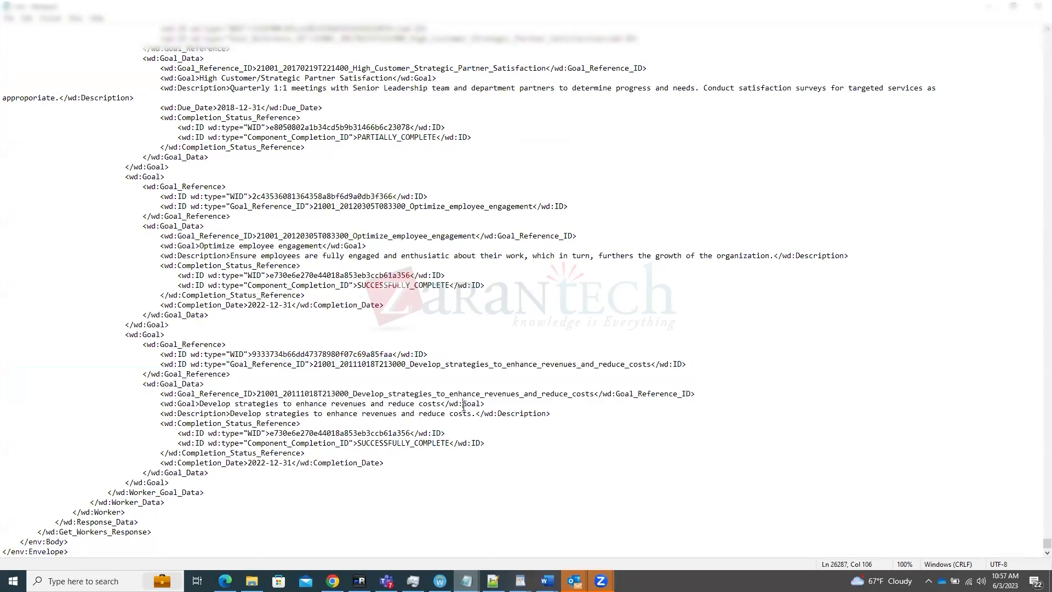
# Highlight the WID value in the last goal's Goal_Reference block of the Get_Workers response
pyautogui.doubleClick(288, 354)
pyautogui.click(289, 364)
pyautogui.moveTo(252, 354); pyautogui.dragTo(394, 356)
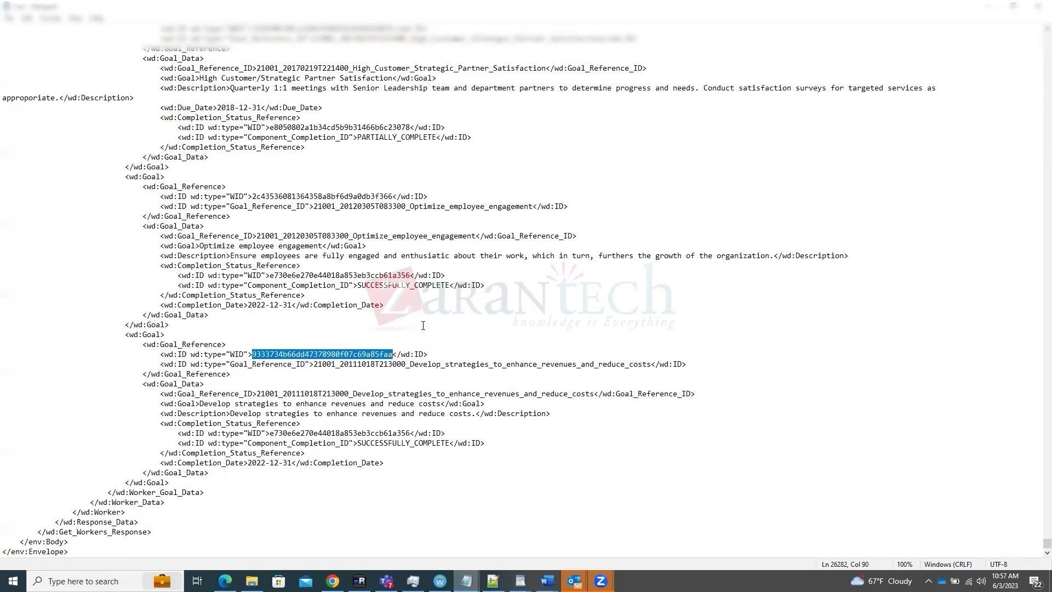
pyautogui.doubleClick(326, 354)
pyautogui.click(204, 383)
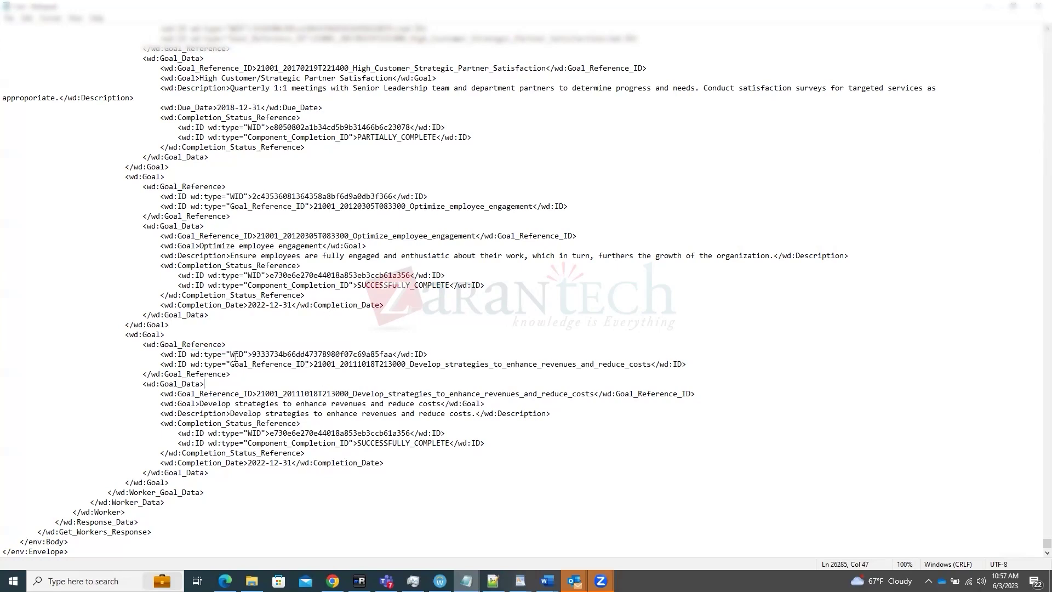
# Highlight the last goal's whole Goal_Reference block, from the opening Goal tag to the start of Goal_Data
pyautogui.moveTo(141, 344); pyautogui.dragTo(231, 374)
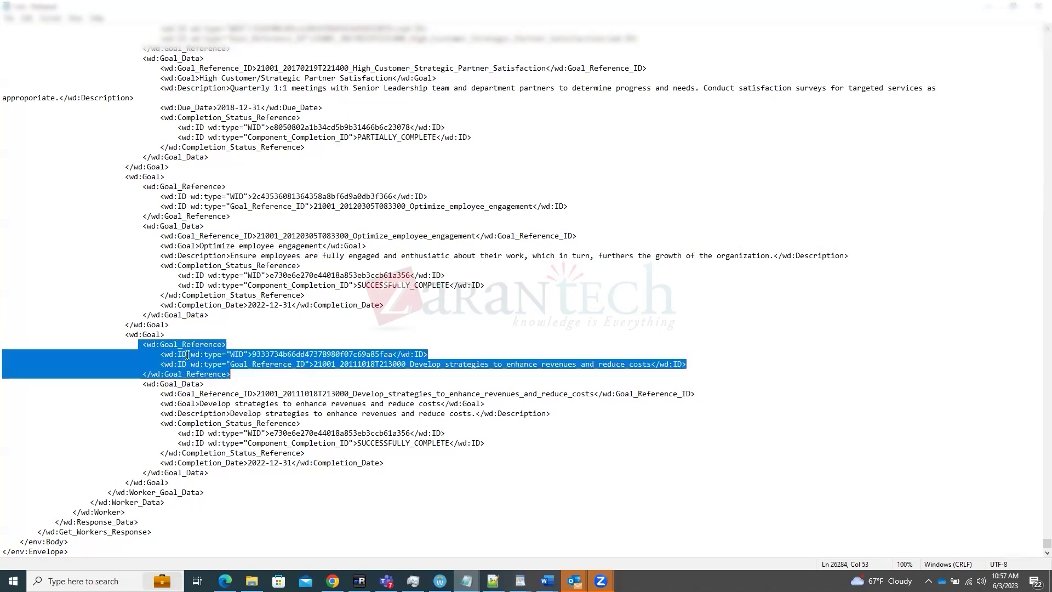
pyautogui.click(194, 347)
pyautogui.moveTo(125, 336); pyautogui.dragTo(260, 381)
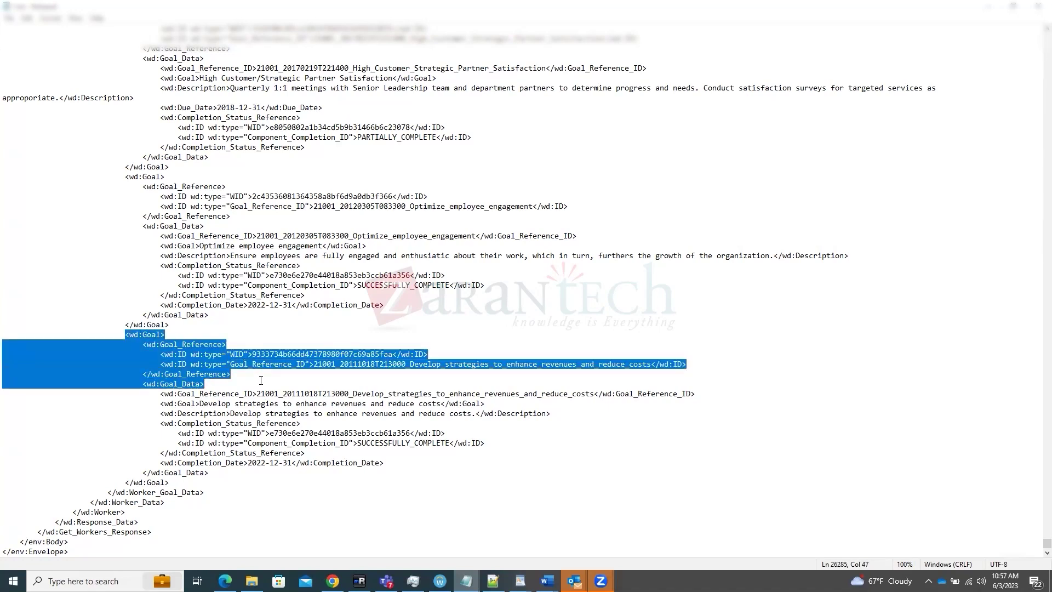
# Highlight the WID type together with its value in the last goal's reference, and the WID value on its own
pyautogui.moveTo(191, 354); pyautogui.dragTo(428, 354)
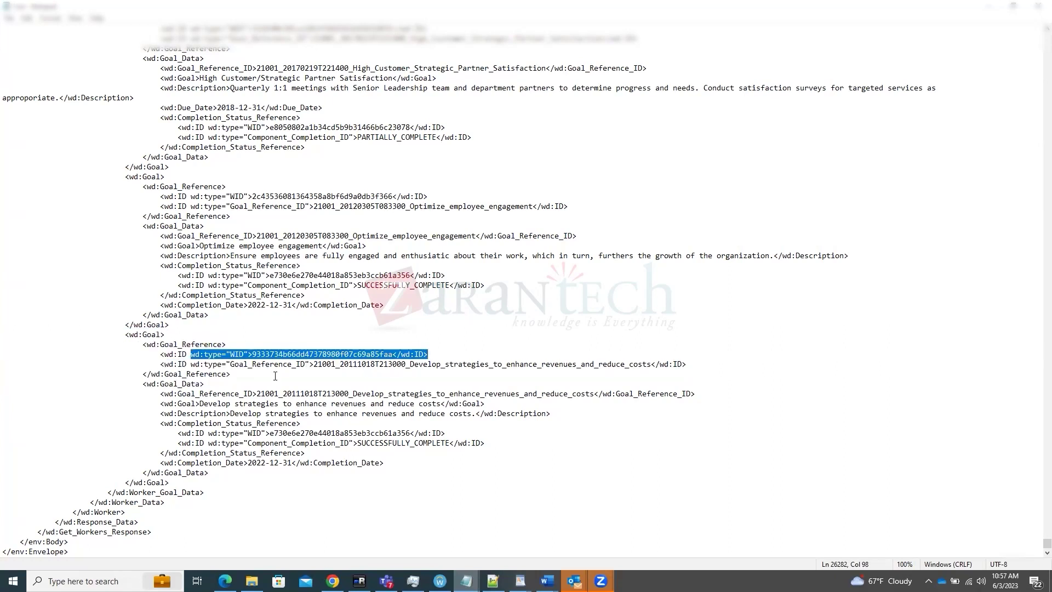
pyautogui.click(301, 374)
pyautogui.moveTo(252, 354); pyautogui.dragTo(395, 352)
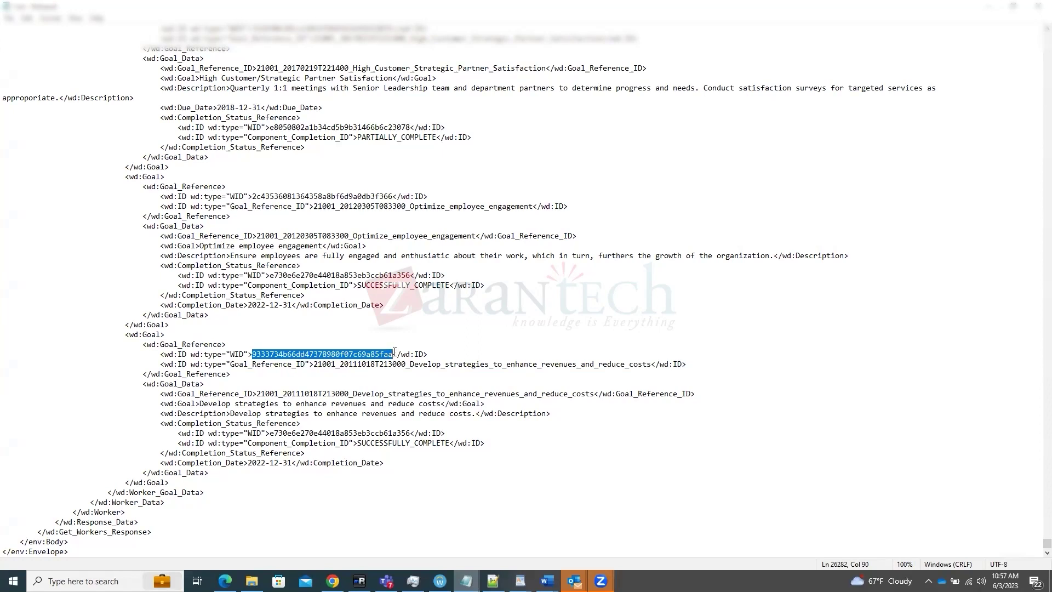
pyautogui.click(297, 322)
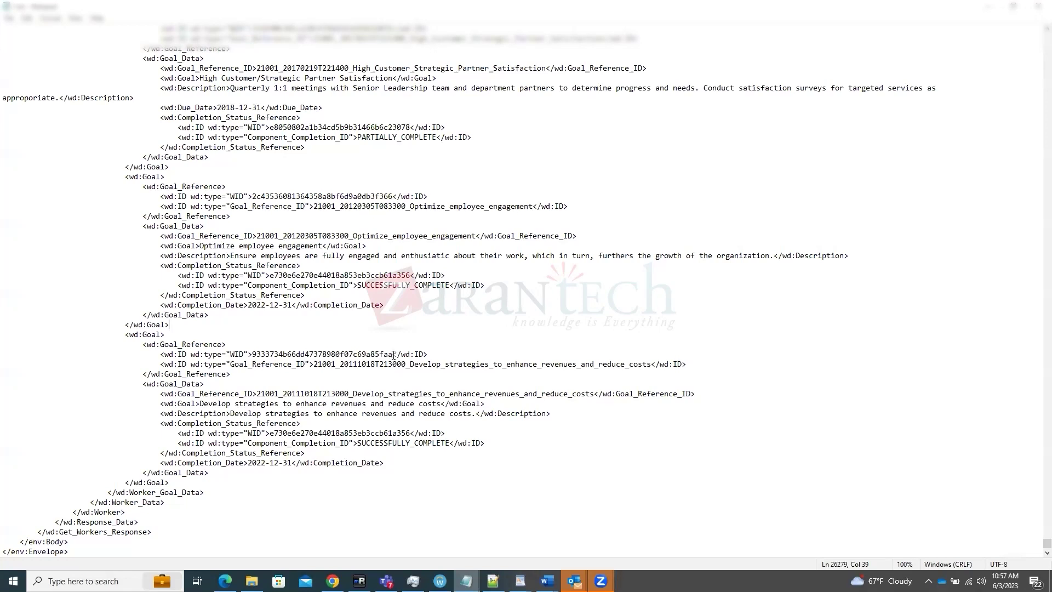
# Compare the last goal's WID value with its Goal_Reference_ID value by highlighting each in turn
pyautogui.moveTo(393, 354); pyautogui.dragTo(253, 353)
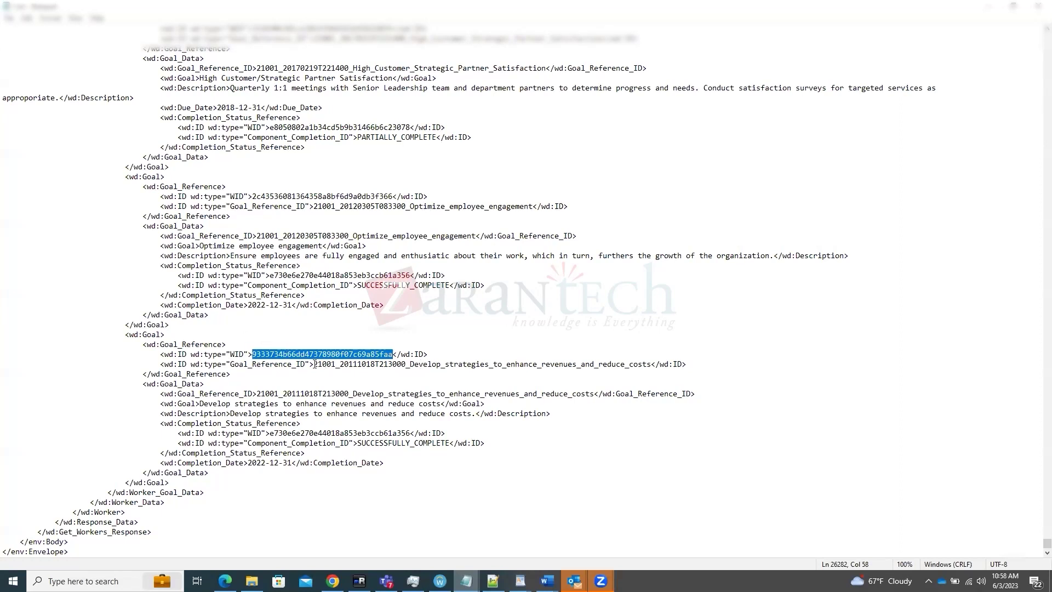
pyautogui.moveTo(314, 364); pyautogui.dragTo(647, 362)
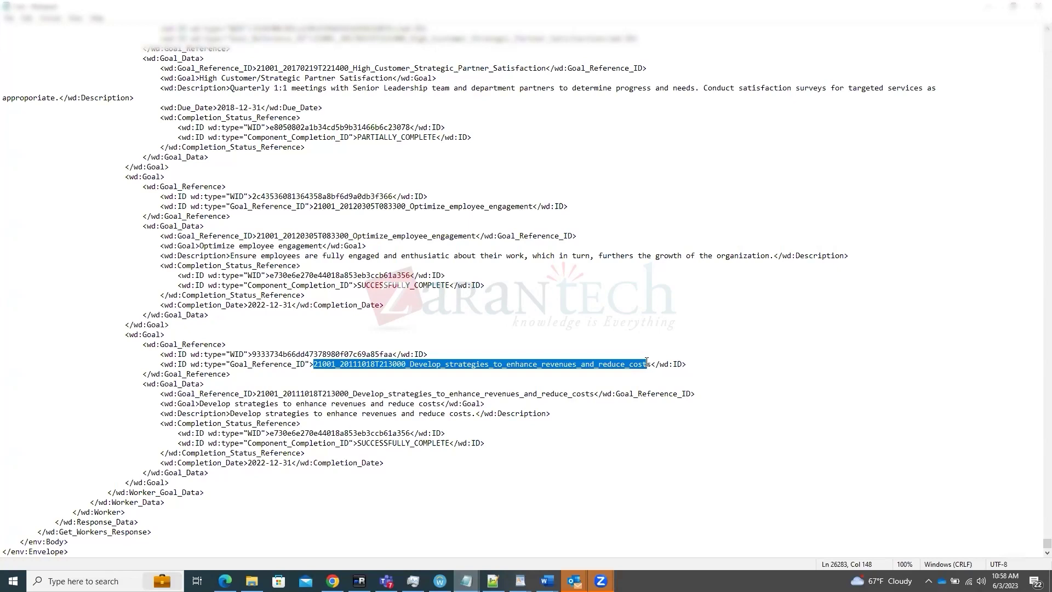
pyautogui.moveTo(391, 354); pyautogui.dragTo(255, 354)
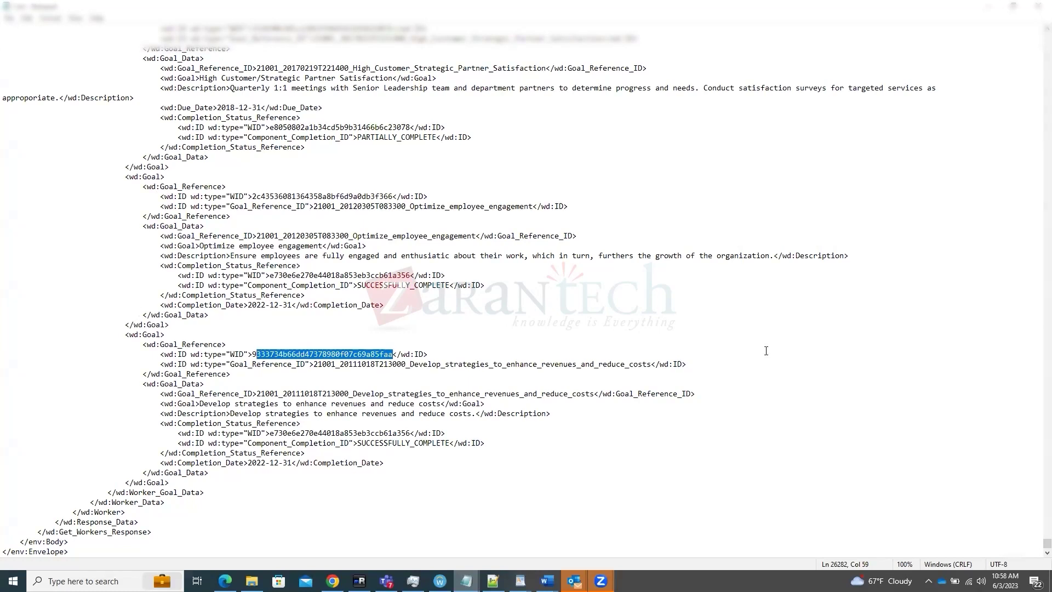
pyautogui.click(252, 353)
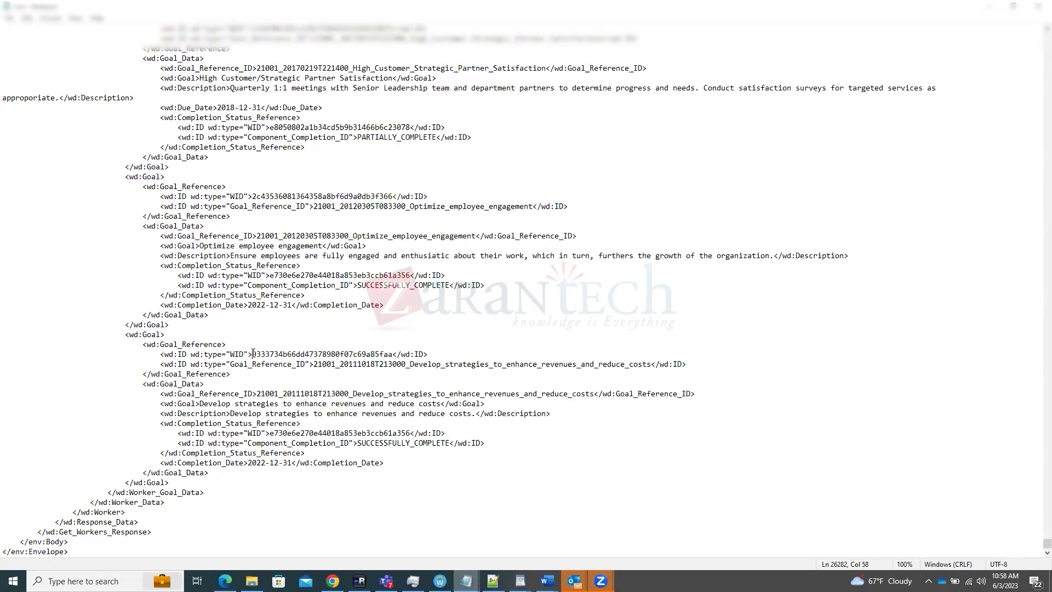
# Highlight the last goal's full WID value again, followed by the entire WID element line
pyautogui.doubleClick(314, 354)
pyautogui.click(252, 354)
pyautogui.moveTo(252, 354); pyautogui.dragTo(392, 351)
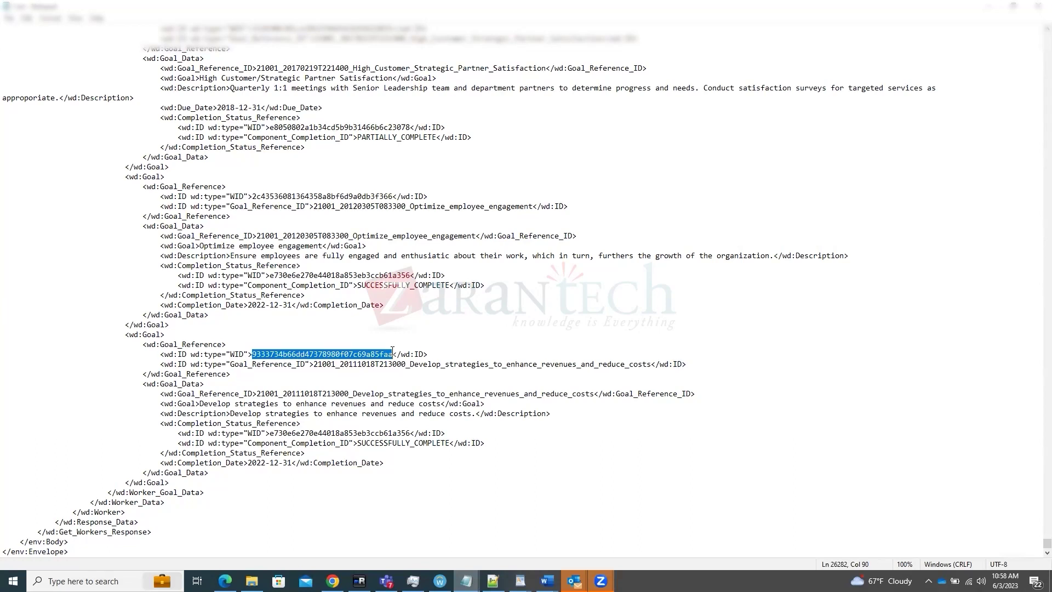
pyautogui.click(337, 365)
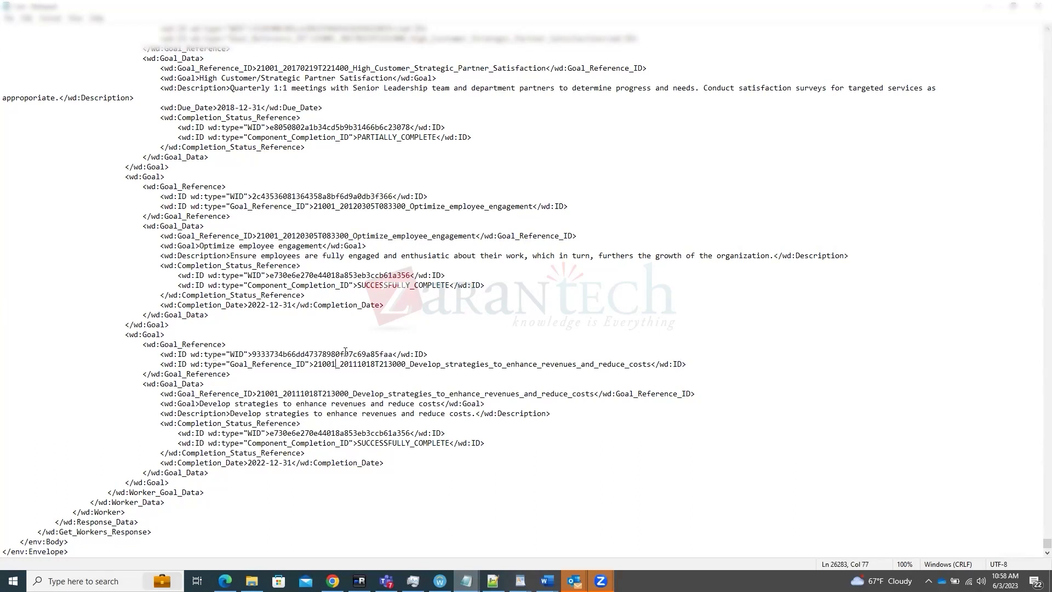
pyautogui.moveTo(437, 351); pyautogui.dragTo(114, 356)
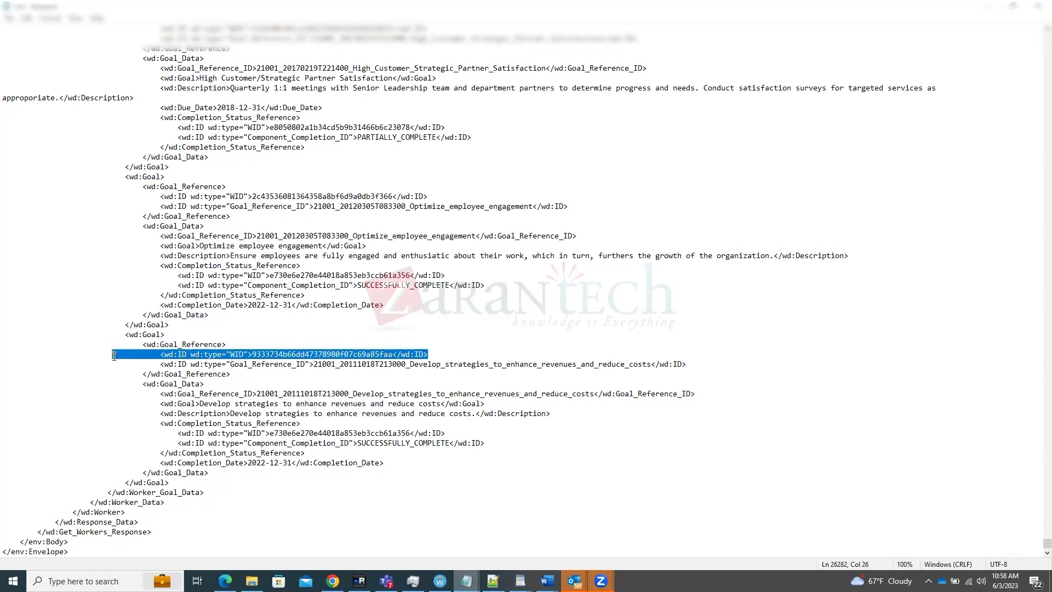
pyautogui.click(292, 363)
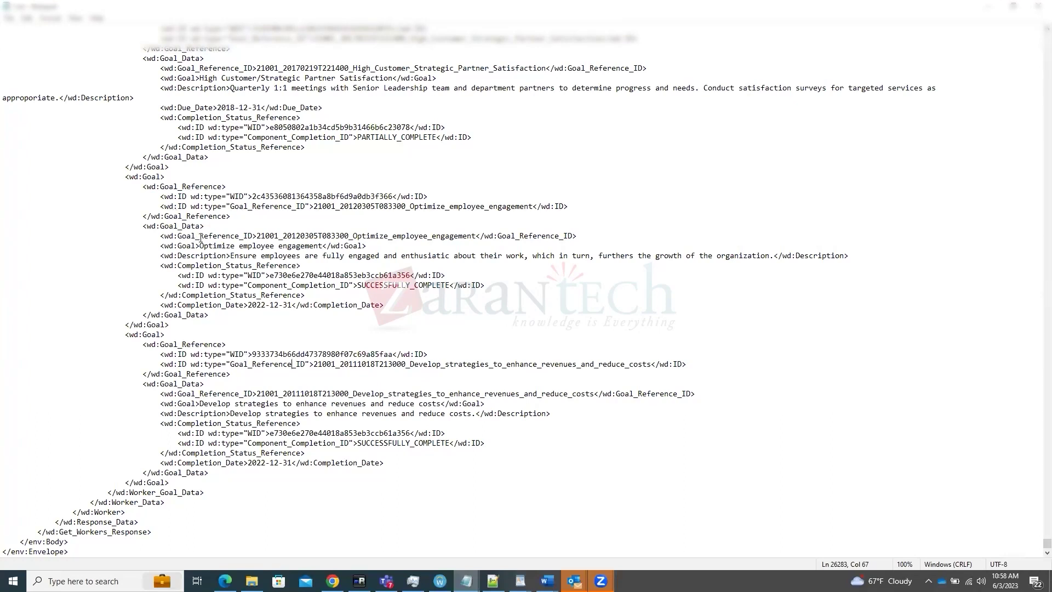
# Highlight the WID type and value in the reference of the "Optimize employee engagement" goal
pyautogui.click(191, 196)
pyautogui.hotkey('shift', 'End')
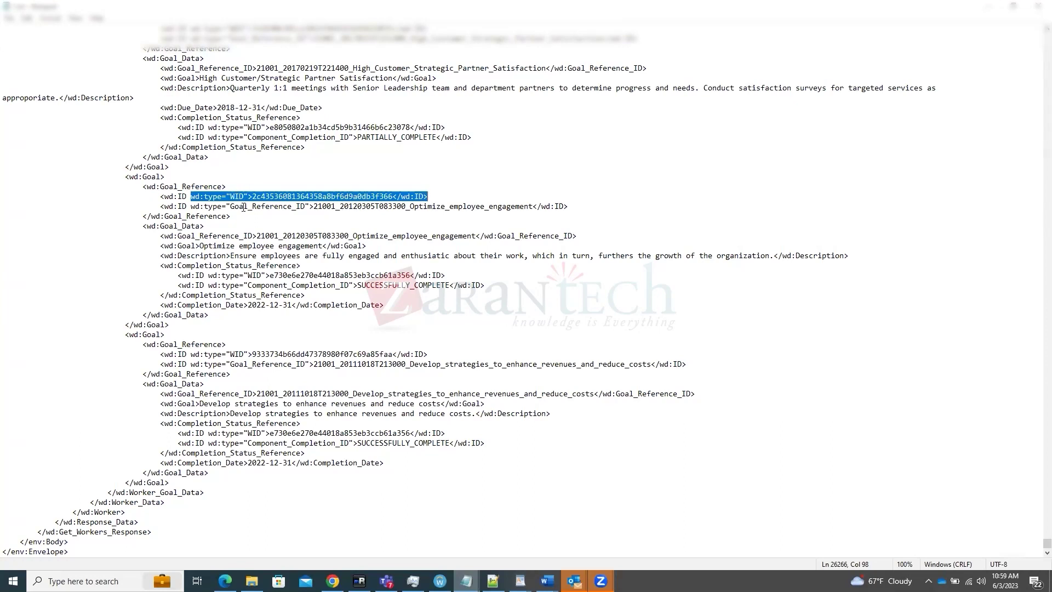
pyautogui.click(243, 207)
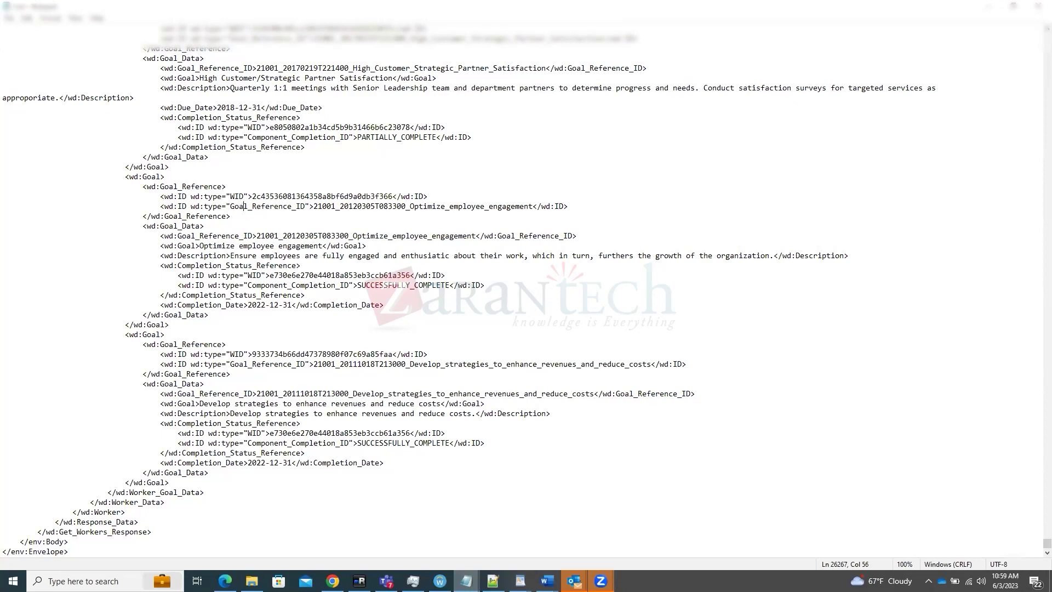
# Switch to Workday in Chrome and view the integration IDs of the Vice President, Human Resources worker
pyautogui.click(332, 581)
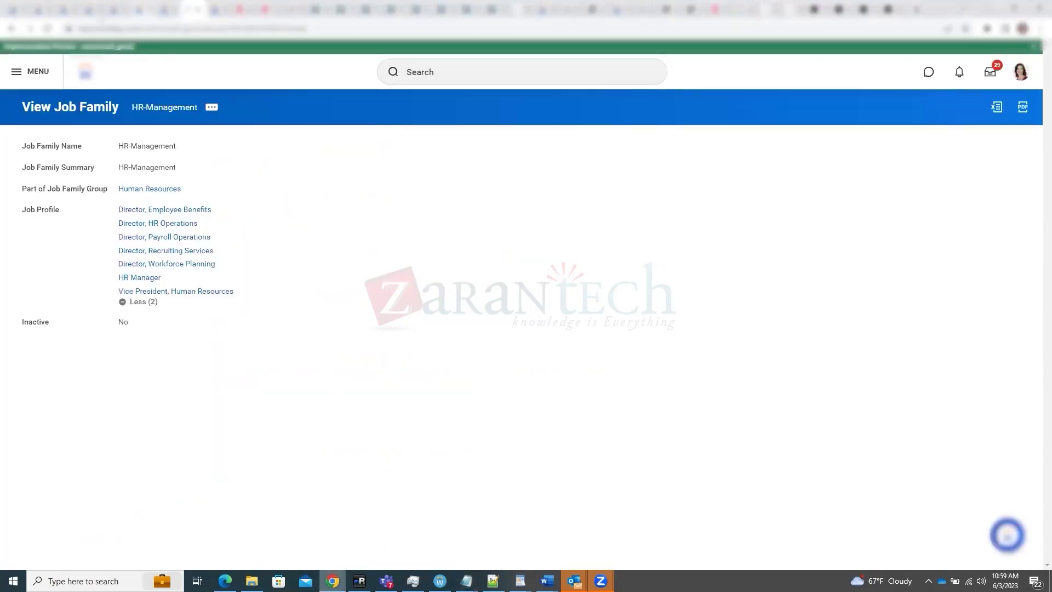
pyautogui.click(19, 10)
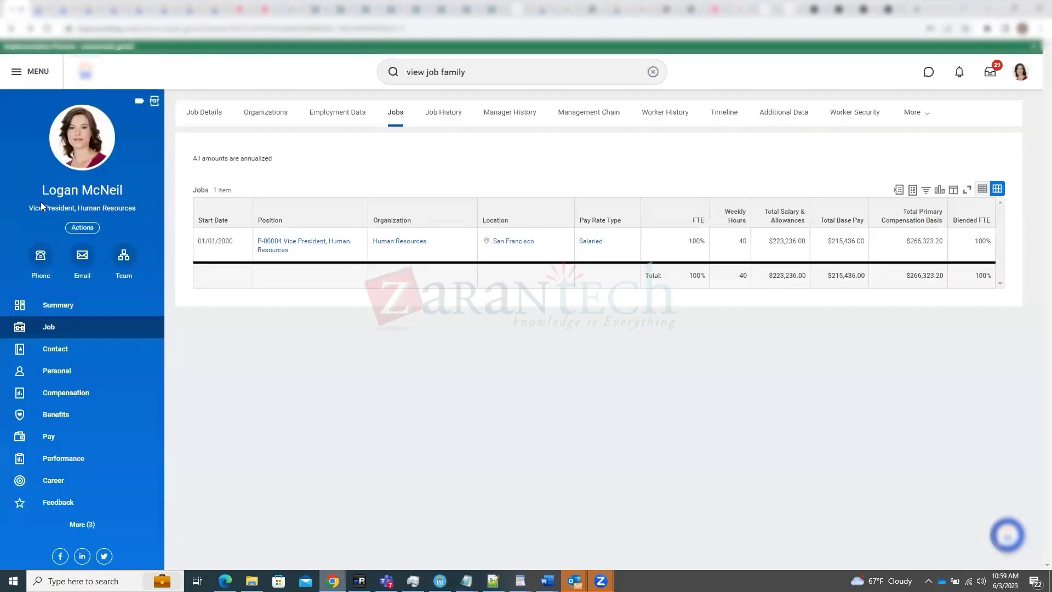
pyautogui.click(95, 232)
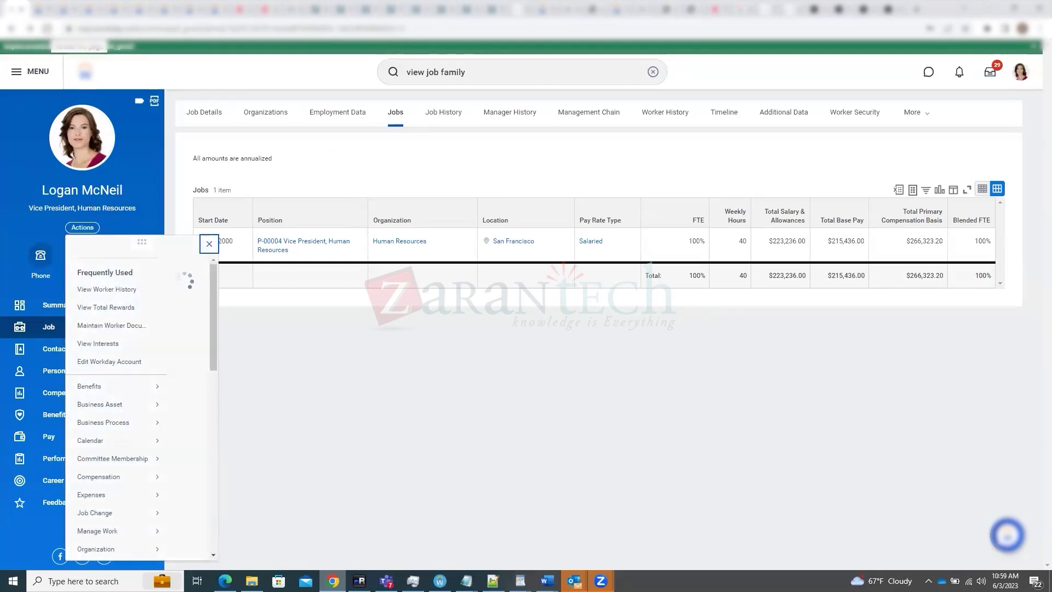
pyautogui.scroll(-3, 89, 387)
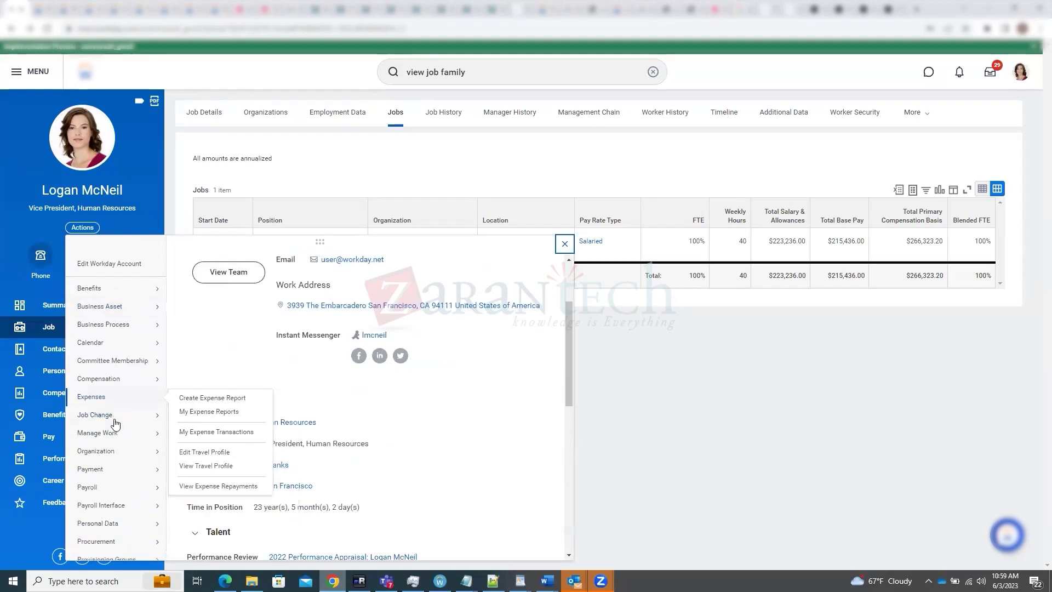
pyautogui.scroll(-5, 114, 466)
pyautogui.moveTo(117, 478)
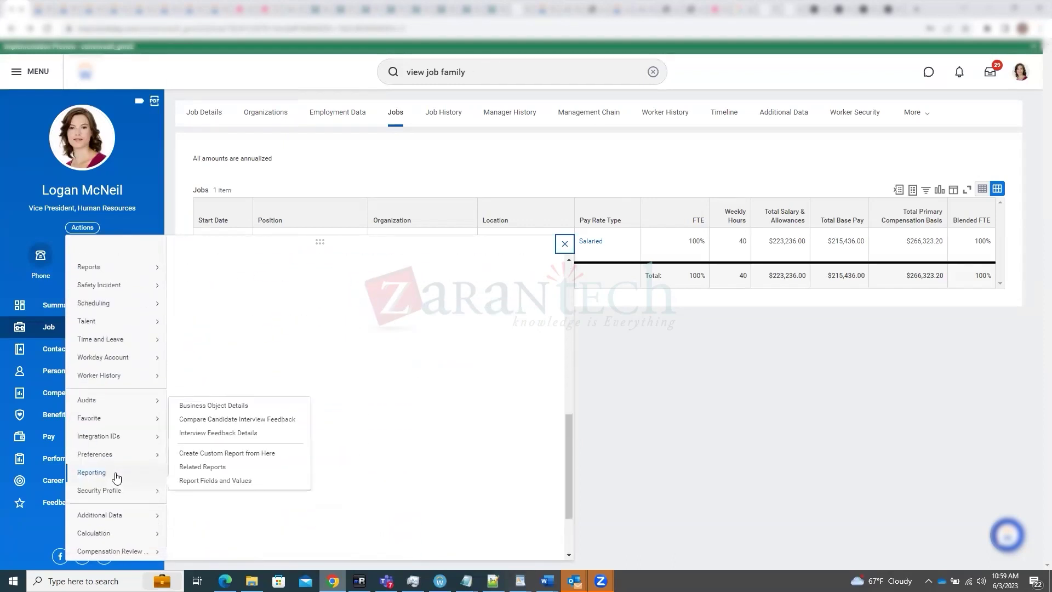
pyautogui.scroll(-3, 117, 478)
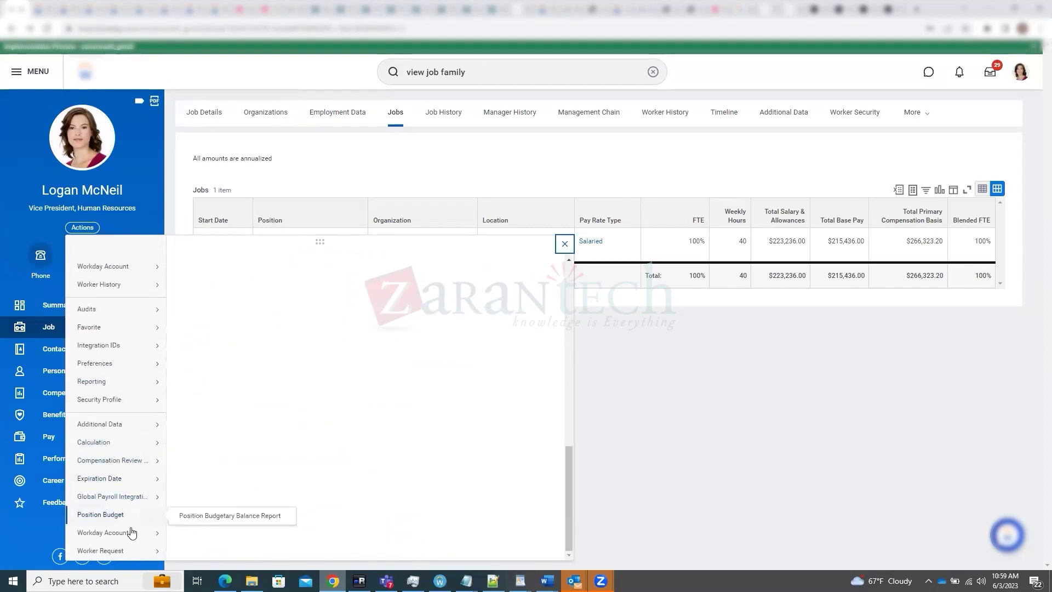
pyautogui.moveTo(132, 536)
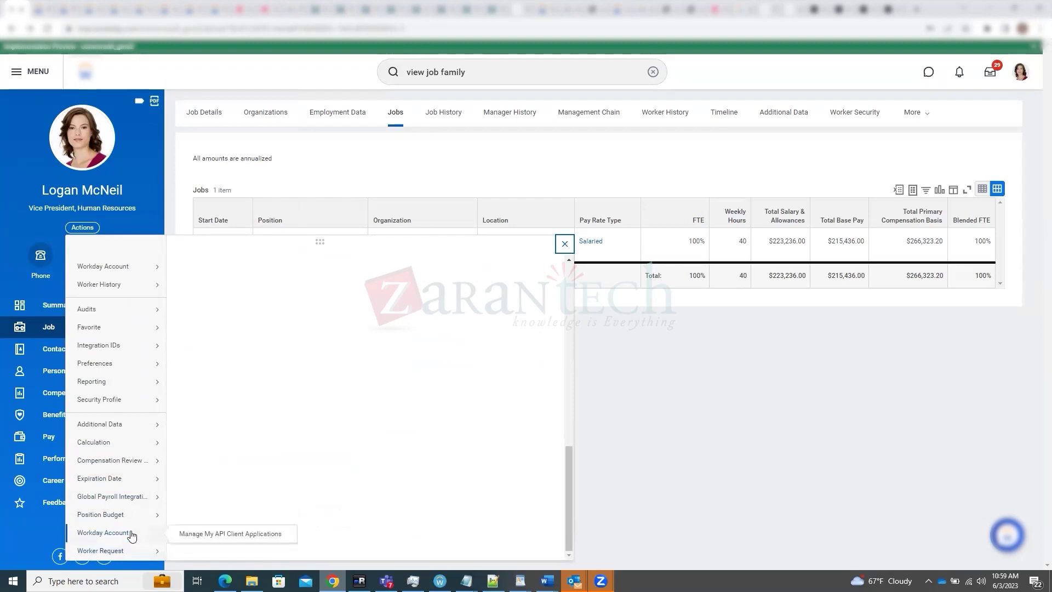
pyautogui.moveTo(142, 350)
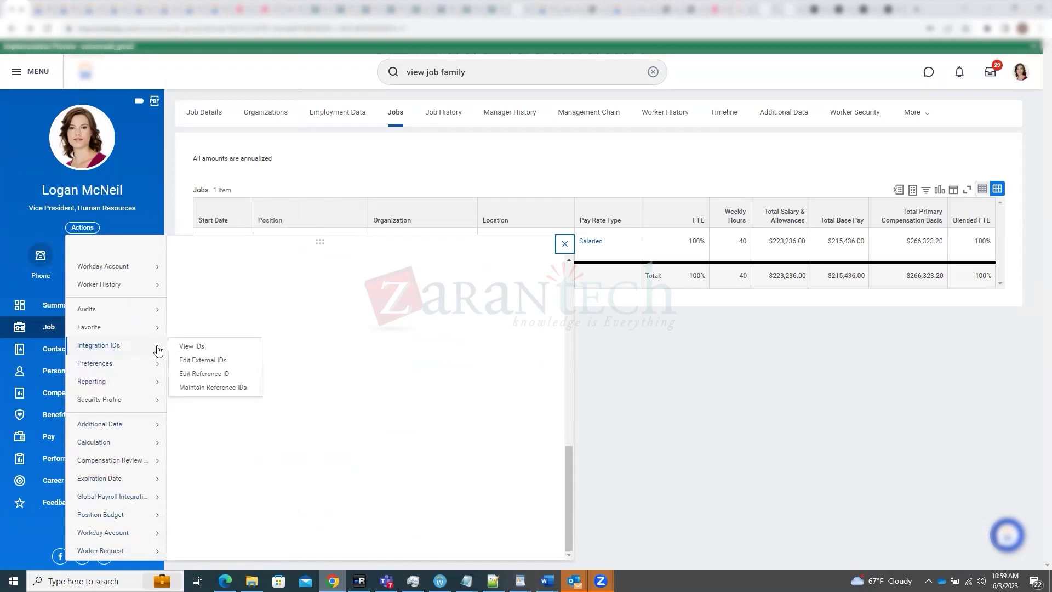
pyautogui.click(193, 347)
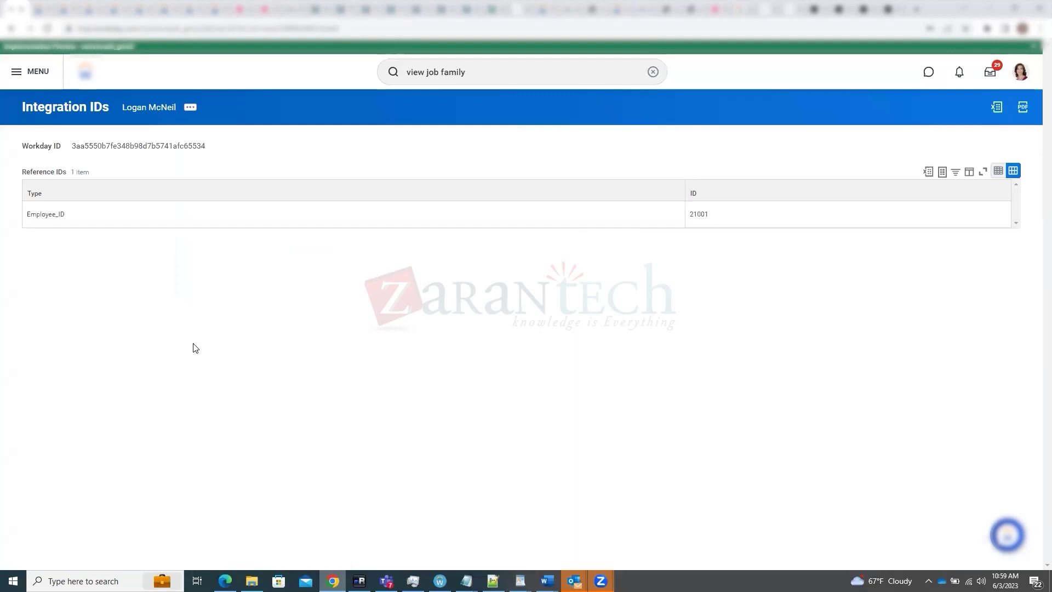
# Highlight the worker's Workday ID, the Employee_ID value and the Reference IDs heading on the Integration IDs page
pyautogui.moveTo(71, 146); pyautogui.dragTo(217, 150)
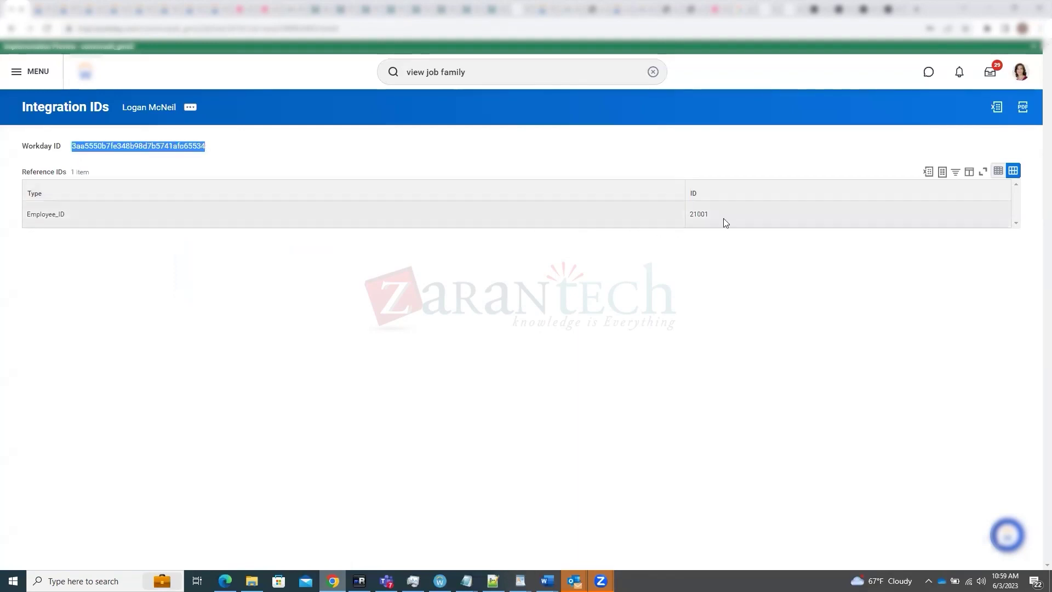
pyautogui.moveTo(714, 217); pyautogui.dragTo(686, 214)
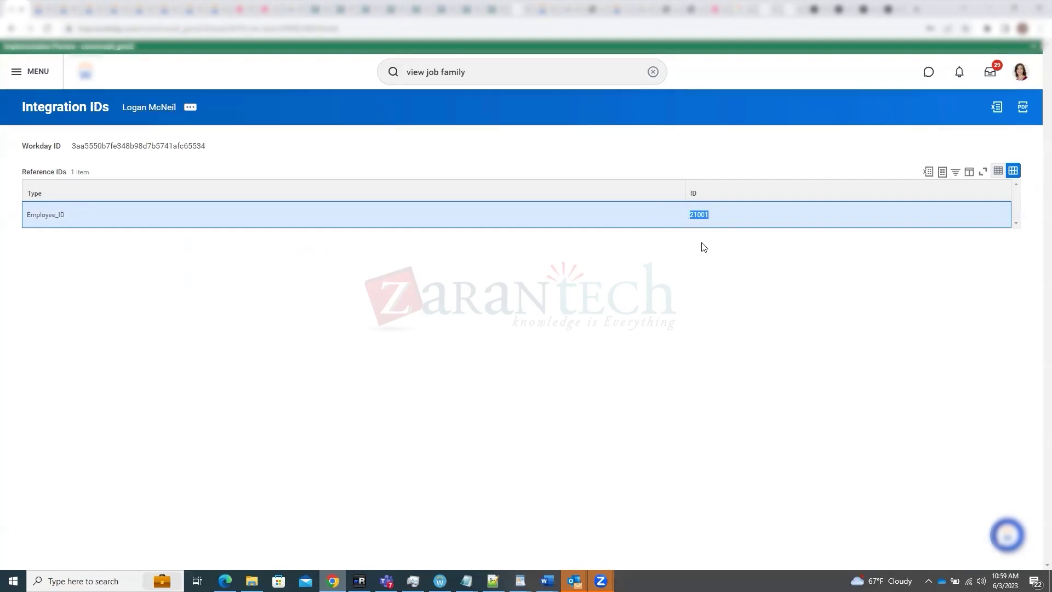
pyautogui.moveTo(21, 172); pyautogui.dragTo(68, 172)
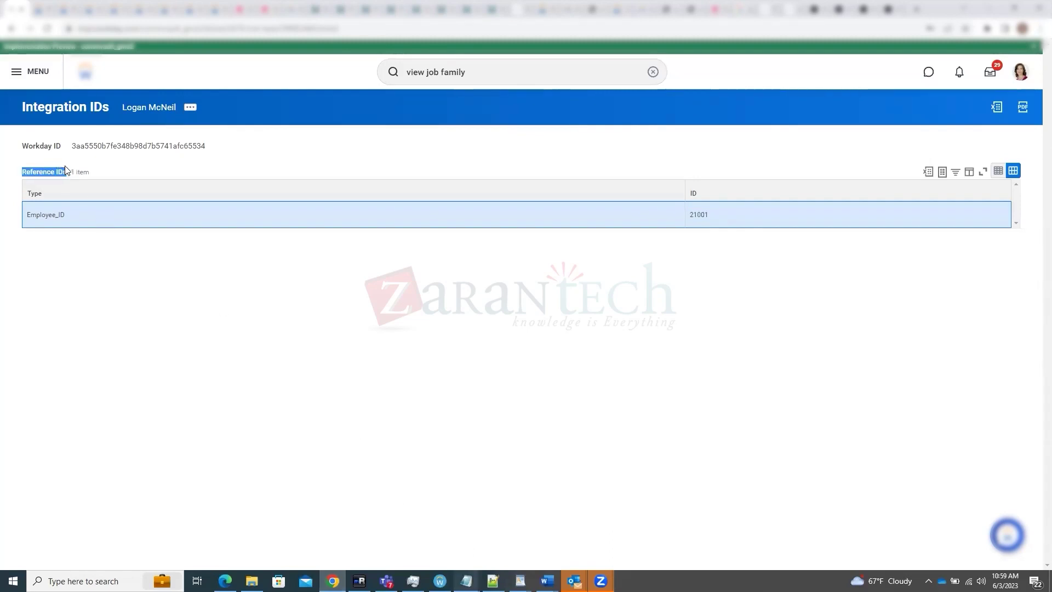
pyautogui.click(738, 197)
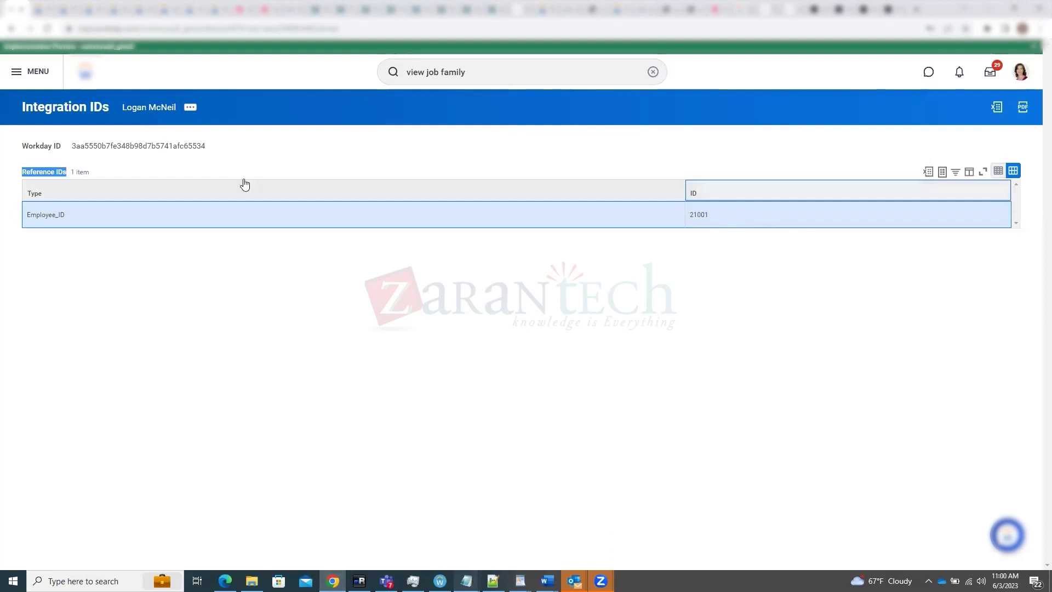
# Point out the Employee_ID value once more and copy the worker's complete Workday ID
pyautogui.moveTo(711, 215); pyautogui.dragTo(694, 214)
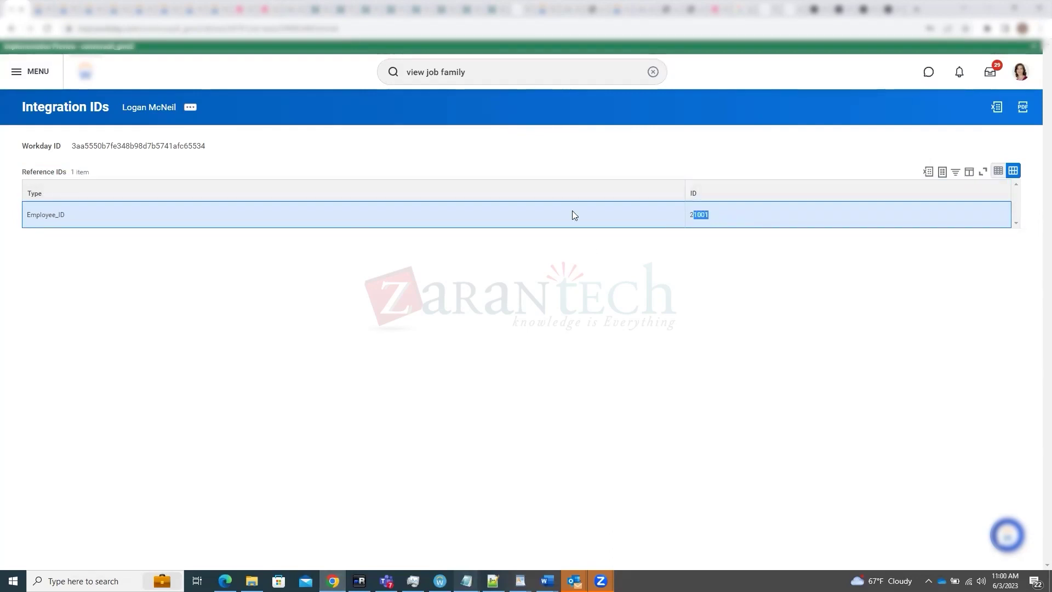
pyautogui.moveTo(68, 148); pyautogui.dragTo(219, 149)
pyautogui.hotkey('ctrl', 'c')
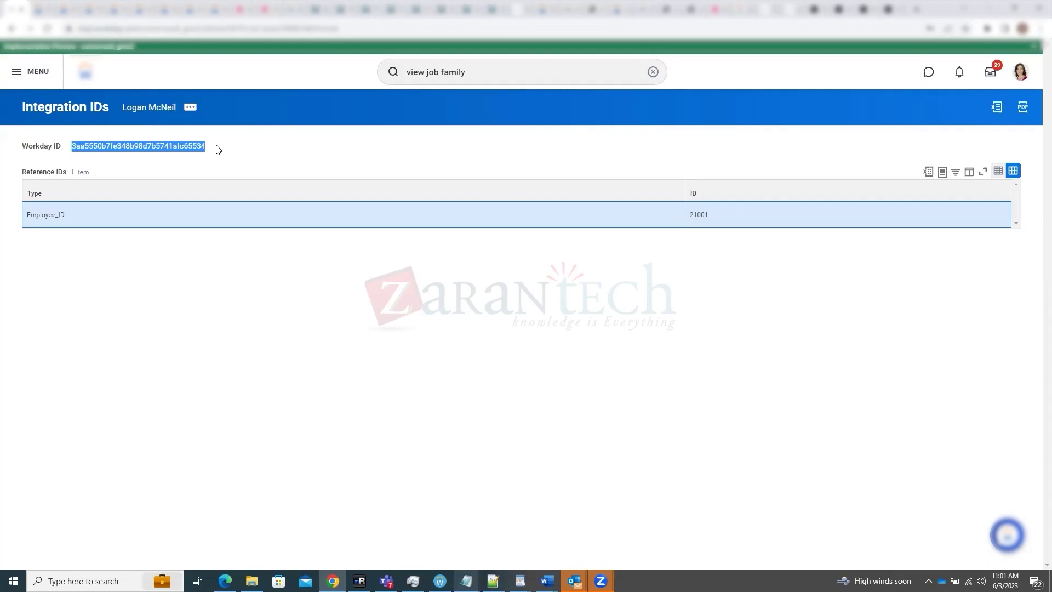
# Search Workday for the copied worker Workday ID, prefixed with "wid:"
pyautogui.click(652, 71)
pyautogui.write('wid:')
pyautogui.hotkey('ctrl', 'v')
pyautogui.press('Return')
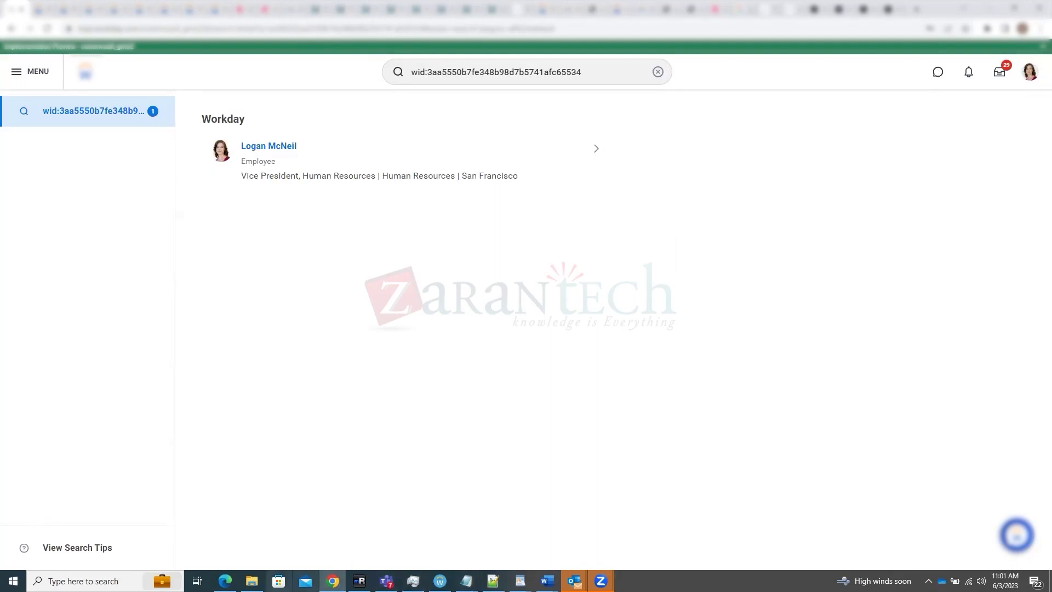
# Switch to the Get_Workers response in Notepad and copy the WID of the "Develop strategies to enhance revenues and reduce costs" goal
pyautogui.moveTo(467, 581)
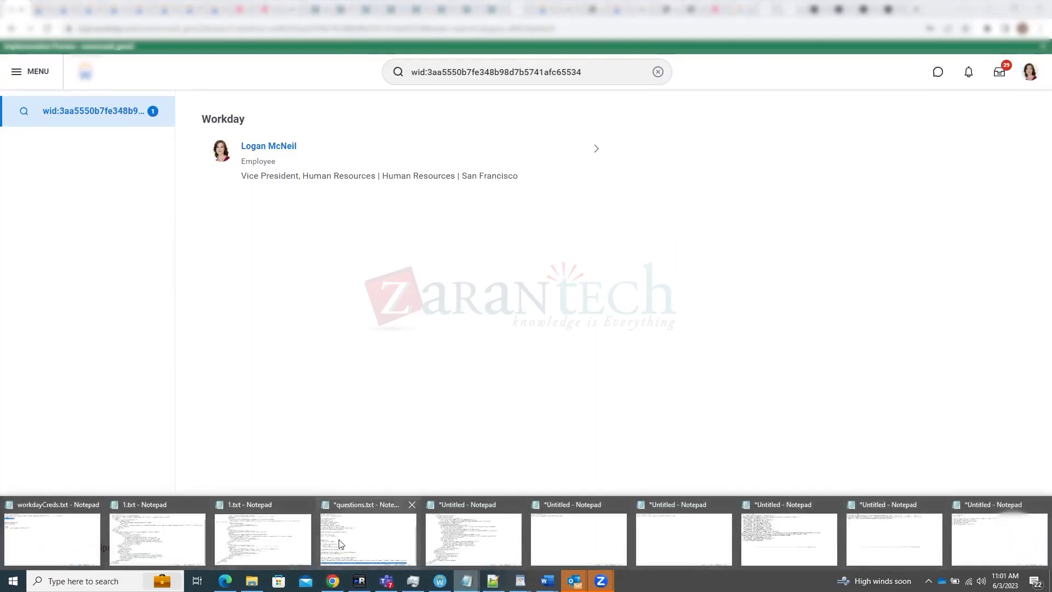
pyautogui.click(360, 542)
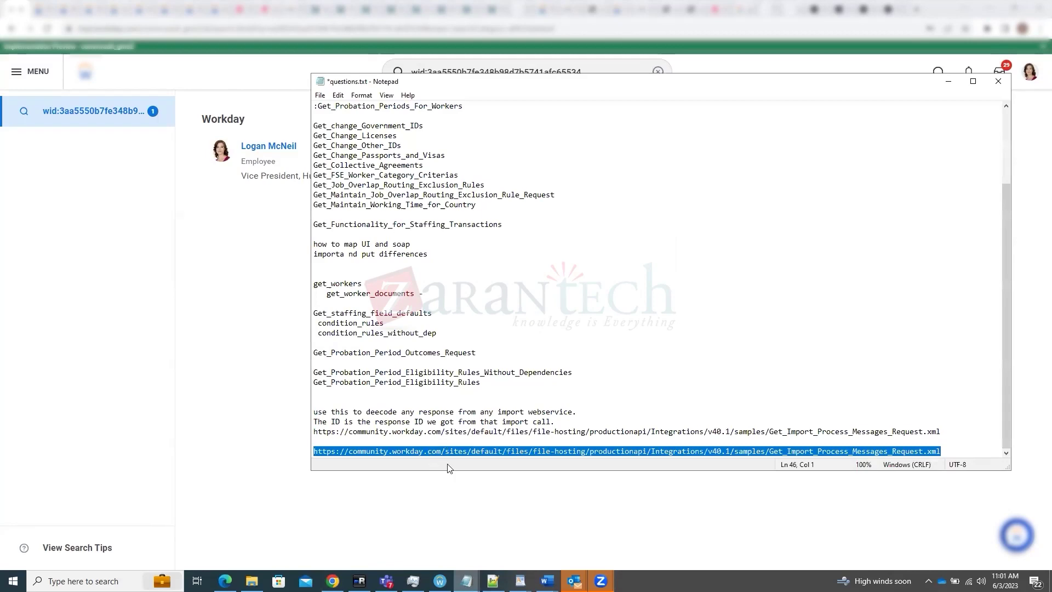
pyautogui.moveTo(440, 581)
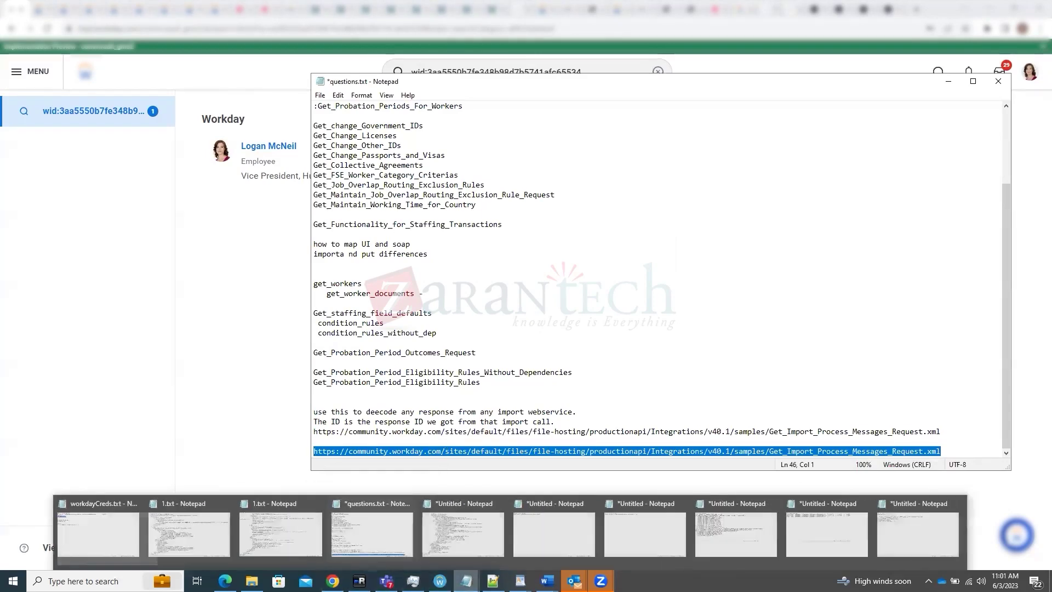
pyautogui.click(268, 547)
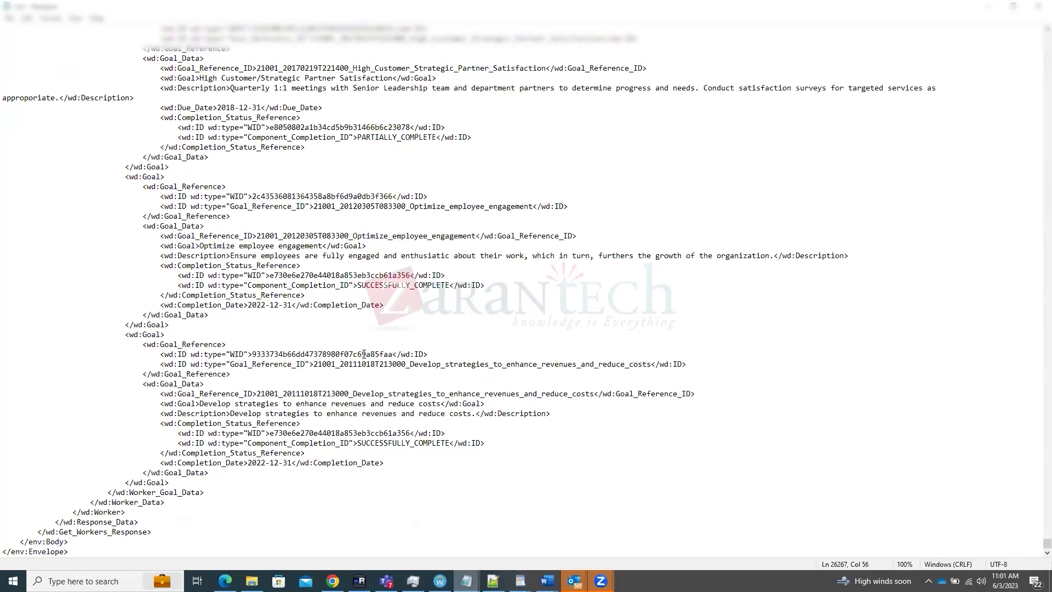
pyautogui.doubleClick(350, 355)
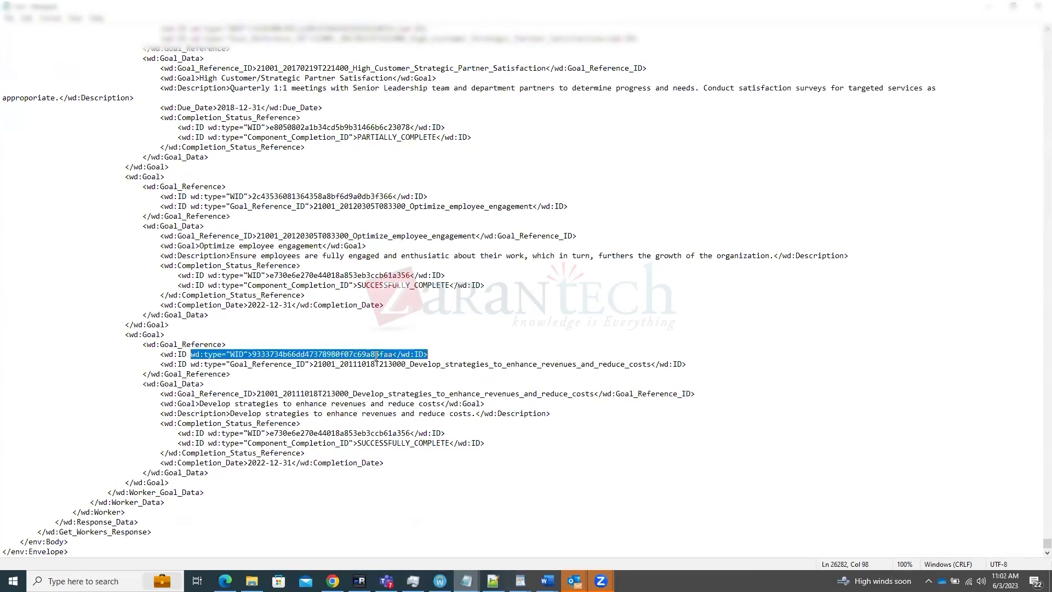
pyautogui.click(394, 355)
pyautogui.moveTo(394, 355); pyautogui.dragTo(251, 352)
pyautogui.hotkey('ctrl', 'c')
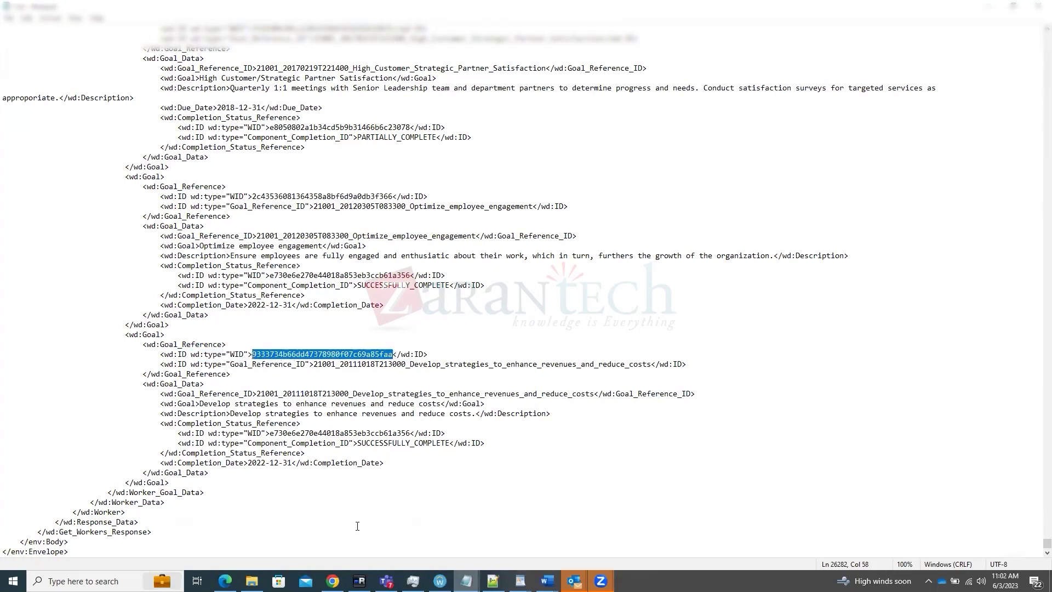
# Switch to Workday in Chrome, search for the copied goal WID with a single "wid:" prefix, and open the goal
pyautogui.click(333, 581)
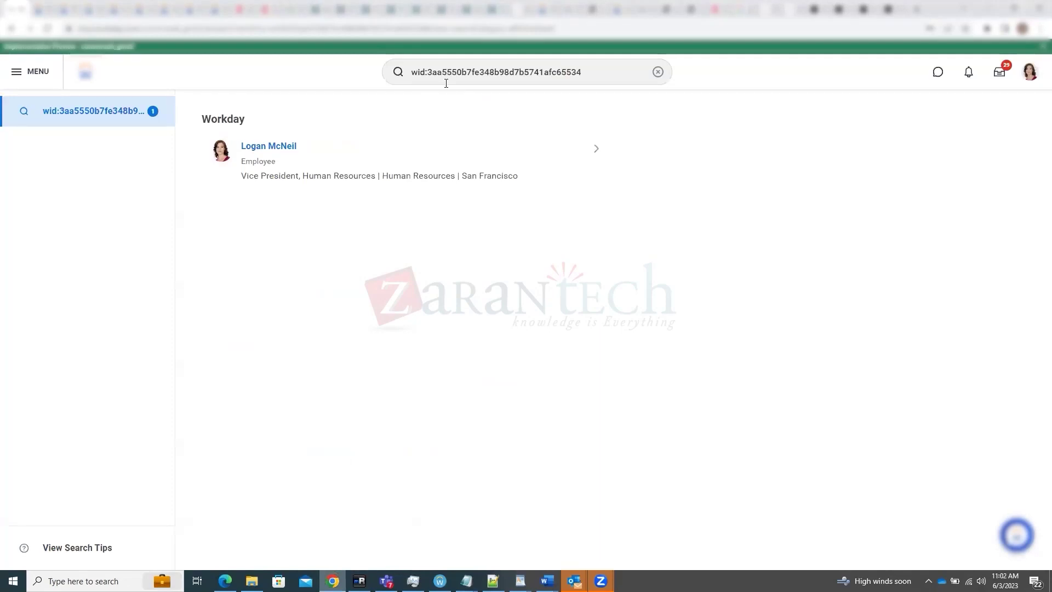
pyautogui.doubleClick(473, 72)
pyautogui.write('wid:wid:')
pyautogui.hotkey('ctrl', 'v')
pyautogui.press('Return')
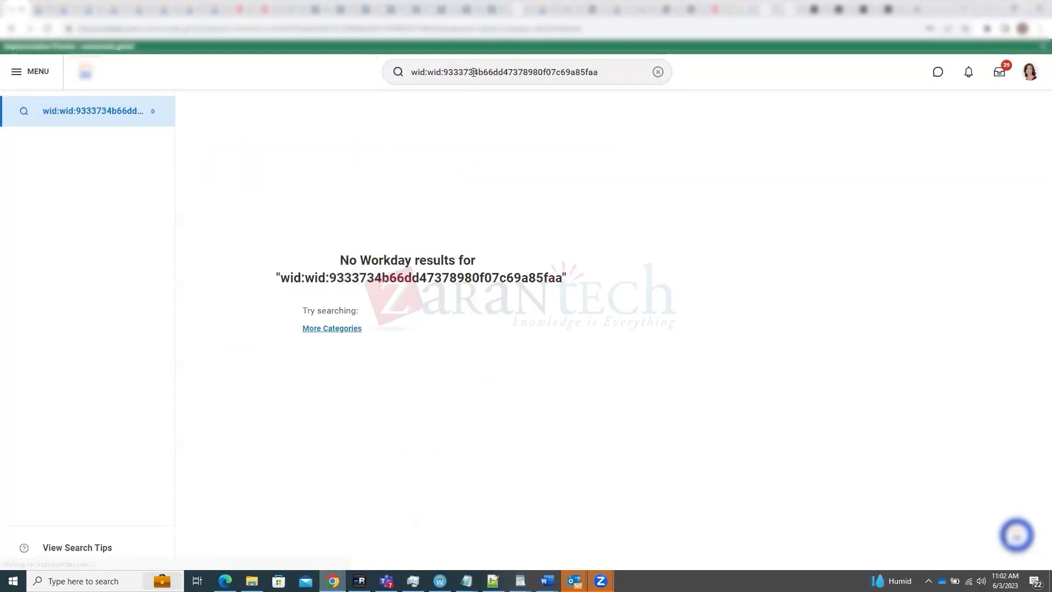
pyautogui.hotkey('ctrl', 'a')
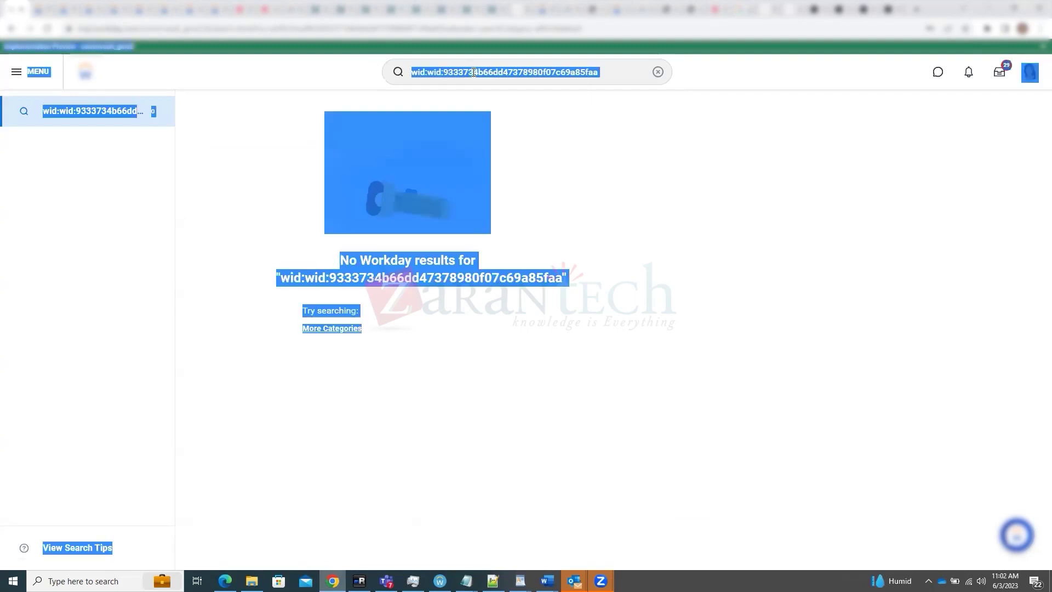
pyautogui.click(458, 73)
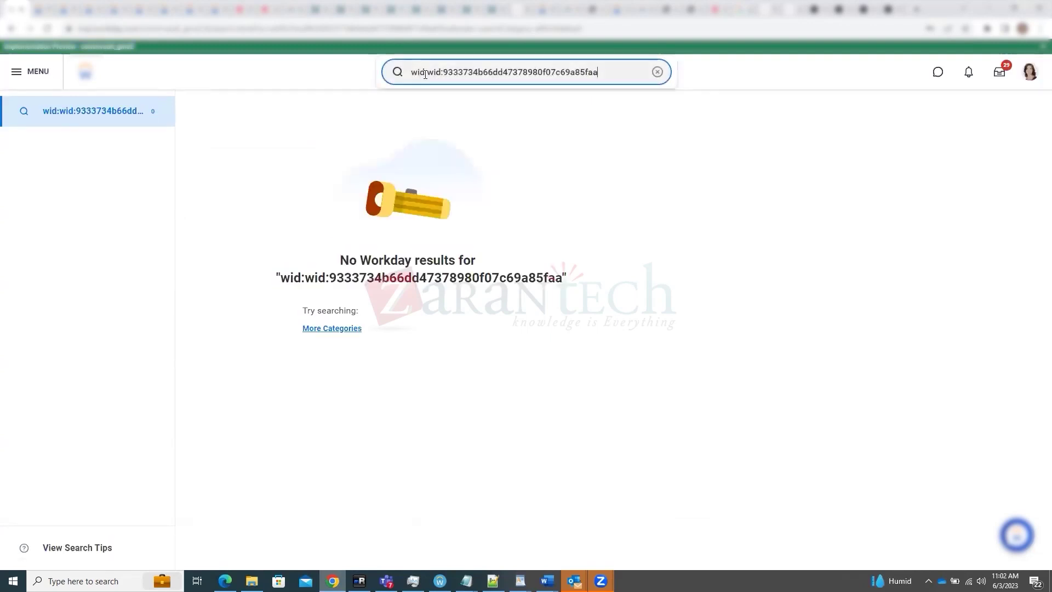
pyautogui.moveTo(427, 72); pyautogui.dragTo(346, 74)
pyautogui.press('BackSpace')
pyautogui.press('Return')
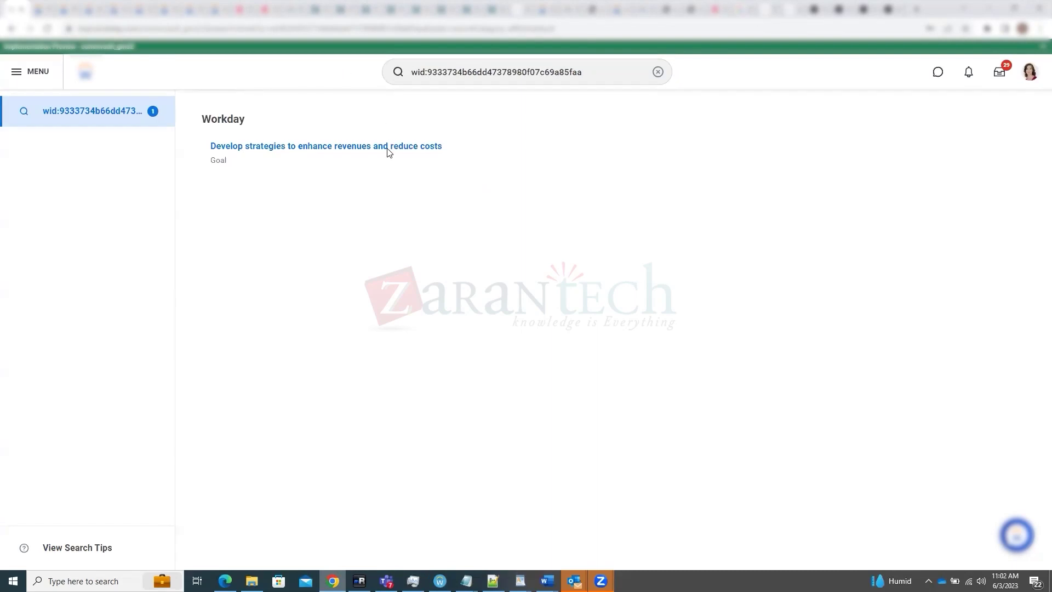
pyautogui.click(369, 147)
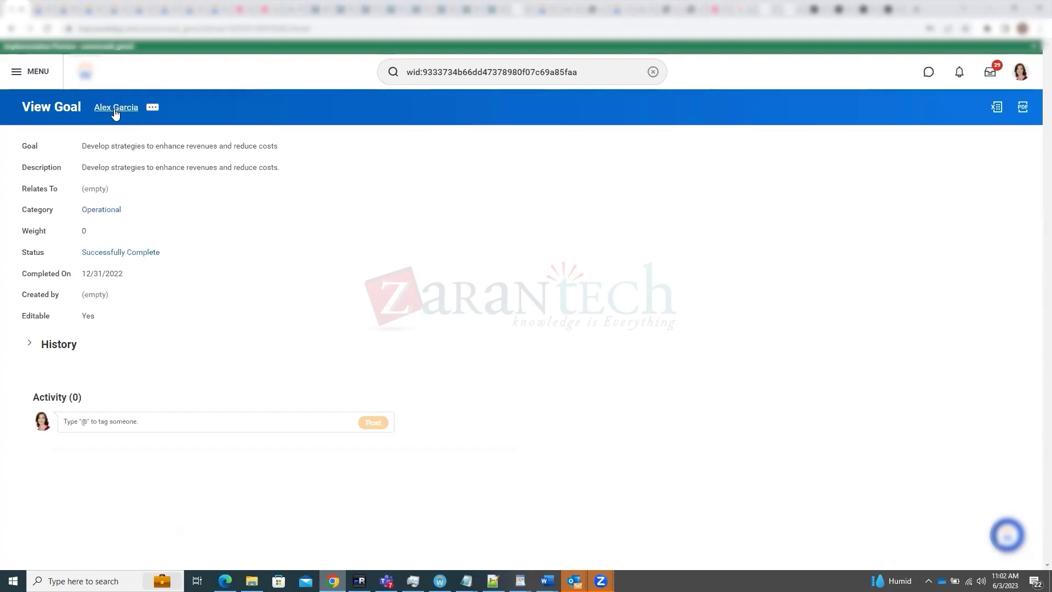
# View the integration IDs of the worker linked to the goal and return to the goal page
pyautogui.click(152, 111)
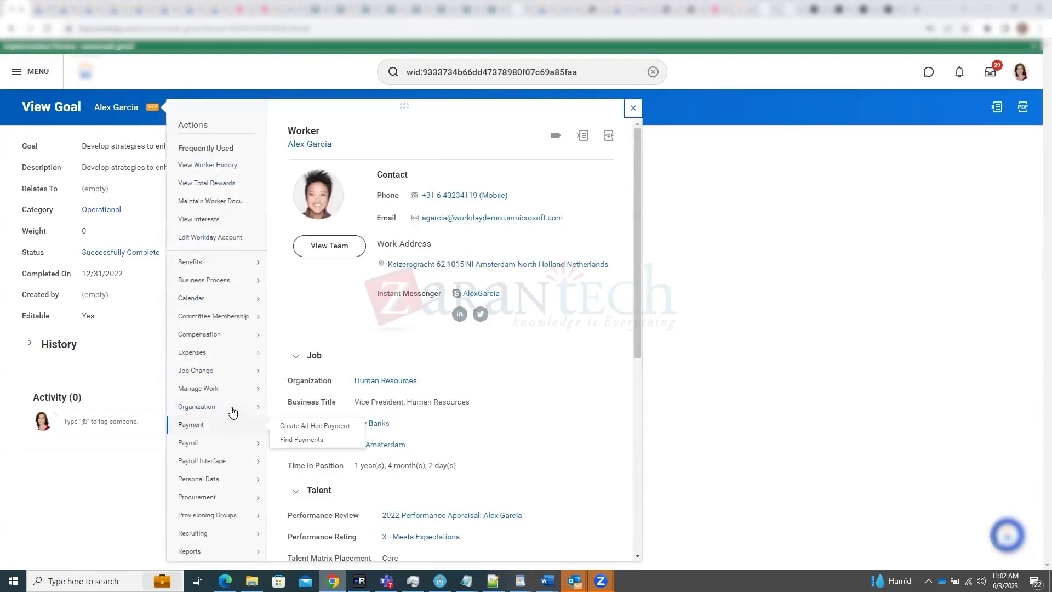
pyautogui.moveTo(235, 433)
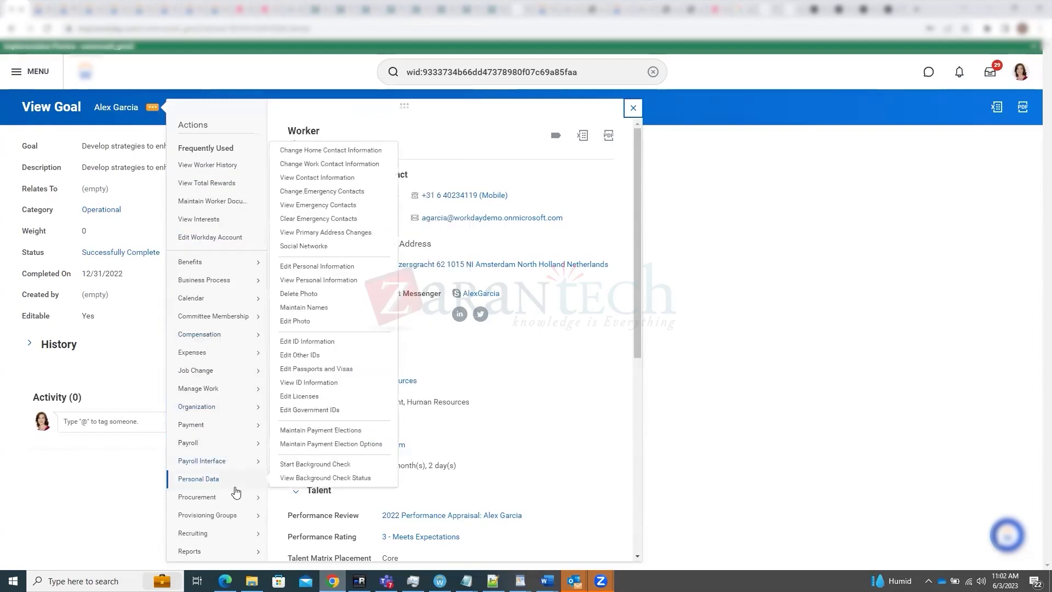
pyautogui.scroll(-1, 237, 355)
pyautogui.moveTo(237, 351)
pyautogui.scroll(-3, 237, 352)
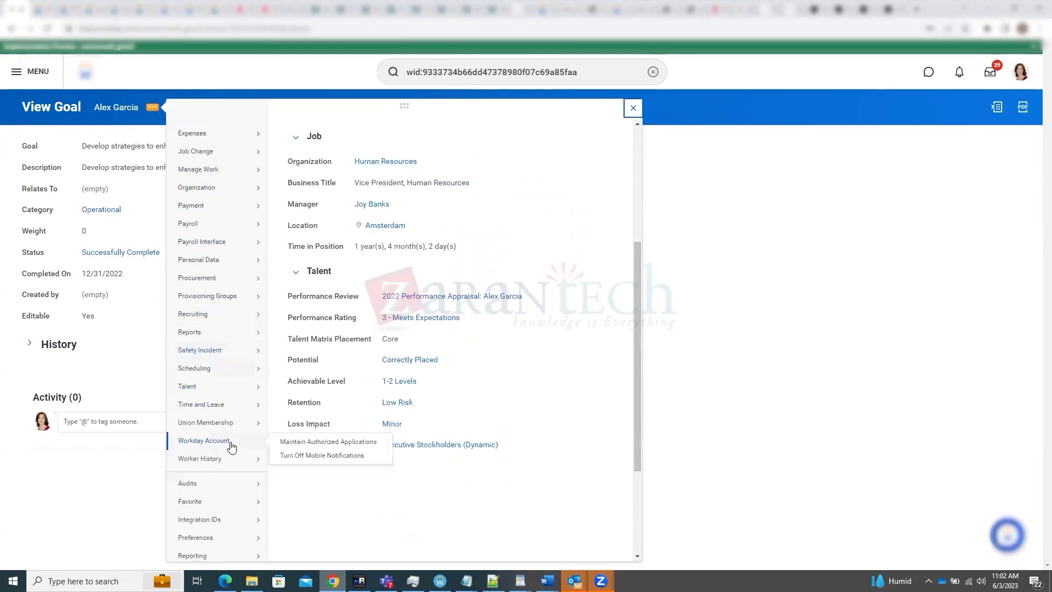
pyautogui.moveTo(227, 376)
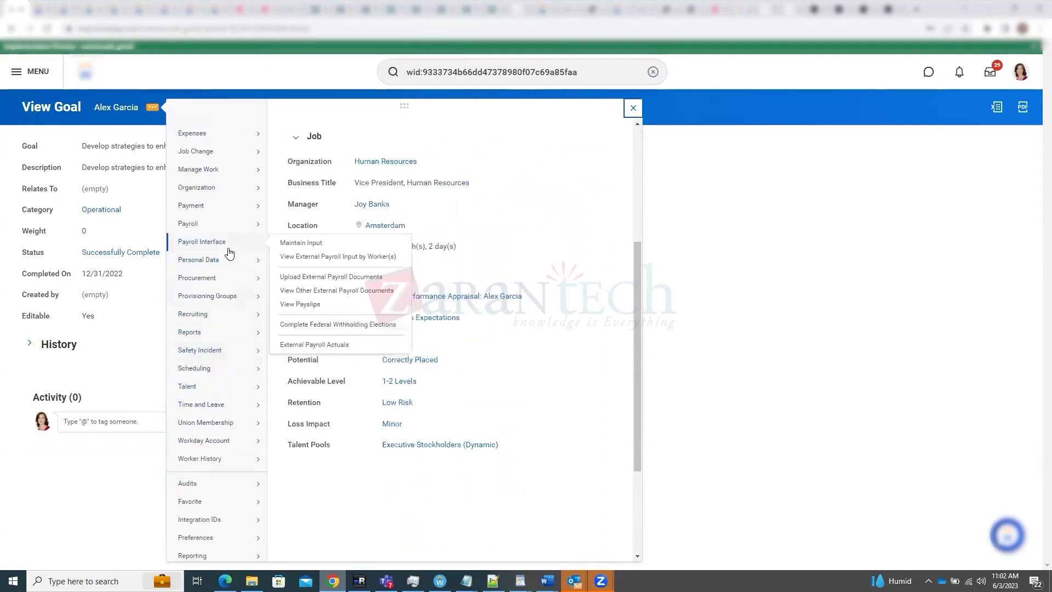
pyautogui.scroll(-2, 236, 367)
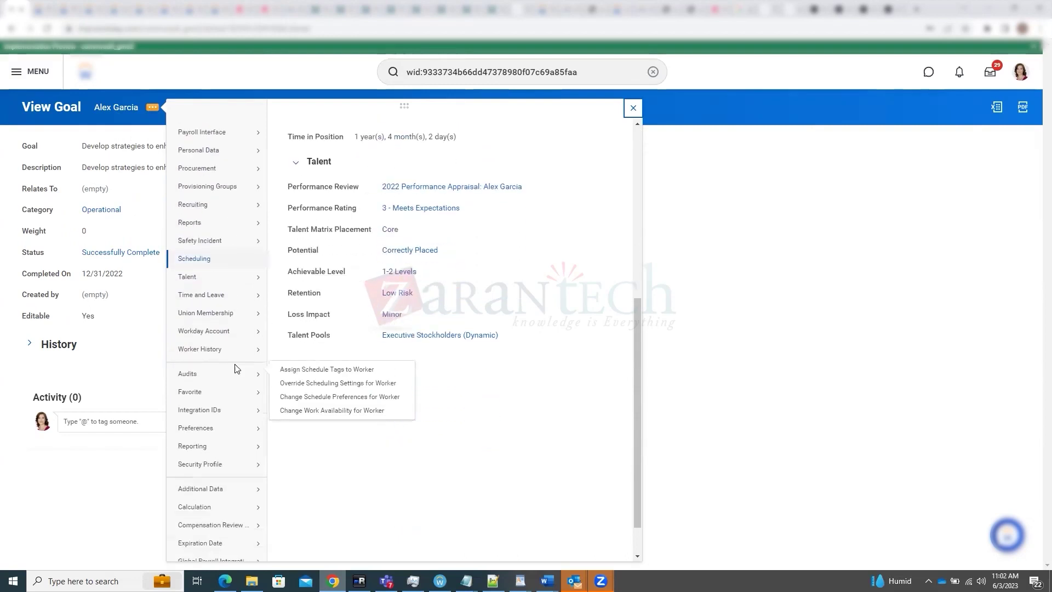
pyautogui.click(295, 411)
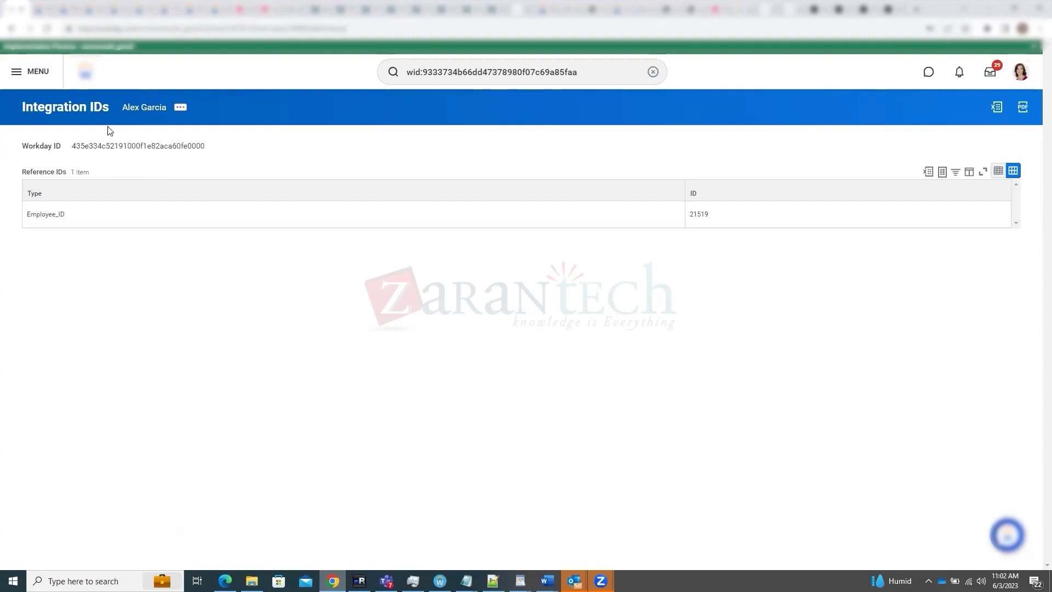
pyautogui.click(11, 28)
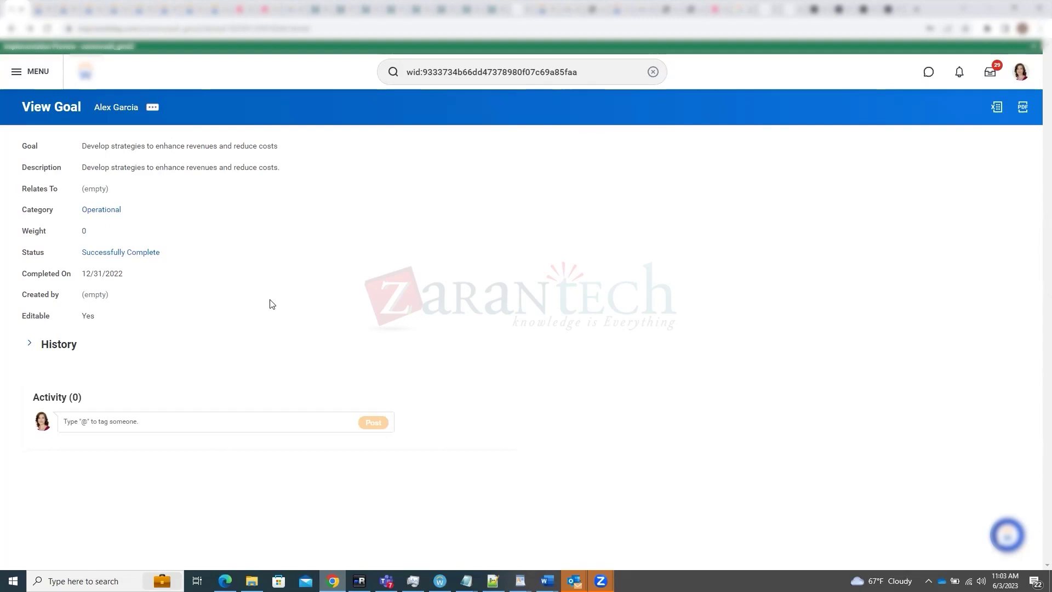
# Switch to the Get_Workers response in Notepad and search upward for the first name of the goal's worker
pyautogui.moveTo(467, 580)
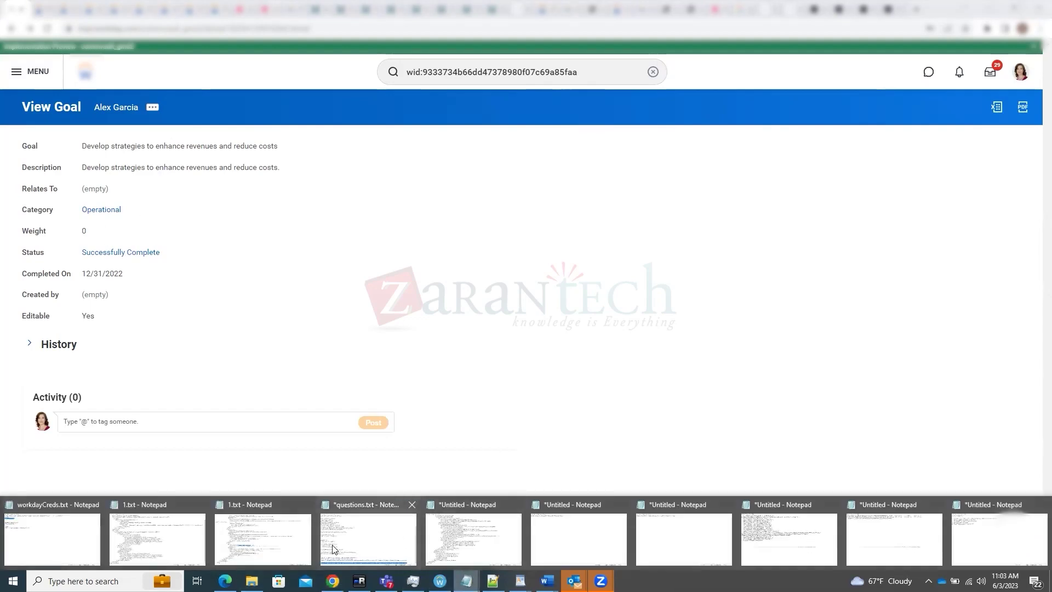
pyautogui.click(263, 534)
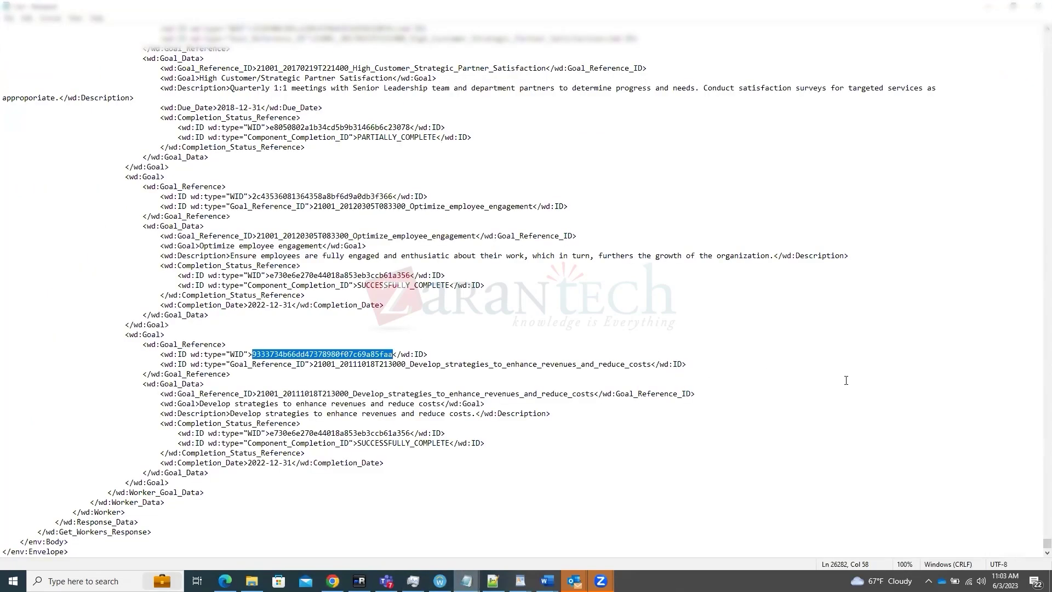
pyautogui.moveTo(1046, 543); pyautogui.dragTo(1045, 231)
pyautogui.moveTo(1037, 77); pyautogui.dragTo(1045, 545)
pyautogui.click(314, 425)
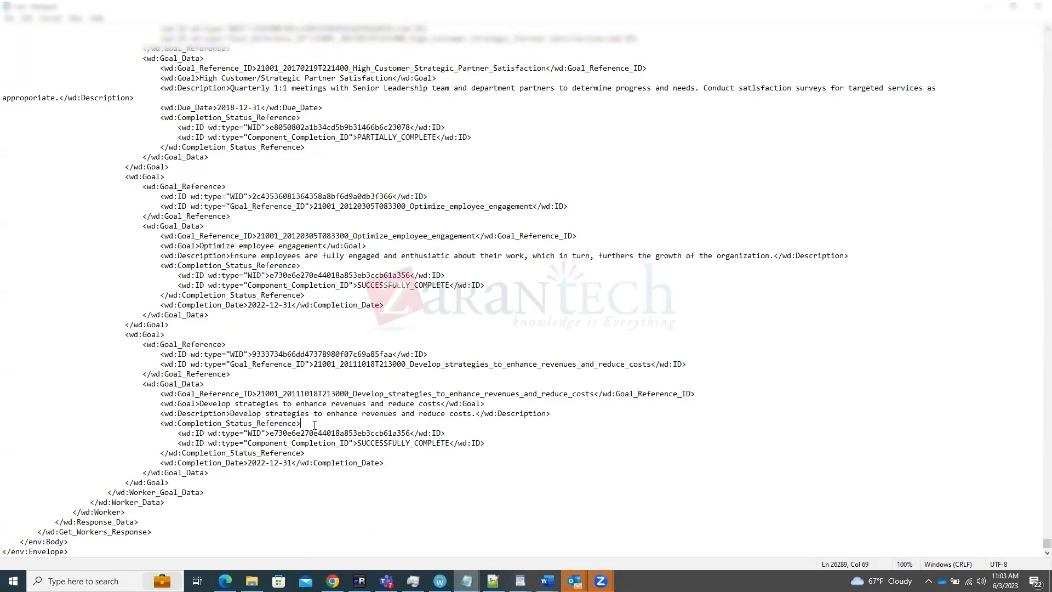
pyautogui.hotkey('ctrl', 'f')
pyautogui.write('garcia')
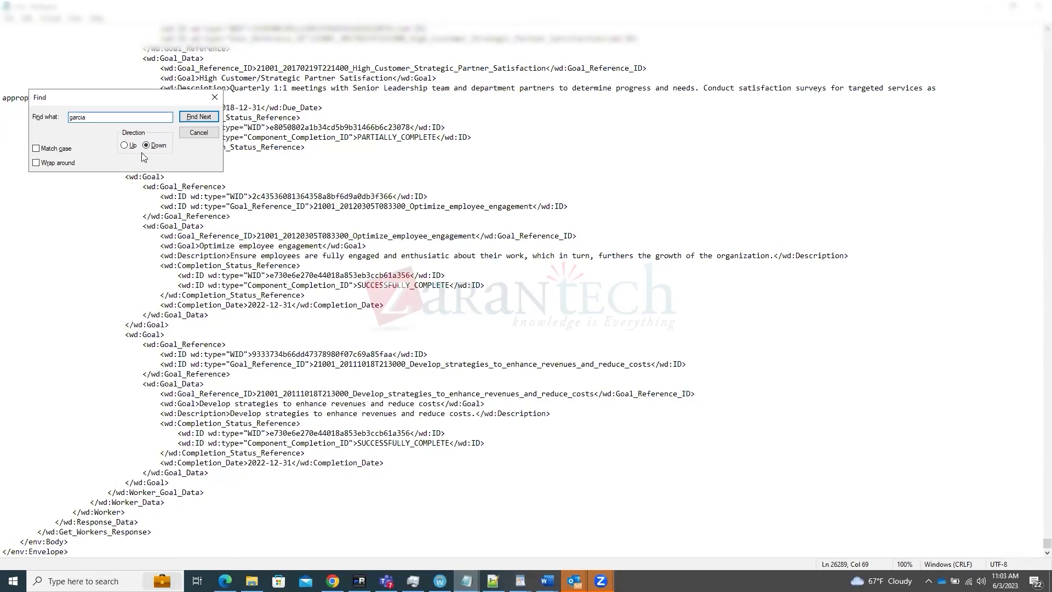
pyautogui.click(124, 145)
pyautogui.doubleClick(76, 120)
pyautogui.write('alex')
pyautogui.click(211, 118)
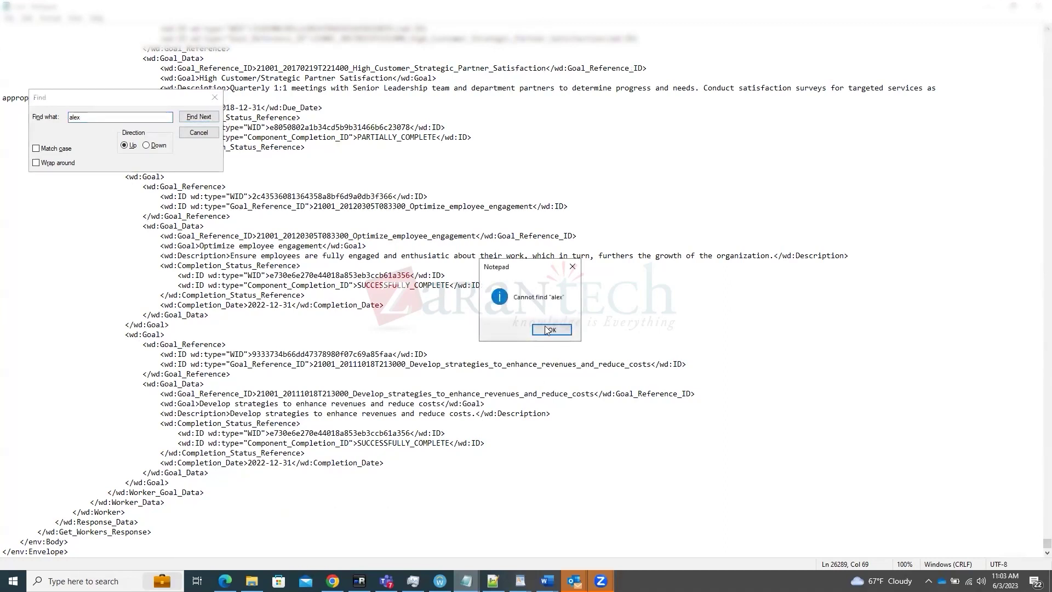
pyautogui.click(551, 330)
pyautogui.click(215, 97)
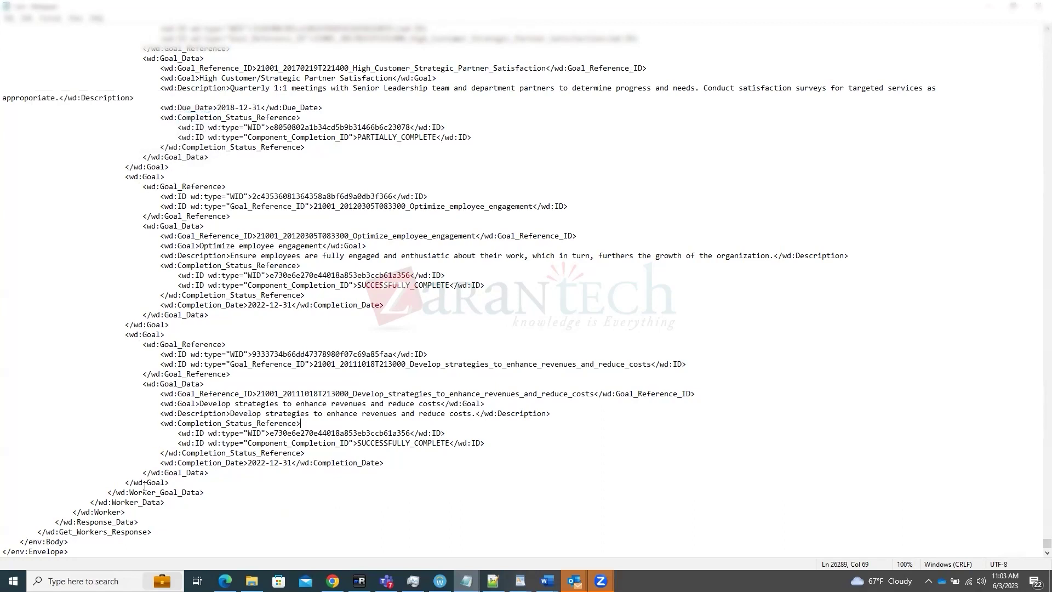
# Search upward for the opening Worker_Data element and highlight the User_ID line beneath it
pyautogui.doubleClick(108, 501)
pyautogui.click(112, 502)
pyautogui.moveTo(116, 502); pyautogui.dragTo(161, 502)
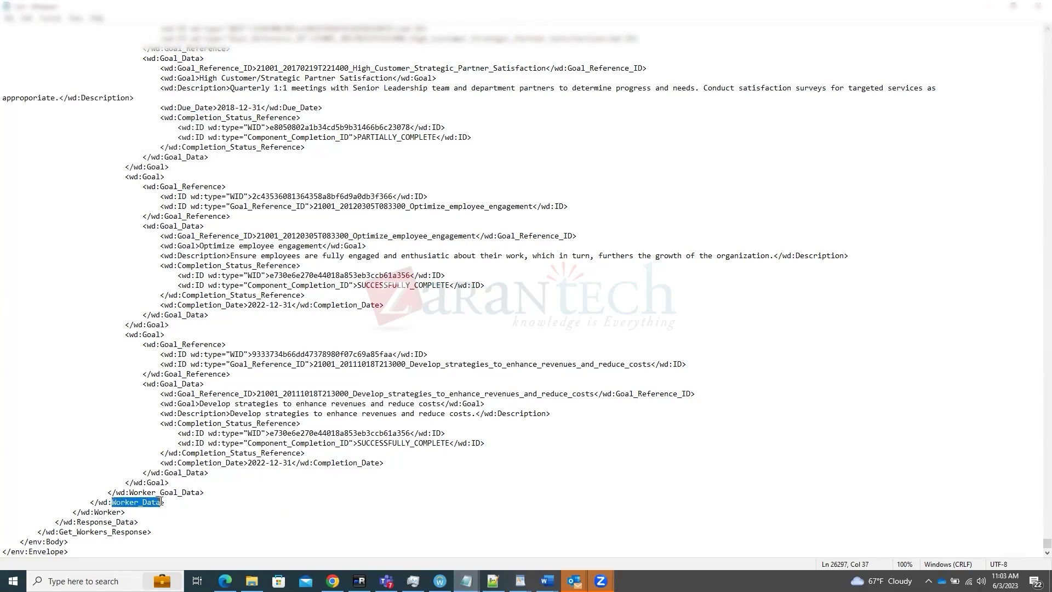
pyautogui.hotkey('ctrl', 'f')
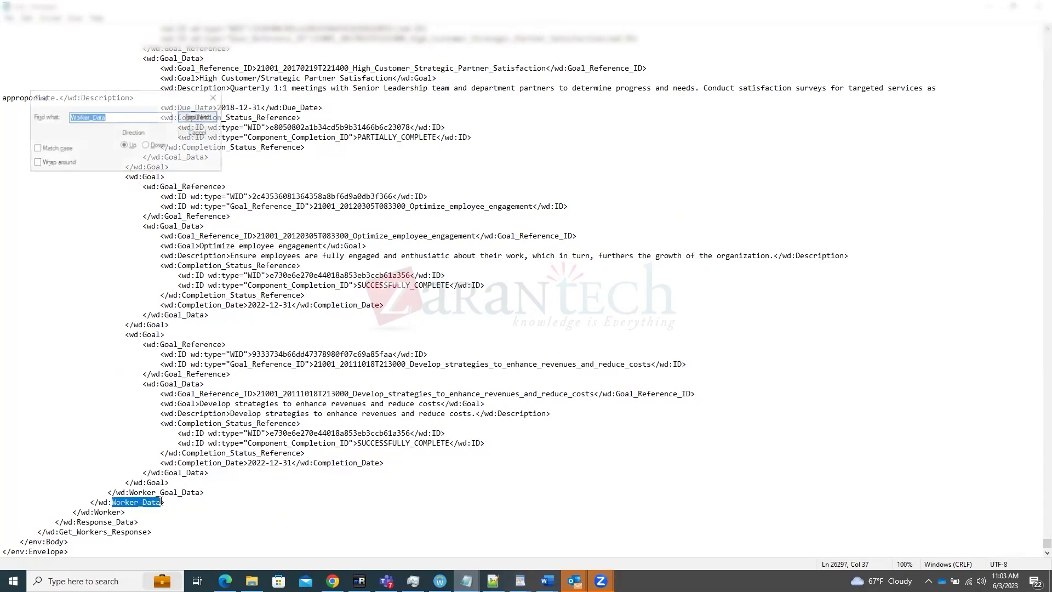
pyautogui.click(192, 118)
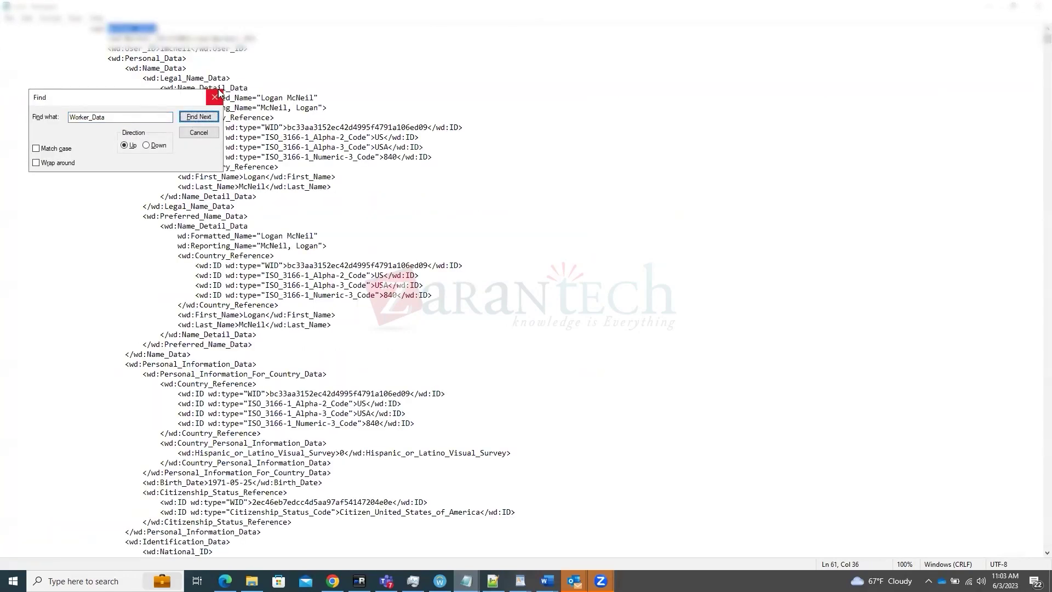
pyautogui.moveTo(108, 49); pyautogui.dragTo(247, 49)
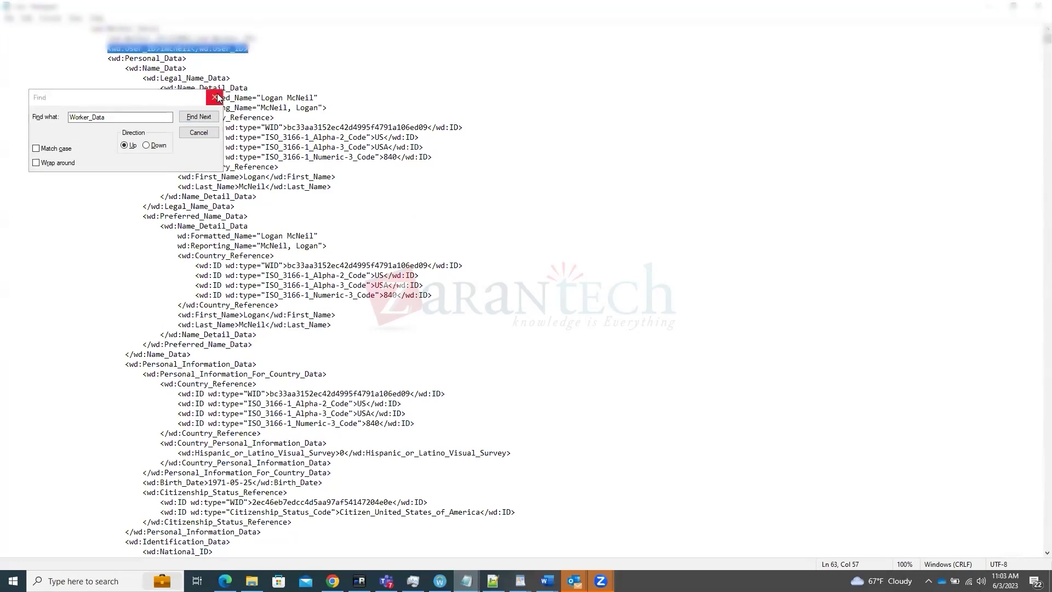
pyautogui.click(215, 97)
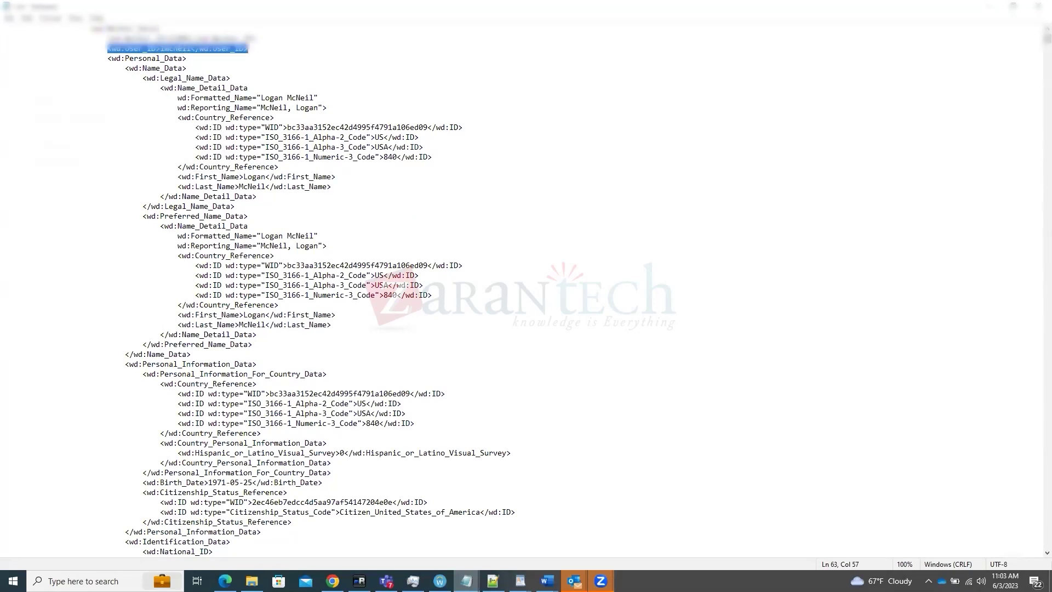
# Switch to Workday in Chrome, check the contact details of the goal's worker, and expand the goal's History section
pyautogui.click(333, 581)
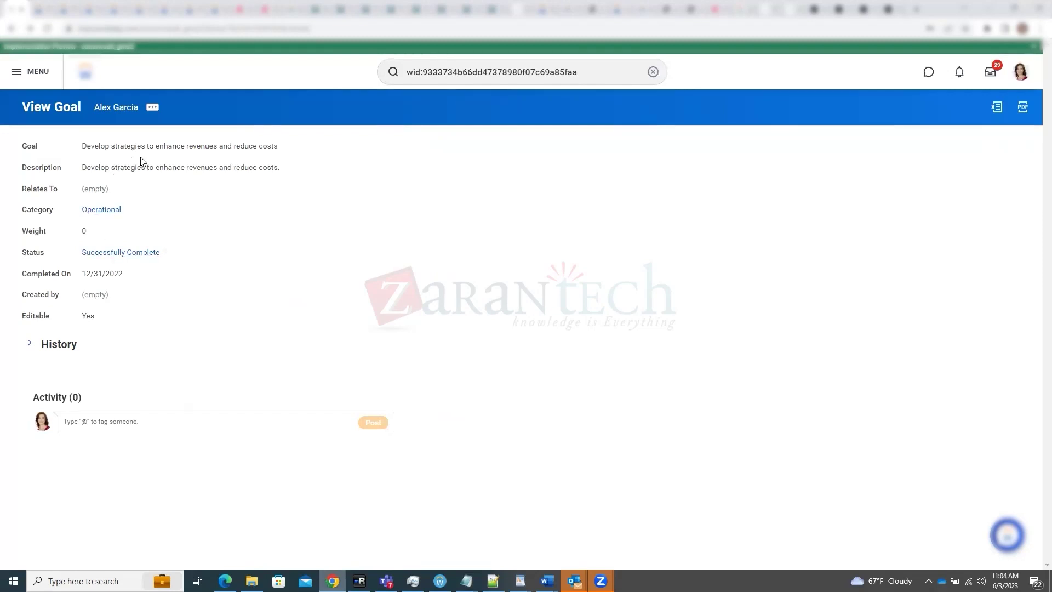
pyautogui.click(131, 109)
pyautogui.click(55, 349)
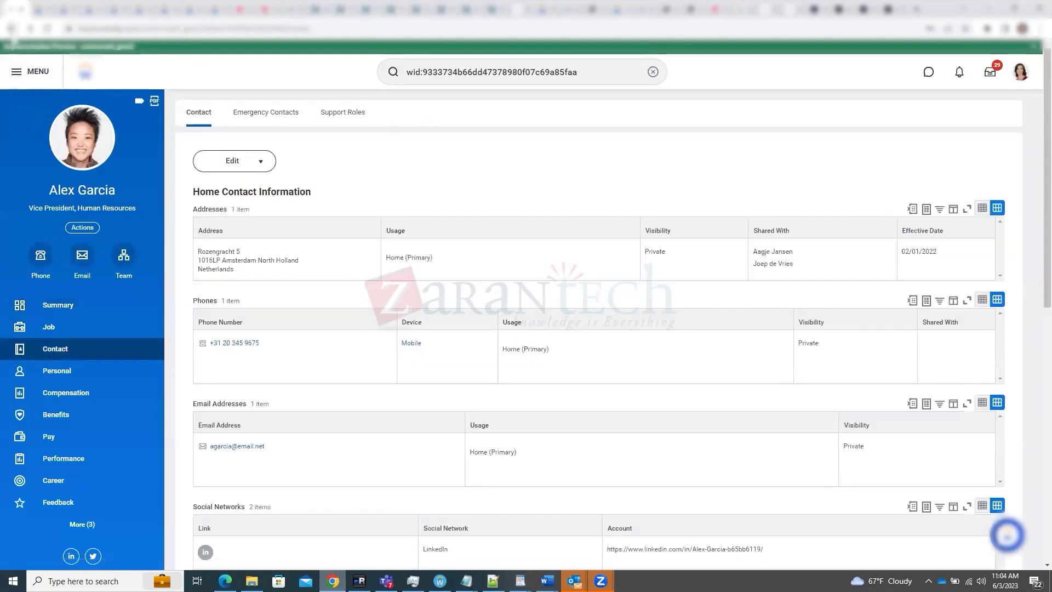
pyautogui.click(11, 29)
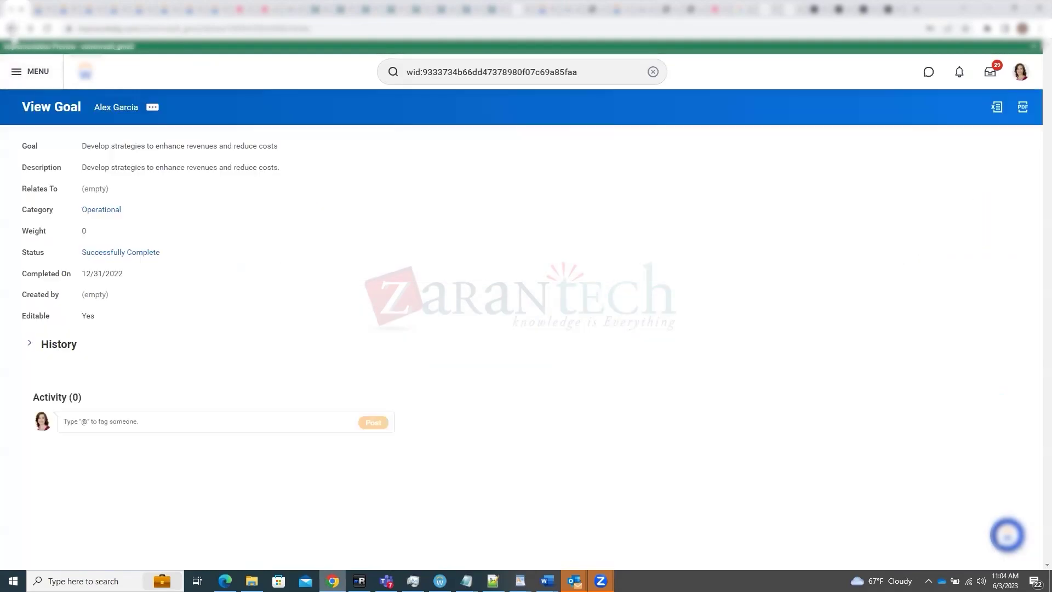
pyautogui.click(50, 350)
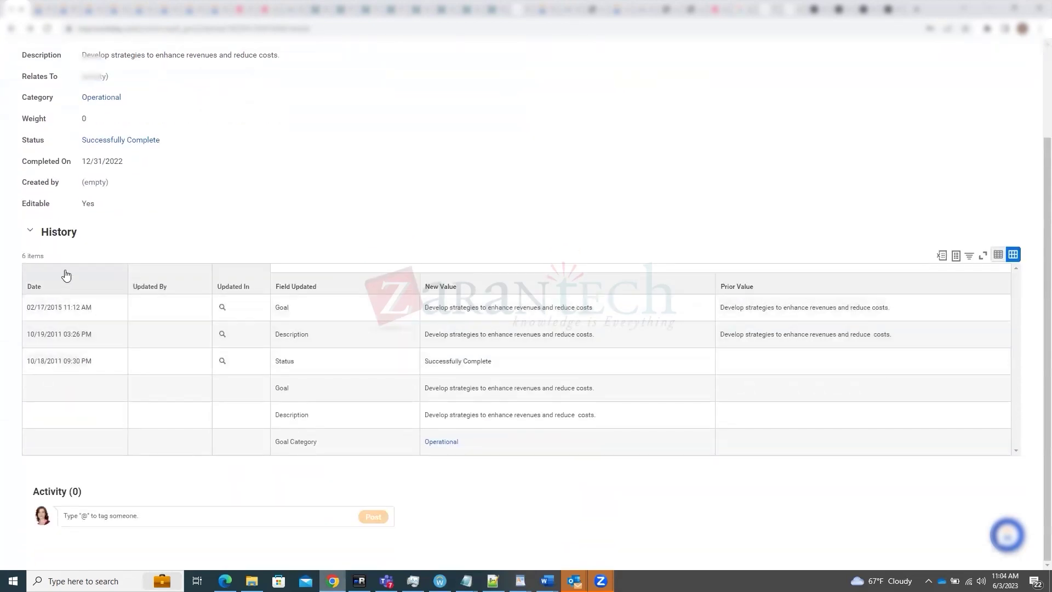
# Open the profile of the goal's worker and check which sections are available under Career
pyautogui.scroll(2, 112, 211)
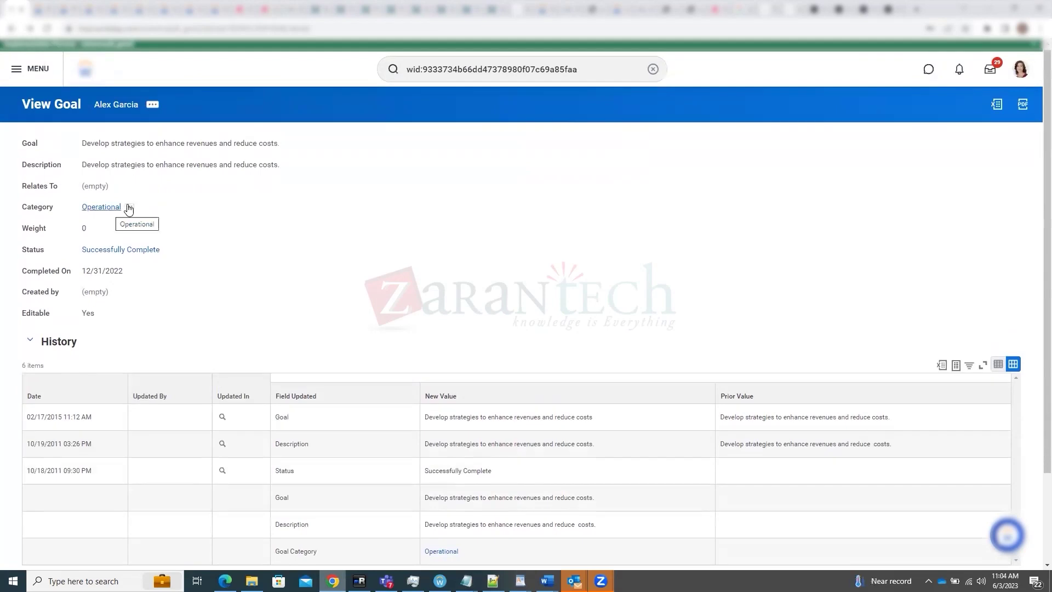
pyautogui.click(130, 104)
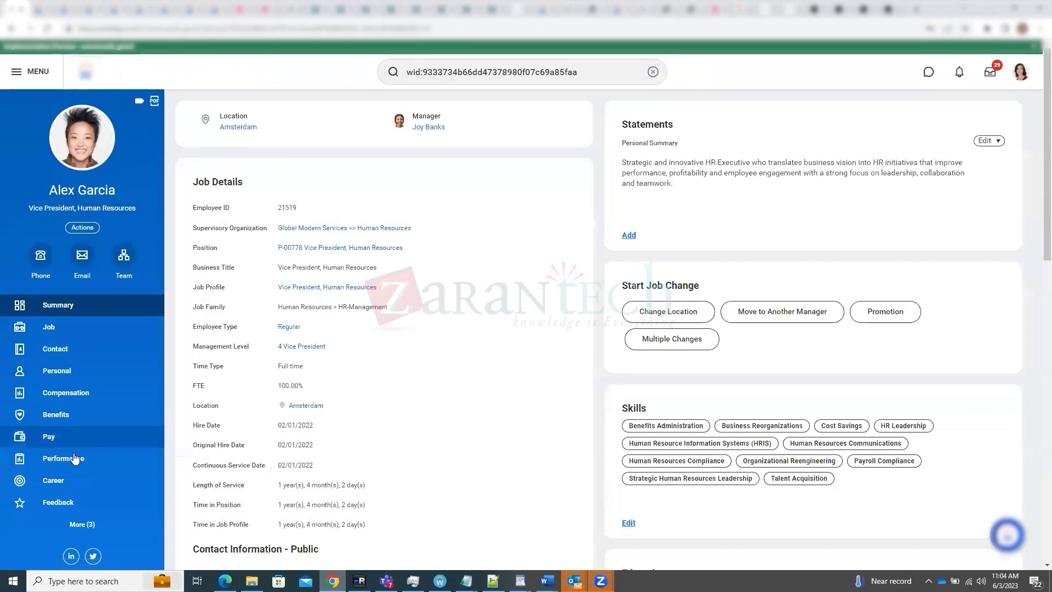
pyautogui.click(66, 481)
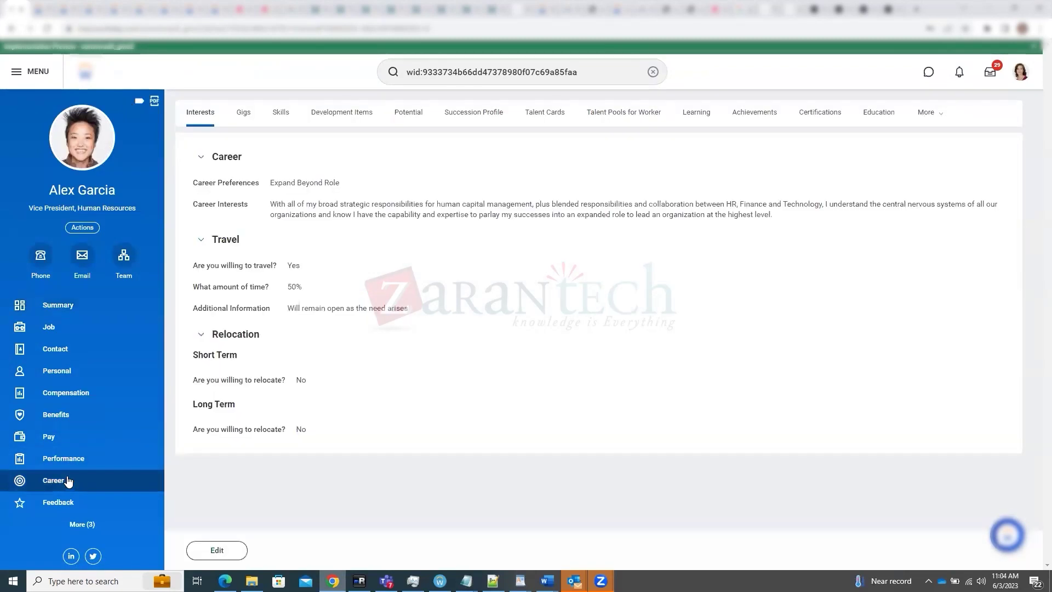
pyautogui.click(930, 114)
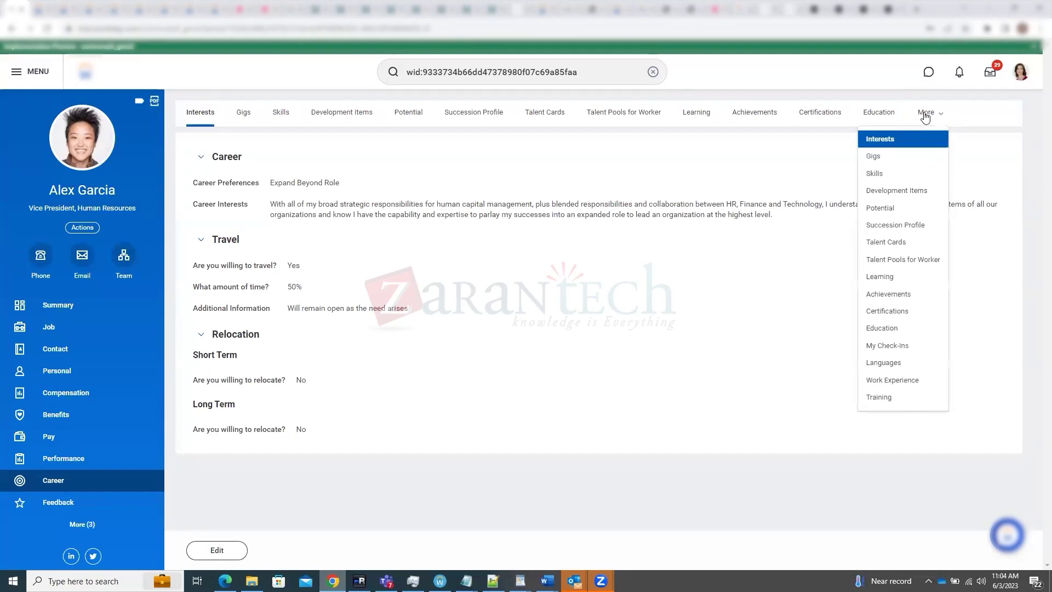
# Display the Worker History from the Job section of the worker's profile
pyautogui.click(58, 326)
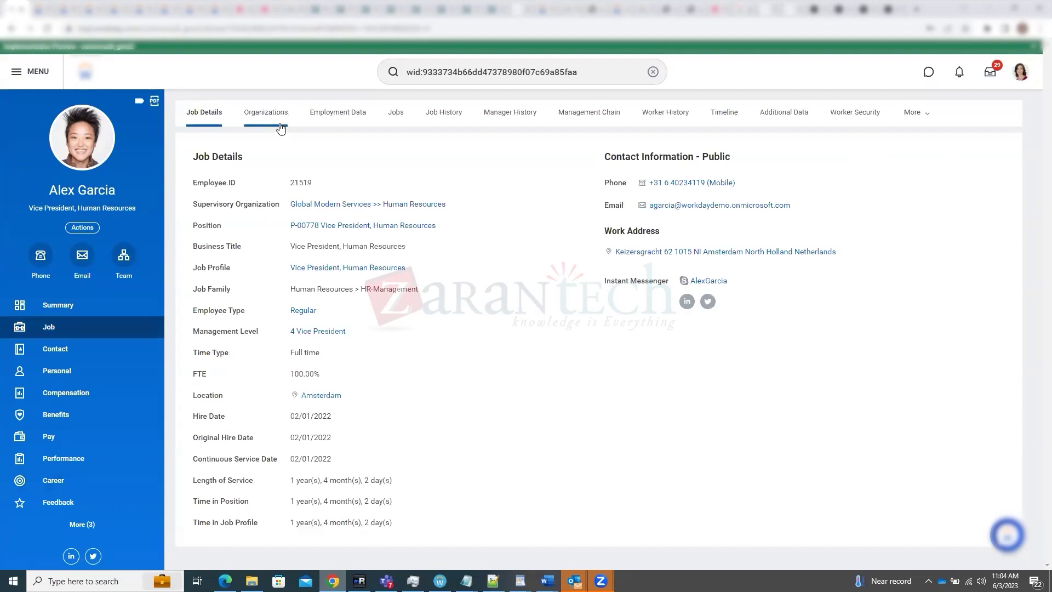
pyautogui.click(915, 120)
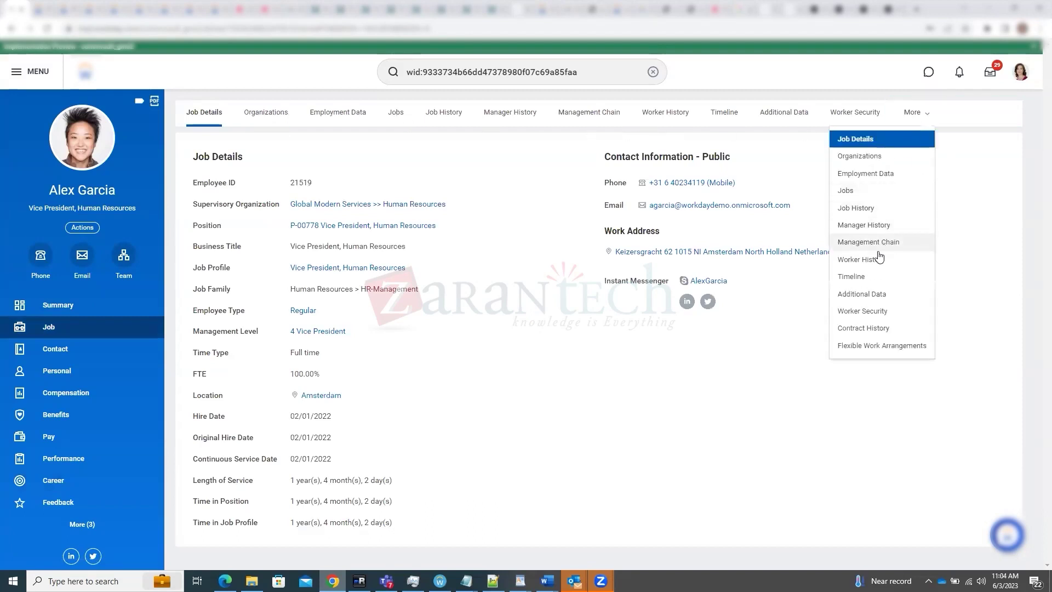
pyautogui.click(873, 266)
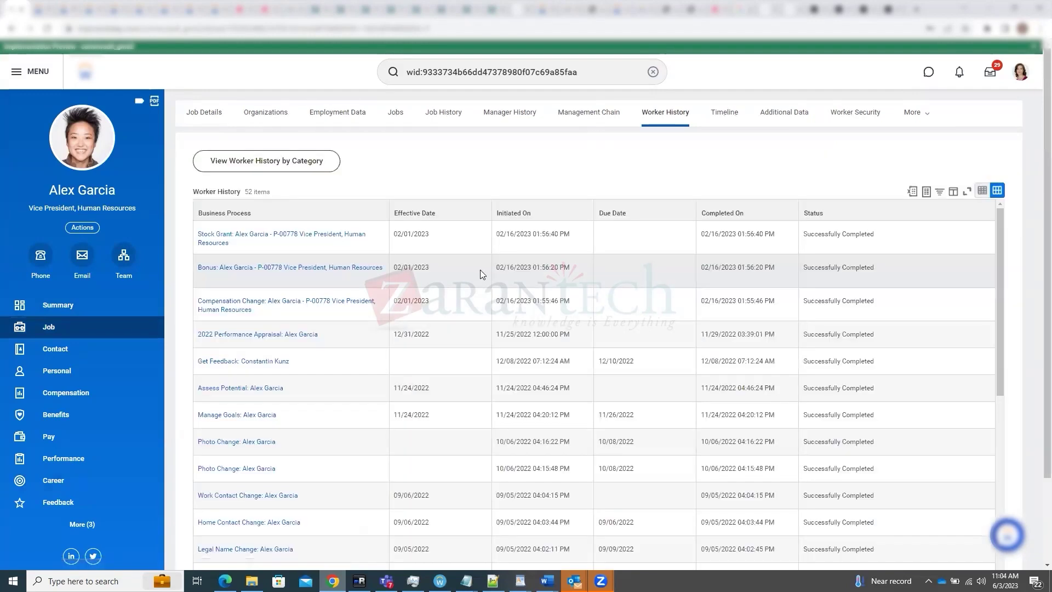
# Filter the Worker History by business process to the worker's Manage Goals entry, searching for "goal"
pyautogui.click(302, 213)
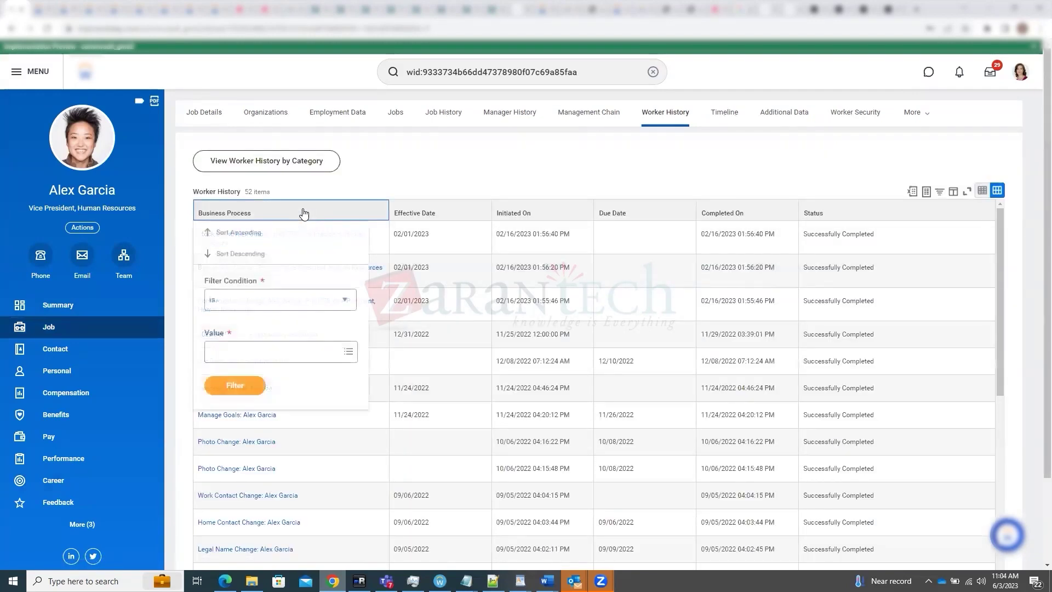
pyautogui.click(316, 351)
pyautogui.write('goal')
pyautogui.press('Return')
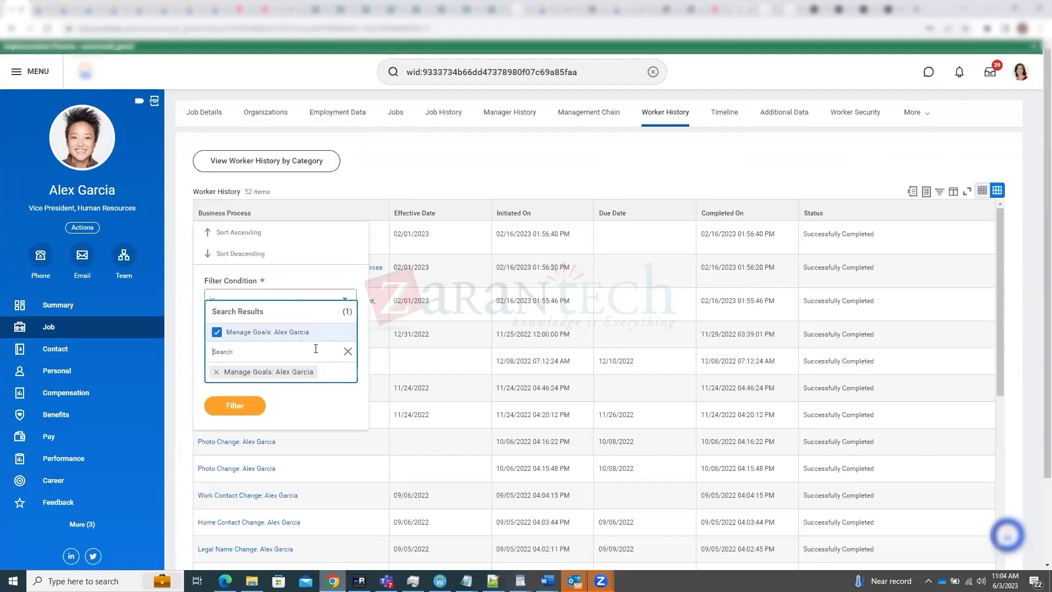
pyautogui.click(237, 399)
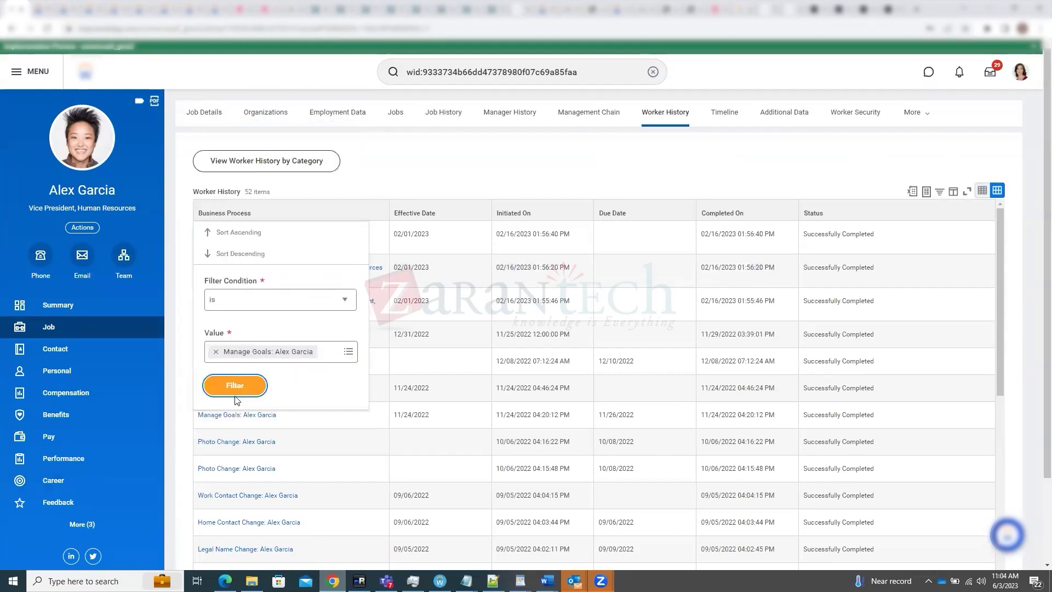
pyautogui.click(236, 392)
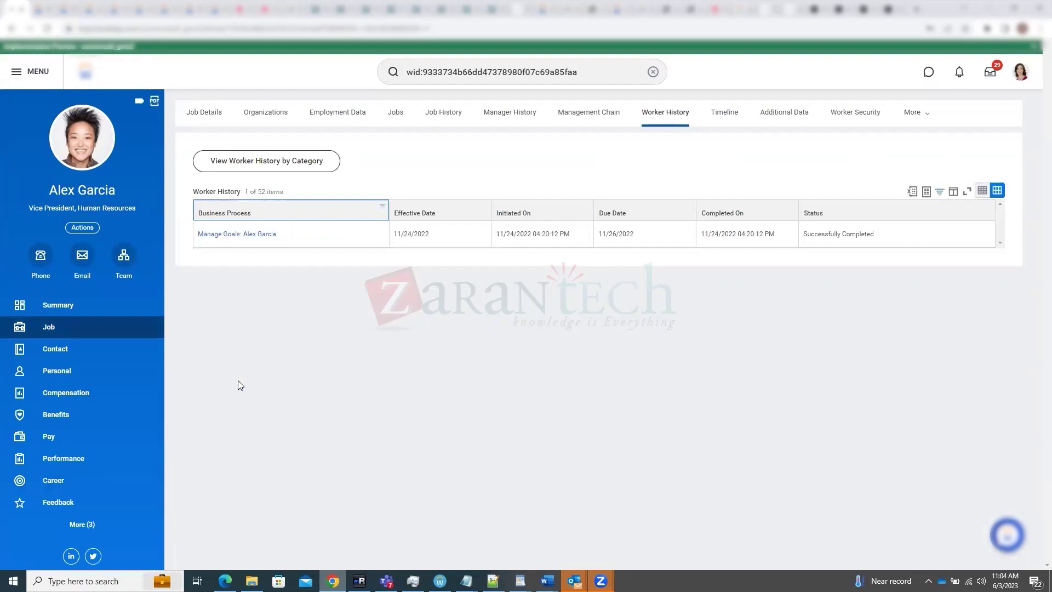
# Open the Manage Goals event and examine its process history, including the person who completed it, and its related links
pyautogui.click(252, 236)
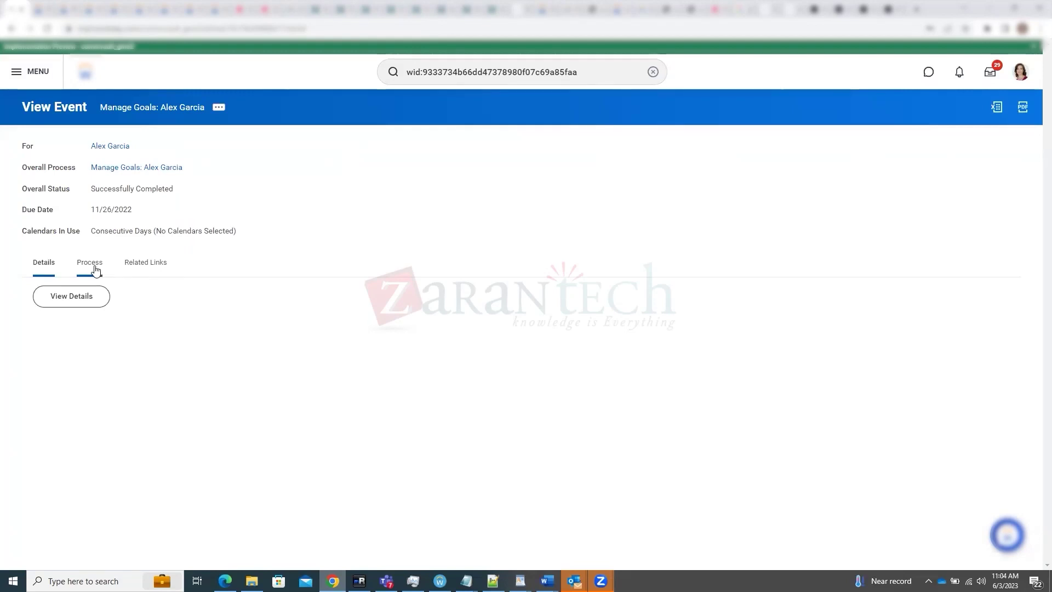
pyautogui.click(95, 266)
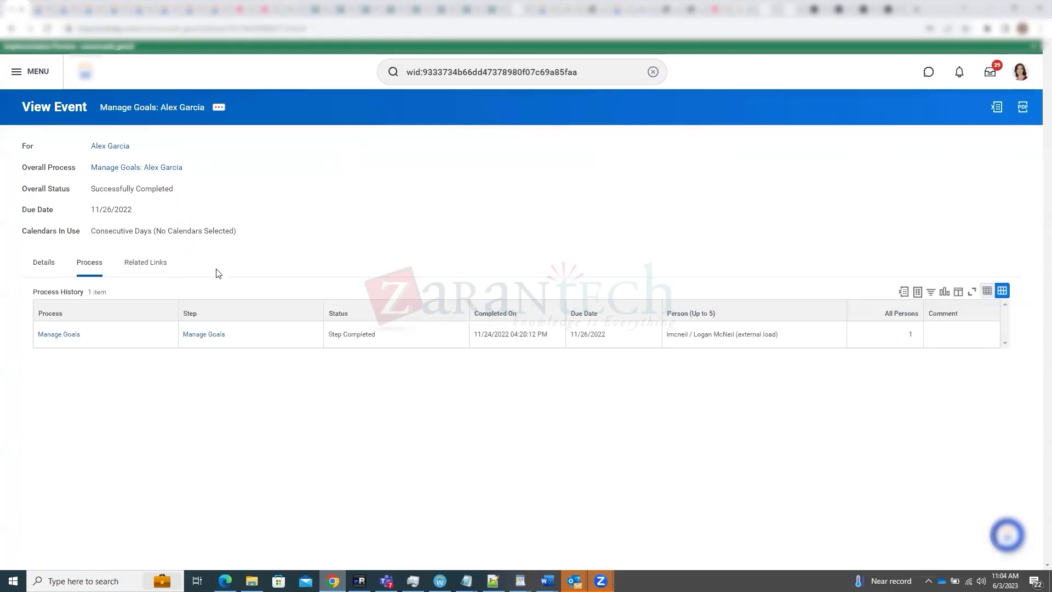
pyautogui.click(783, 341)
pyautogui.moveTo(668, 337); pyautogui.dragTo(771, 335)
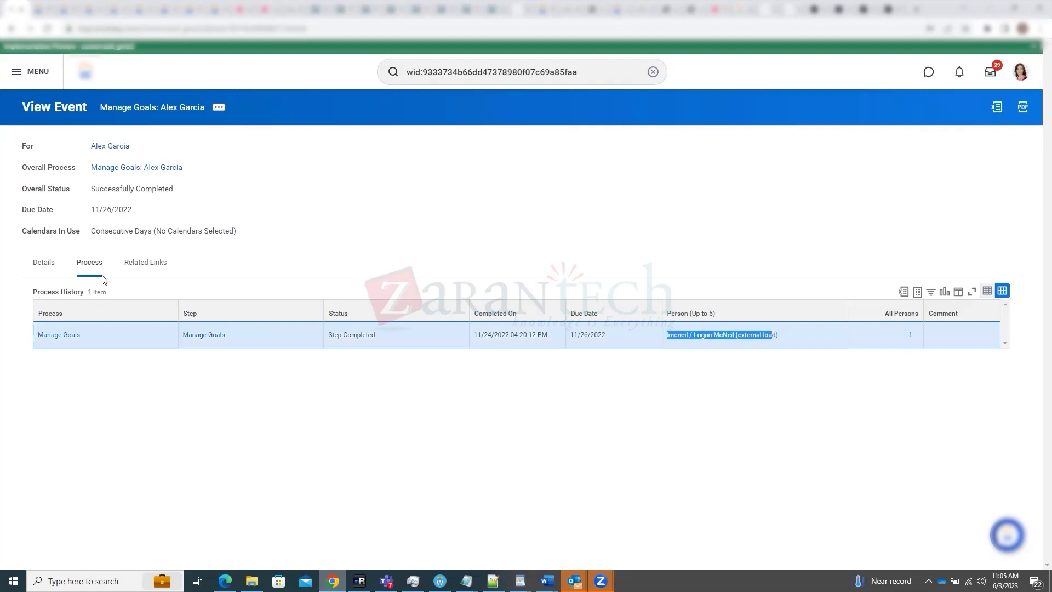
pyautogui.click(155, 272)
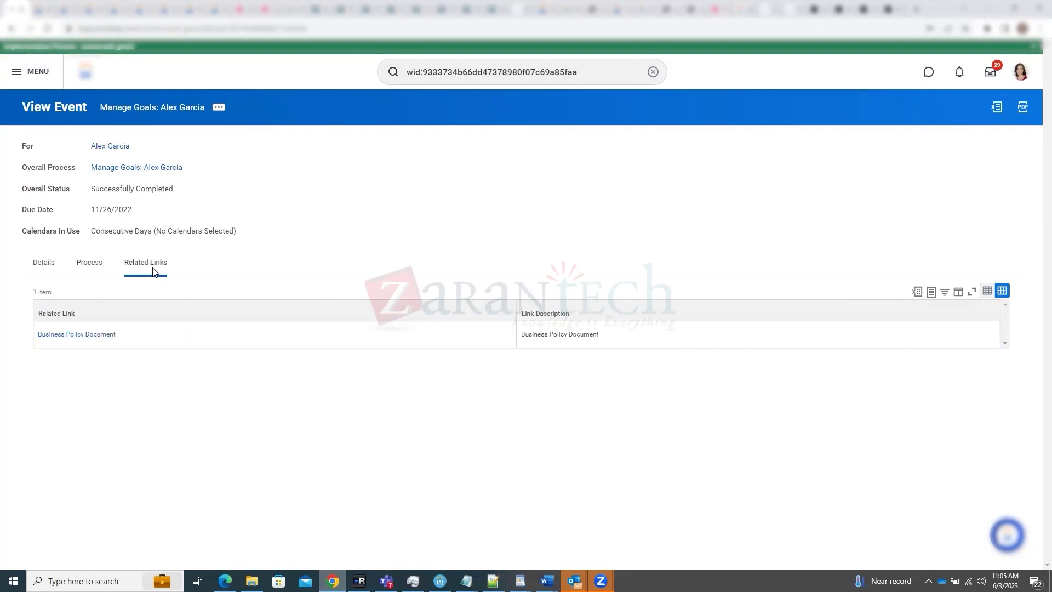
pyautogui.click(91, 271)
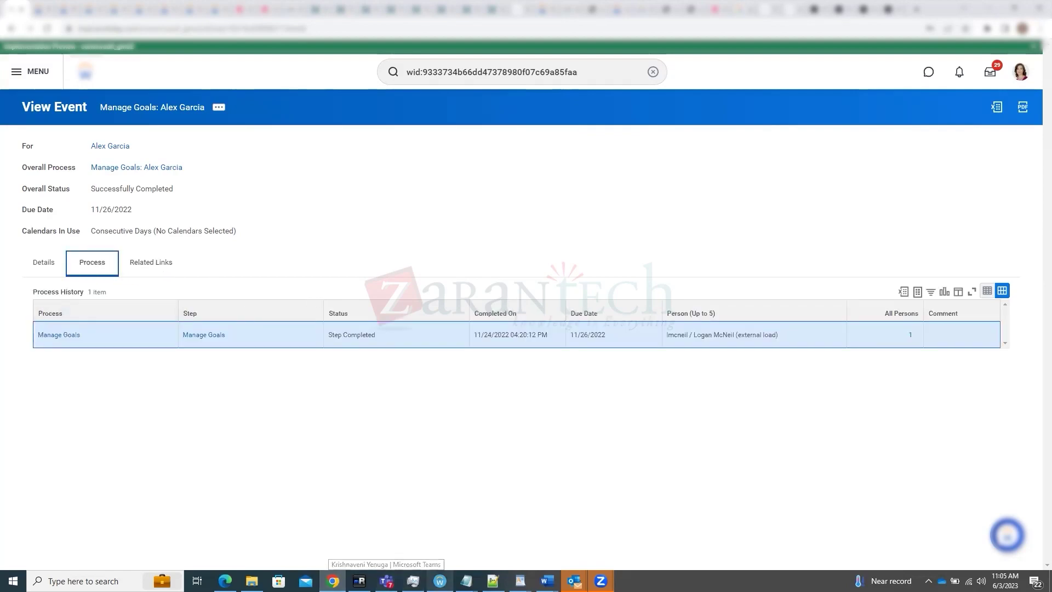
# Switch to the Get_Workers response in Notepad and highlight the entire last Goal element at the end of the file
pyautogui.click(263, 539)
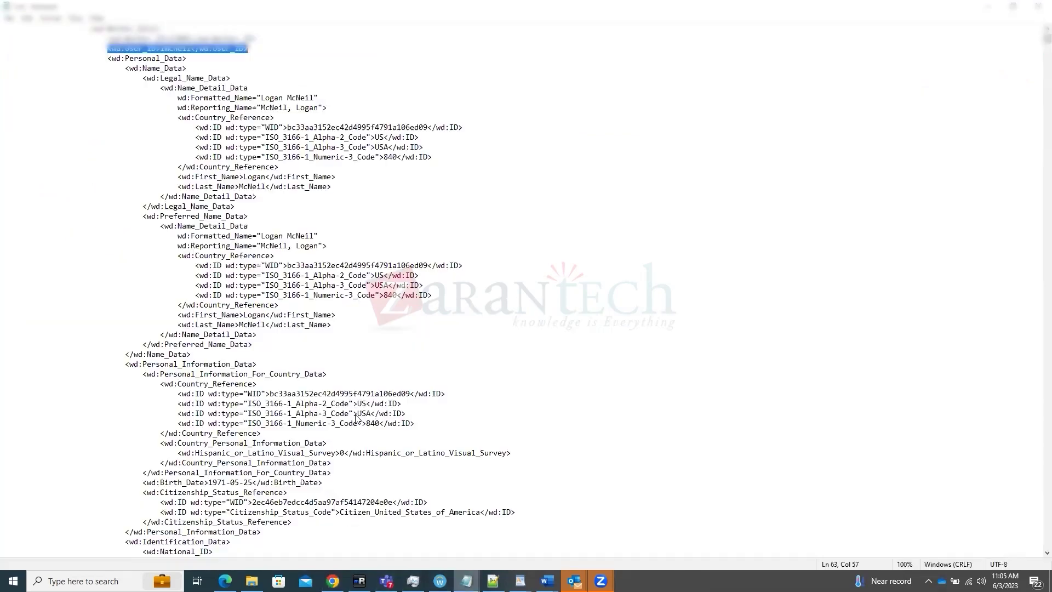
pyautogui.moveTo(1046, 39); pyautogui.dragTo(995, 564)
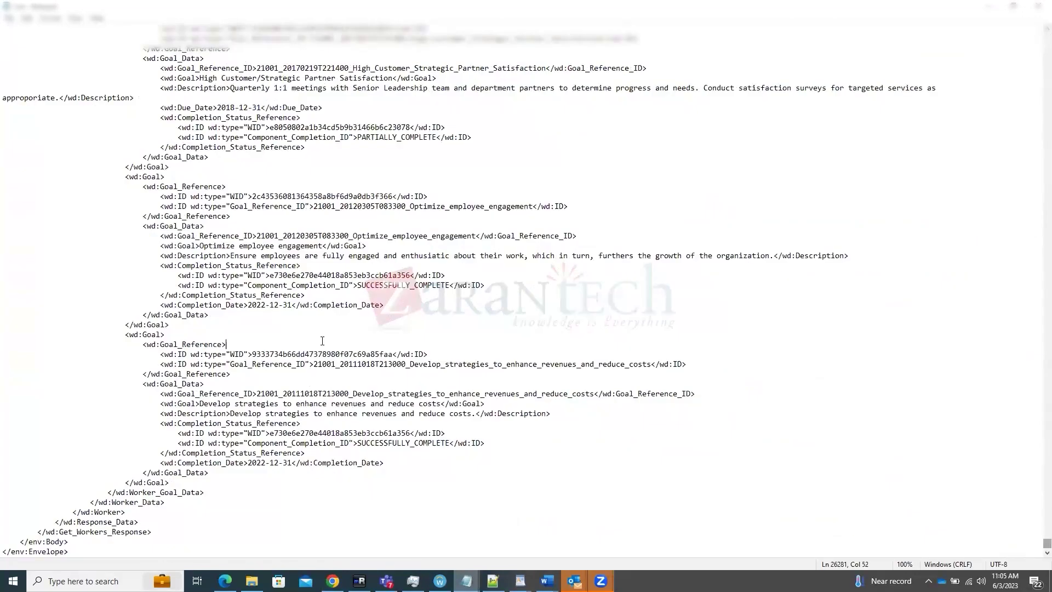
pyautogui.click(300, 364)
pyautogui.moveTo(122, 334); pyautogui.dragTo(186, 482)
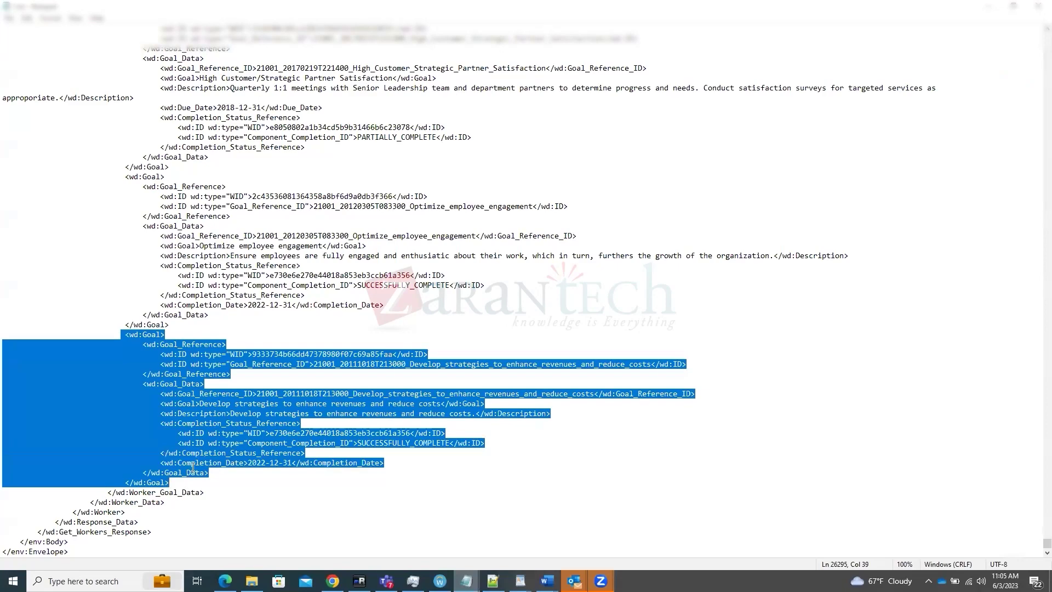
pyautogui.scroll(1, 193, 467)
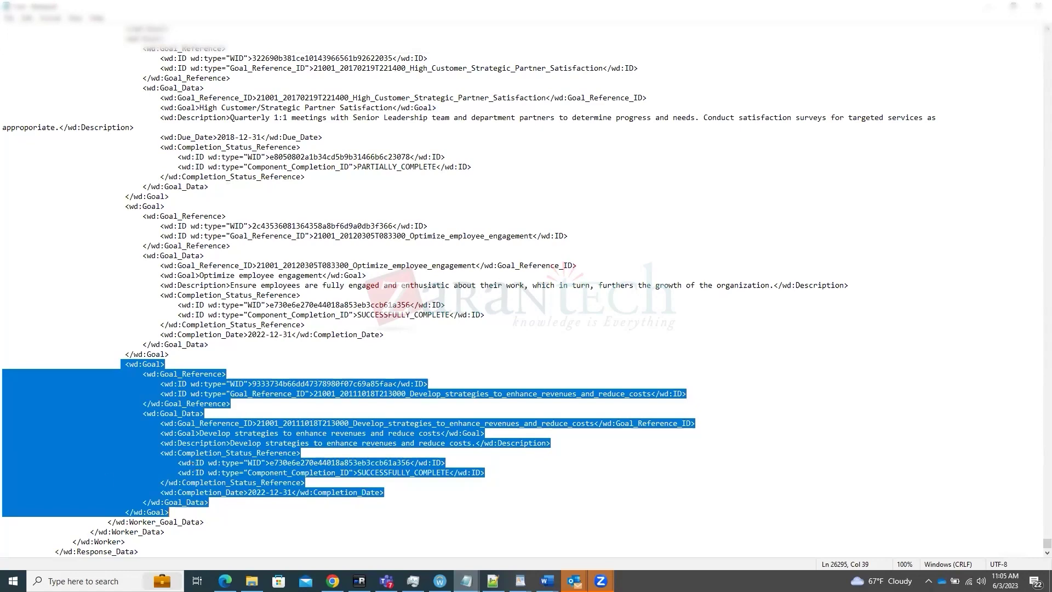
# Highlight the Optimize employee engagement Goal block and the WID in the last goal's Goal_Reference
pyautogui.click(309, 366)
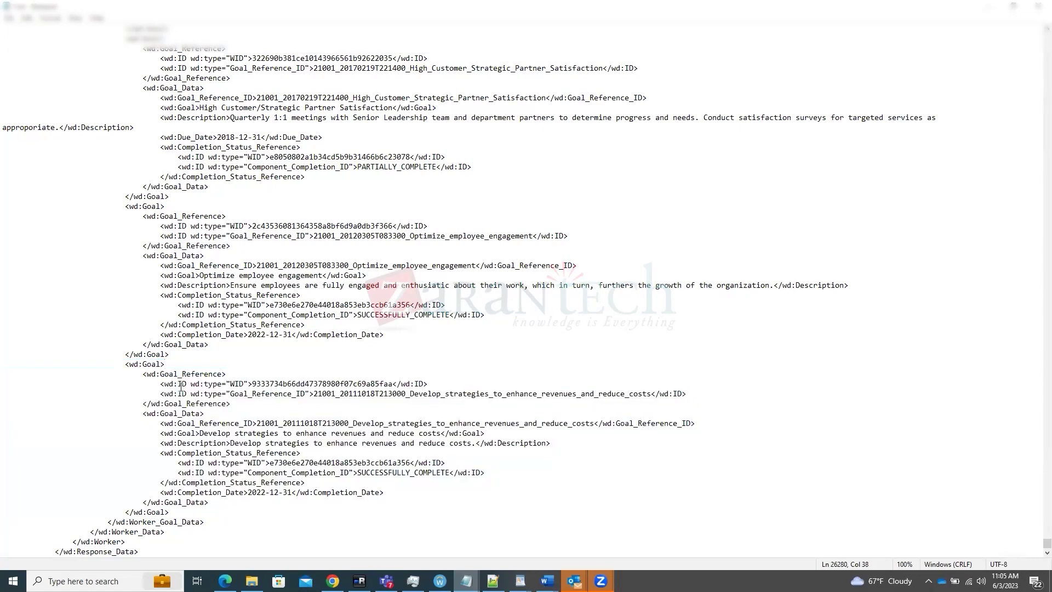
pyautogui.doubleClick(265, 383)
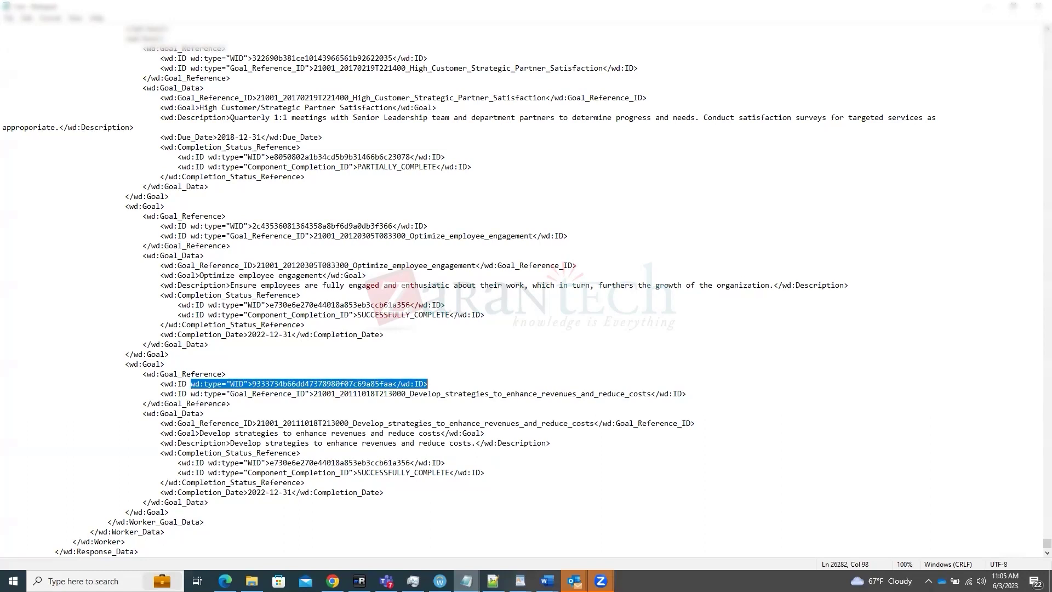
pyautogui.click(239, 443)
pyautogui.click(123, 206)
pyautogui.keyDown('shift'); pyautogui.click(176, 355); pyautogui.keyUp('shift')
pyautogui.keyDown('shift'); pyautogui.click(180, 374); pyautogui.keyUp('shift')
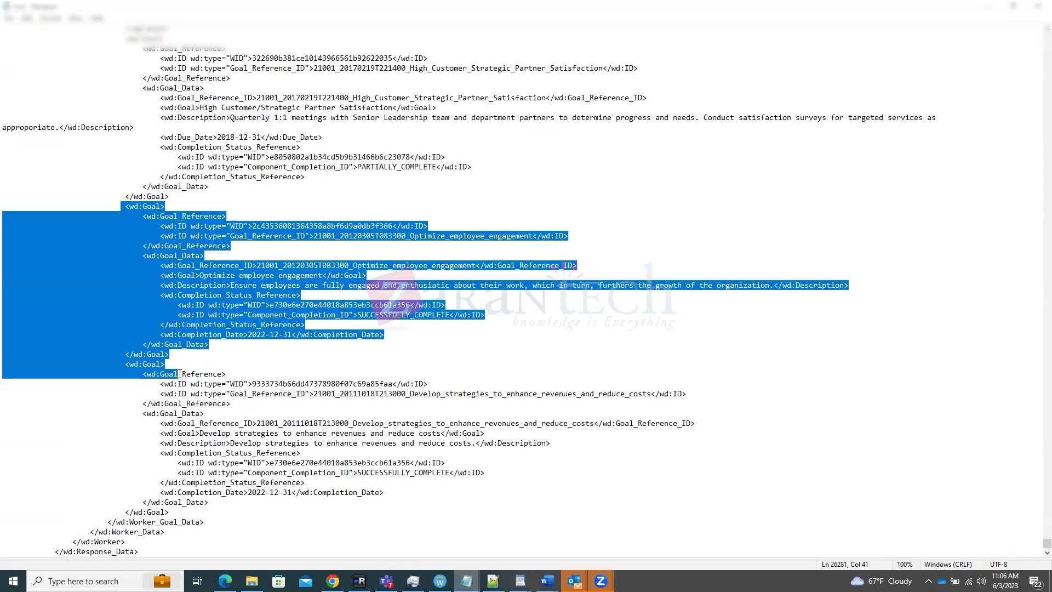
pyautogui.moveTo(191, 384); pyautogui.dragTo(428, 384)
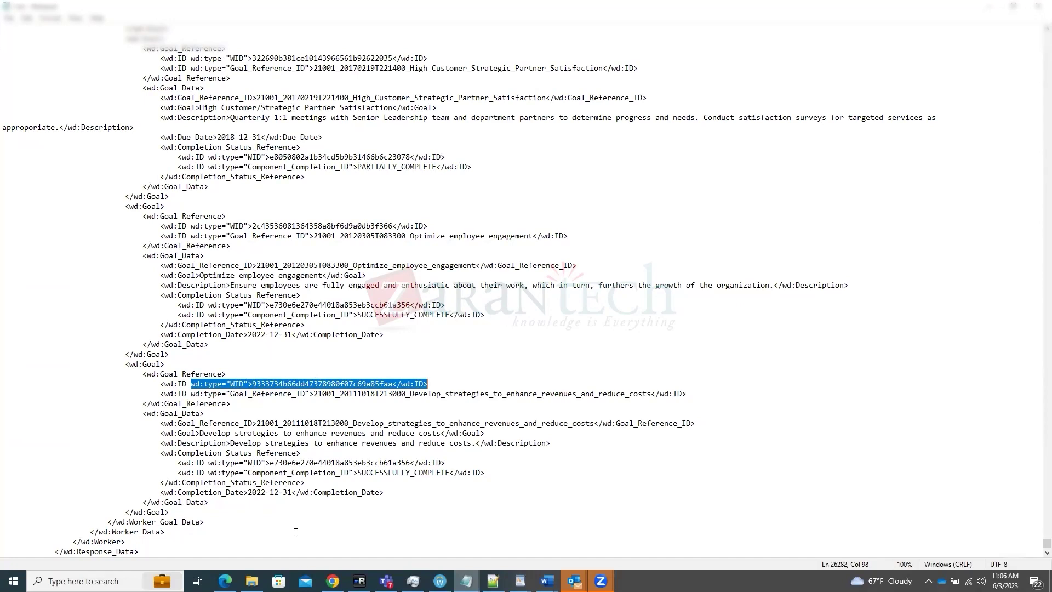
# Switch to Workday in Chrome and open the profile of the worker the Manage Goals event is for
pyautogui.moveTo(225, 581)
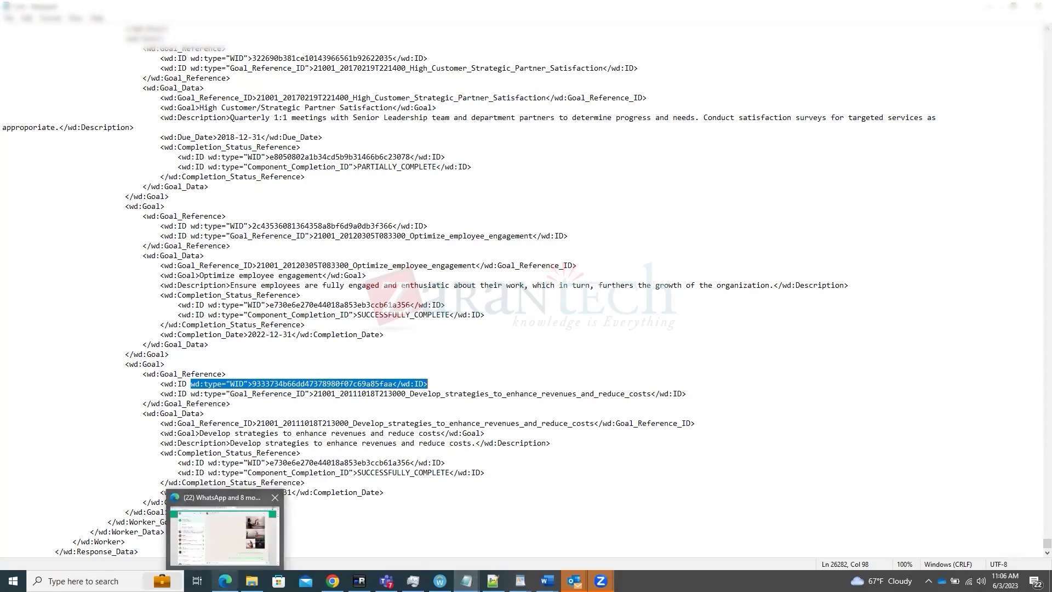
pyautogui.click(332, 580)
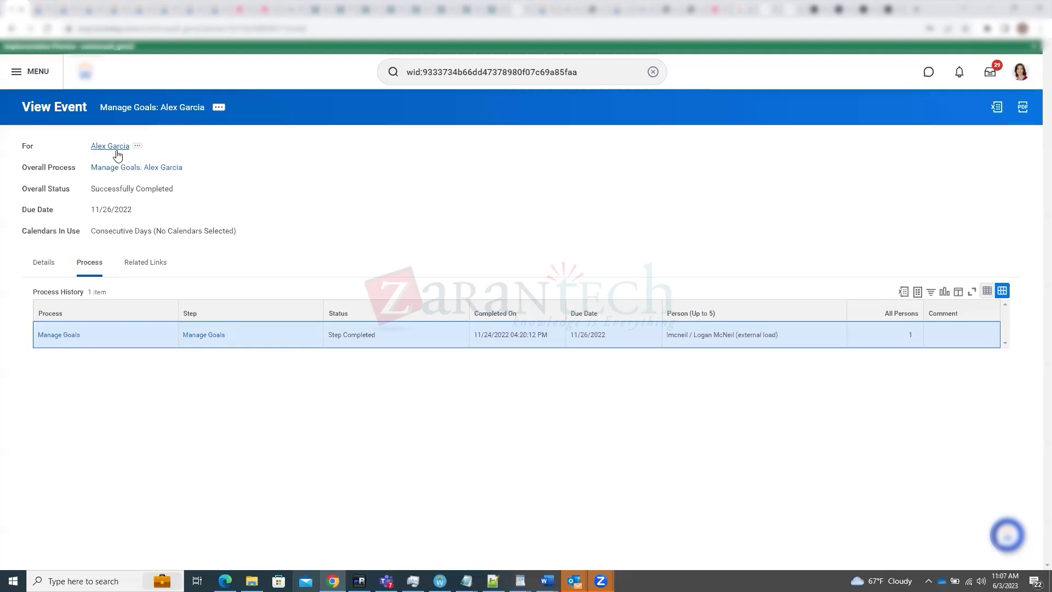
pyautogui.click(116, 151)
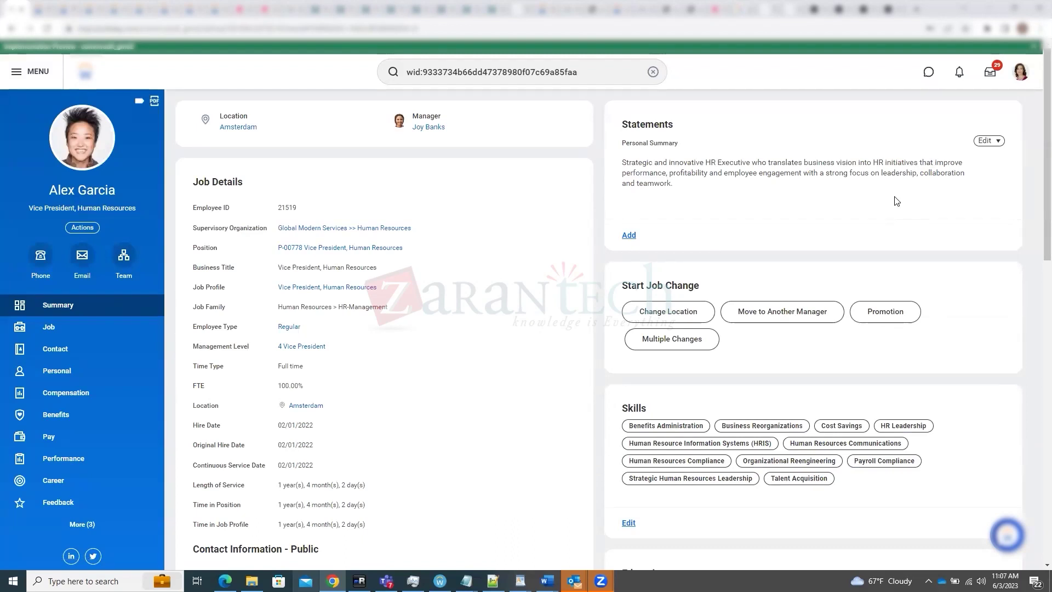
# Search Workday for "hire" and open the Hire Employee task
pyautogui.click(408, 77)
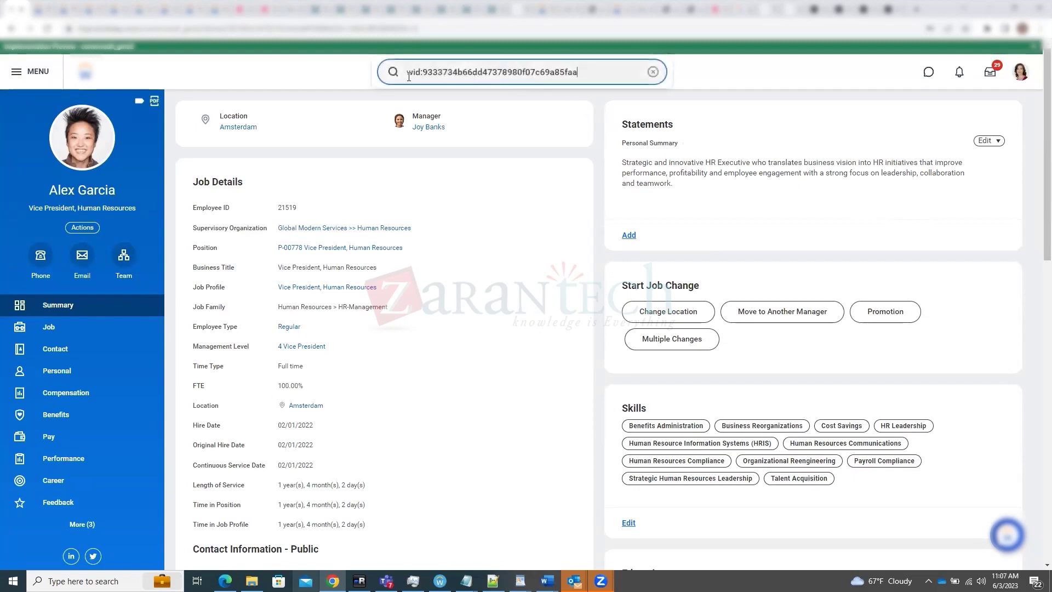
pyautogui.moveTo(577, 72); pyautogui.dragTo(370, 83)
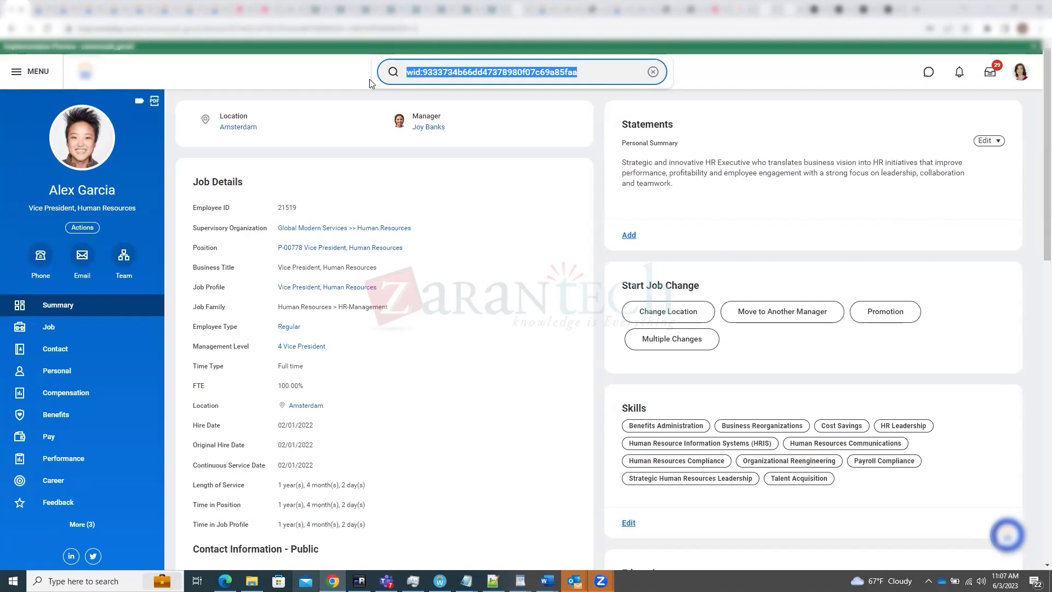
pyautogui.write('hire')
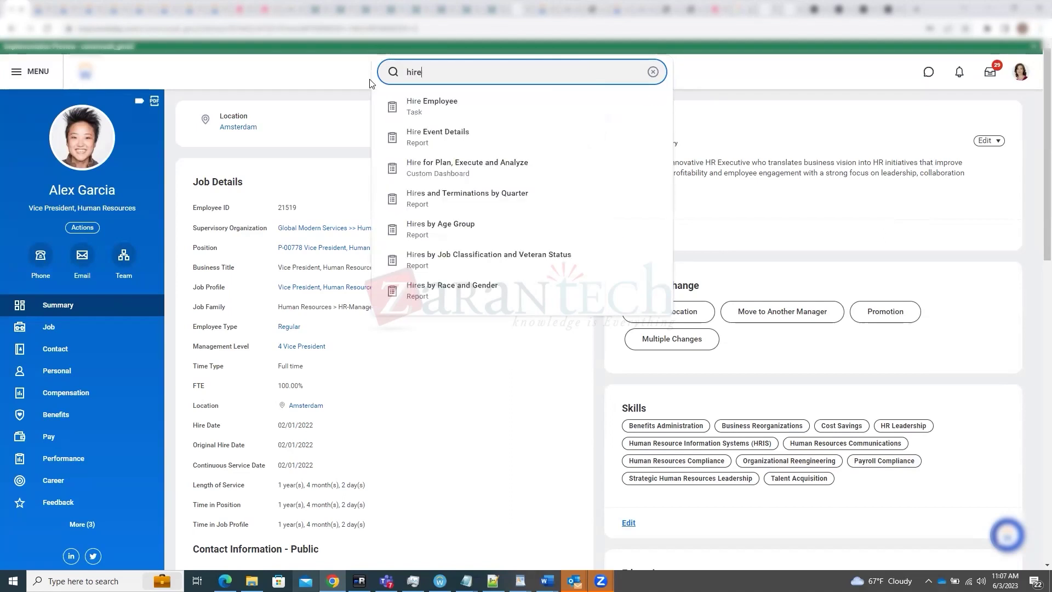
pyautogui.click(421, 109)
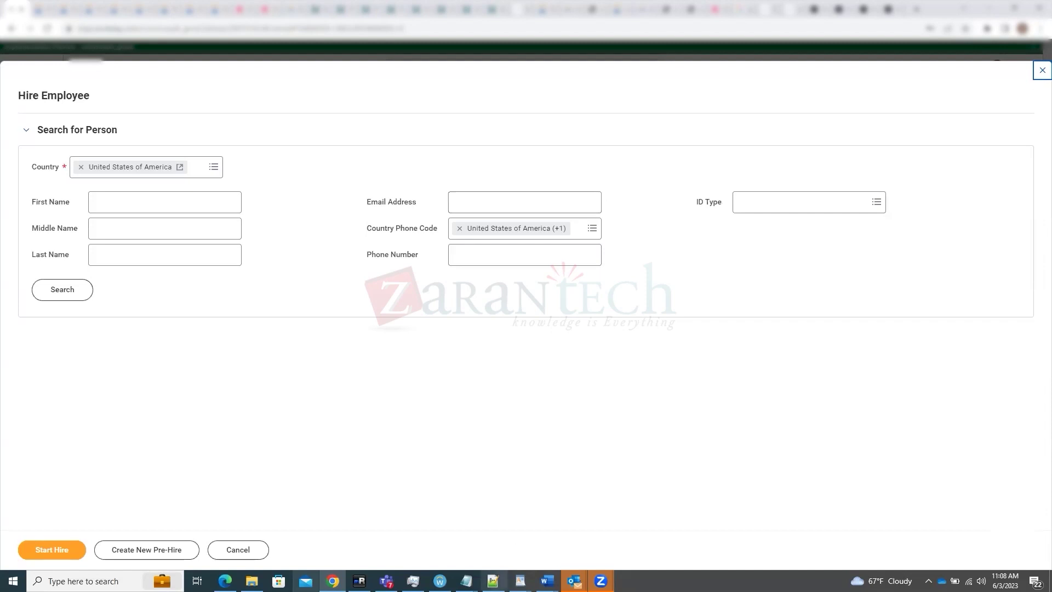
# Switch to API_GetPut.docx in Word, review its table of Staffing Get and Put calls, and return to the Hire Employee form
pyautogui.moveTo(547, 581)
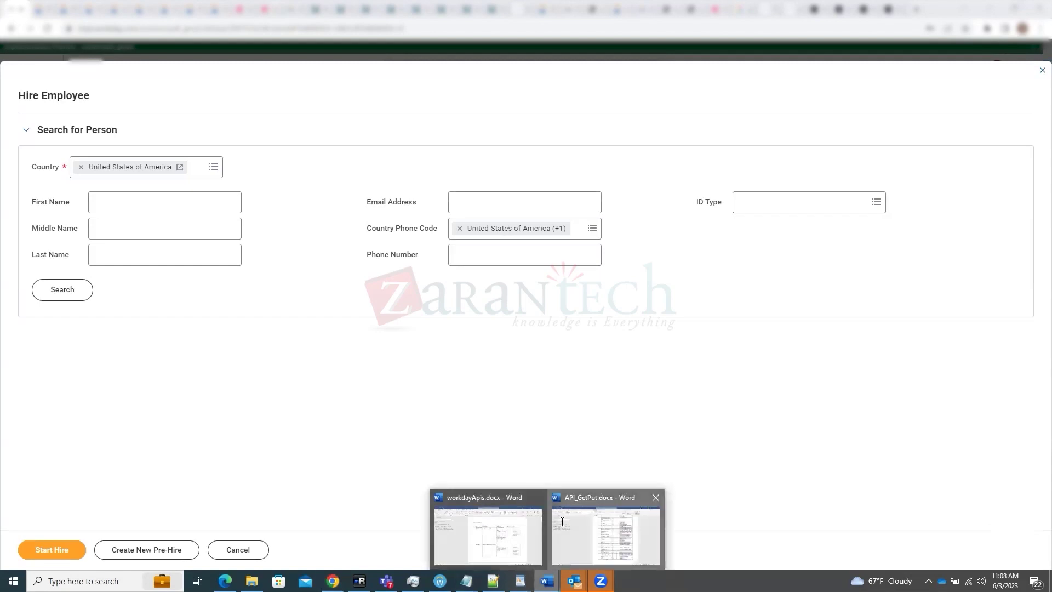
pyautogui.click(573, 525)
pyautogui.scroll(-2, 610, 339)
pyautogui.scroll(-4, 610, 339)
pyautogui.scroll(10, 547, 338)
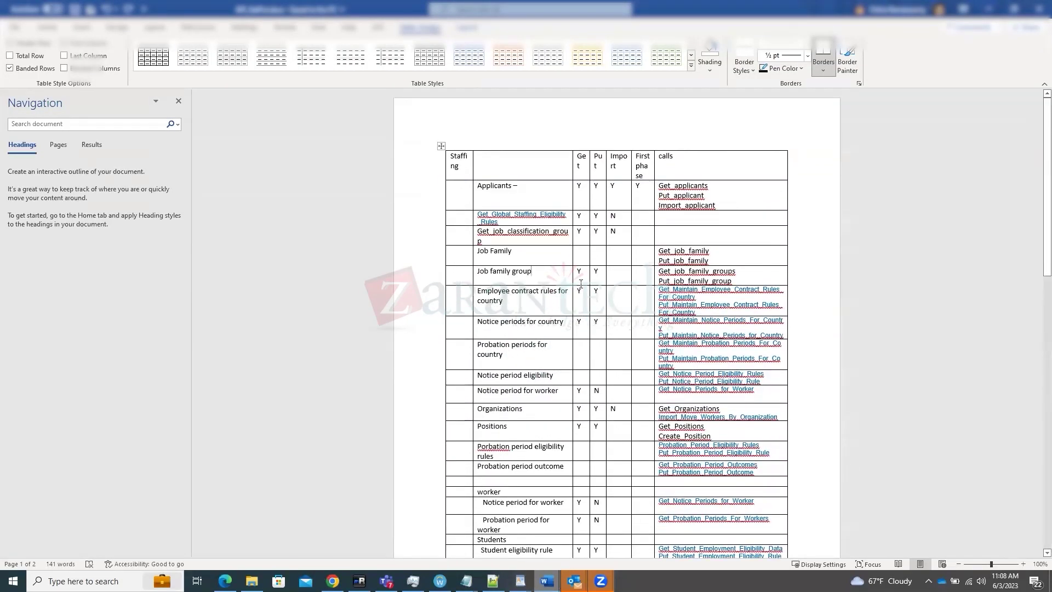
pyautogui.scroll(-3, 607, 267)
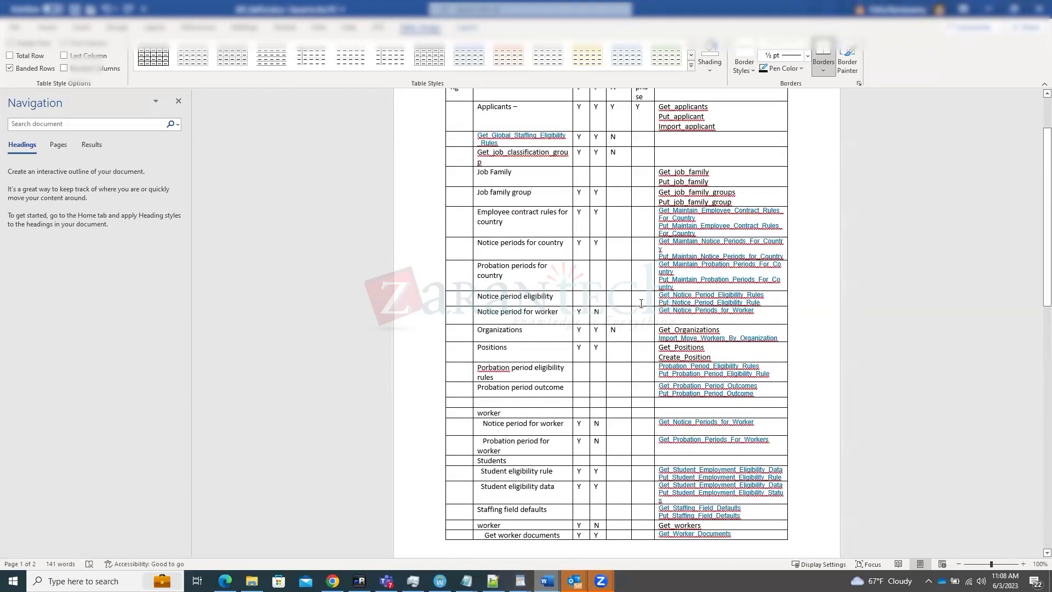
pyautogui.scroll(-10, 641, 303)
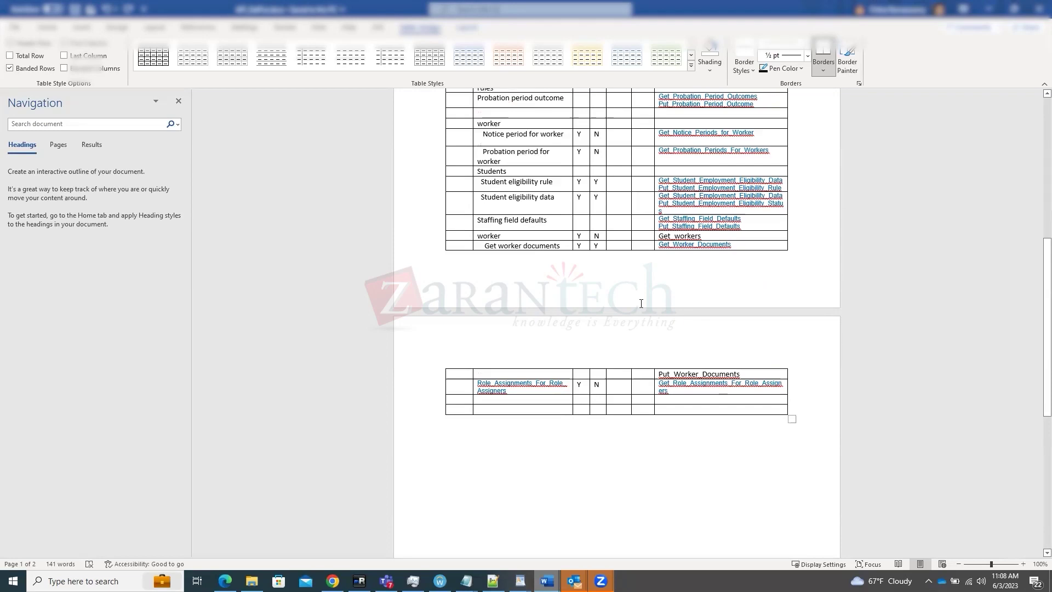
pyautogui.hotkey('alt', 'Tab')
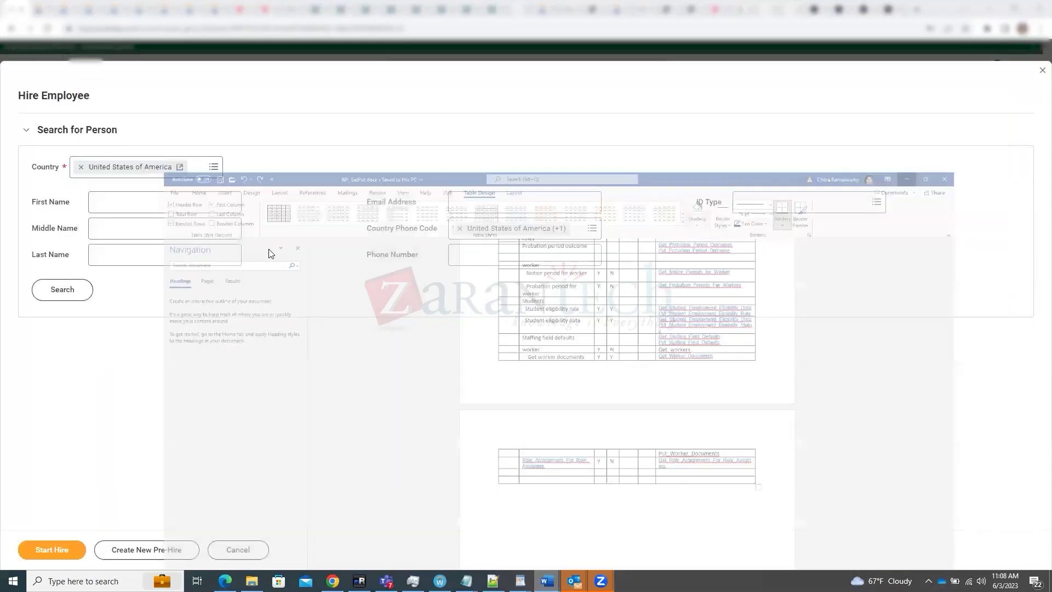